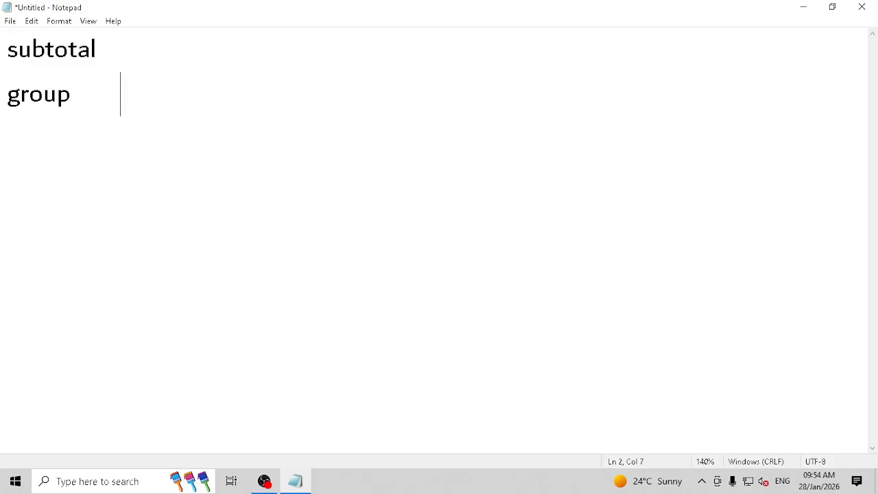
- Complete the 'groupby 365' line and zoom the note text in twice
{"action": "type", "text": "365"}
{"action": "key", "text": "Left"}
{"action": "key", "text": "Left"}
{"action": "key", "text": "Left"}
{"action": "key", "text": "Left"}
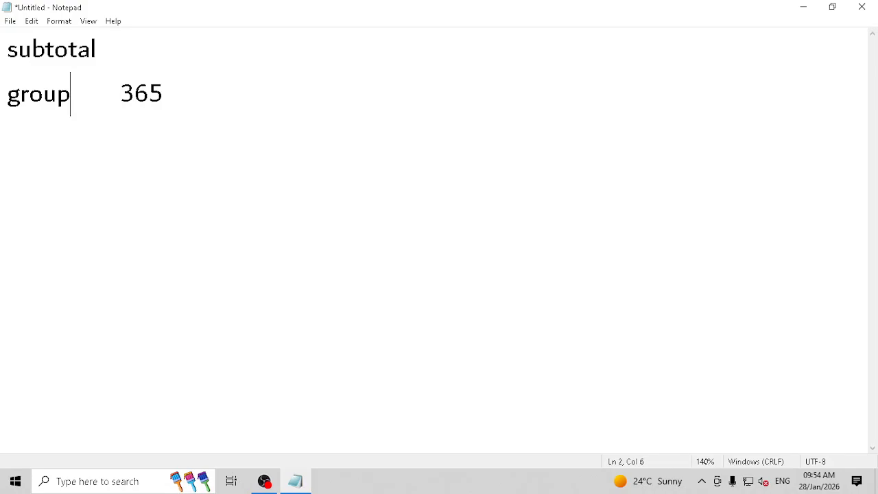
{"action": "type", "text": "by"}
{"action": "left_click_drag", "start_coordinate": [227, 91], "coordinate": [2, 43]}
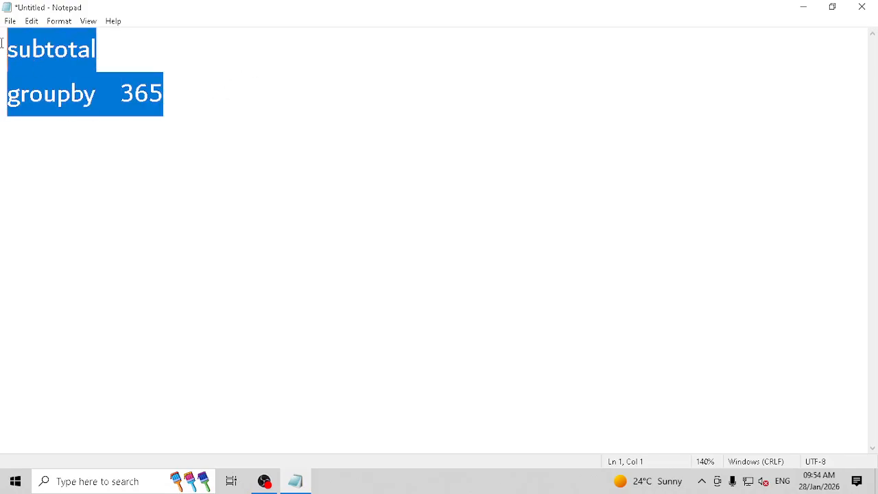
{"action": "key", "text": "ctrl+plus"}
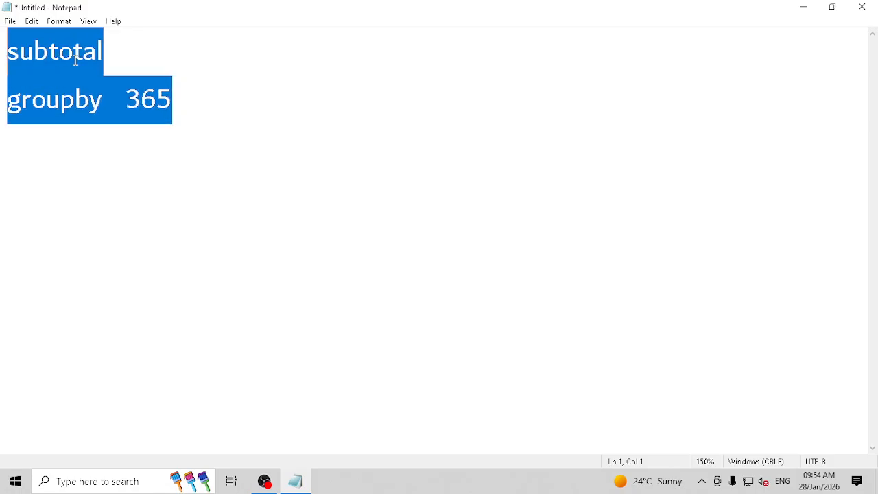
{"action": "key", "text": "ctrl+plus"}
{"action": "key", "text": "ctrl+plus"}
- Append 'modern' after 365 and add a new 'SQL, Power BI' line below
{"action": "left_click_drag", "start_coordinate": [247, 122], "coordinate": [2, 117]}
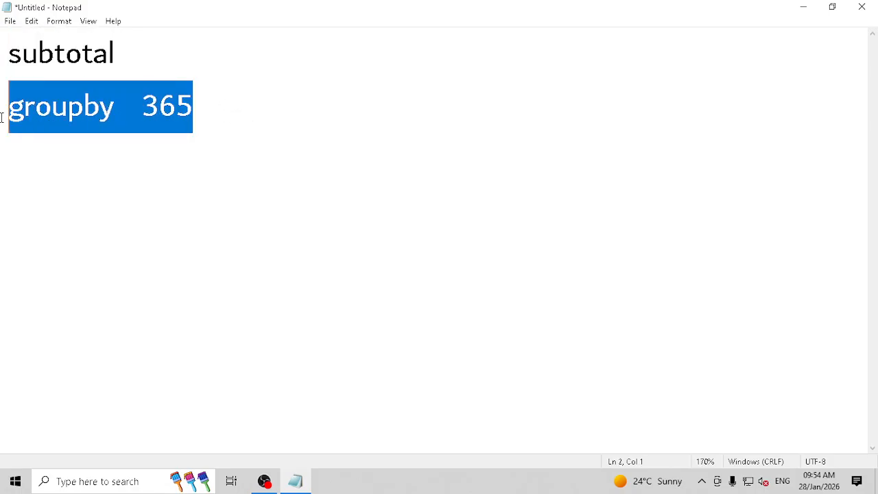
{"action": "left_click", "coordinate": [206, 112]}
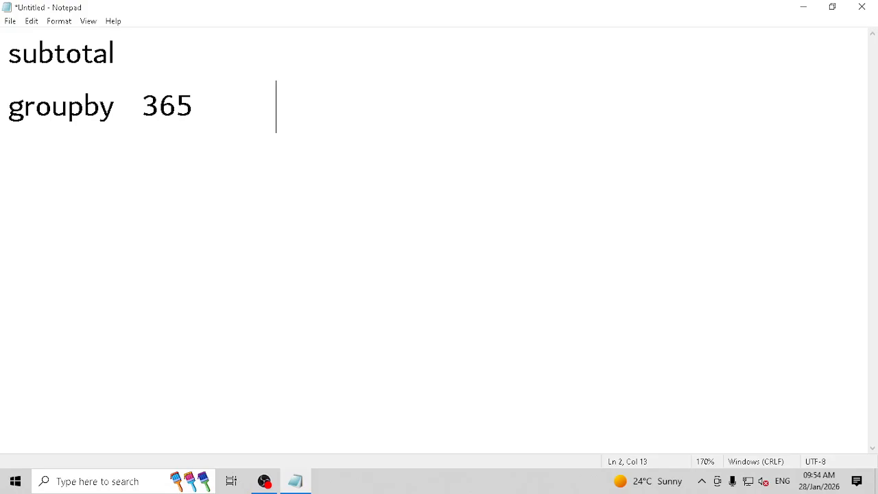
{"action": "type", "text": "modern"}
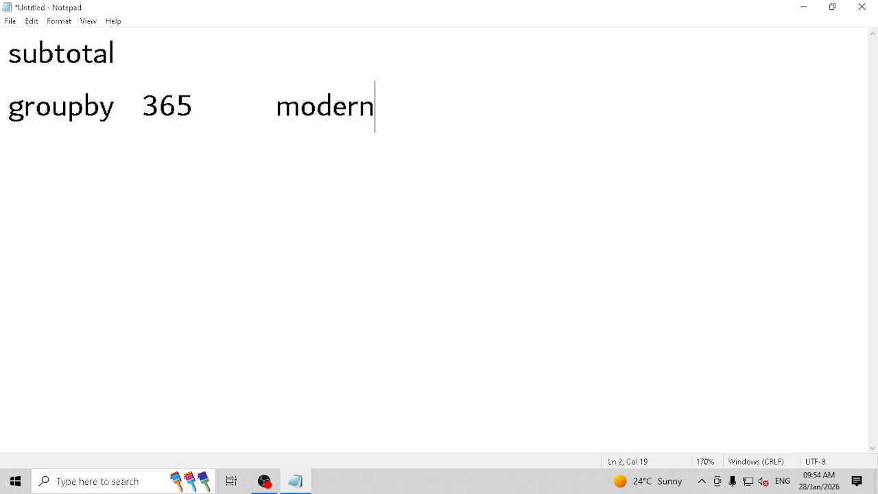
{"action": "key", "text": "Return"}
{"action": "type", "text": "SQL"}
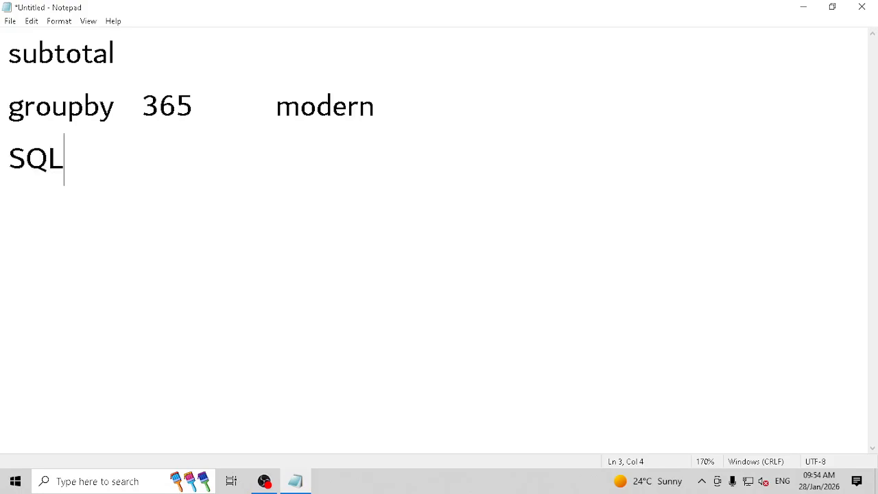
{"action": "type", "text": ", Power BI"}
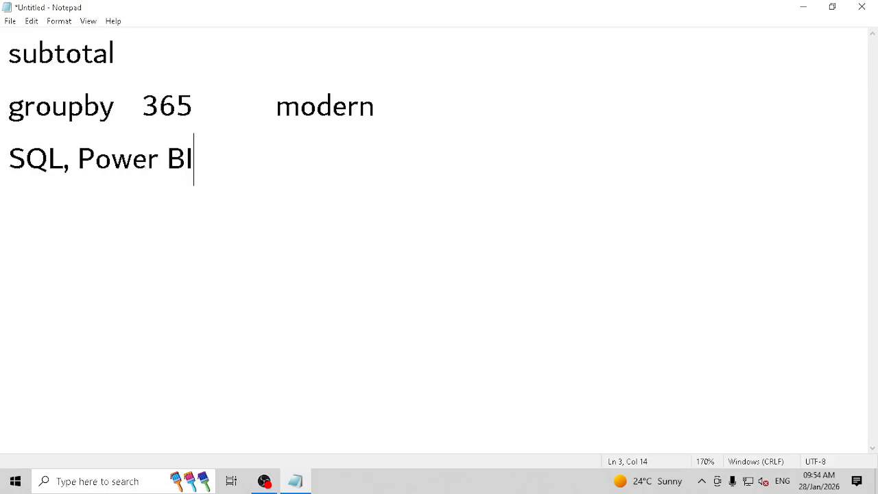
- Label the top line 'Excel 2019:' with a tab before 'subtotal'
{"action": "key", "text": "Up"}
{"action": "key", "text": "Up"}
{"action": "key", "text": "Down"}
{"action": "key", "text": "Home"}
{"action": "key", "text": "shift+Down"}
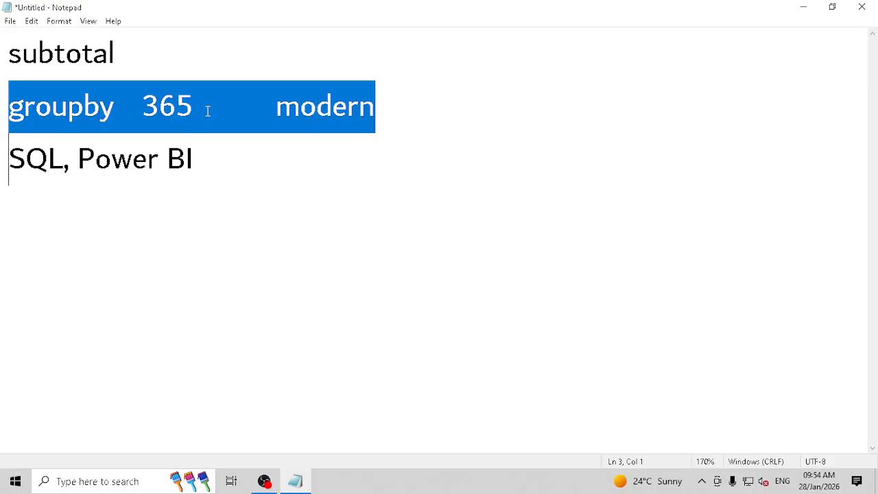
{"action": "key", "text": "shift+End"}
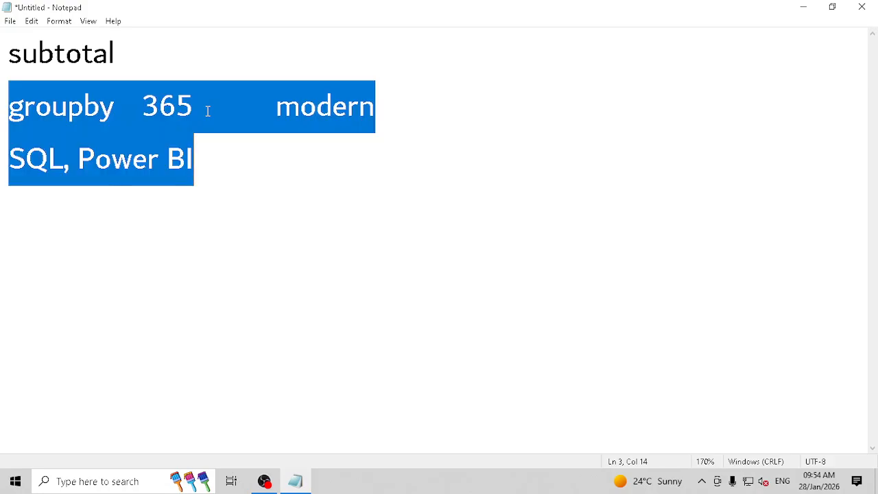
{"action": "left_click", "coordinate": [208, 112]}
{"action": "key", "text": "Up"}
{"action": "key", "text": "Return"}
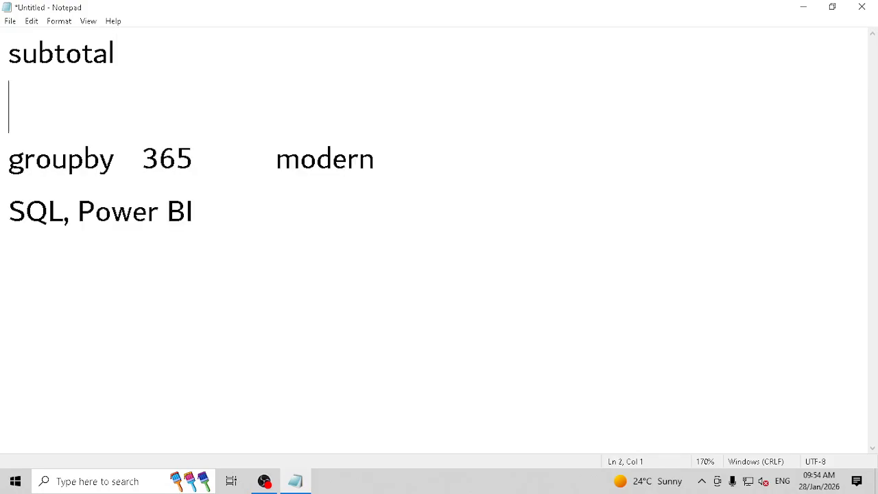
{"action": "key", "text": "Up"}
{"action": "type", "text": "Excel 2"}
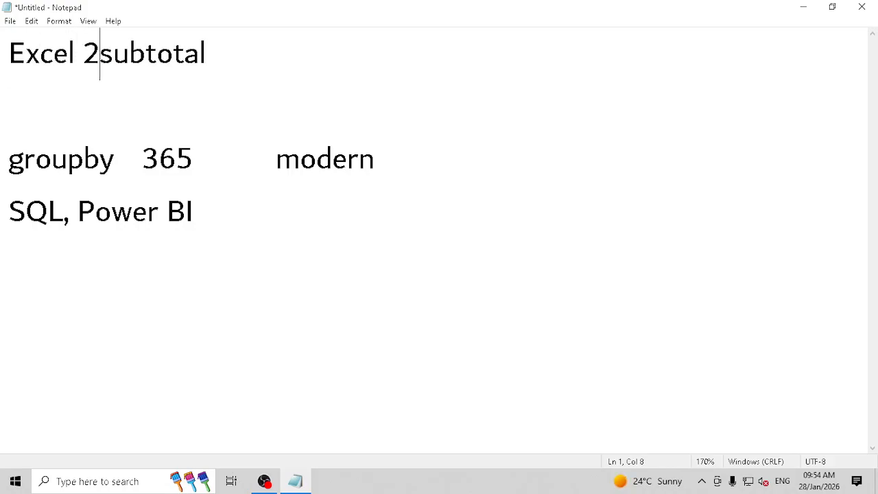
{"action": "type", "text": "019"}
{"action": "key", "text": "BackSpace"}
{"action": "type", "text": ":"}
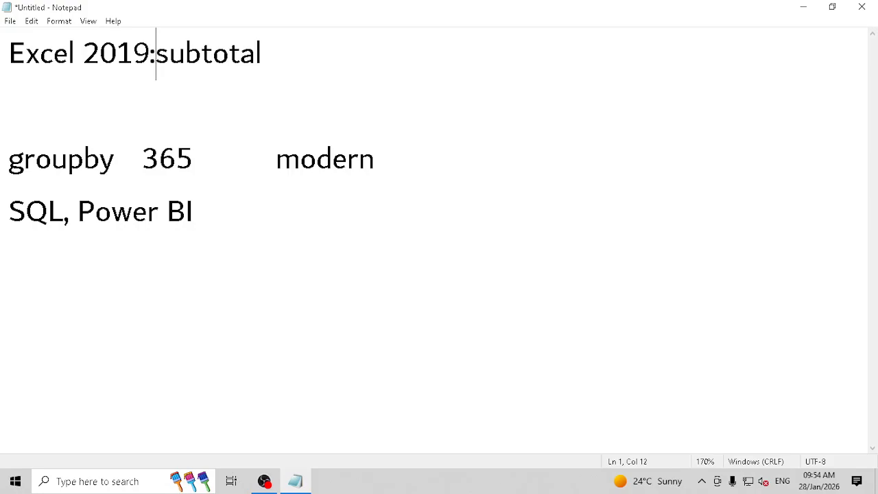
{"action": "key", "text": "Tab"}
- Insert an 'Excel 365' heading line above the 'groupby 365 modern' line
{"action": "left_click", "coordinate": [208, 110]}
{"action": "key", "text": "Return"}
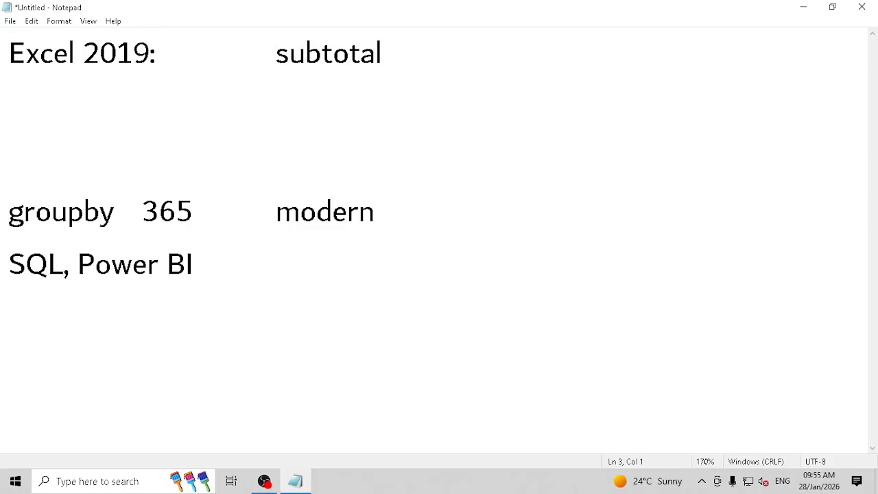
{"action": "type", "text": "Excel 6"}
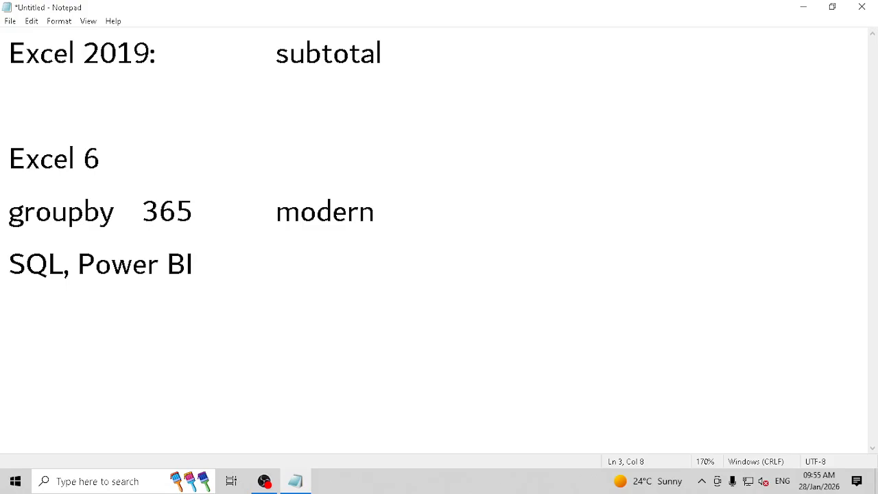
{"action": "key", "text": "BackSpace"}
{"action": "type", "text": "63"}
{"action": "key", "text": "BackSpace"}
{"action": "key", "text": "BackSpace"}
{"action": "type", "text": "365"}
{"action": "key", "text": "Up"}
{"action": "key", "text": "Up"}
{"action": "key", "text": "shift+Down"}
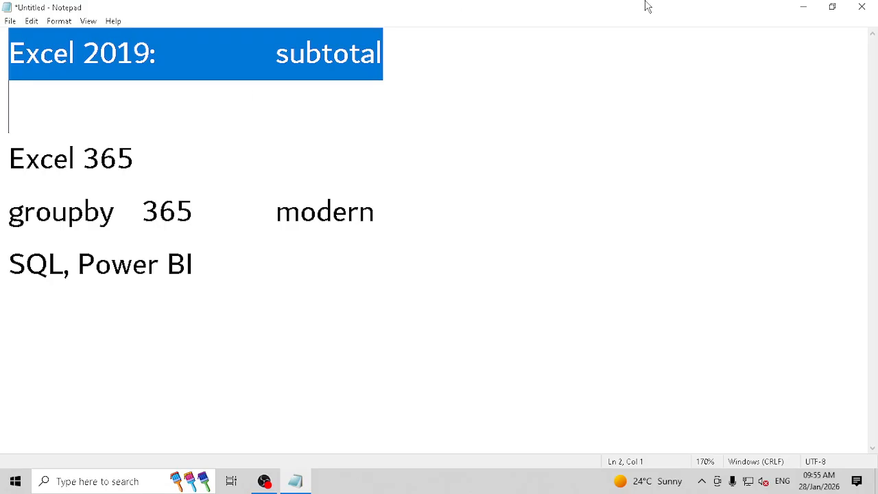
- Open excel_subtotals_groupby_practice.csv from the desktop in Excel
{"action": "left_click", "coordinate": [790, 5]}
{"action": "right_click", "coordinate": [356, 74]}
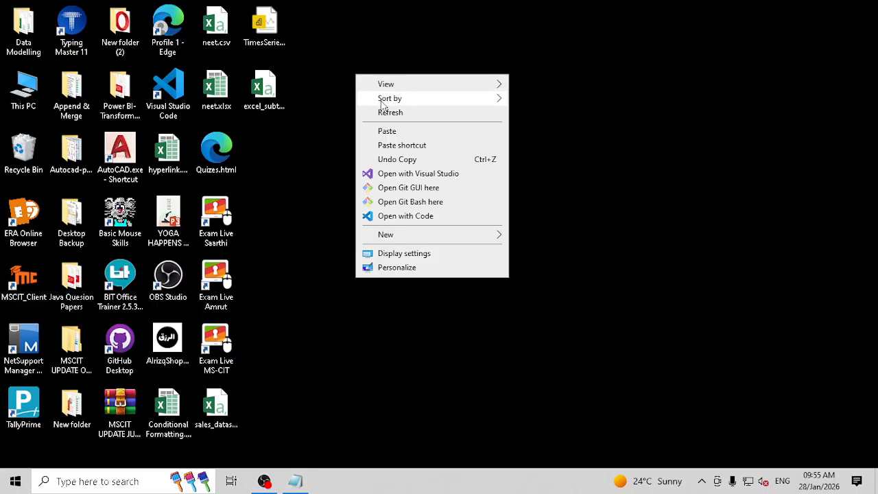
{"action": "left_click", "coordinate": [384, 112]}
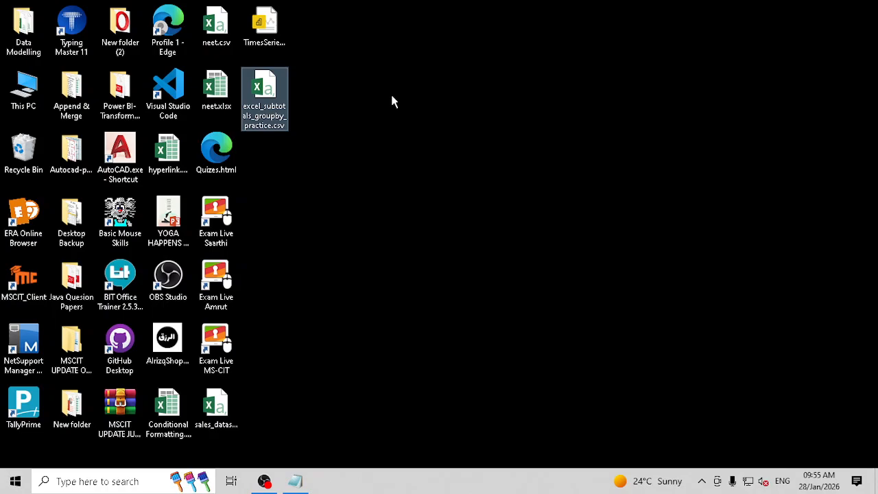
{"action": "double_click", "coordinate": [275, 89]}
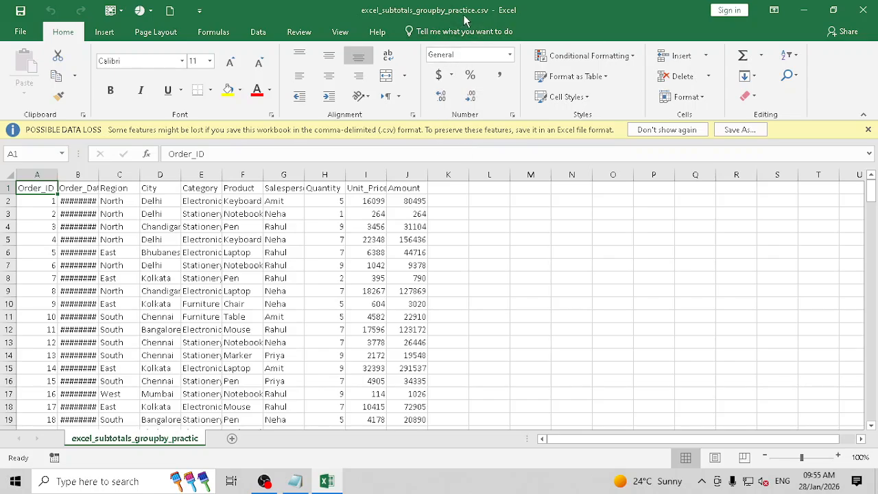
- Save the data as excel_subtotals_groupby_practice.xlsx in Excel Workbook (*.xlsx) format
{"action": "left_click", "coordinate": [740, 129]}
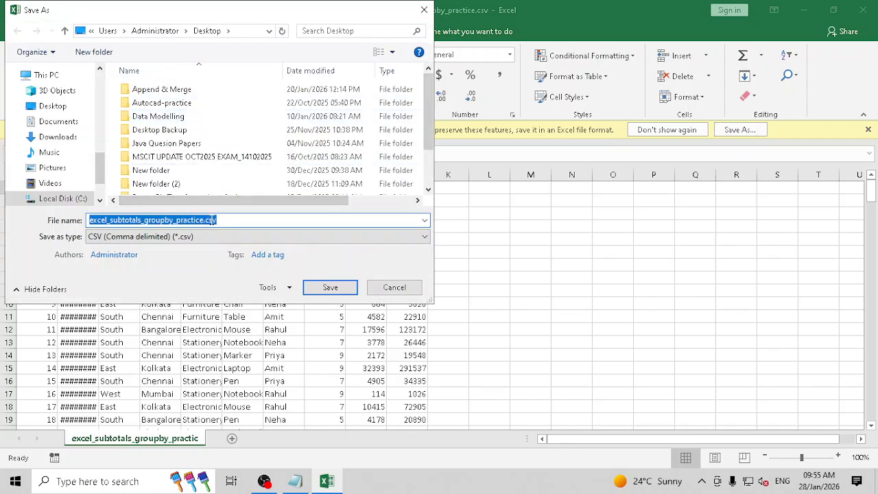
{"action": "left_click", "coordinate": [242, 237]}
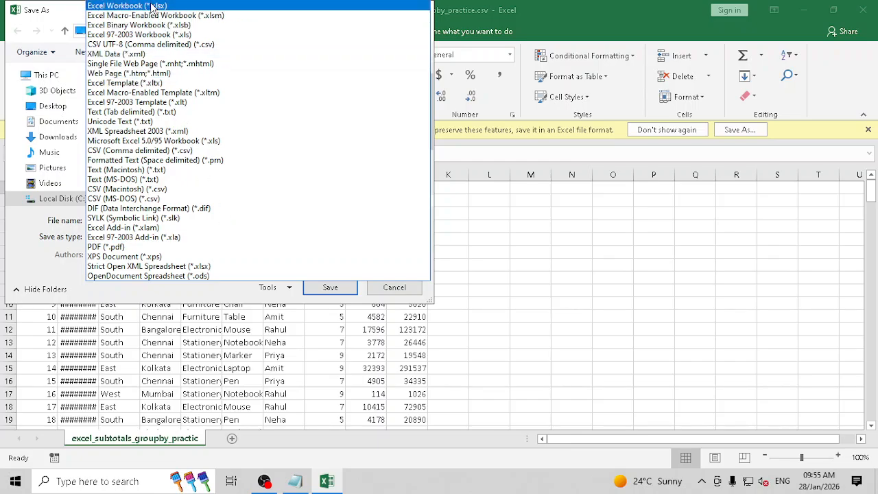
{"action": "left_click", "coordinate": [151, 7]}
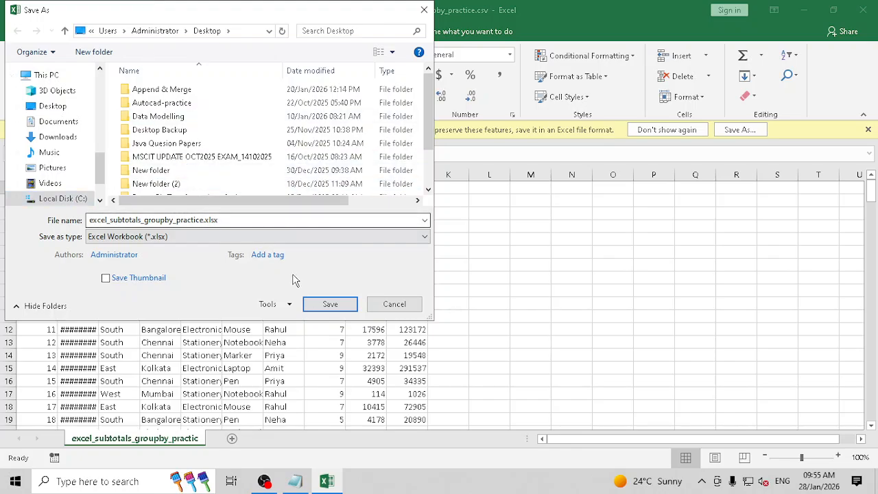
{"action": "left_click", "coordinate": [330, 306]}
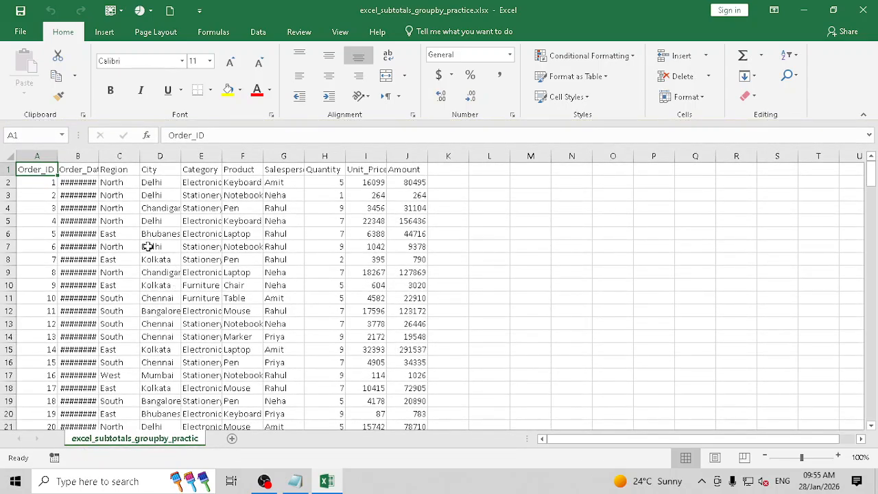
- AutoFit columns A through J to their contents and review the A1:J201 data
{"action": "left_click_drag", "start_coordinate": [42, 156], "coordinate": [417, 156]}
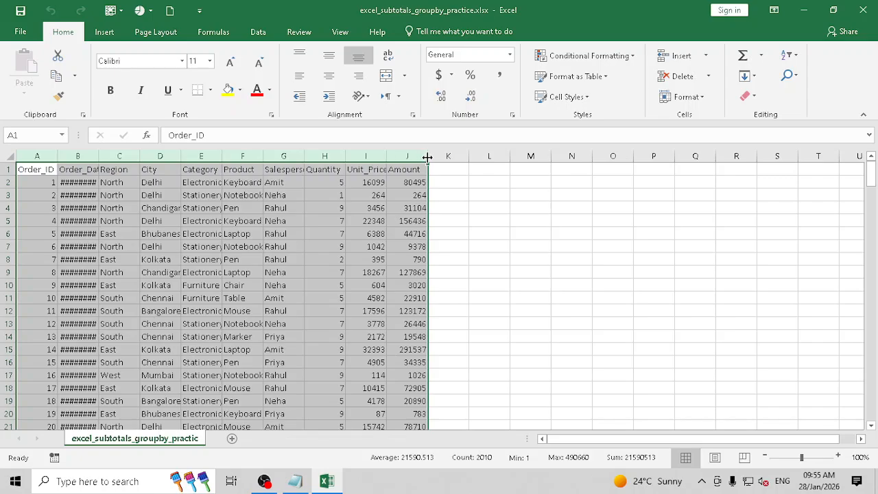
{"action": "double_click", "coordinate": [427, 156]}
{"action": "left_click", "coordinate": [45, 170]}
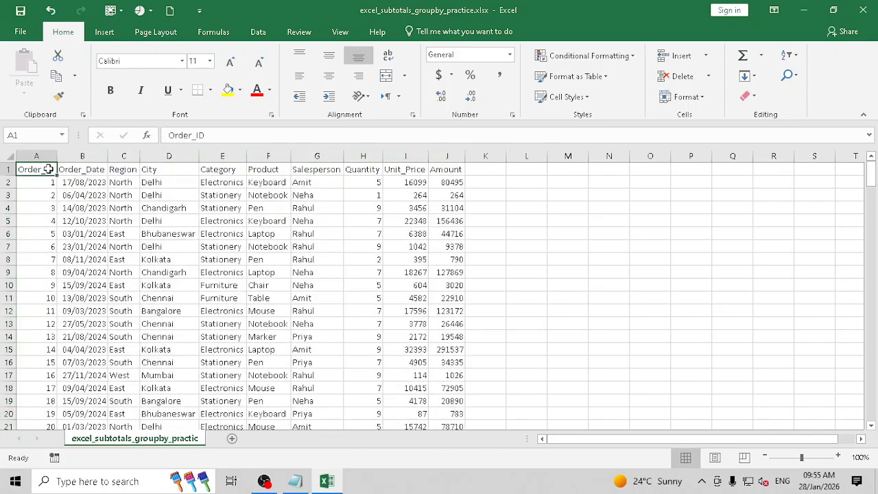
{"action": "key", "text": "ctrl+shift+End"}
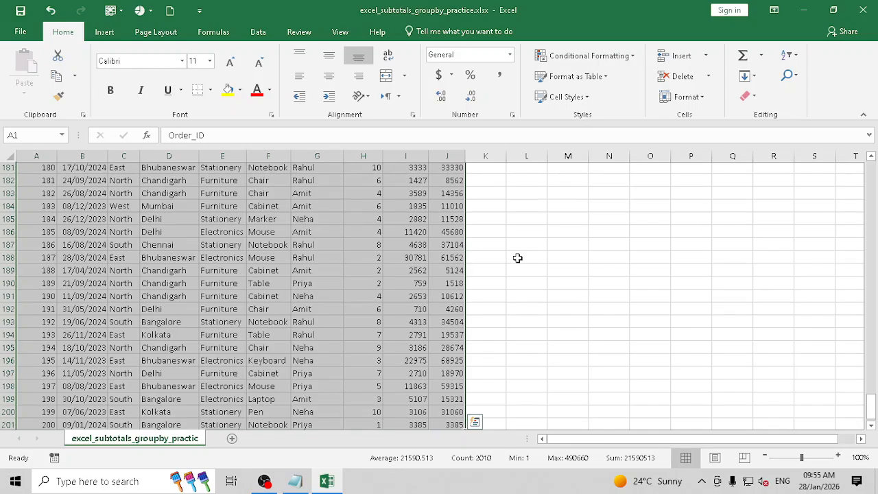
{"action": "scroll", "coordinate": [673, 294], "scroll_direction": "up", "scroll_amount": 8}
{"action": "left_click_drag", "start_coordinate": [870, 376], "coordinate": [874, 168]}
{"action": "left_click", "coordinate": [77, 209]}
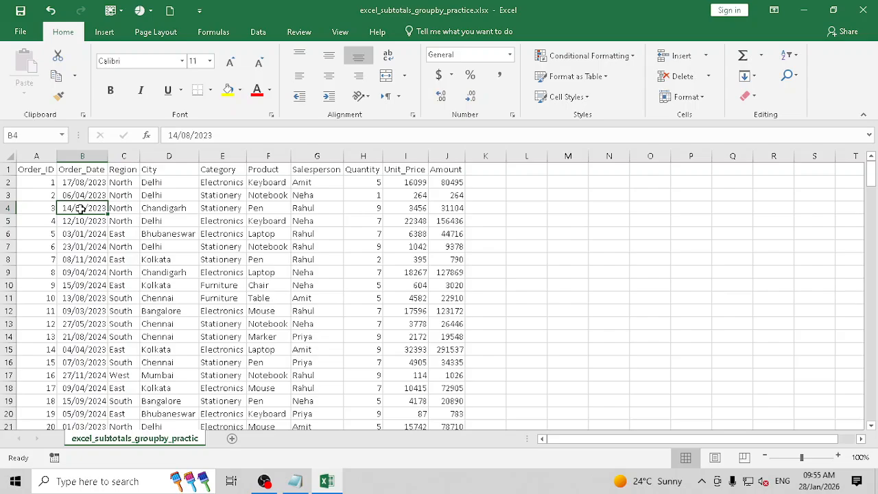
- Apply All Borders to the whole sales-order table, undoing a trial yellow fill
{"action": "left_click", "coordinate": [159, 296]}
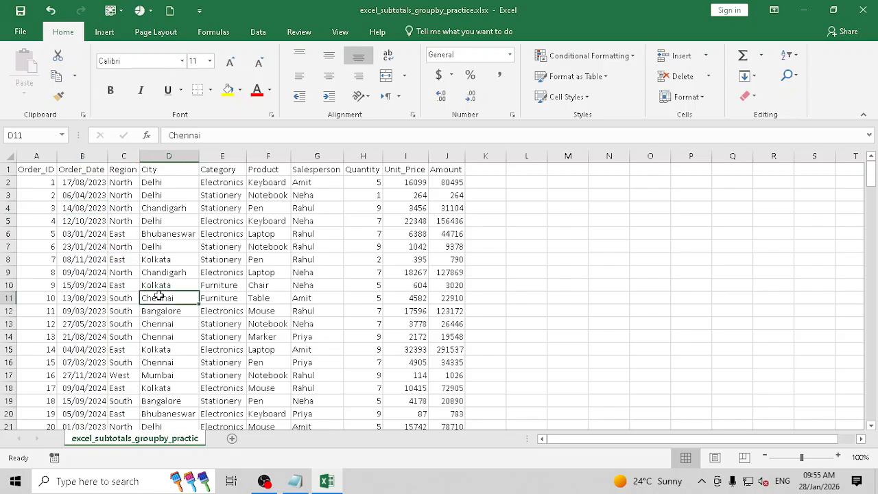
{"action": "key", "text": "ctrl+a"}
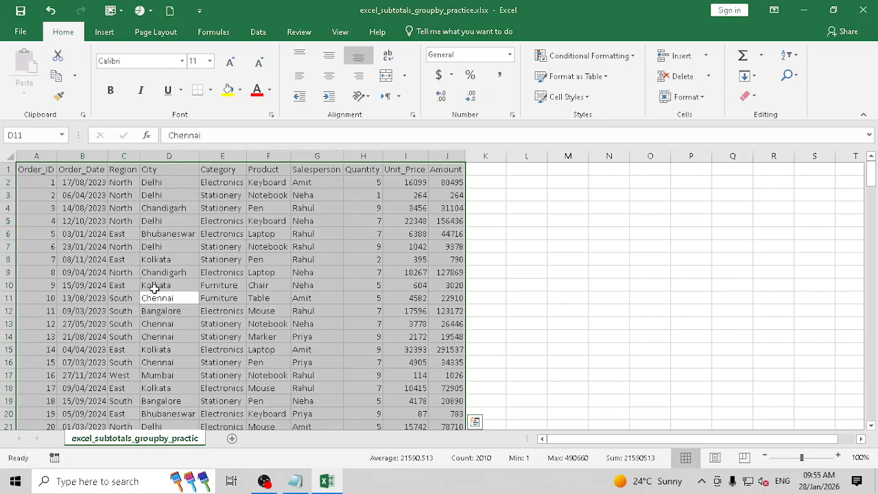
{"action": "left_click", "coordinate": [227, 90]}
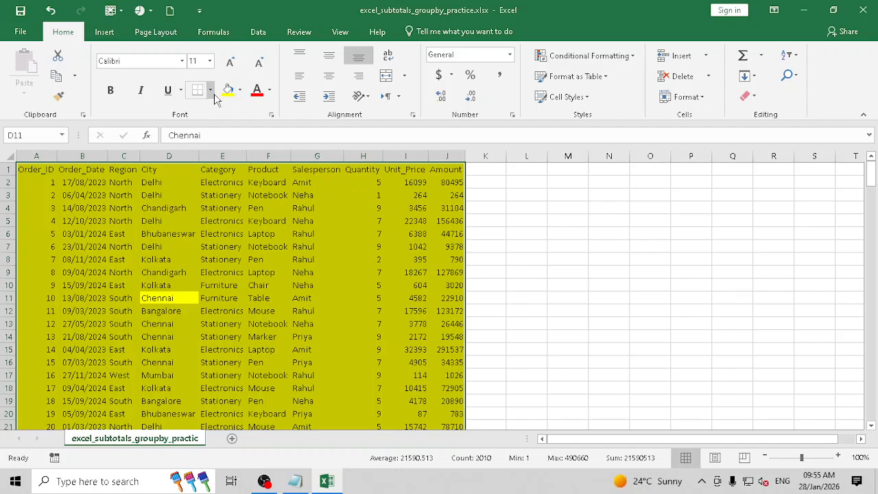
{"action": "key", "text": "ctrl+z"}
{"action": "left_click", "coordinate": [210, 90]}
{"action": "left_click", "coordinate": [211, 207]}
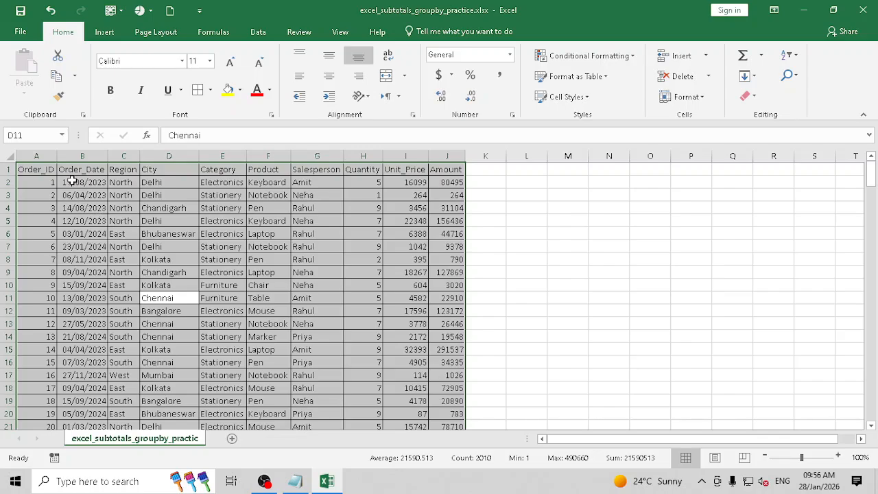
{"action": "left_click_drag", "start_coordinate": [38, 170], "coordinate": [448, 170]}
- Bold the header row and look over the Region through Salesperson columns
{"action": "left_click", "coordinate": [109, 90]}
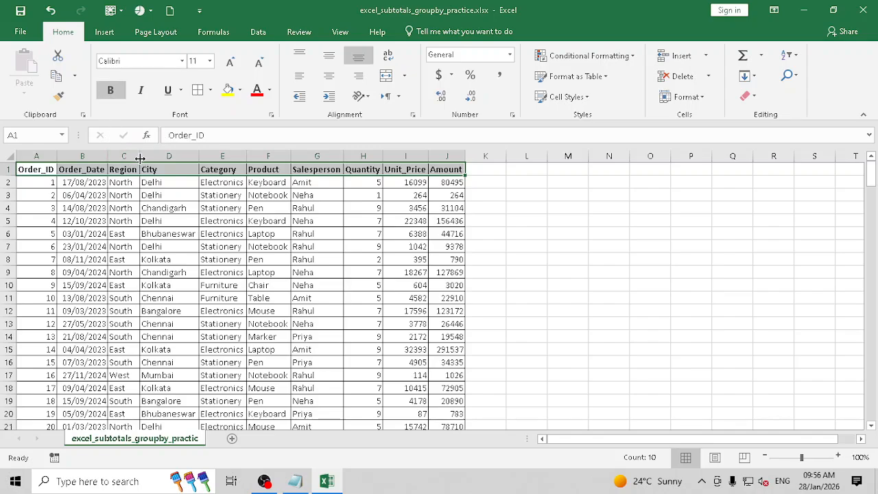
{"action": "left_click", "coordinate": [347, 220]}
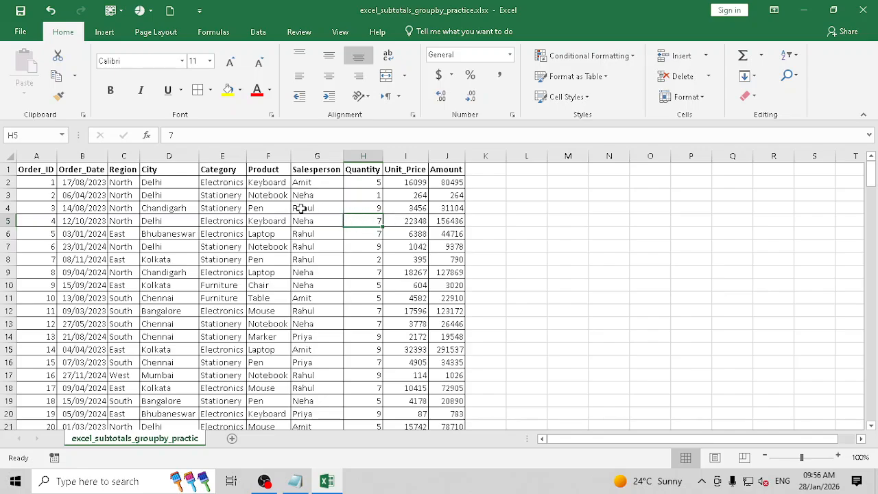
{"action": "left_click", "coordinate": [130, 157]}
{"action": "left_click", "coordinate": [176, 157]}
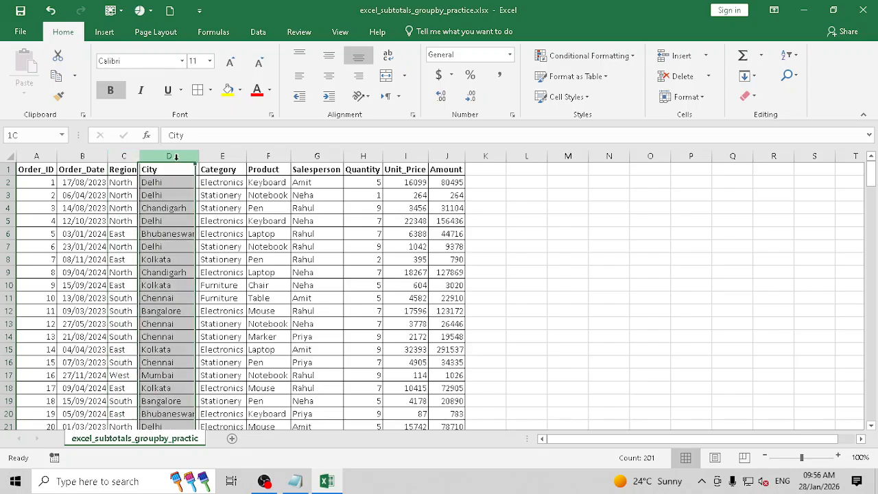
{"action": "left_click", "coordinate": [226, 157]}
{"action": "left_click", "coordinate": [269, 156]}
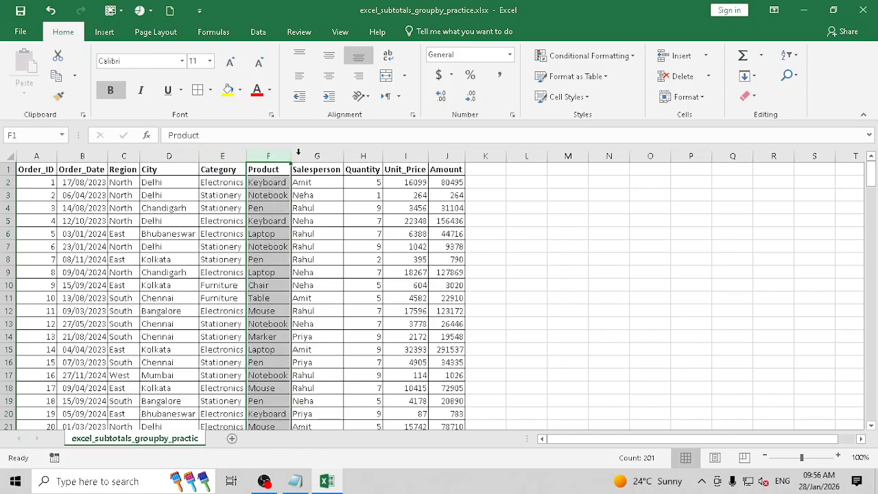
{"action": "left_click", "coordinate": [330, 155]}
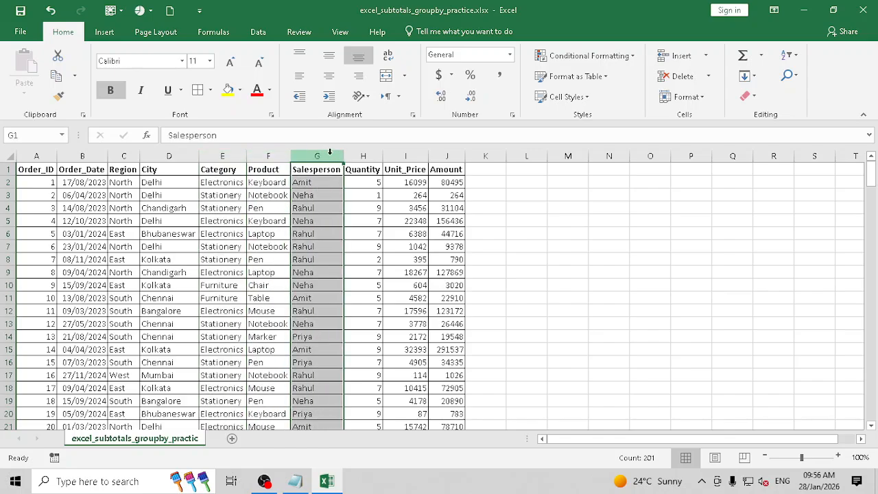
- Format Unit_Price and Amount (I1:J201) as US dollar Accounting, e.g. $ 80,495.00
{"action": "left_click_drag", "start_coordinate": [411, 169], "coordinate": [437, 171]}
{"action": "key", "text": "ctrl+shift+Down"}
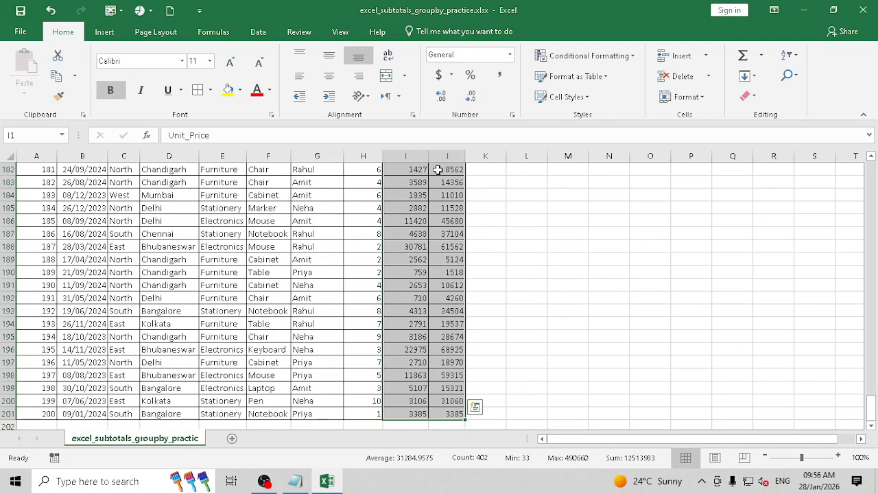
{"action": "scroll", "coordinate": [498, 159], "scroll_direction": "up", "scroll_amount": 2}
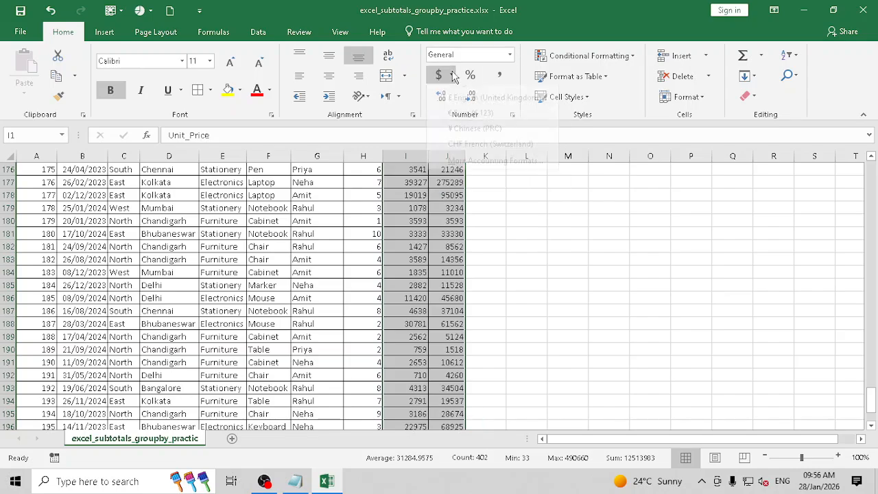
{"action": "left_click", "coordinate": [452, 75]}
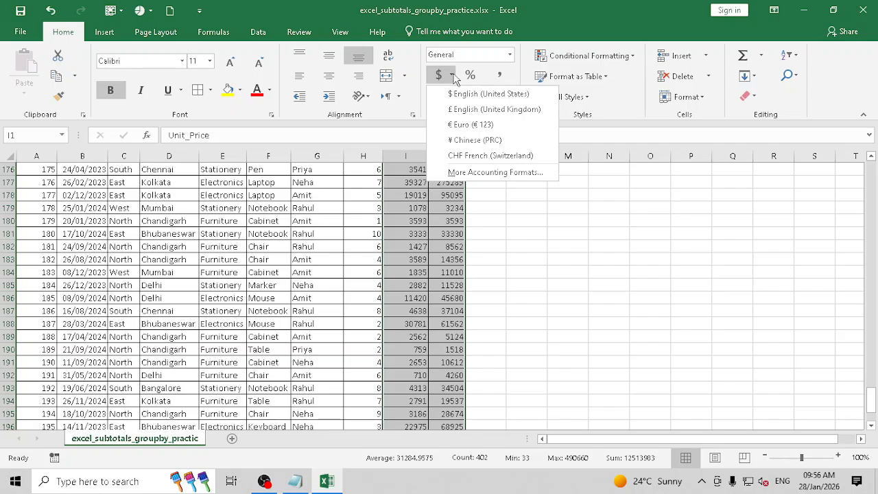
{"action": "left_click", "coordinate": [489, 93]}
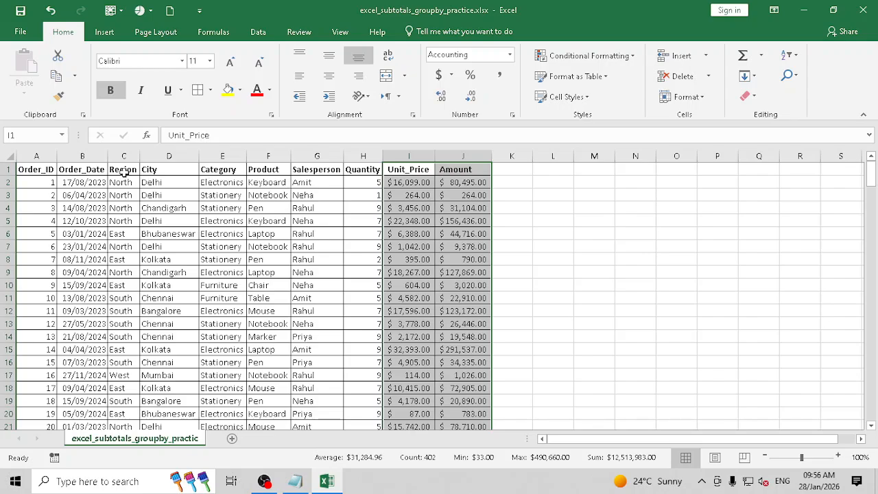
{"action": "left_click", "coordinate": [99, 170]}
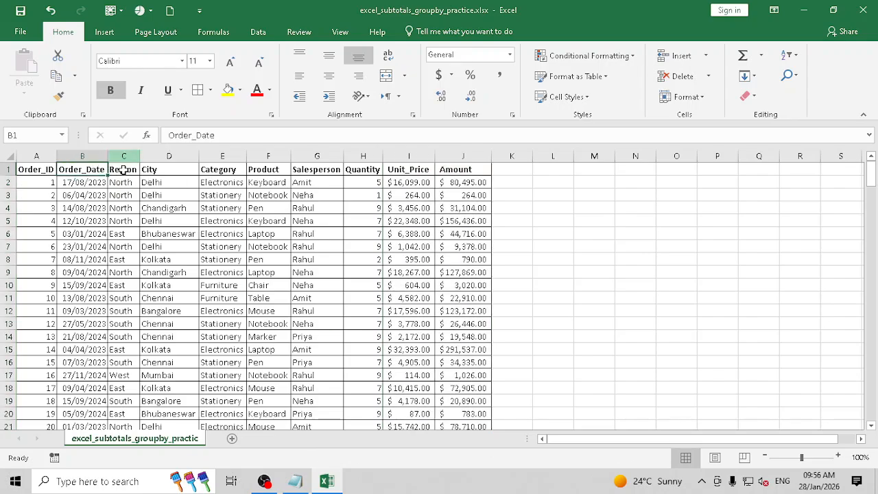
{"action": "left_click", "coordinate": [216, 216]}
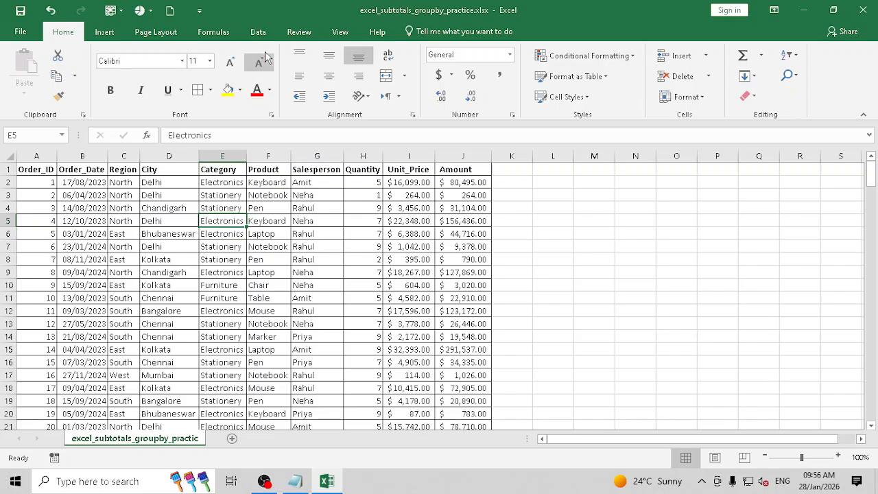
- Switch to the Data tab and view the Outline group's Subtotal command without using it
{"action": "left_click", "coordinate": [258, 32]}
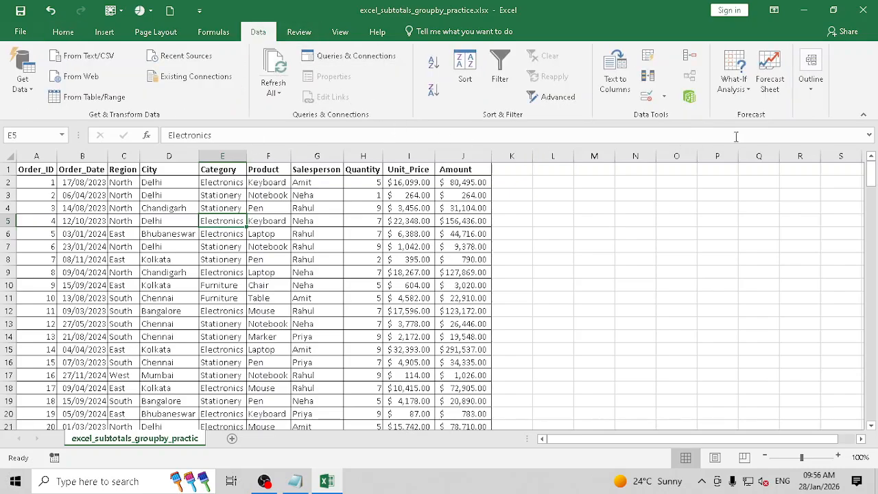
{"action": "left_click", "coordinate": [809, 92]}
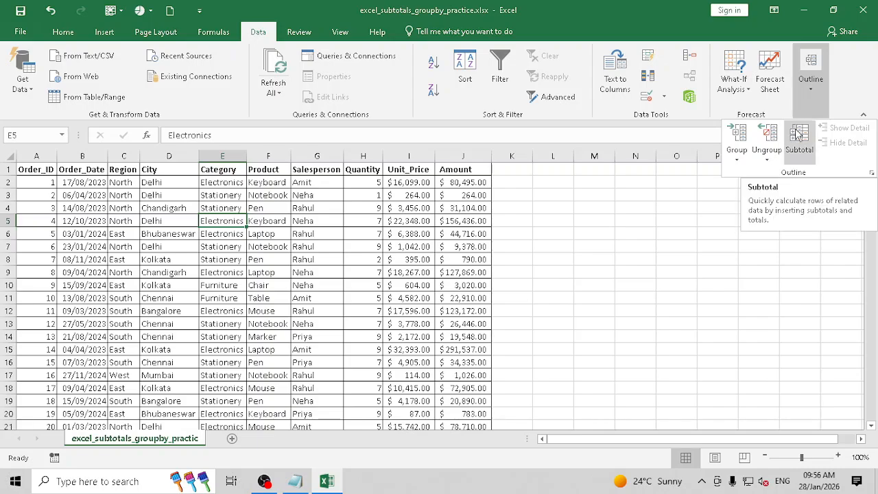
{"action": "left_click", "coordinate": [245, 233]}
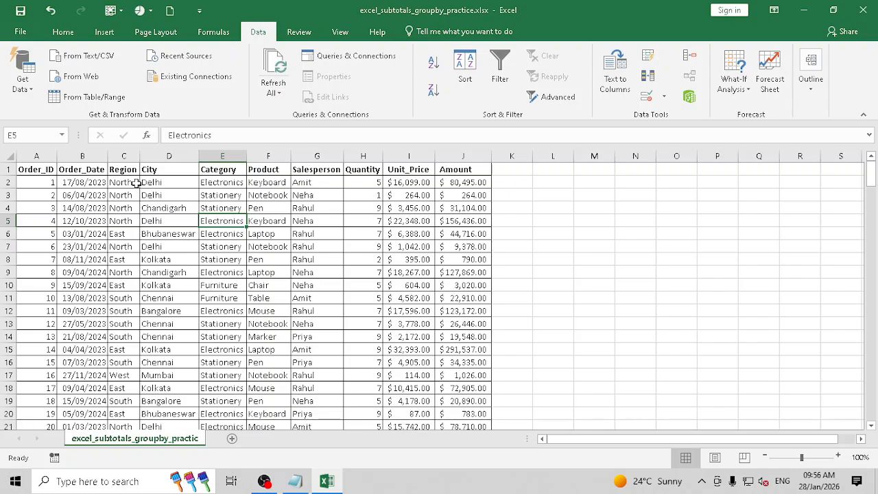
{"action": "left_click_drag", "start_coordinate": [129, 182], "coordinate": [126, 224]}
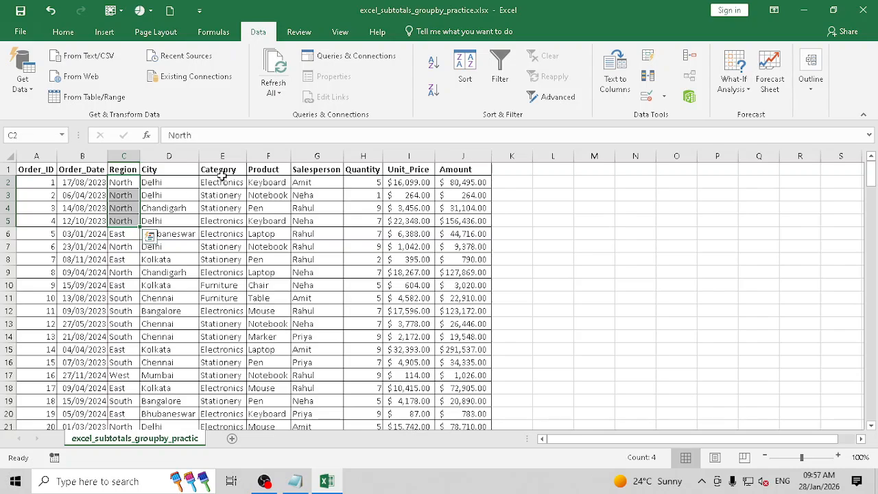
{"action": "left_click_drag", "start_coordinate": [219, 182], "coordinate": [217, 221]}
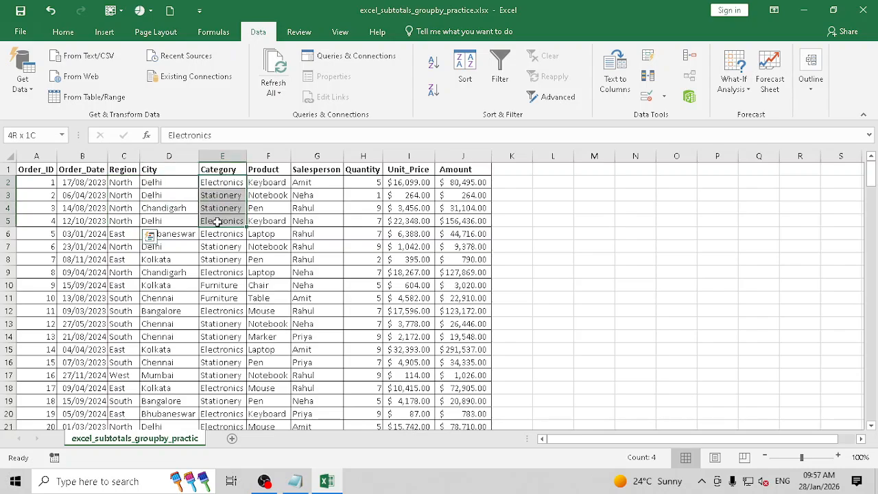
{"action": "left_click_drag", "start_coordinate": [217, 222], "coordinate": [217, 222]}
{"action": "left_click", "coordinate": [315, 182]}
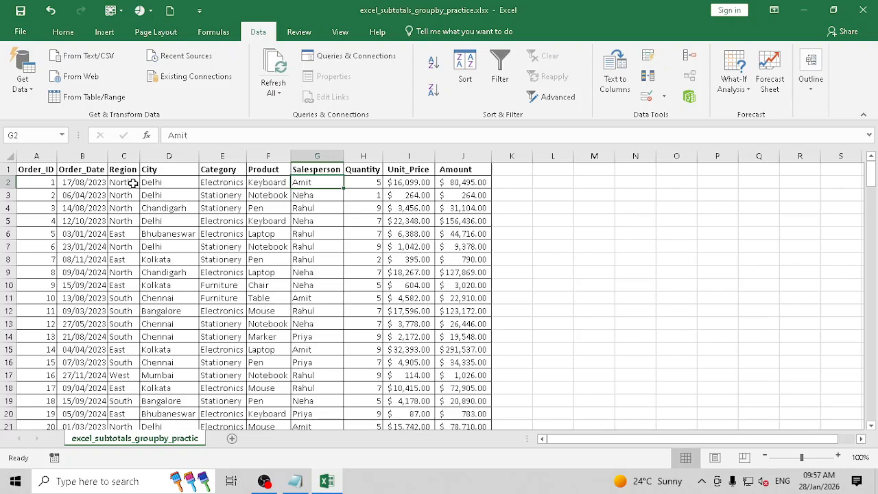
{"action": "left_click", "coordinate": [132, 182]}
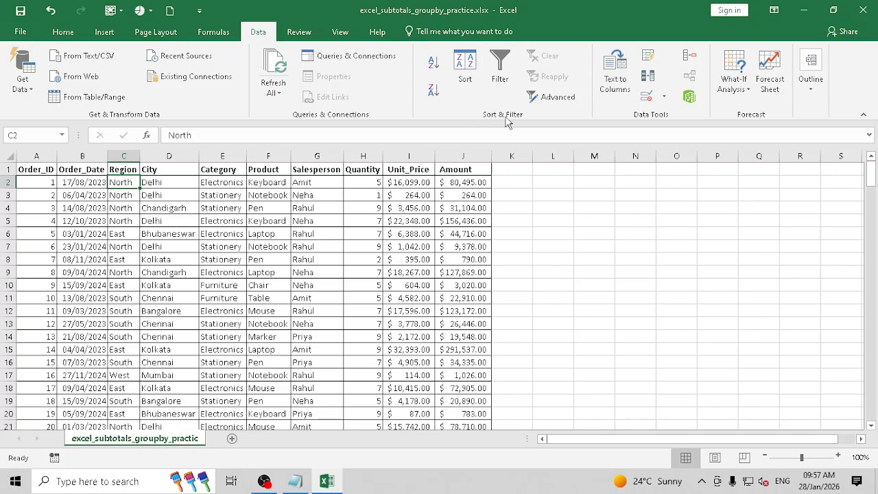
- Sort the order table by Region, A to Z
{"action": "left_click", "coordinate": [467, 64]}
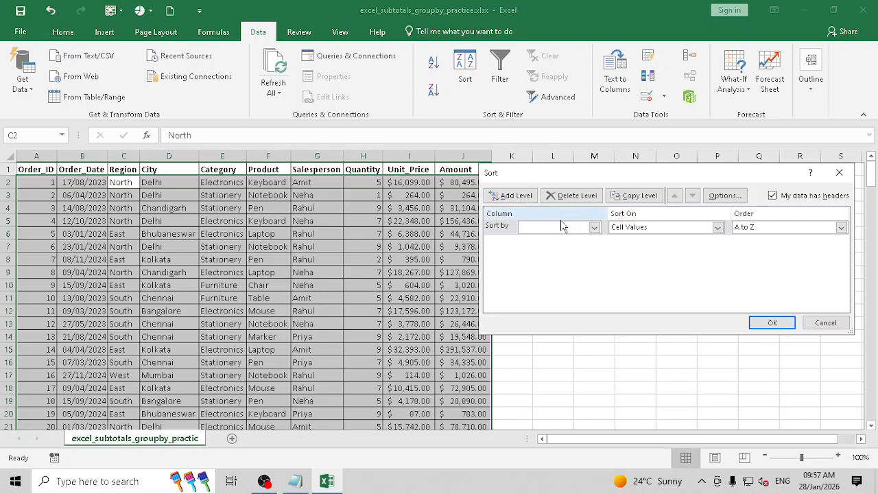
{"action": "left_click", "coordinate": [586, 229]}
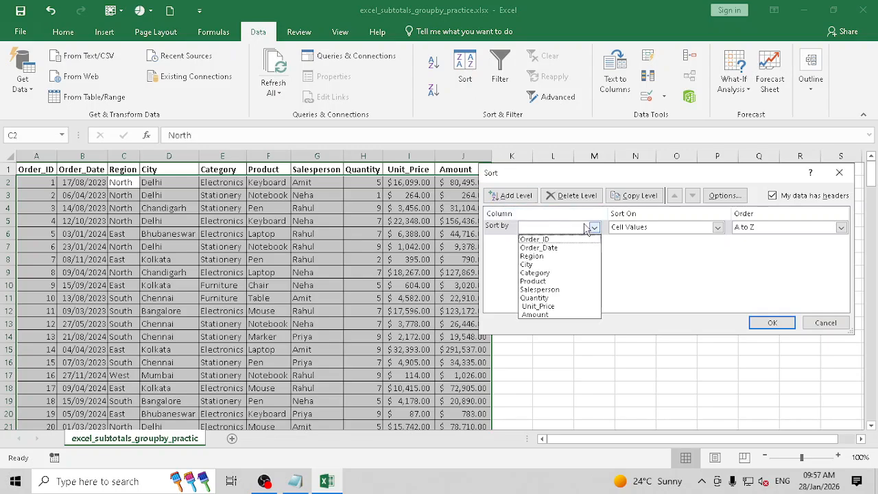
{"action": "left_click", "coordinate": [559, 255]}
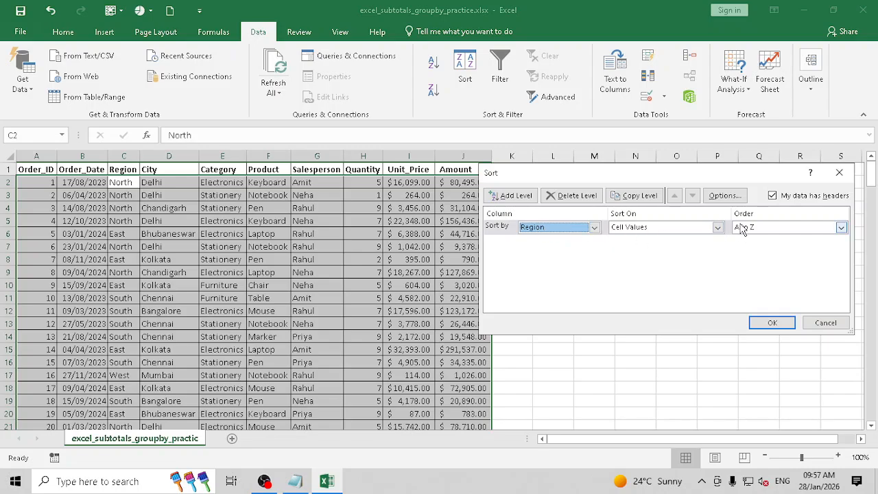
{"action": "left_click", "coordinate": [768, 323]}
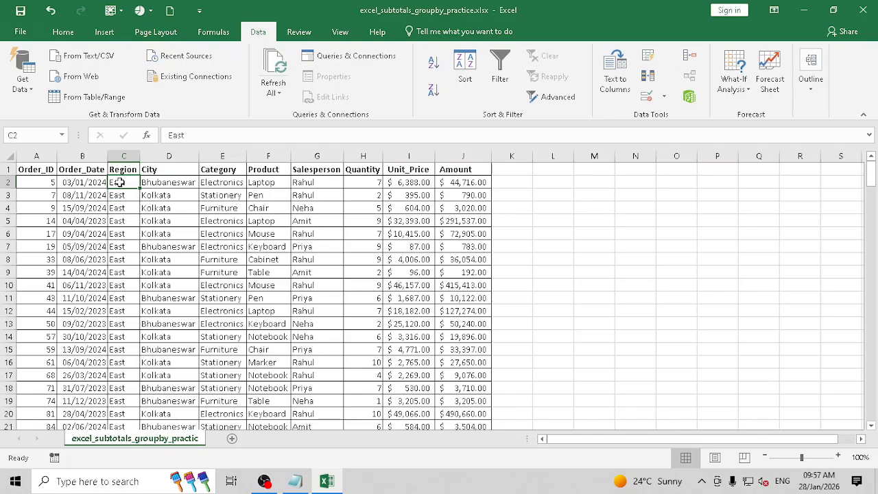
- Confirm the East rows now come first, then reopen the Sort dialog
{"action": "left_click_drag", "start_coordinate": [118, 182], "coordinate": [134, 443]}
{"action": "scroll", "coordinate": [135, 417], "scroll_direction": "down", "scroll_amount": 4}
{"action": "scroll", "coordinate": [149, 348], "scroll_direction": "up", "scroll_amount": 1}
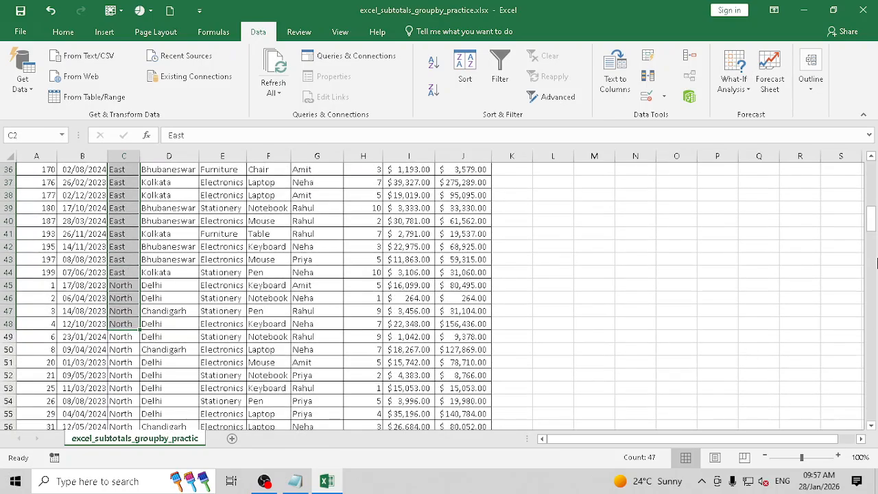
{"action": "left_click_drag", "start_coordinate": [870, 227], "coordinate": [876, 137]}
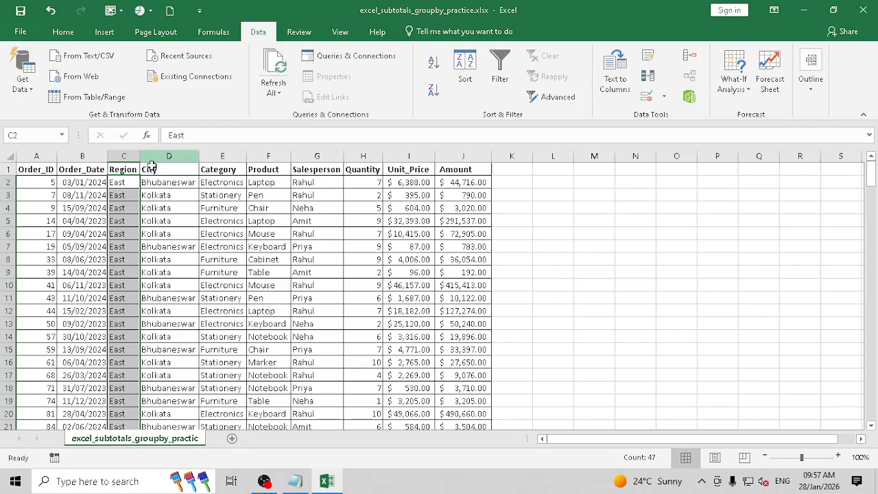
{"action": "left_click", "coordinate": [119, 170]}
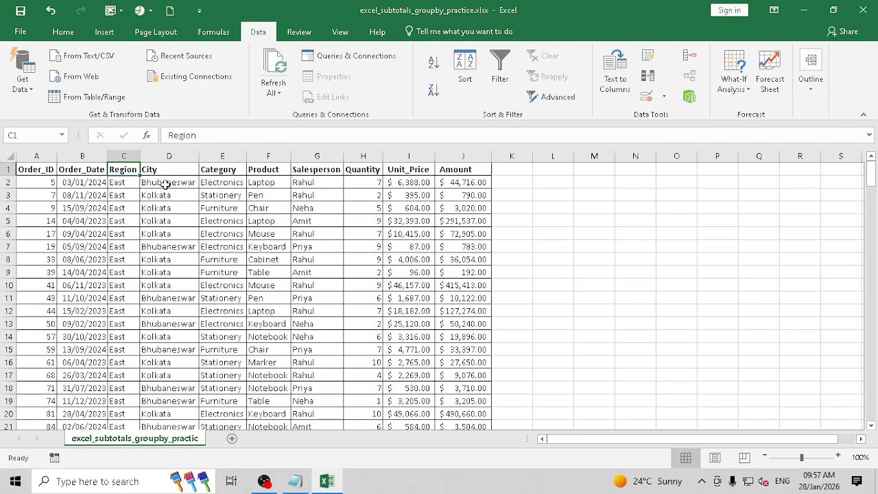
{"action": "left_click", "coordinate": [130, 182]}
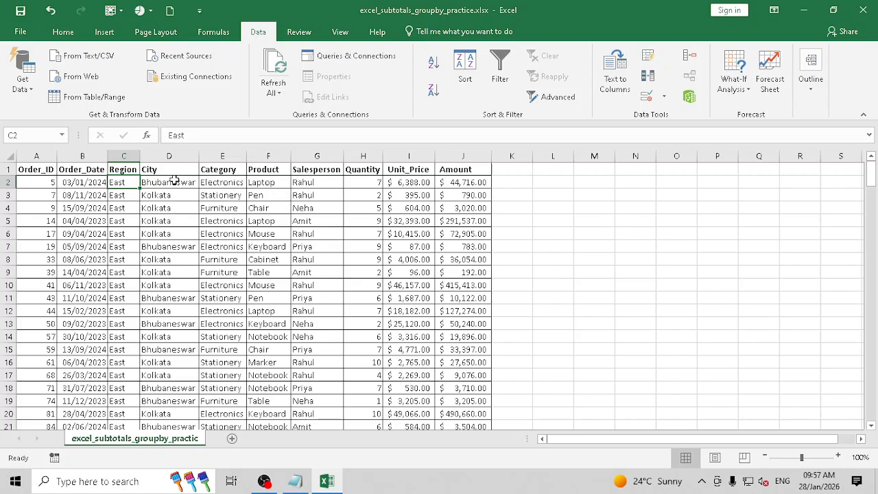
{"action": "left_click", "coordinate": [100, 169]}
{"action": "left_click", "coordinate": [465, 69]}
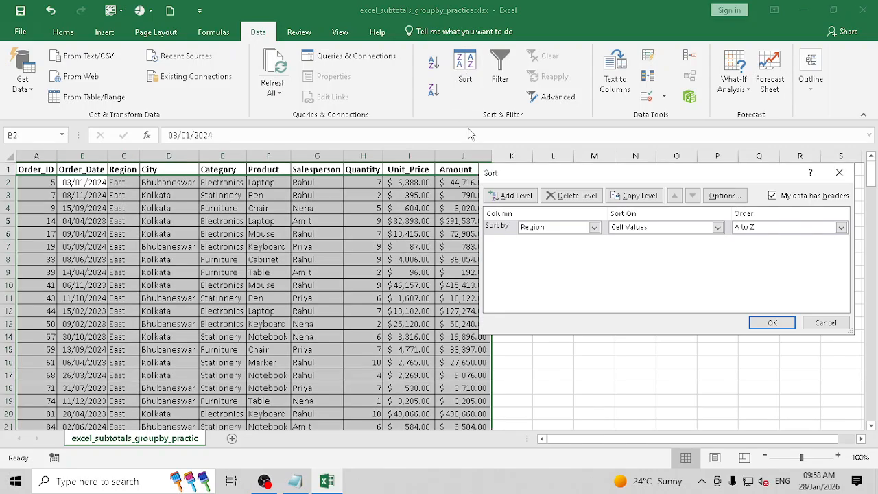
- Add City as the second sort level and confirm Bhubaneswar precedes Kolkata within East
{"action": "left_click", "coordinate": [516, 200]}
{"action": "left_click", "coordinate": [576, 241]}
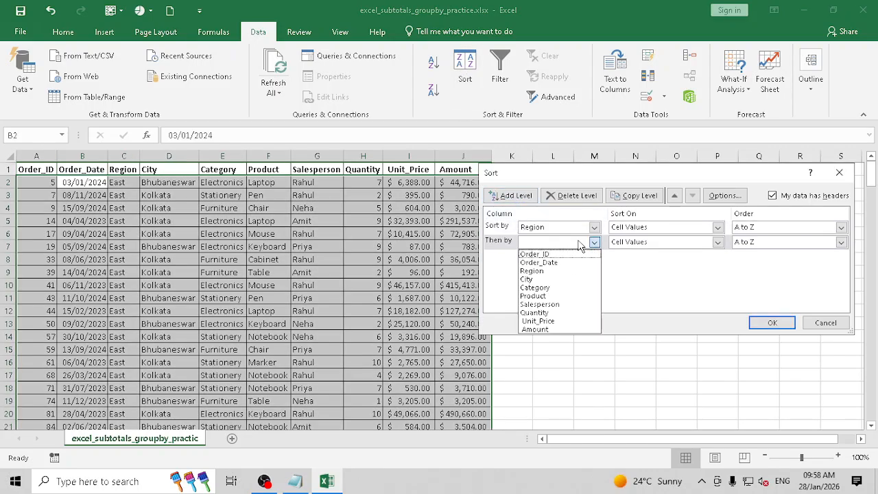
{"action": "left_click", "coordinate": [549, 277]}
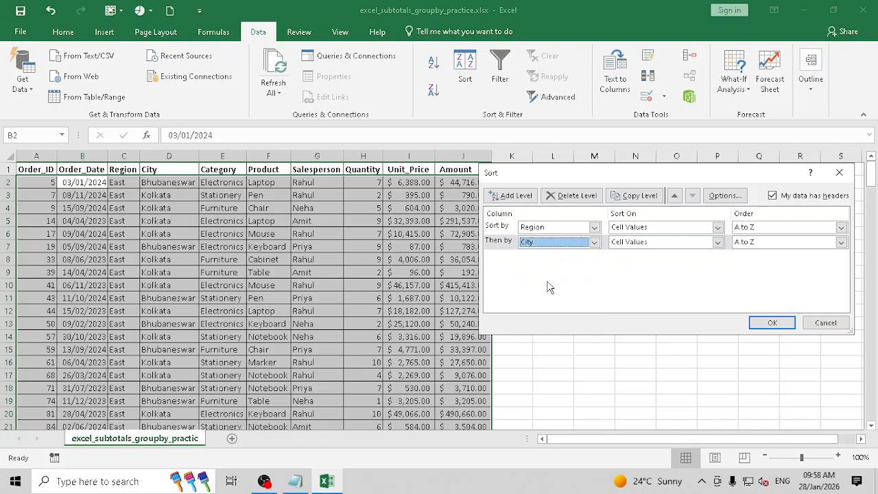
{"action": "left_click", "coordinate": [774, 323]}
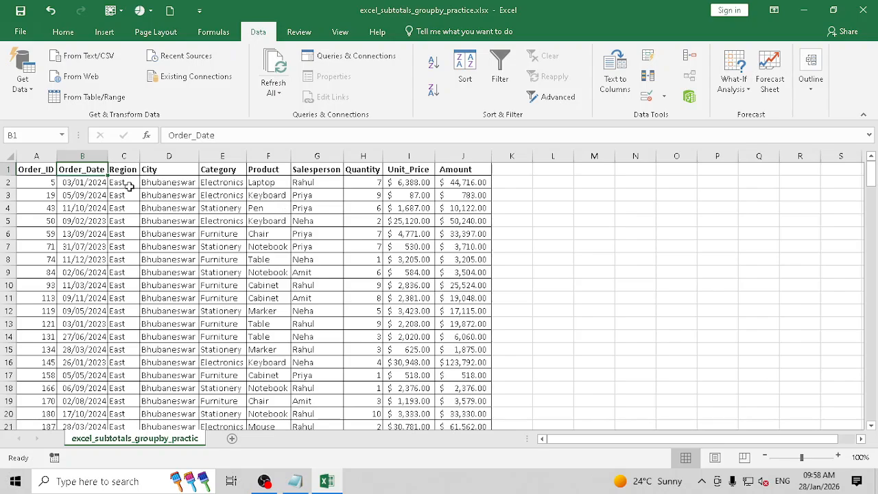
{"action": "left_click_drag", "start_coordinate": [125, 184], "coordinate": [118, 196]}
{"action": "left_click_drag", "start_coordinate": [176, 182], "coordinate": [182, 401]}
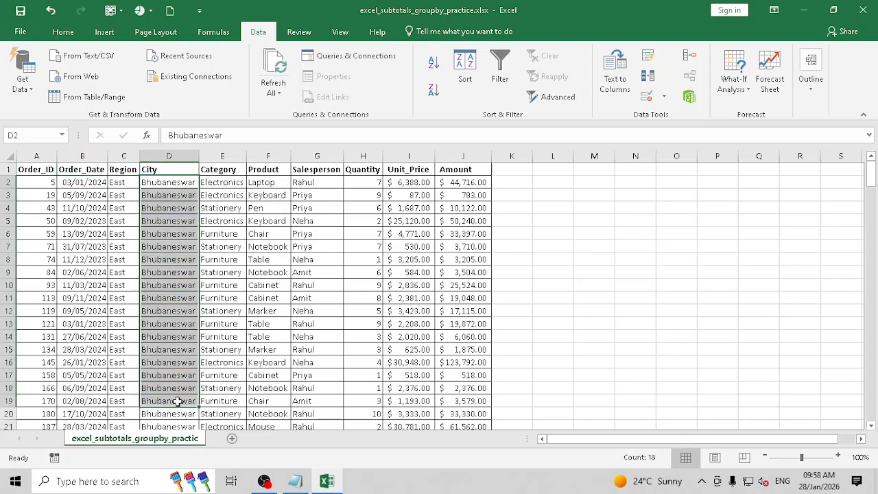
{"action": "scroll", "coordinate": [182, 371], "scroll_direction": "down", "scroll_amount": 4}
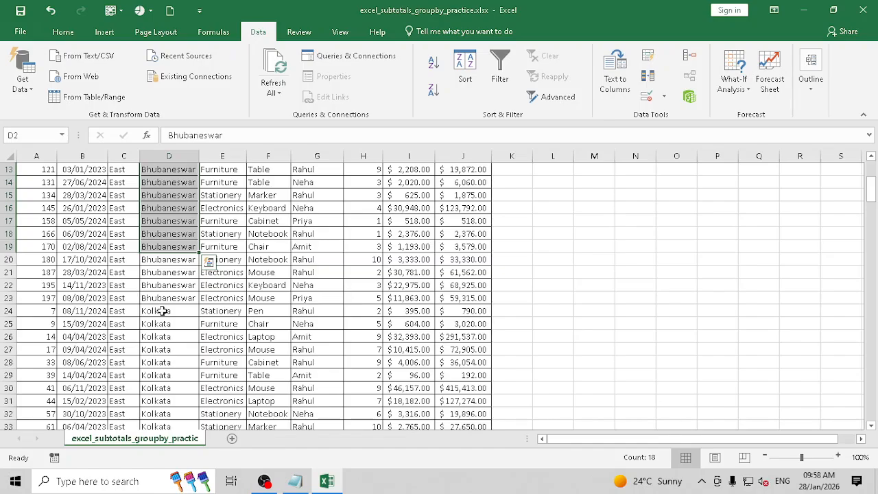
{"action": "left_click_drag", "start_coordinate": [162, 311], "coordinate": [160, 414]}
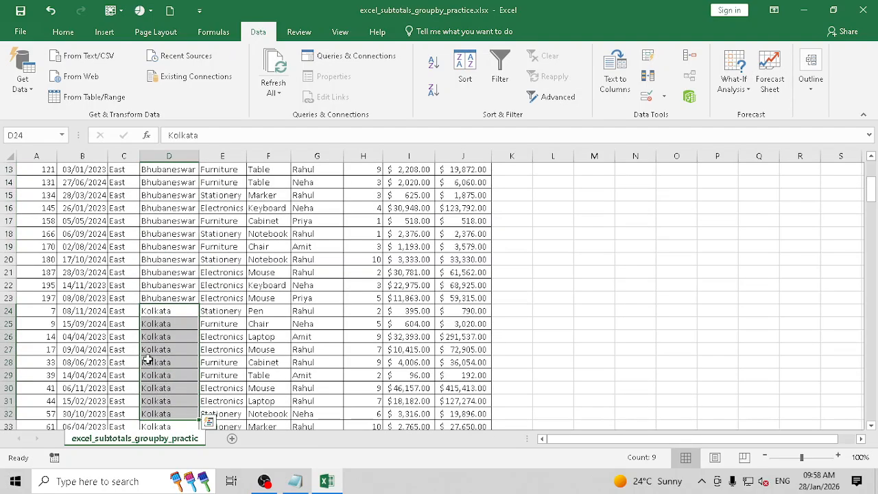
{"action": "scroll", "coordinate": [136, 304], "scroll_direction": "up", "scroll_amount": 2}
{"action": "scroll", "coordinate": [135, 304], "scroll_direction": "up", "scroll_amount": 2}
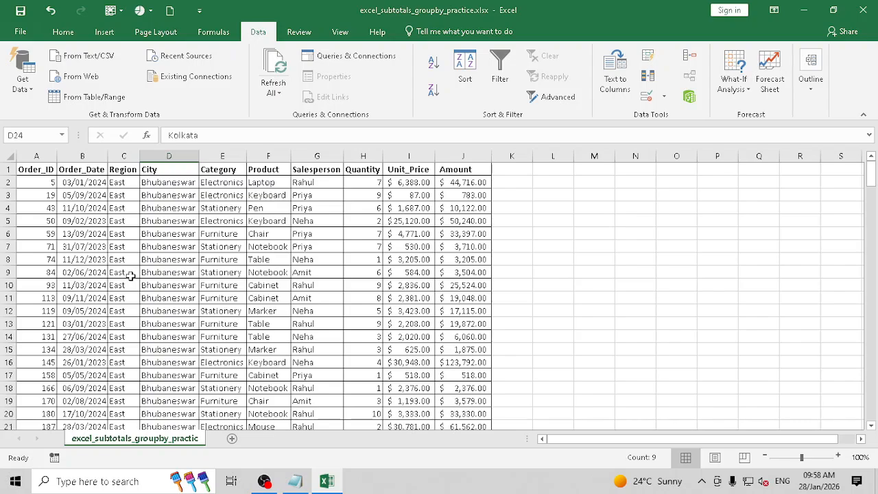
{"action": "left_click", "coordinate": [166, 213]}
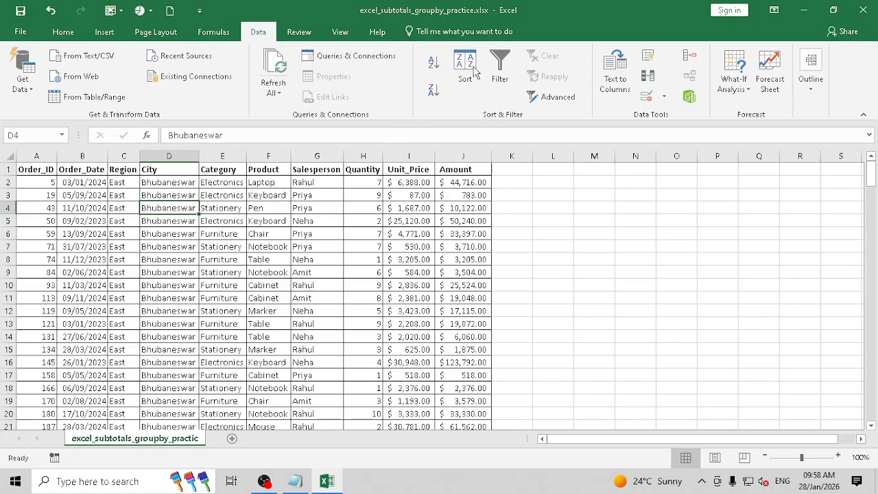
- Add Category as a third sort level after Region and City
{"action": "left_click", "coordinate": [472, 89]}
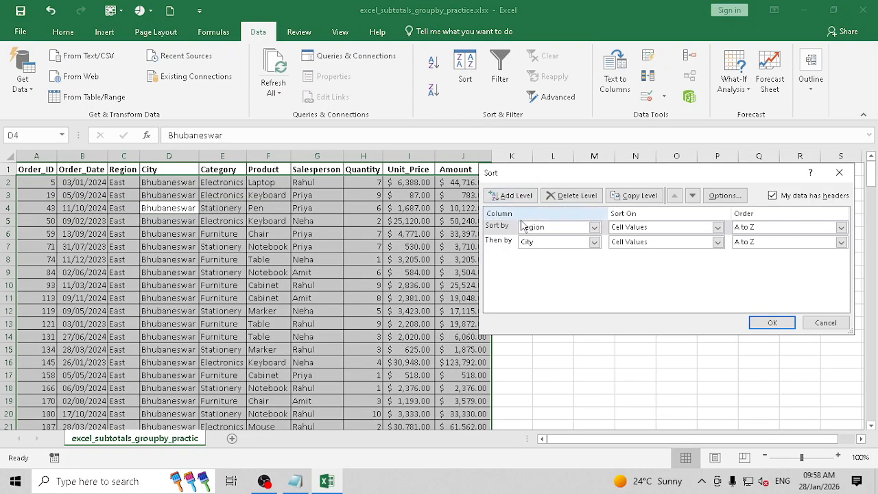
{"action": "left_click", "coordinate": [503, 244]}
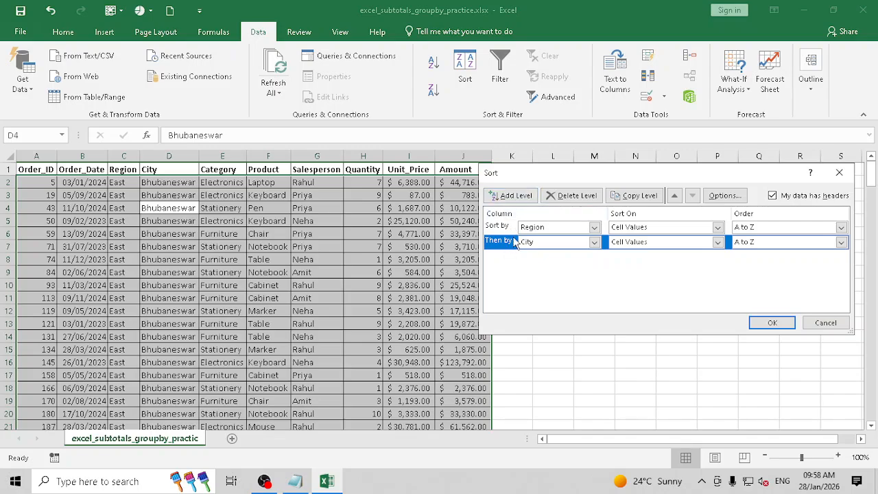
{"action": "left_click", "coordinate": [513, 196]}
{"action": "left_click", "coordinate": [580, 260]}
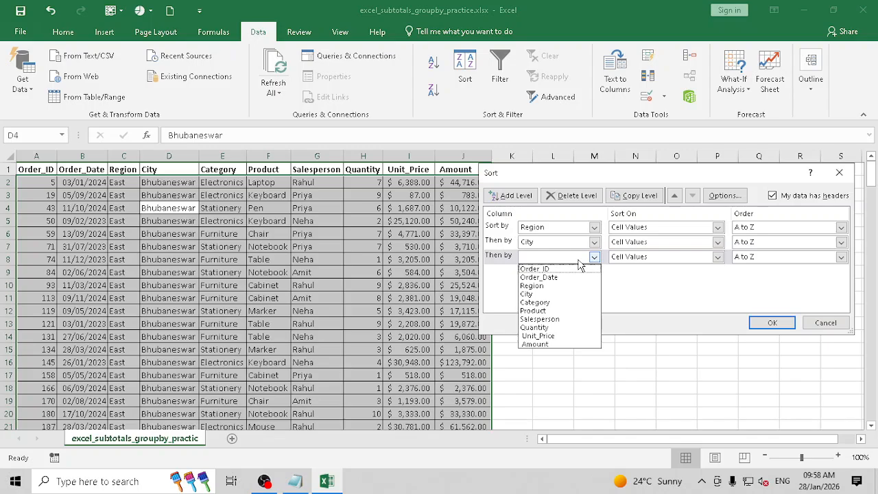
{"action": "left_click", "coordinate": [572, 303]}
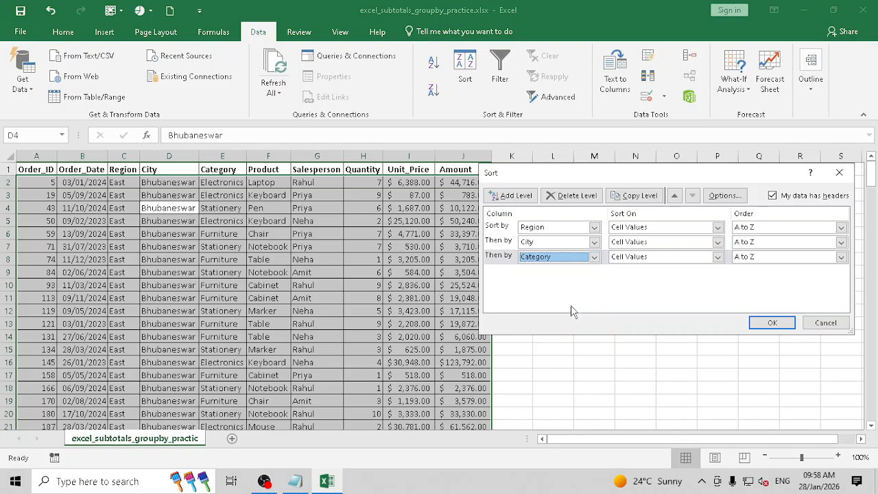
{"action": "left_click", "coordinate": [772, 324]}
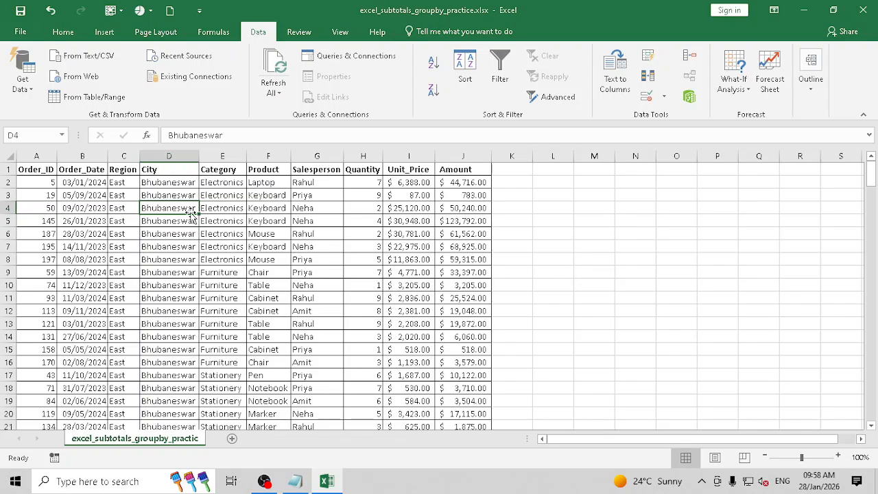
- Verify Category runs Electronics, Furniture, Stationery within each city
{"action": "left_click_drag", "start_coordinate": [157, 182], "coordinate": [168, 234]}
{"action": "left_click_drag", "start_coordinate": [238, 198], "coordinate": [228, 350]}
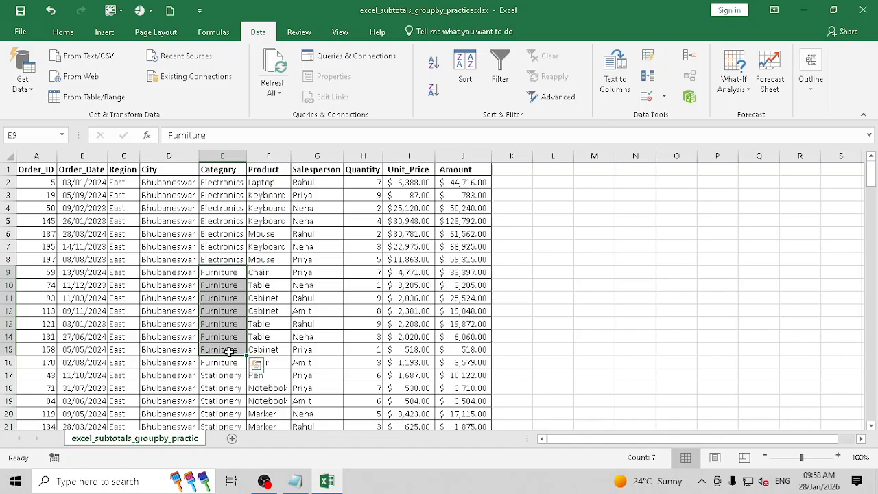
{"action": "scroll", "coordinate": [230, 352], "scroll_direction": "down", "scroll_amount": 1}
{"action": "scroll", "coordinate": [231, 308], "scroll_direction": "up", "scroll_amount": 1}
{"action": "scroll", "coordinate": [301, 220], "scroll_direction": "down", "scroll_amount": 1}
{"action": "scroll", "coordinate": [322, 201], "scroll_direction": "up", "scroll_amount": 1}
{"action": "left_click", "coordinate": [129, 184]}
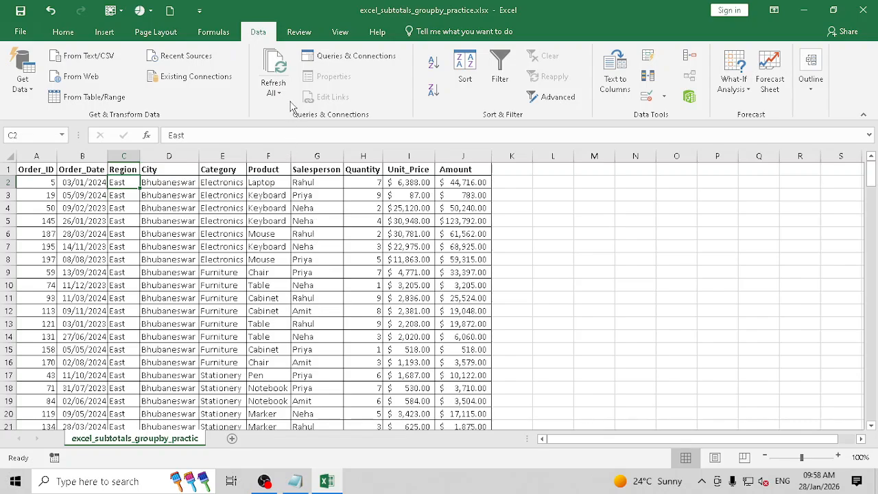
{"action": "left_click", "coordinate": [813, 87]}
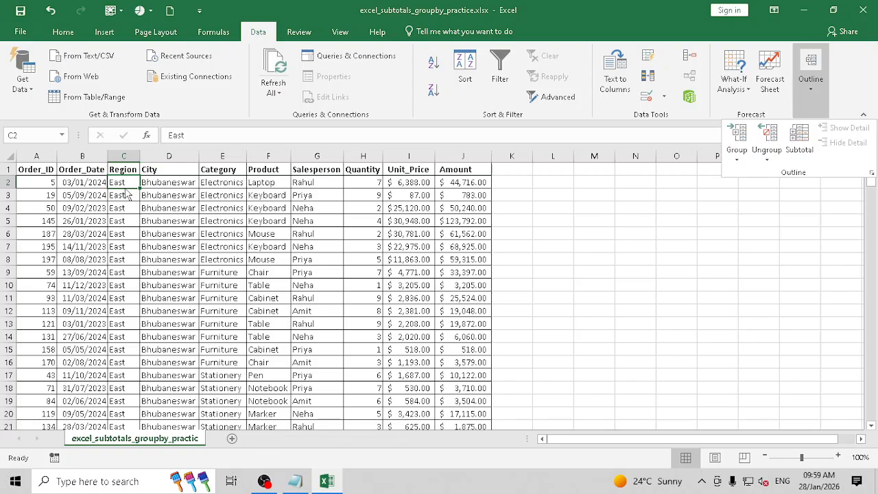
{"action": "left_click", "coordinate": [801, 135]}
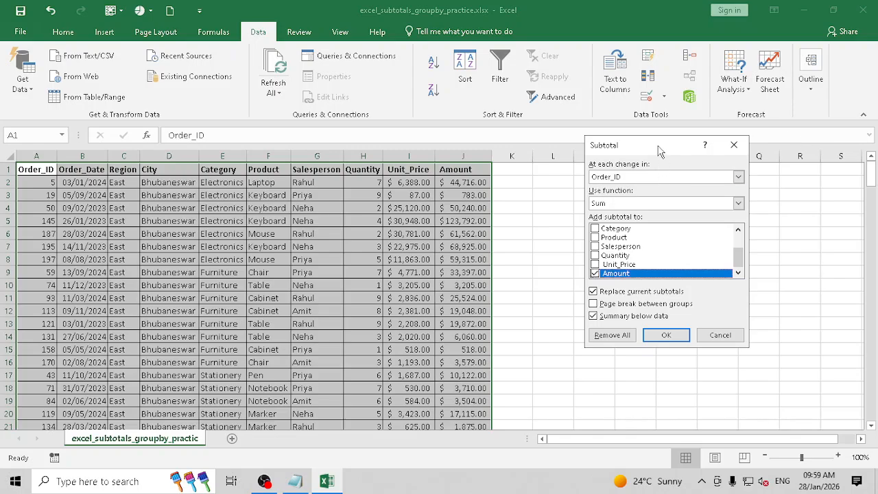
{"action": "left_click_drag", "start_coordinate": [658, 147], "coordinate": [580, 160]}
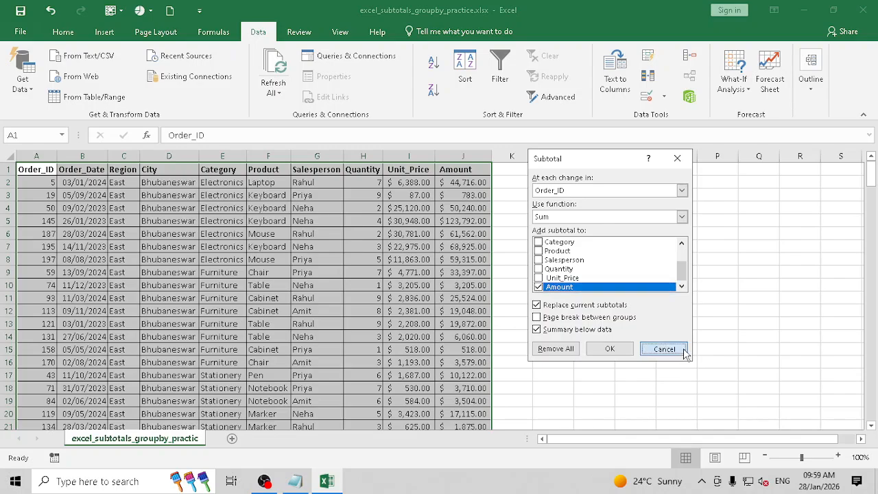
{"action": "left_click", "coordinate": [658, 349]}
{"action": "left_click", "coordinate": [355, 297]}
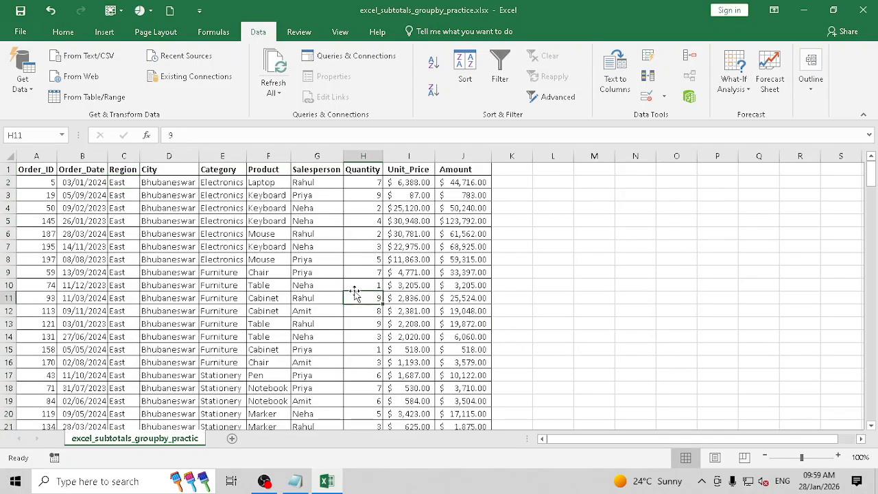
{"action": "key", "text": "alt+a"}
{"action": "key", "text": "b"}
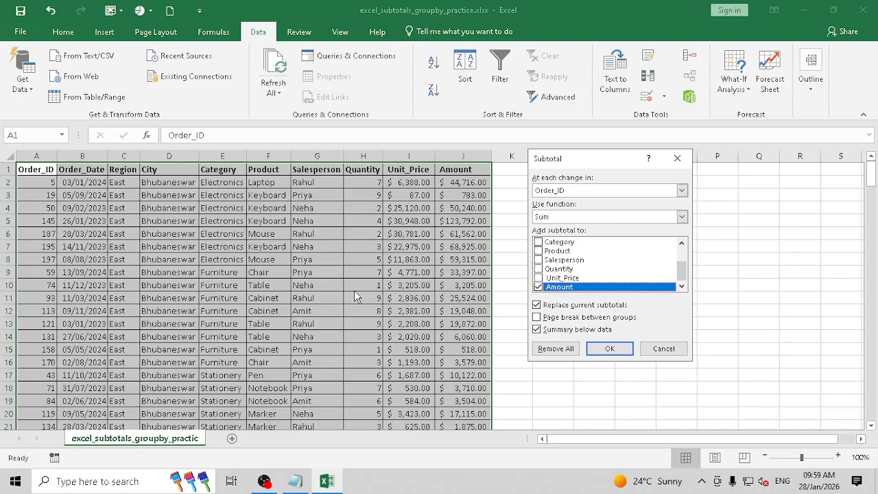
{"action": "key", "text": "Escape"}
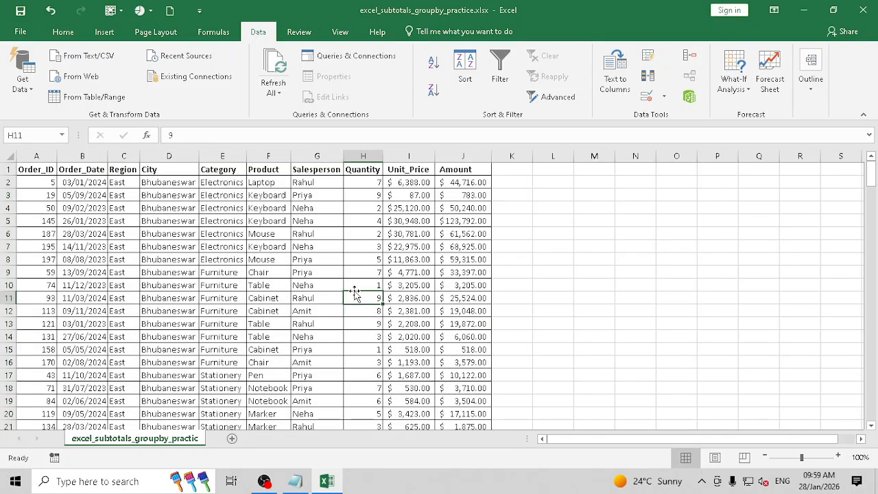
{"action": "left_click", "coordinate": [814, 95]}
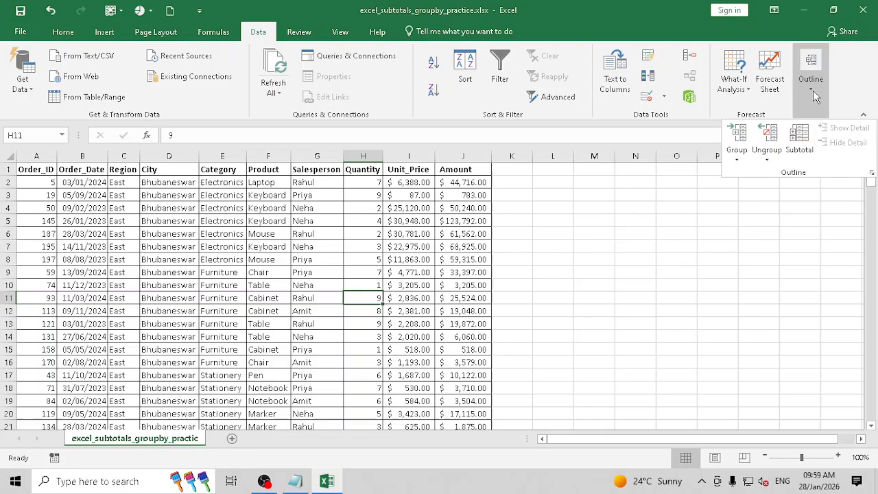
- Add Sum of Amount subtotals at each Region change, then collapse to outline level 1
{"action": "left_click", "coordinate": [804, 139]}
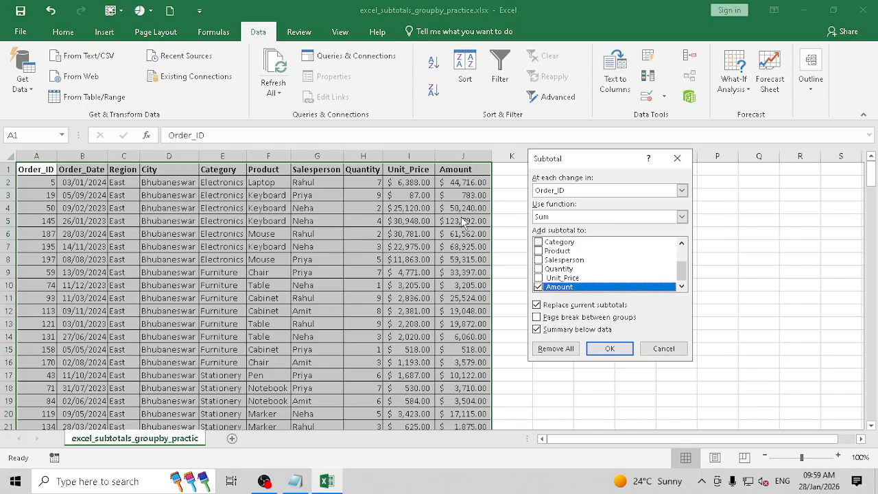
{"action": "left_click", "coordinate": [567, 191]}
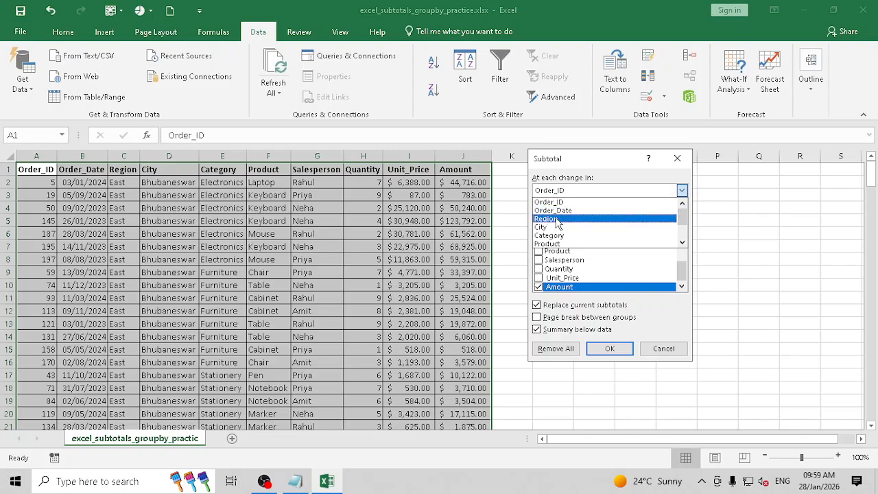
{"action": "left_click", "coordinate": [557, 219]}
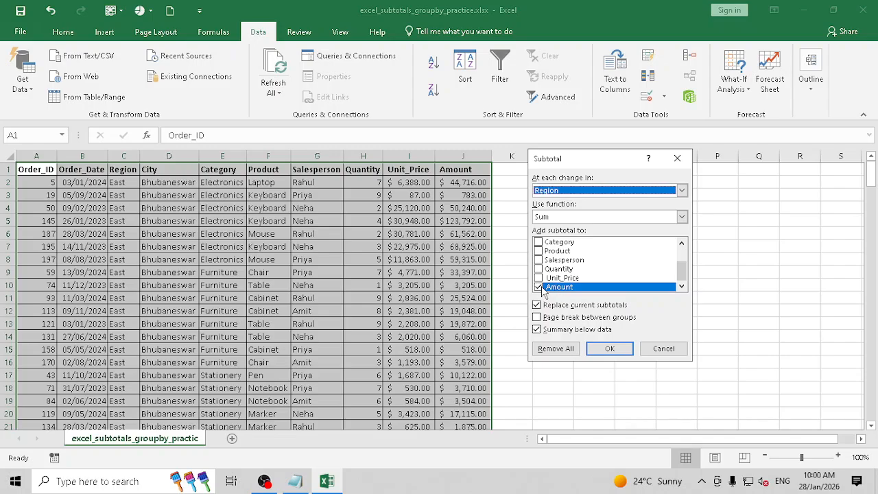
{"action": "left_click", "coordinate": [610, 350]}
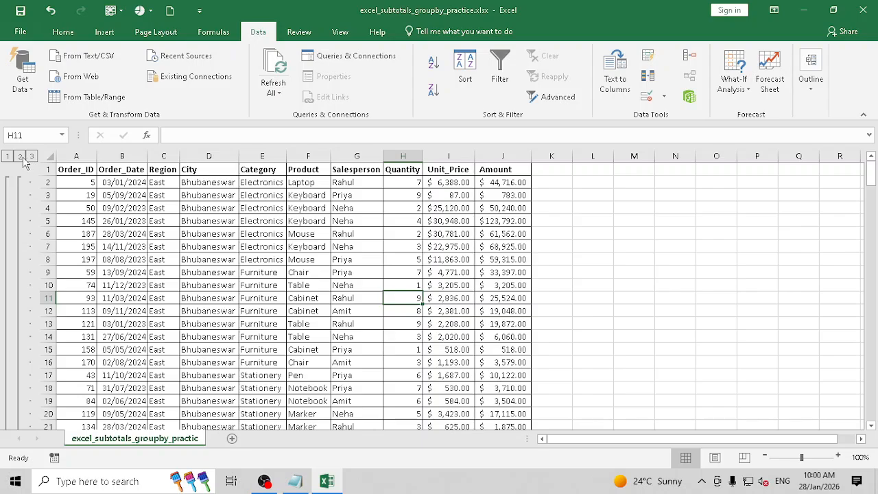
{"action": "left_click", "coordinate": [19, 158]}
{"action": "left_click", "coordinate": [7, 157]}
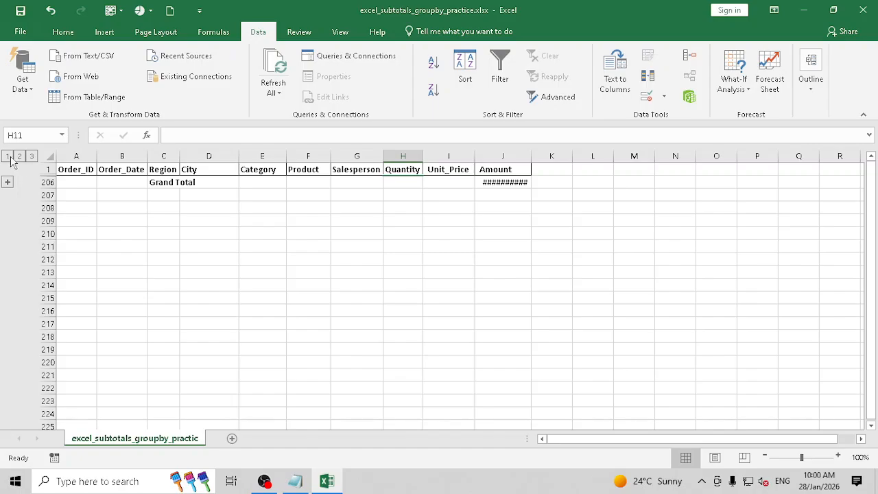
- Expand the outline to all detail rows and select the East Total row
{"action": "left_click", "coordinate": [19, 157]}
{"action": "left_click", "coordinate": [31, 157]}
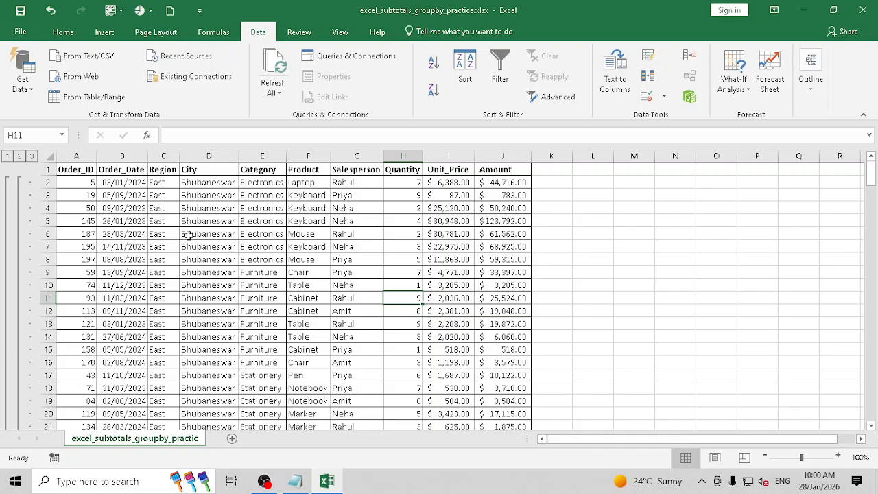
{"action": "left_click_drag", "start_coordinate": [166, 183], "coordinate": [161, 384]}
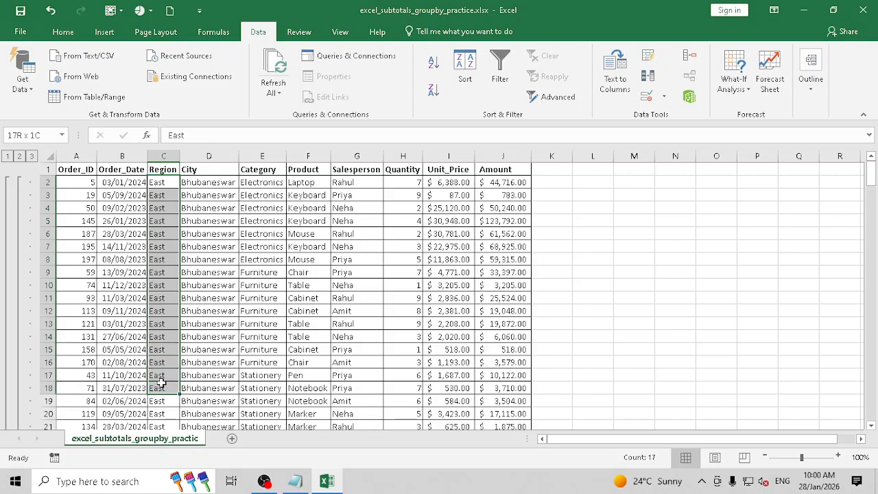
{"action": "scroll", "coordinate": [174, 329], "scroll_direction": "down", "scroll_amount": 9}
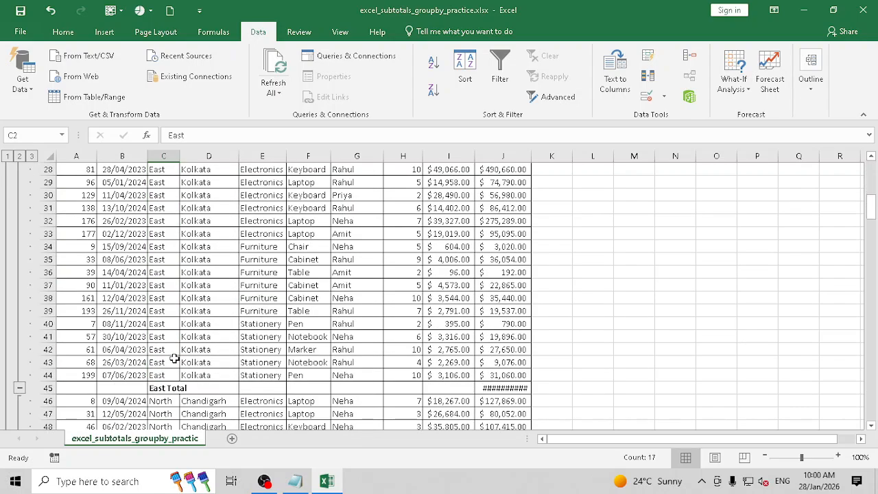
{"action": "scroll", "coordinate": [174, 358], "scroll_direction": "down", "scroll_amount": 3}
{"action": "left_click_drag", "start_coordinate": [157, 272], "coordinate": [494, 273]}
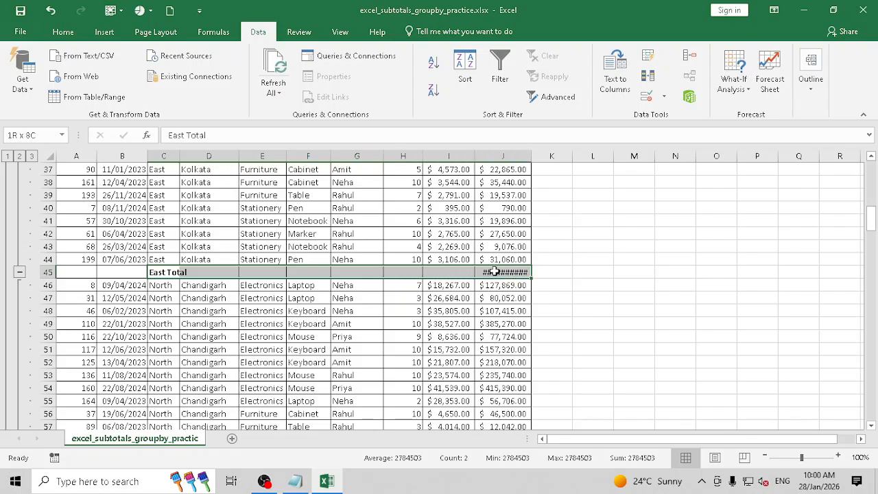
- AutoFit the Amount column so East Total shows $2,784,503.00, then check North Total
{"action": "double_click", "coordinate": [532, 156]}
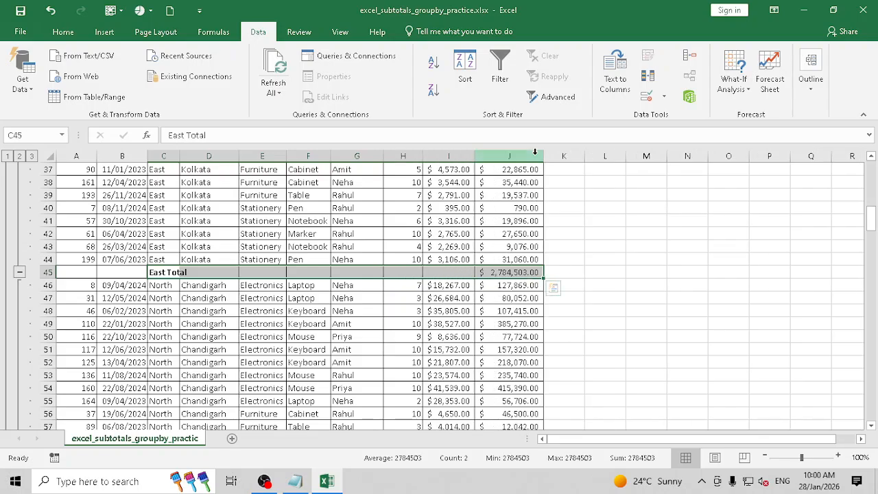
{"action": "scroll", "coordinate": [192, 301], "scroll_direction": "down", "scroll_amount": 12}
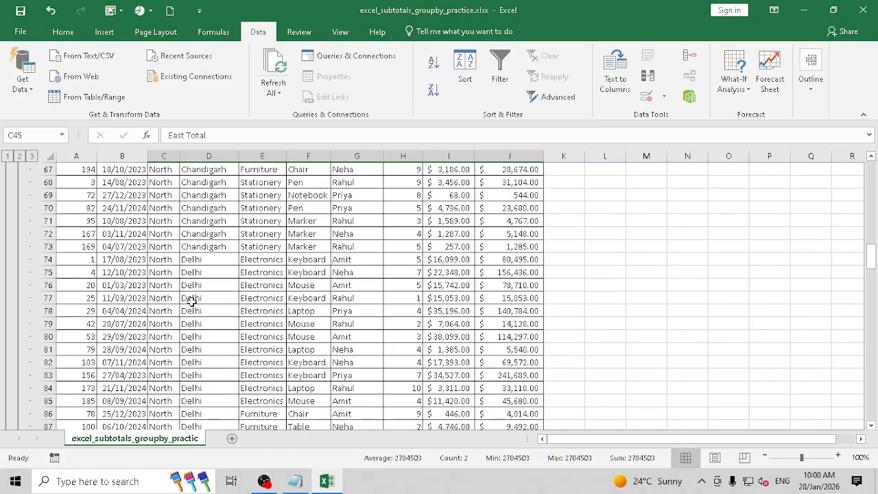
{"action": "scroll", "coordinate": [192, 302], "scroll_direction": "down", "scroll_amount": 2}
{"action": "scroll", "coordinate": [193, 303], "scroll_direction": "down", "scroll_amount": 6}
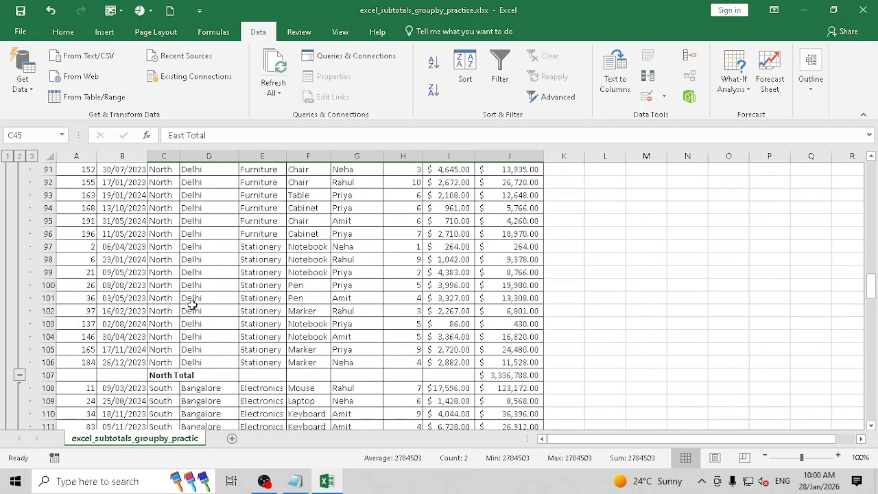
{"action": "left_click_drag", "start_coordinate": [180, 300], "coordinate": [509, 299]}
{"action": "scroll", "coordinate": [16, 227], "scroll_direction": "up", "scroll_amount": 6}
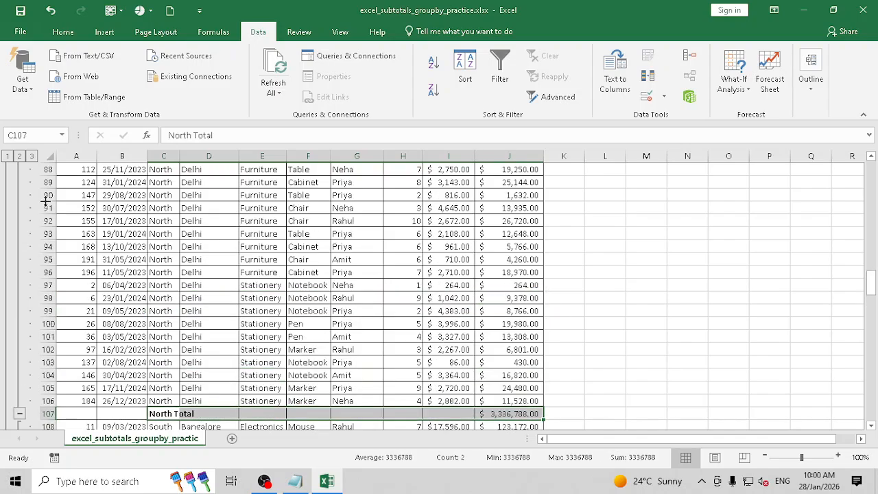
{"action": "left_click", "coordinate": [19, 156]}
{"action": "scroll", "coordinate": [117, 218], "scroll_direction": "up", "scroll_amount": 1}
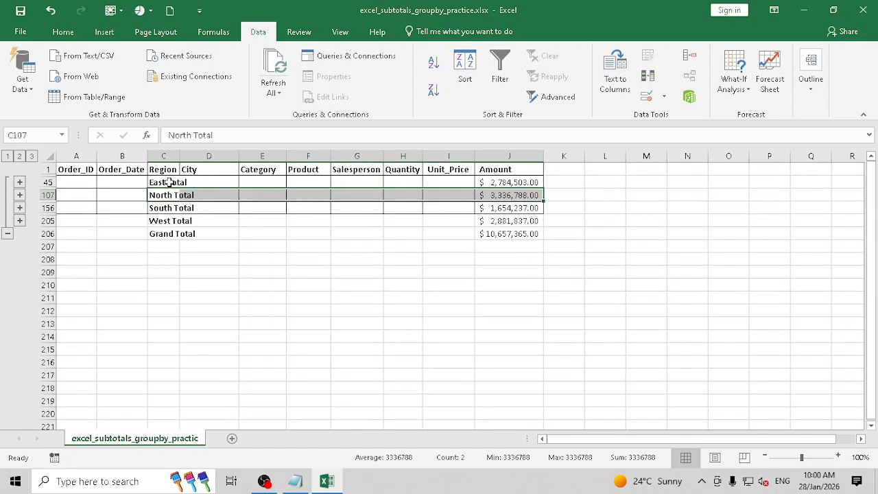
{"action": "left_click_drag", "start_coordinate": [169, 182], "coordinate": [515, 236]}
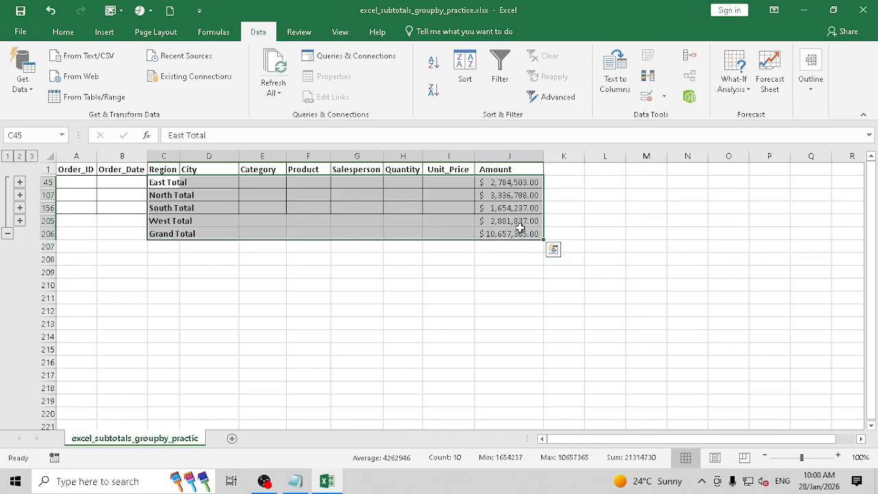
{"action": "left_click", "coordinate": [7, 157]}
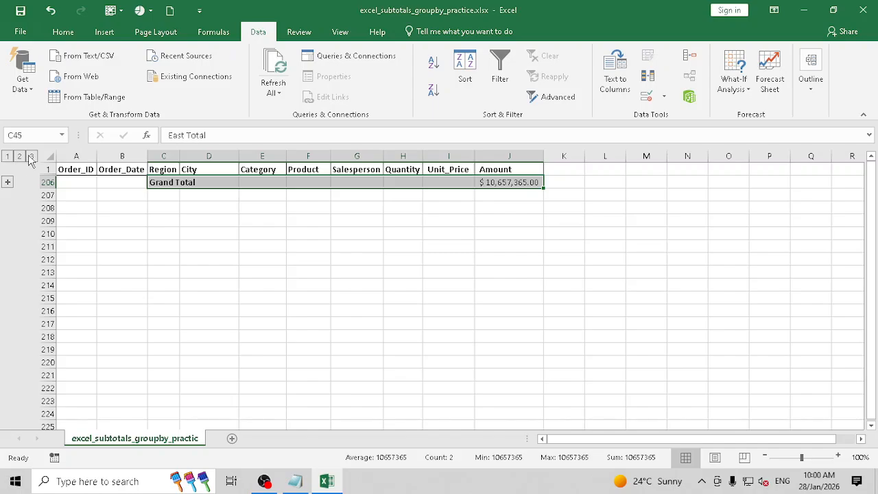
{"action": "left_click", "coordinate": [33, 157]}
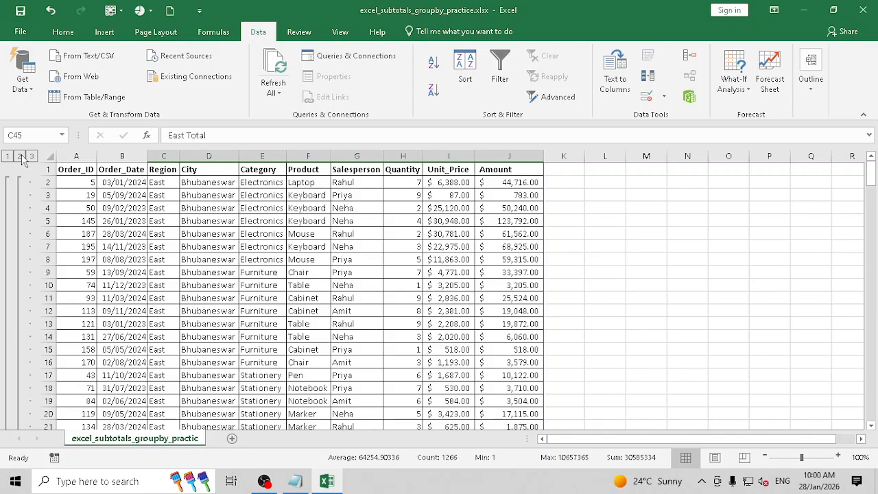
{"action": "left_click", "coordinate": [20, 157]}
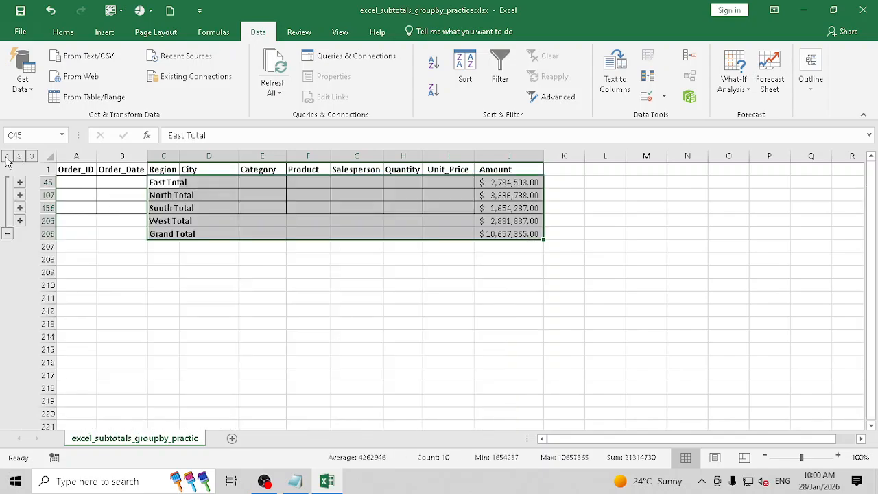
{"action": "left_click_drag", "start_coordinate": [190, 183], "coordinate": [521, 179]}
{"action": "left_click", "coordinate": [161, 184]}
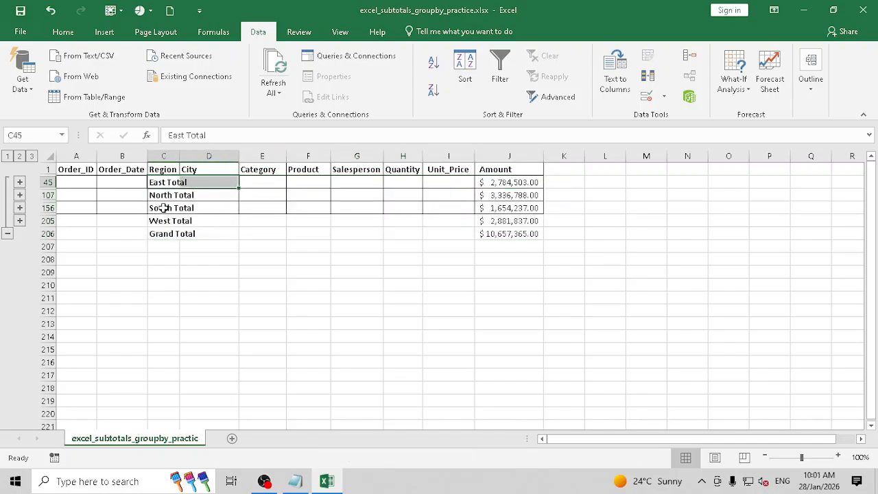
{"action": "left_click", "coordinate": [166, 208]}
{"action": "left_click", "coordinate": [171, 234]}
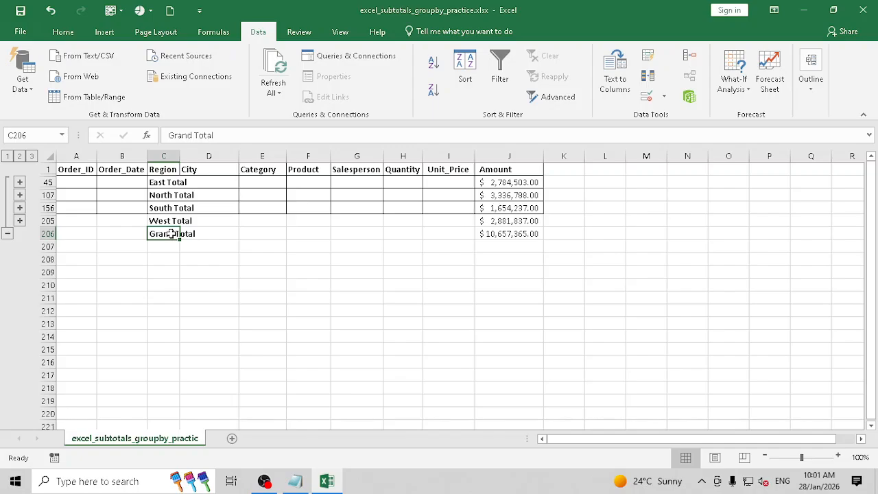
{"action": "left_click", "coordinate": [32, 156]}
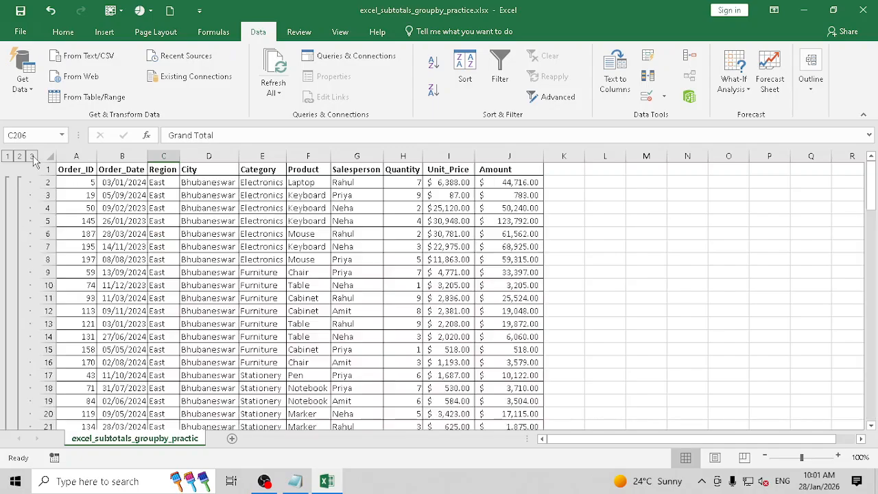
{"action": "scroll", "coordinate": [175, 210], "scroll_direction": "down", "scroll_amount": 1}
{"action": "scroll", "coordinate": [178, 204], "scroll_direction": "up", "scroll_amount": 1}
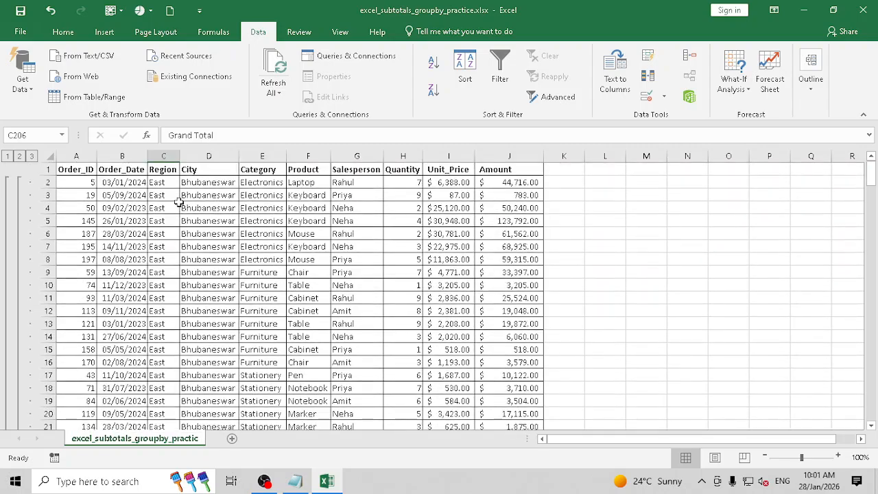
{"action": "left_click", "coordinate": [165, 195]}
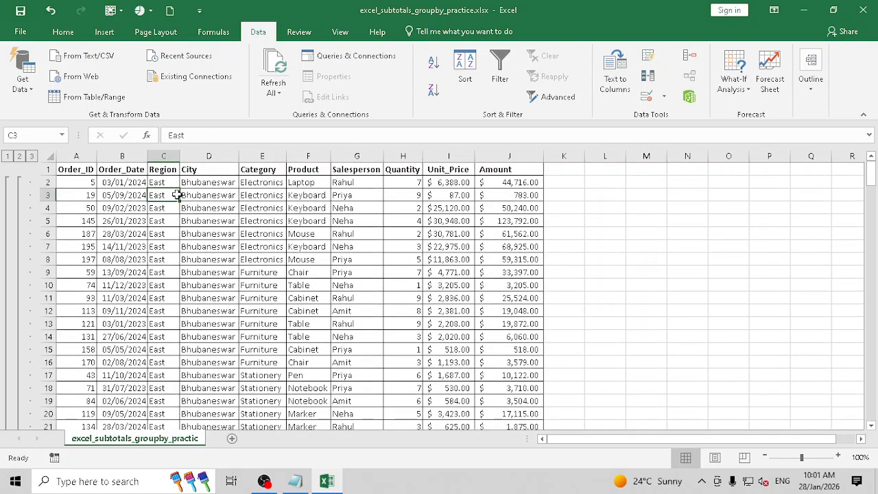
- Remove all existing subtotals from the order data
{"action": "left_click", "coordinate": [816, 85]}
{"action": "left_click", "coordinate": [799, 140]}
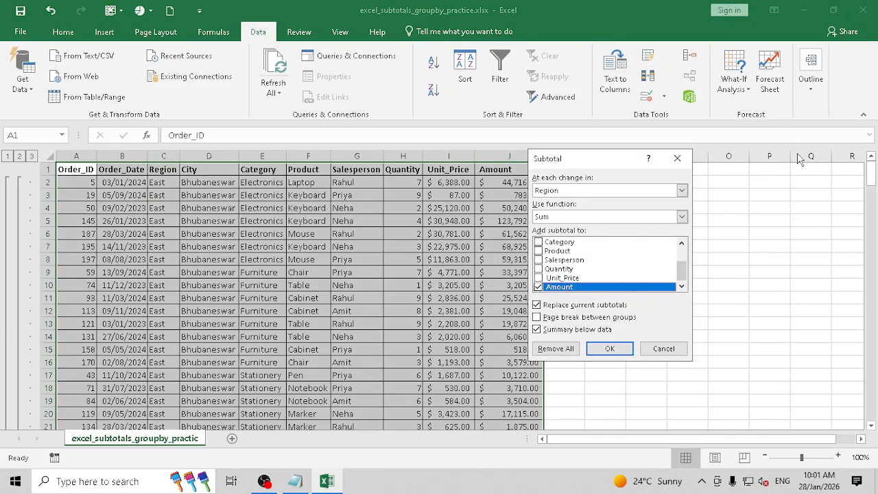
{"action": "left_click", "coordinate": [559, 349]}
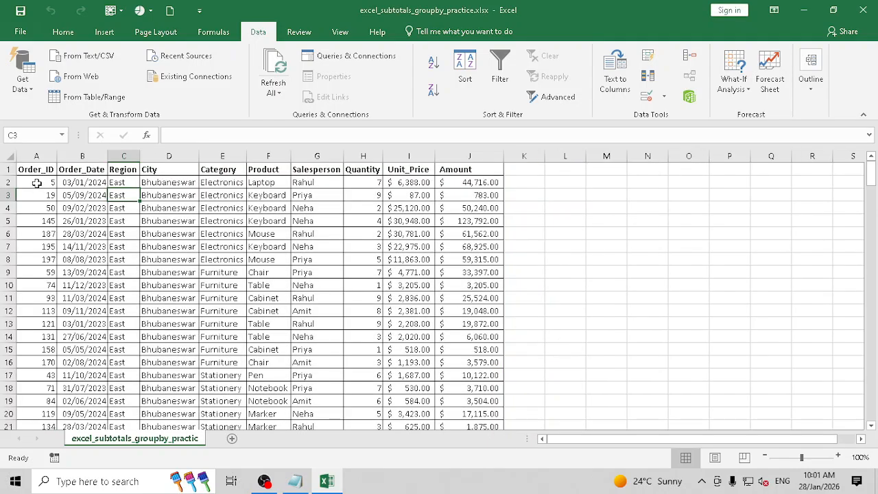
- Sort the orders by Order_ID smallest to largest, replacing the Region, City and Category levels
{"action": "left_click", "coordinate": [38, 171]}
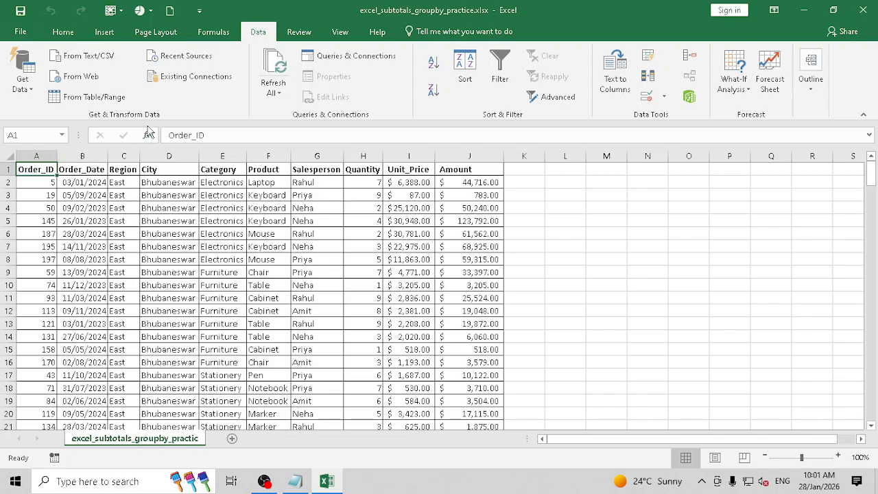
{"action": "left_click", "coordinate": [478, 64]}
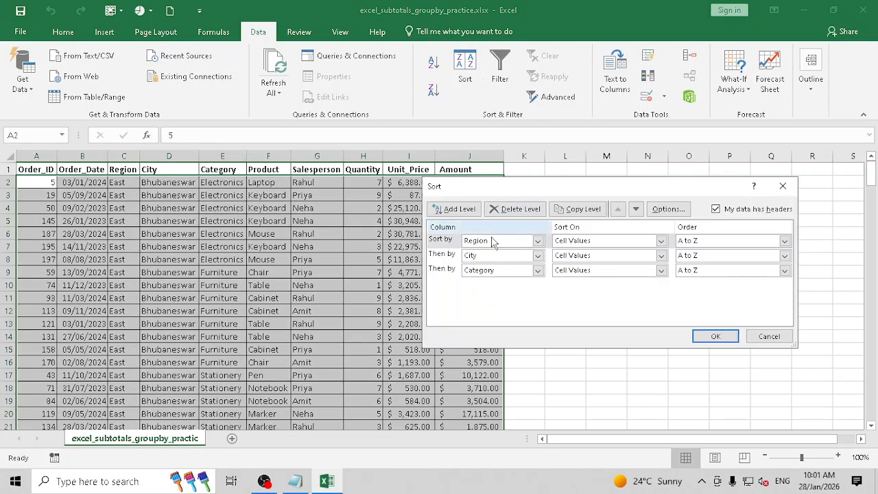
{"action": "left_click", "coordinate": [519, 208]}
{"action": "left_click", "coordinate": [529, 210]}
{"action": "left_click", "coordinate": [535, 210]}
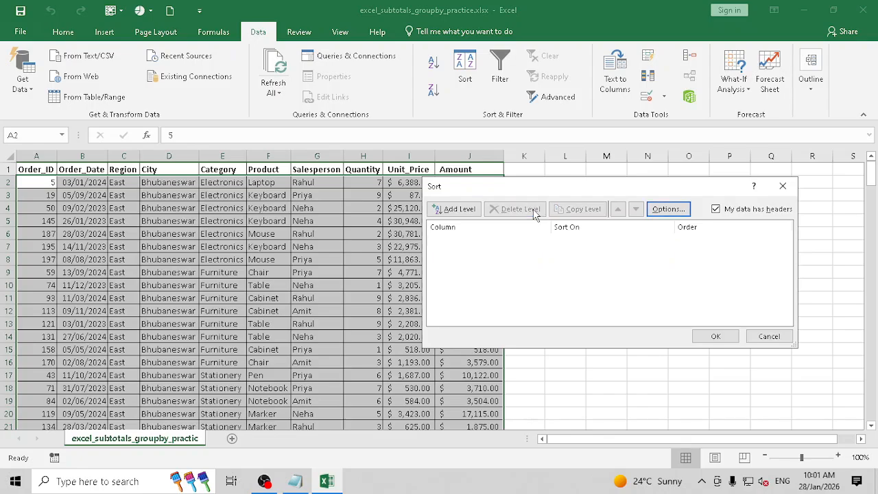
{"action": "left_click", "coordinate": [456, 208]}
{"action": "left_click", "coordinate": [511, 242]}
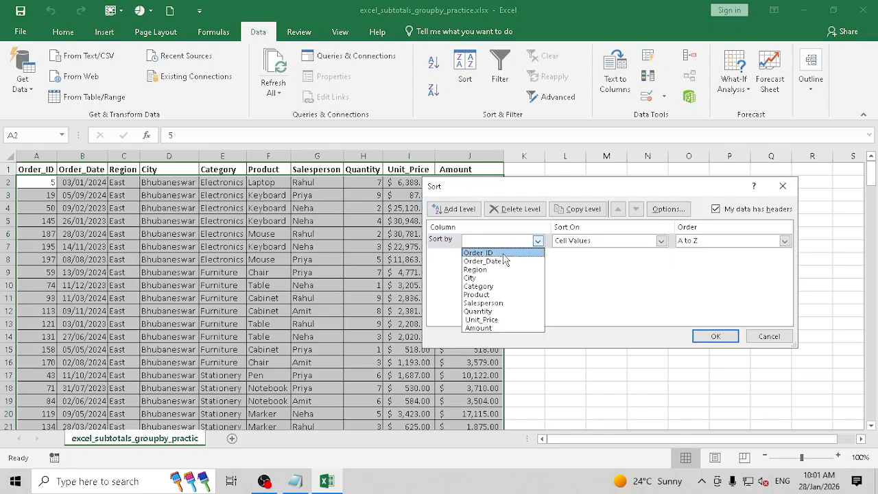
{"action": "left_click", "coordinate": [505, 253]}
{"action": "left_click", "coordinate": [716, 338]}
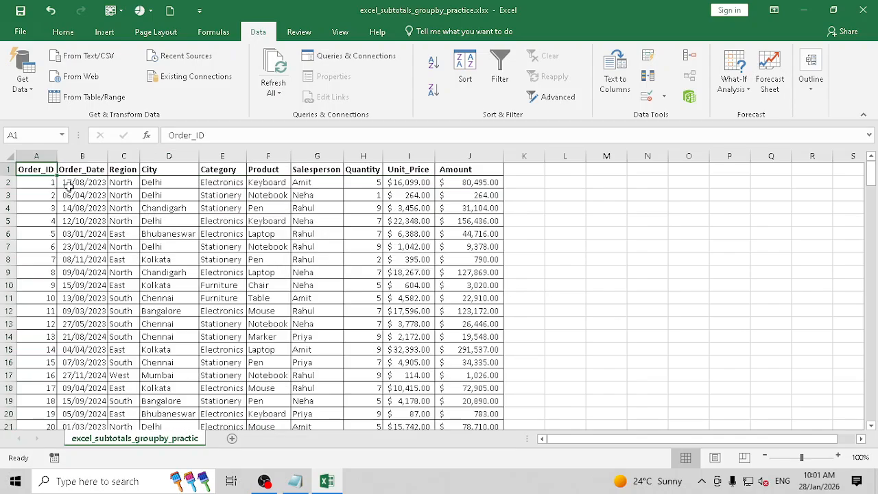
- Start a Subtotal setup grouped by Category, then cancel it without applying anything
{"action": "left_click", "coordinate": [224, 173]}
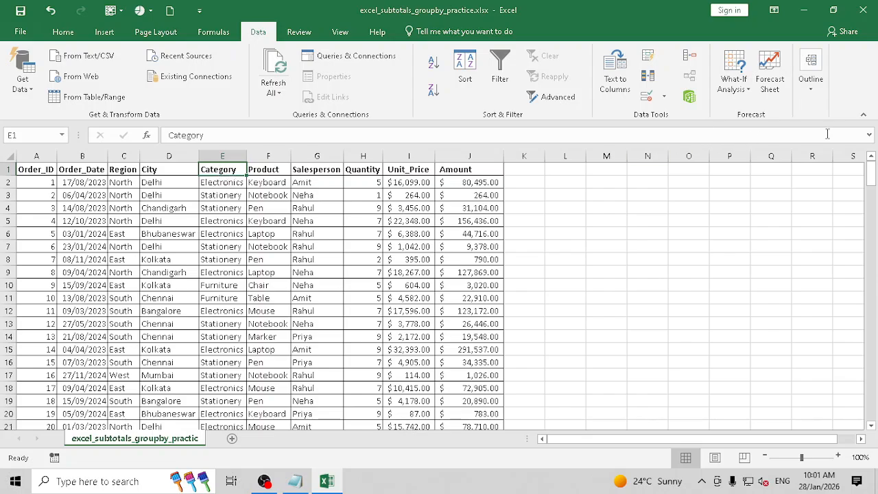
{"action": "left_click", "coordinate": [815, 92]}
{"action": "left_click", "coordinate": [800, 146]}
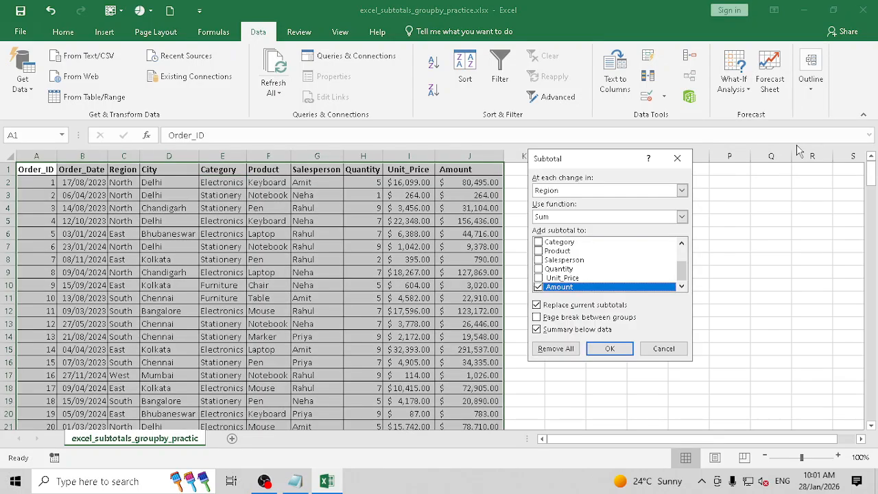
{"action": "left_click", "coordinate": [557, 192]}
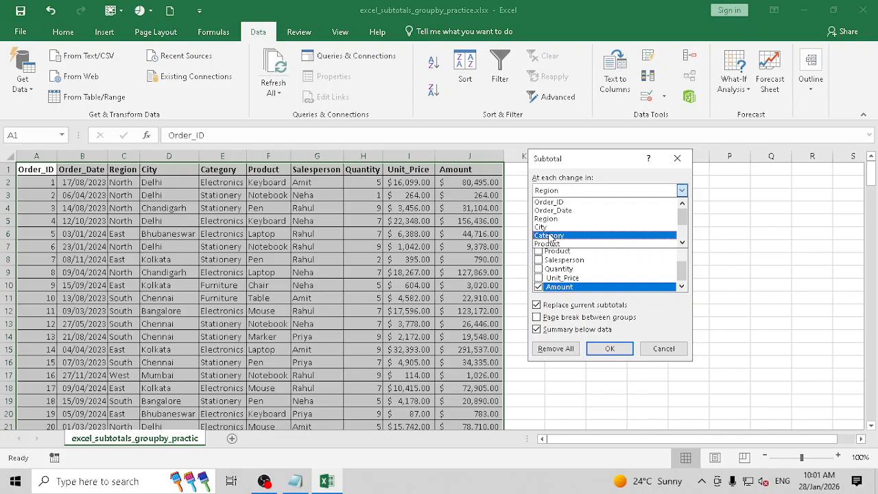
{"action": "left_click", "coordinate": [549, 236]}
{"action": "left_click", "coordinate": [569, 216]}
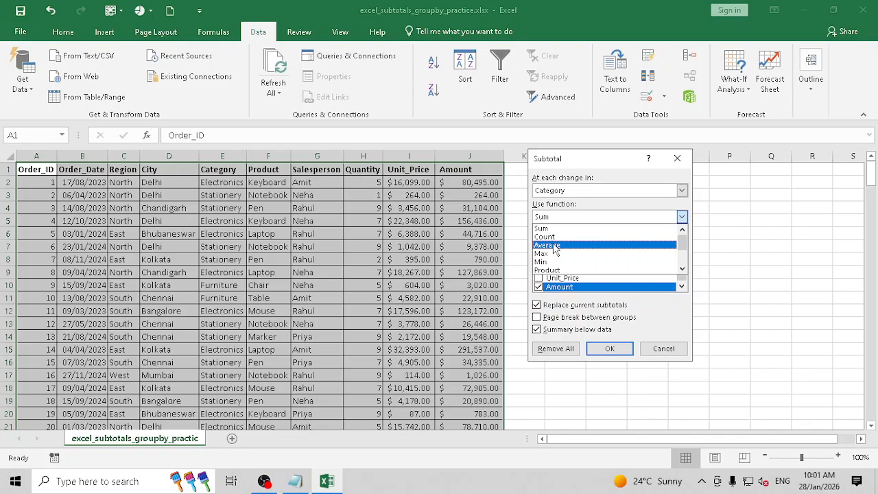
{"action": "left_click", "coordinate": [555, 246]}
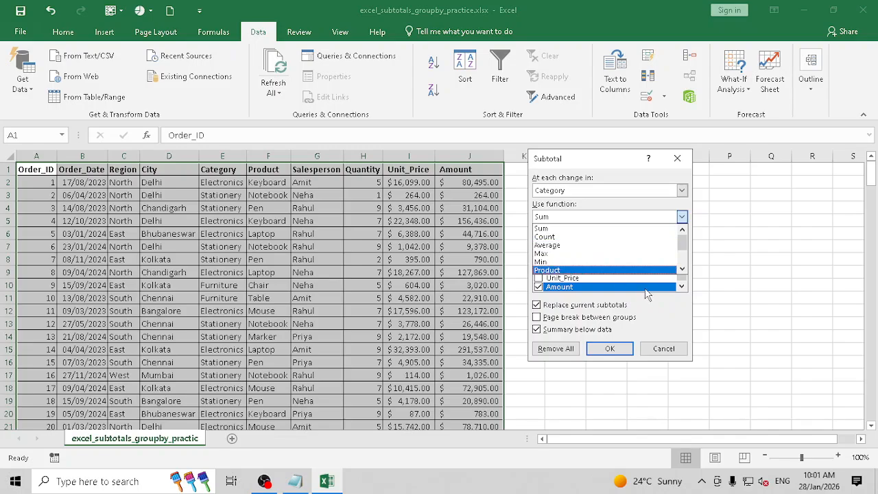
{"action": "left_click", "coordinate": [663, 349]}
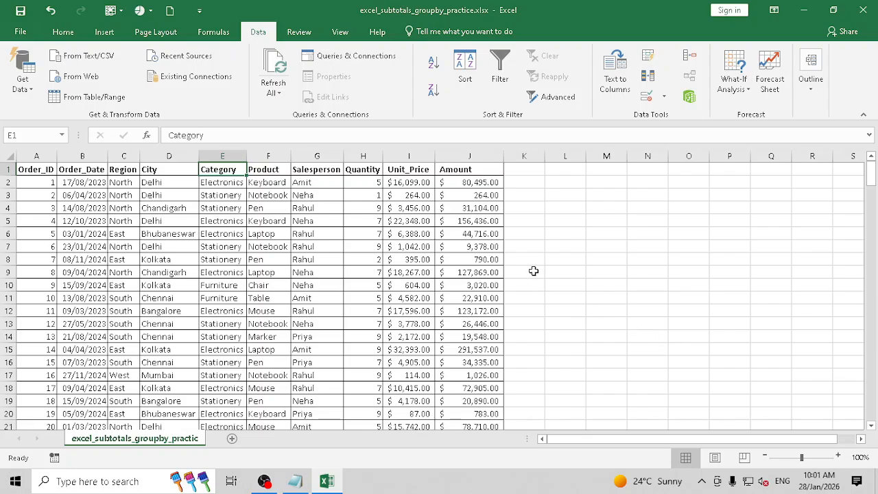
- Select sample category-to-salesperson cells, ending on the Category header E1
{"action": "left_click_drag", "start_coordinate": [222, 182], "coordinate": [402, 195]}
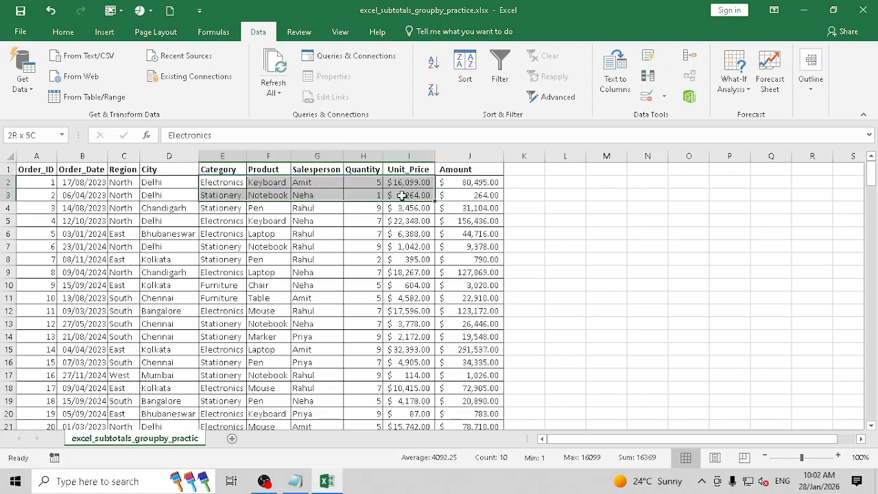
{"action": "left_click", "coordinate": [221, 195]}
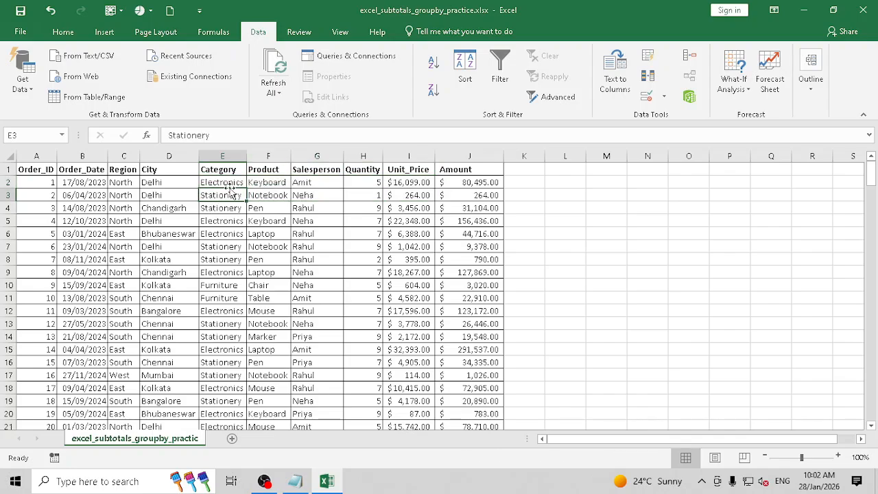
{"action": "left_click_drag", "start_coordinate": [230, 182], "coordinate": [305, 184]}
{"action": "left_click_drag", "start_coordinate": [221, 196], "coordinate": [372, 209]}
{"action": "left_click", "coordinate": [221, 298]}
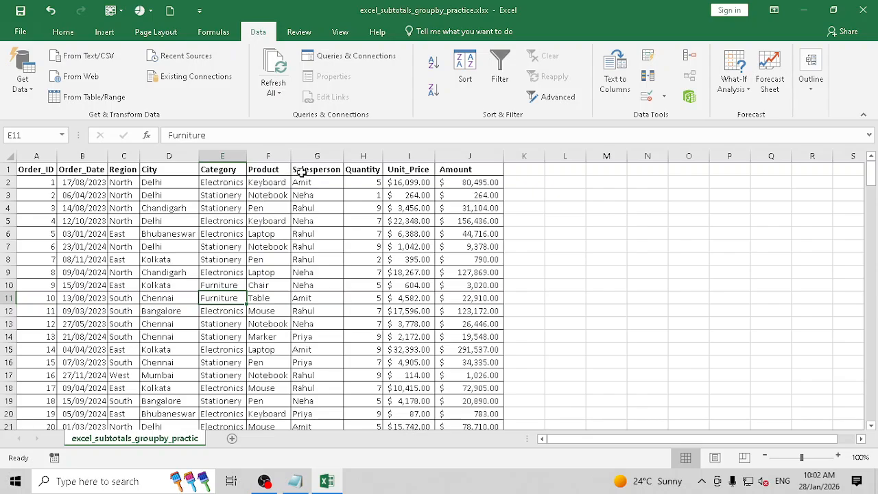
{"action": "left_click", "coordinate": [223, 170]}
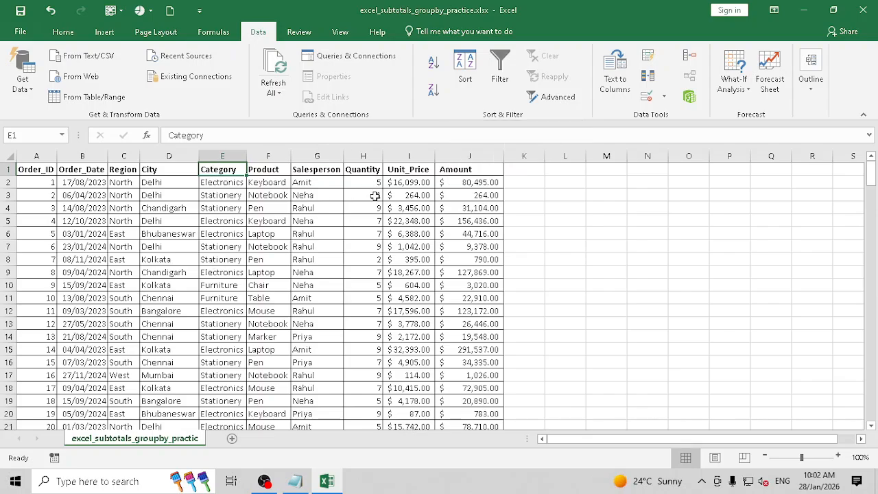
- Sort the order data A to Z by Category
{"action": "left_click", "coordinate": [465, 68]}
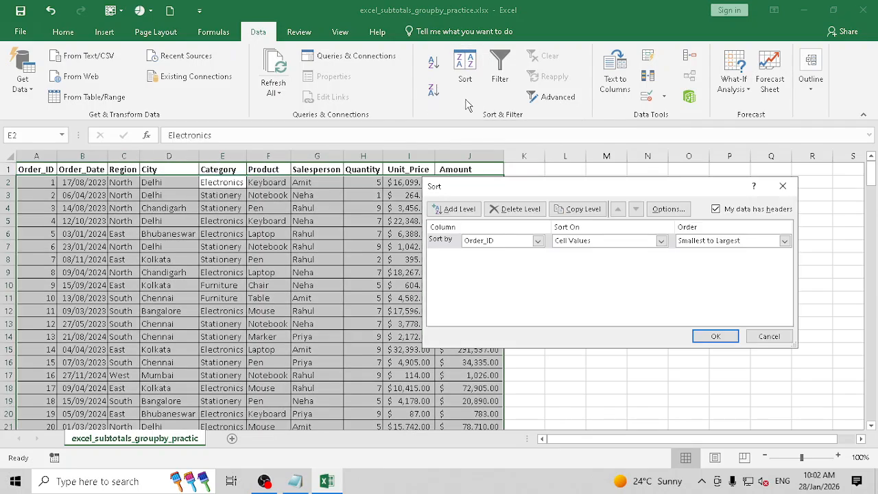
{"action": "left_click", "coordinate": [497, 241]}
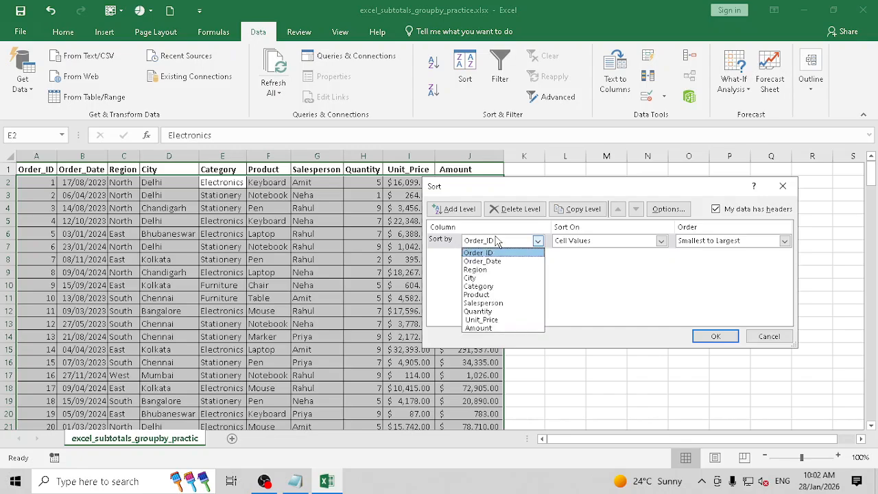
{"action": "left_click", "coordinate": [490, 286]}
{"action": "left_click", "coordinate": [717, 336]}
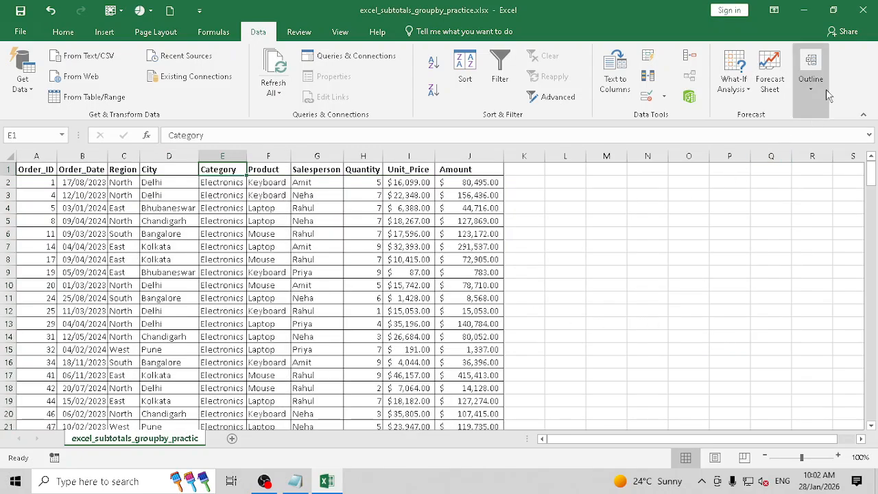
- In the Subtotal dialog, choose Category as the change column and Average as the function
{"action": "left_click", "coordinate": [812, 79]}
{"action": "left_click", "coordinate": [800, 137]}
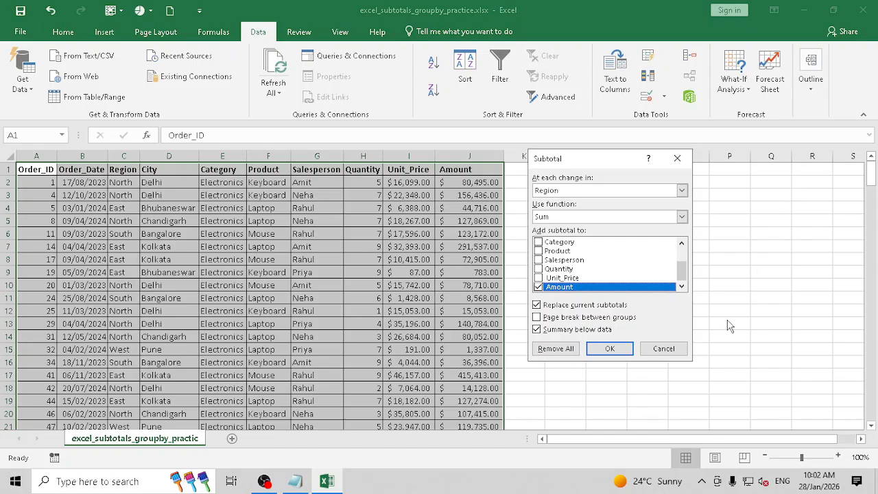
{"action": "left_click", "coordinate": [578, 192]}
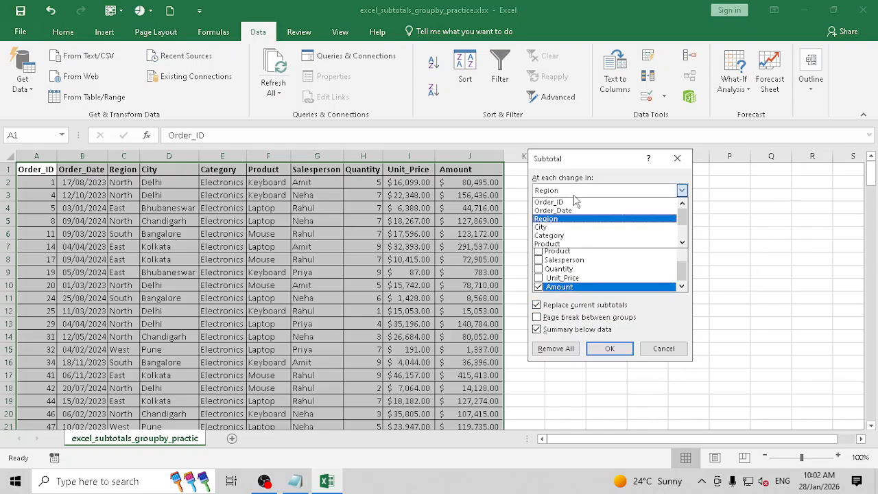
{"action": "left_click", "coordinate": [561, 236]}
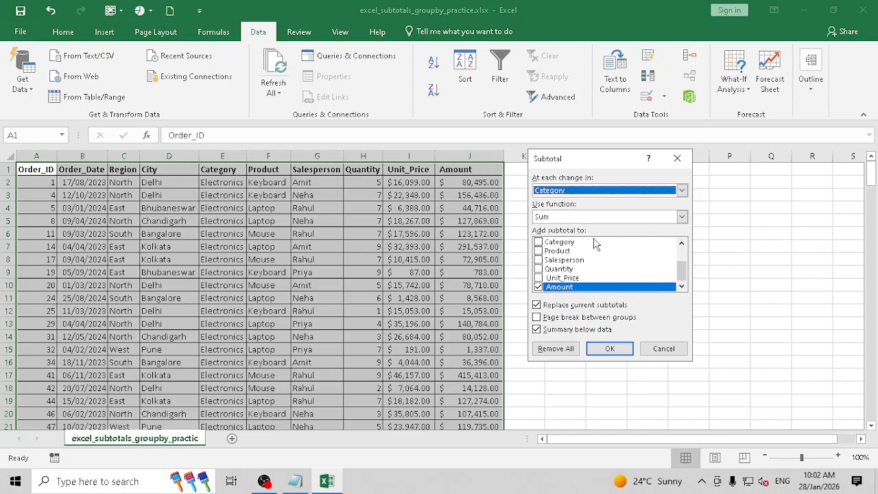
{"action": "left_click", "coordinate": [576, 218]}
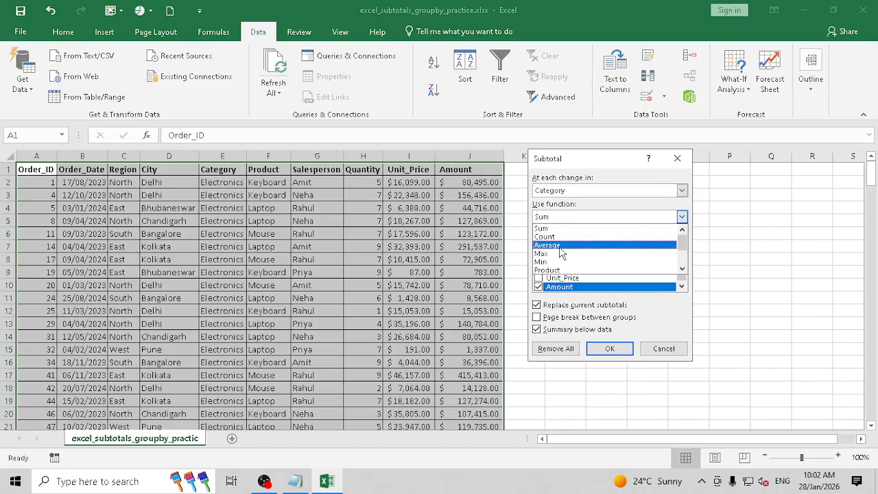
{"action": "left_click", "coordinate": [560, 247]}
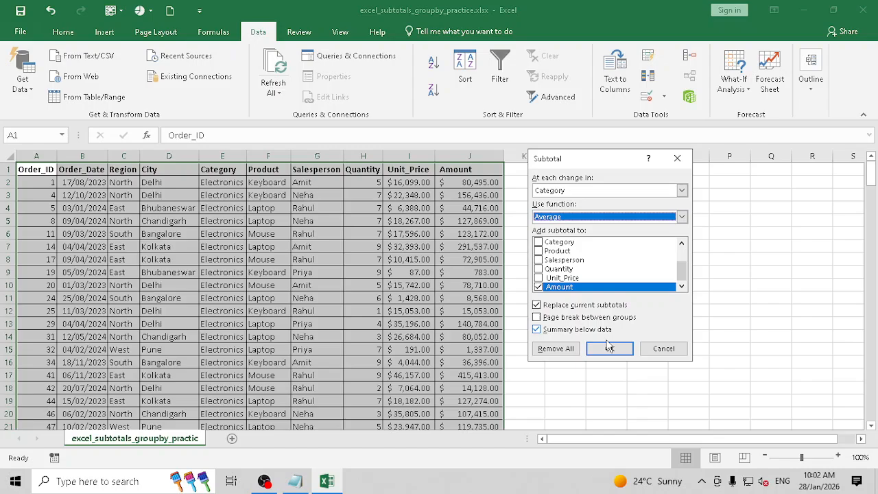
- Apply the Category Amount averages and select the Electronics Average row to check it
{"action": "left_click", "coordinate": [610, 349]}
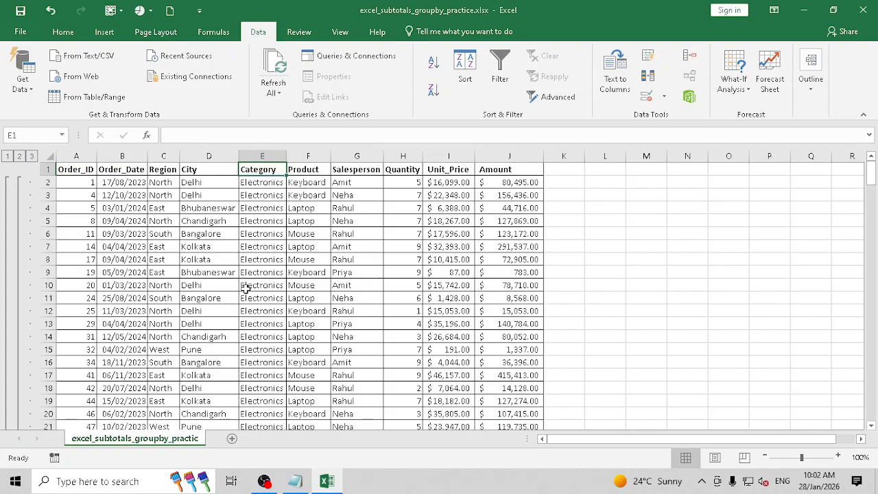
{"action": "left_click_drag", "start_coordinate": [279, 185], "coordinate": [265, 425]}
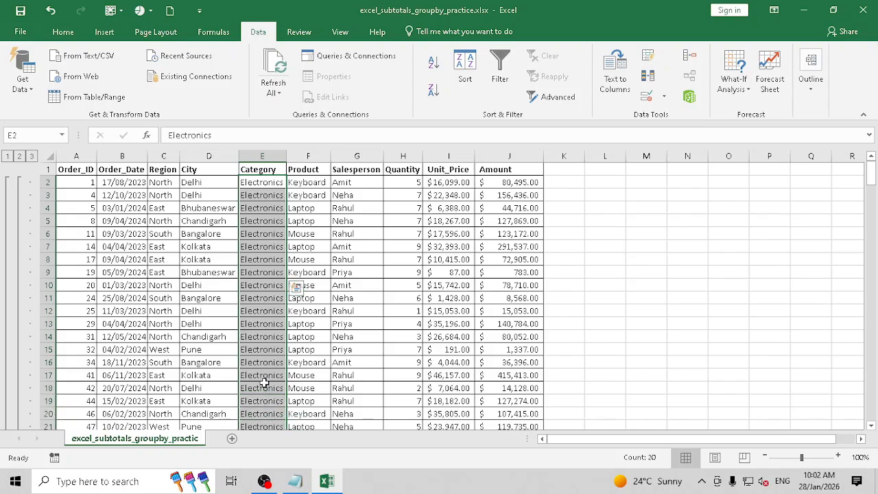
{"action": "scroll", "coordinate": [264, 397], "scroll_direction": "down", "scroll_amount": 10}
{"action": "scroll", "coordinate": [264, 375], "scroll_direction": "down", "scroll_amount": 9}
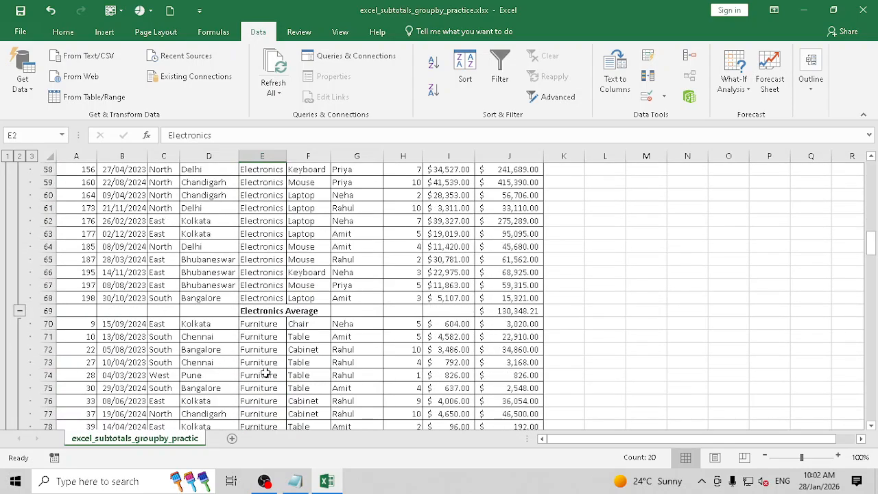
{"action": "left_click_drag", "start_coordinate": [255, 312], "coordinate": [519, 311]}
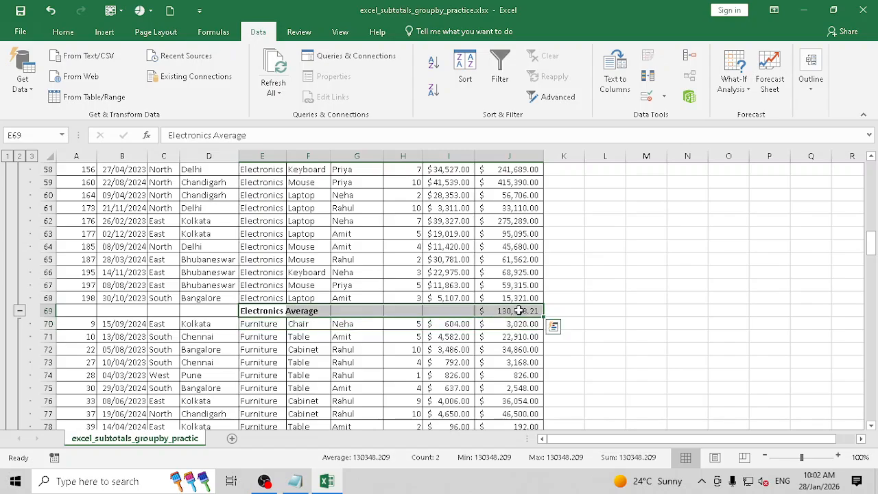
- Collapse the outline to level 2 to show only the average rows
{"action": "scroll", "coordinate": [150, 226], "scroll_direction": "up", "scroll_amount": 7}
{"action": "left_click", "coordinate": [19, 156]}
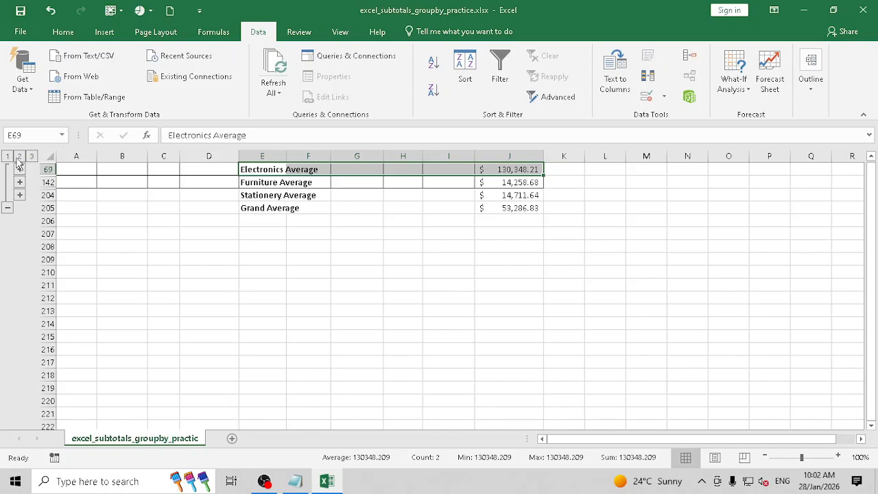
{"action": "scroll", "coordinate": [254, 194], "scroll_direction": "up", "scroll_amount": 1}
{"action": "scroll", "coordinate": [284, 196], "scroll_direction": "down", "scroll_amount": 1}
{"action": "scroll", "coordinate": [260, 176], "scroll_direction": "up", "scroll_amount": 1}
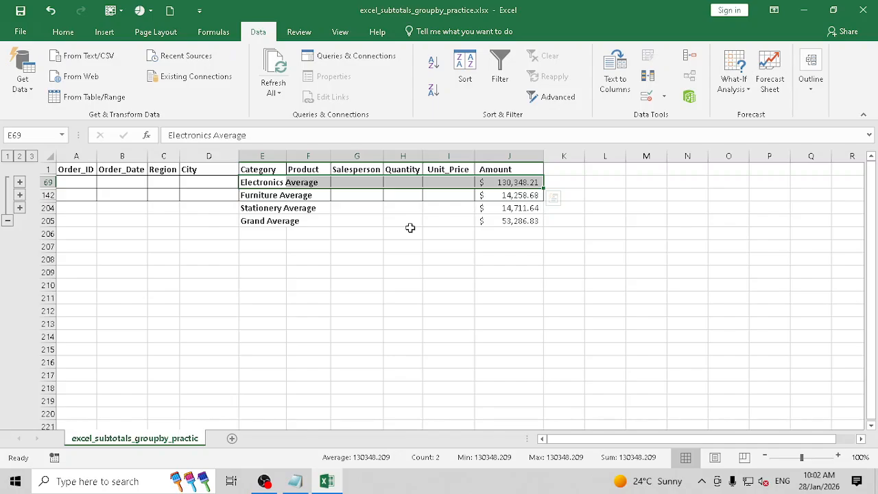
- Expand the outline to level 3, then Remove All Category average subtotals
{"action": "left_click", "coordinate": [32, 157]}
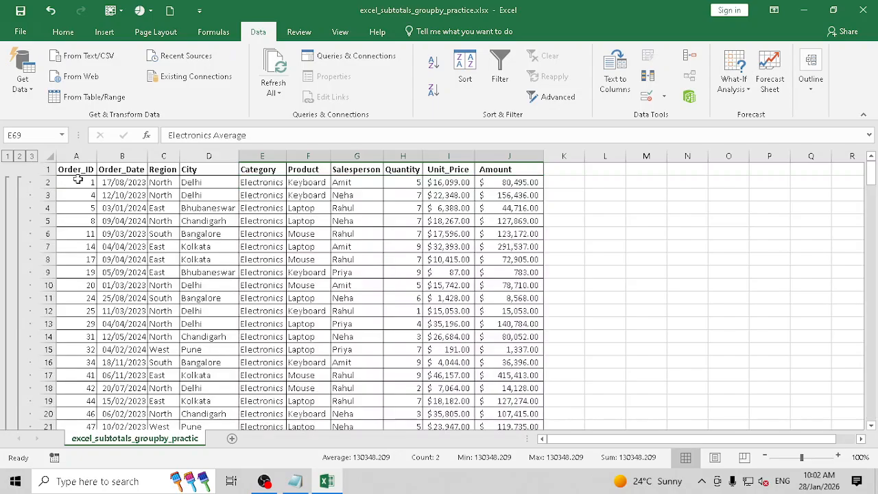
{"action": "left_click", "coordinate": [271, 237]}
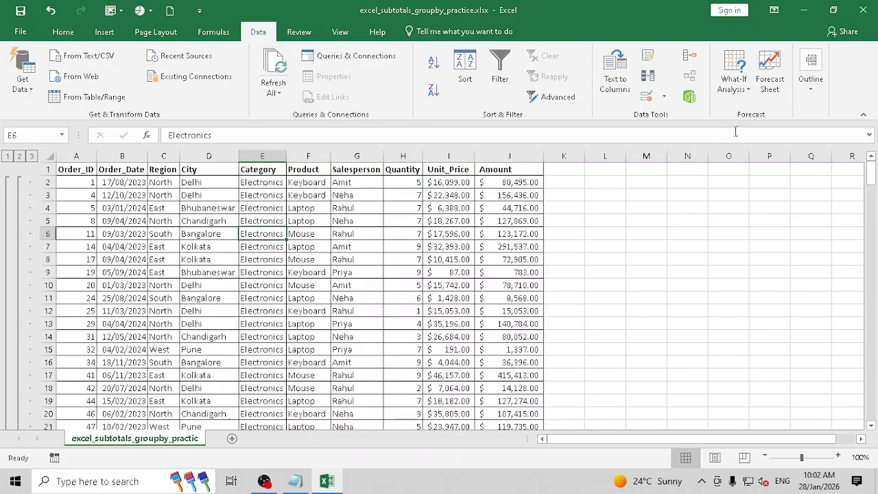
{"action": "left_click", "coordinate": [812, 96]}
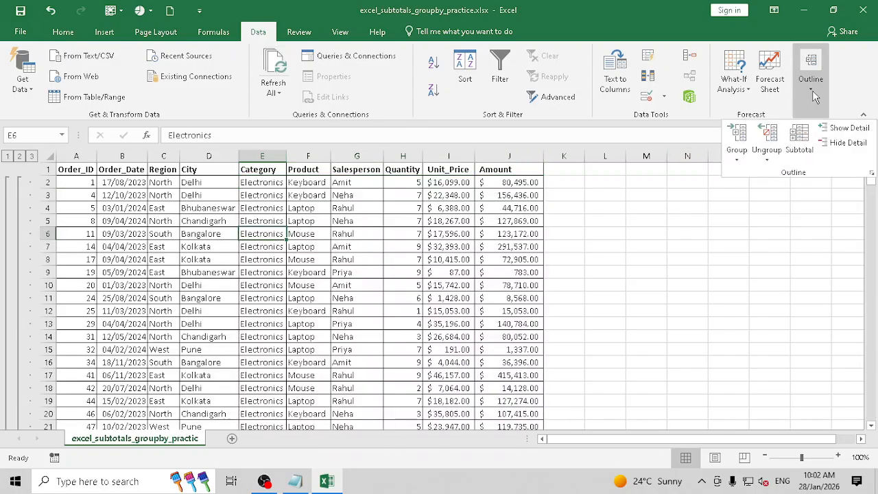
{"action": "left_click", "coordinate": [808, 150]}
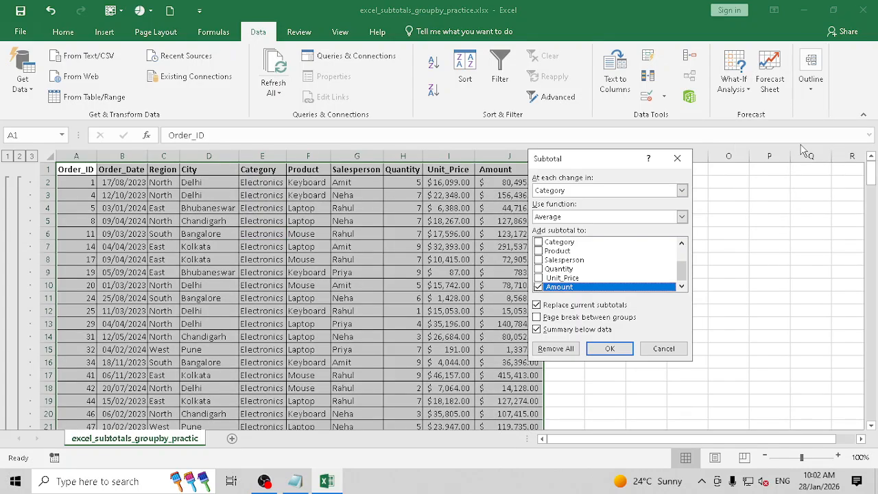
{"action": "left_click", "coordinate": [557, 348]}
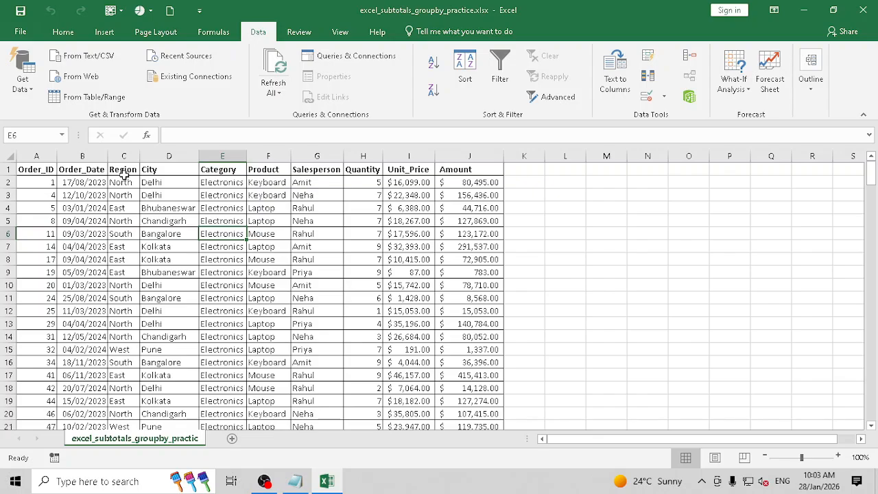
- Sort the orders A to Z by Region, then by City, then by Category
{"action": "left_click", "coordinate": [123, 173]}
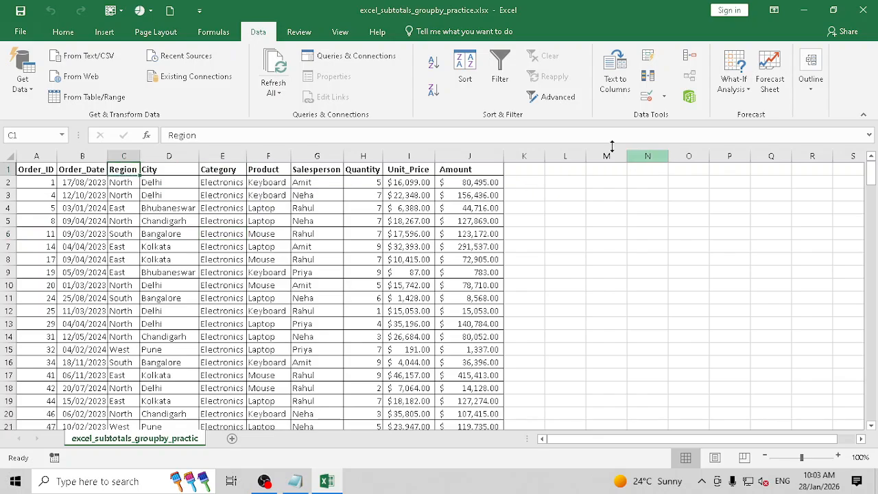
{"action": "left_click", "coordinate": [469, 68]}
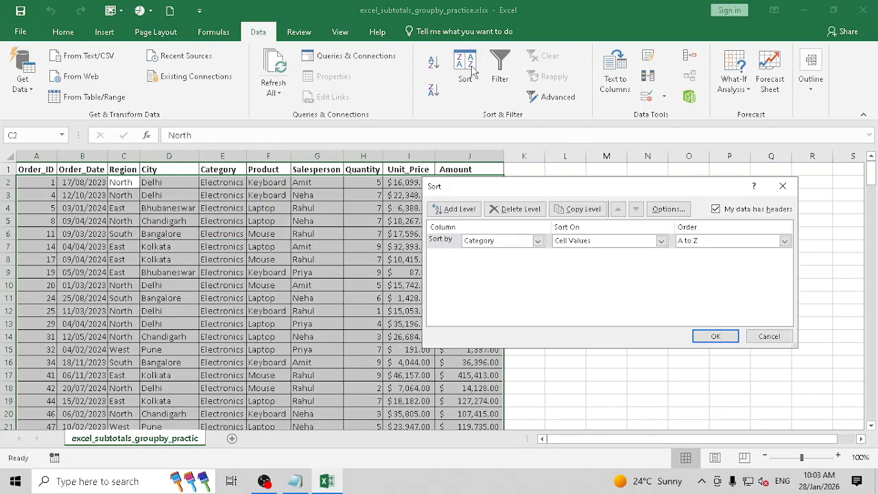
{"action": "left_click", "coordinate": [505, 243]}
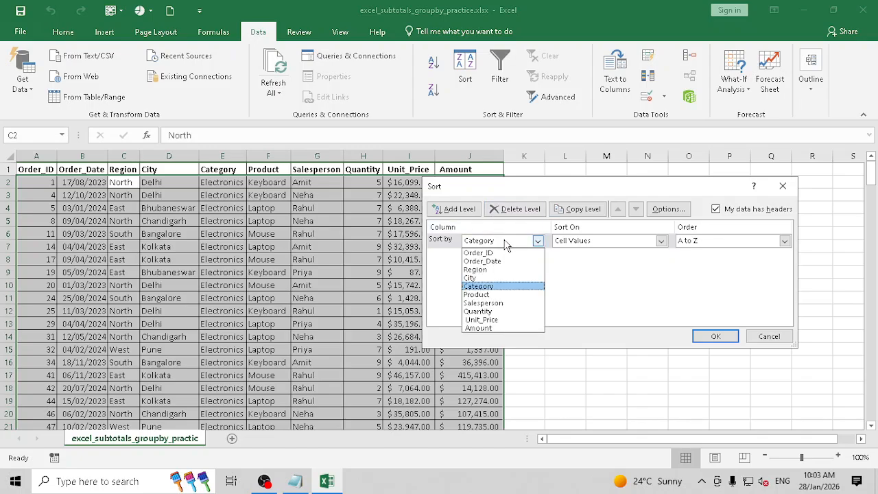
{"action": "left_click", "coordinate": [490, 269]}
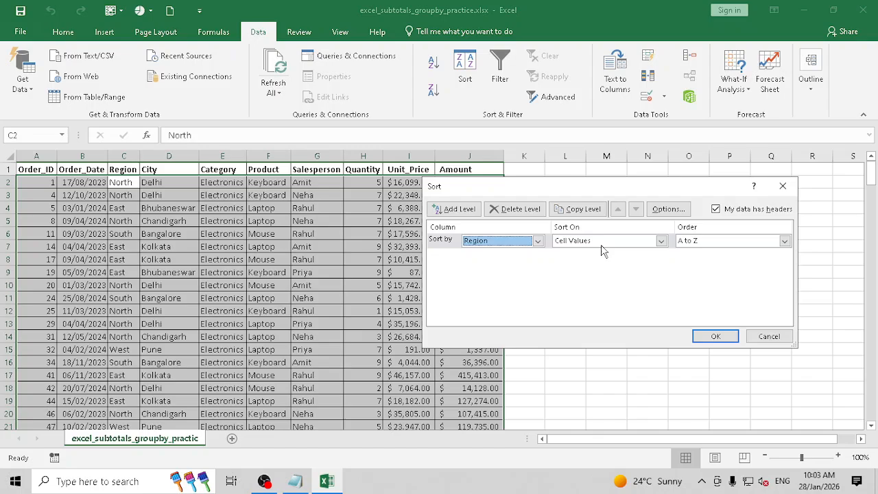
{"action": "left_click", "coordinate": [454, 208]}
{"action": "left_click", "coordinate": [500, 256]}
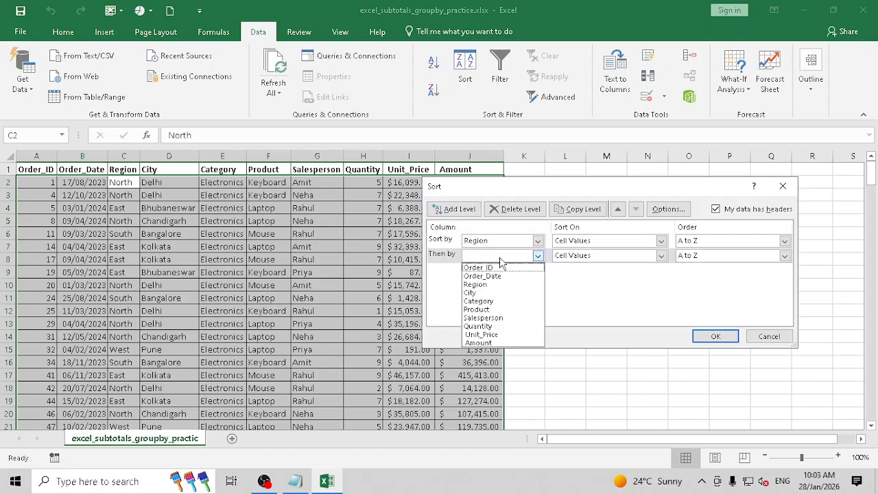
{"action": "left_click", "coordinate": [487, 293]}
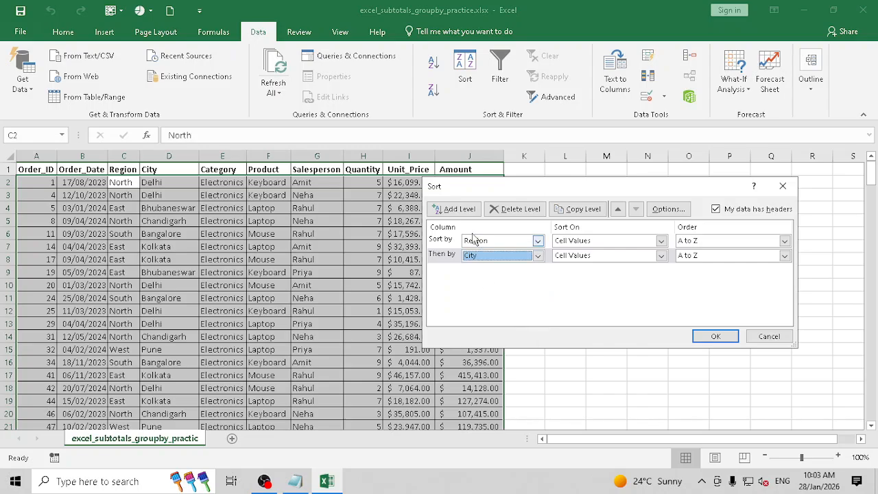
{"action": "left_click", "coordinate": [454, 208]}
{"action": "left_click", "coordinate": [505, 271]}
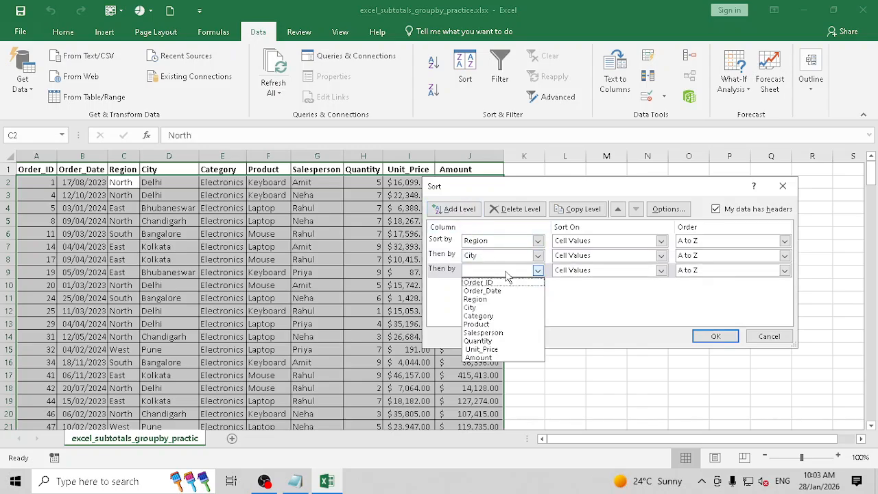
{"action": "left_click", "coordinate": [499, 316]}
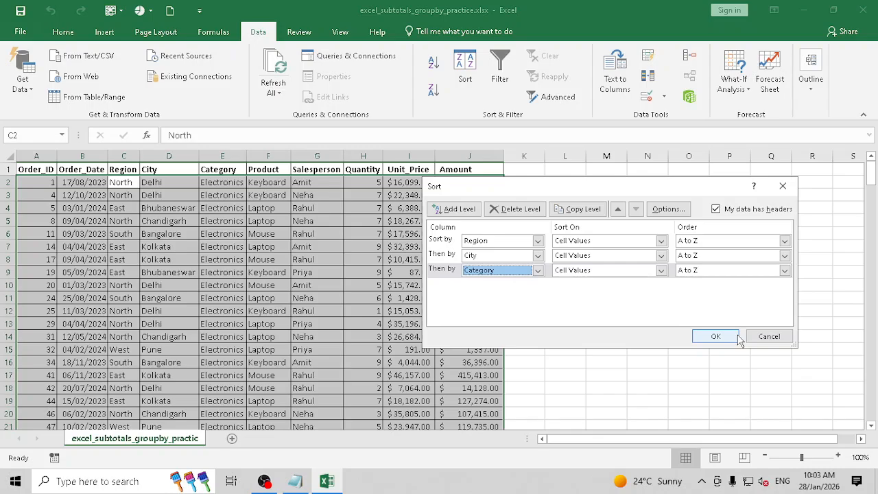
{"action": "left_click", "coordinate": [715, 336]}
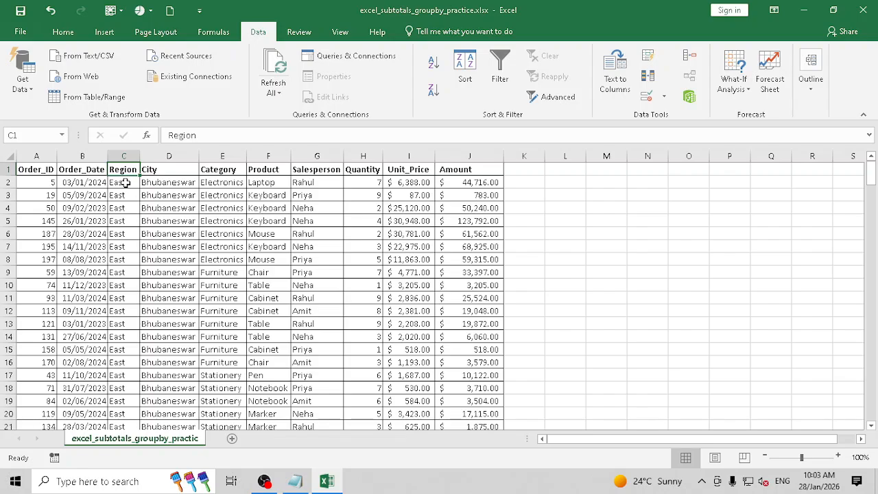
- Select the grouped East, Bhubaneswar and Electronics entries to check the sort
{"action": "left_click_drag", "start_coordinate": [125, 182], "coordinate": [123, 268]}
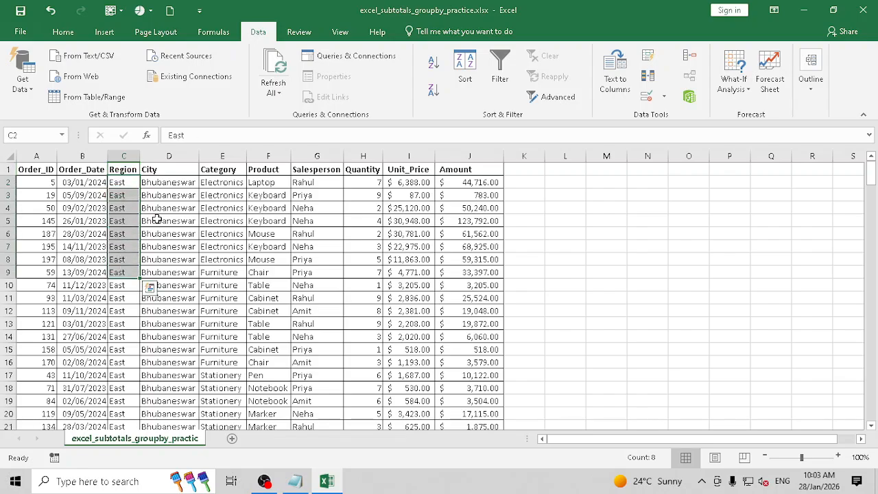
{"action": "left_click_drag", "start_coordinate": [171, 184], "coordinate": [173, 218]}
{"action": "left_click_drag", "start_coordinate": [230, 184], "coordinate": [221, 244]}
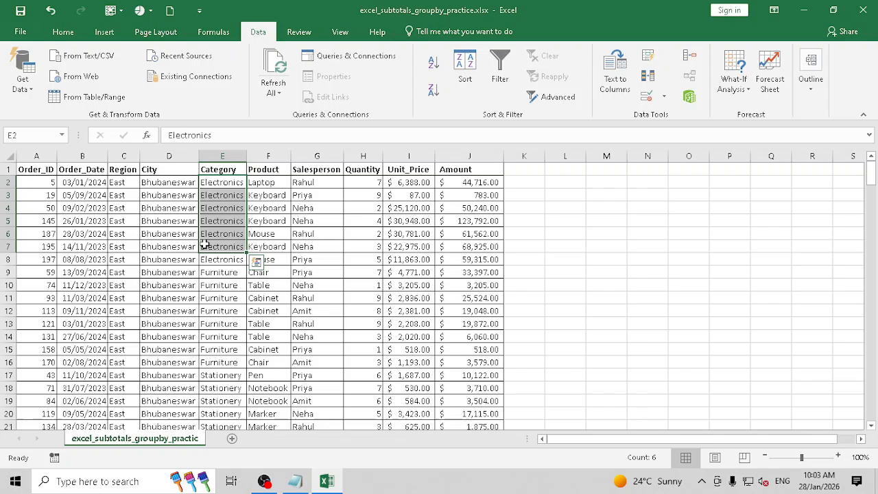
- Apply Subtotal with Region as the change column and Sum of Amount
{"action": "left_click", "coordinate": [109, 221]}
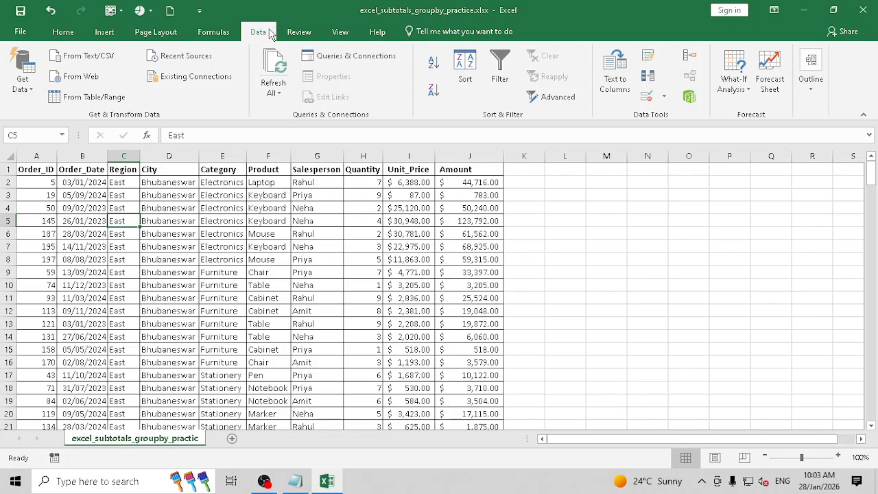
{"action": "left_click", "coordinate": [811, 82]}
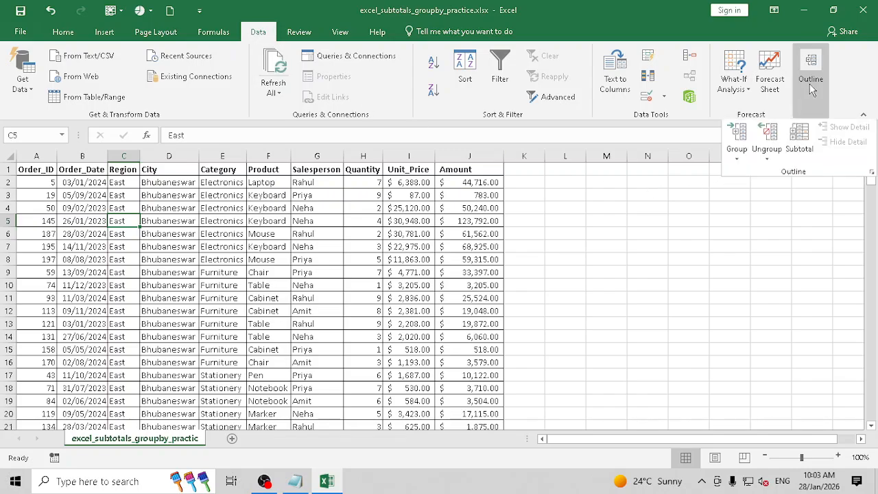
{"action": "left_click", "coordinate": [800, 140]}
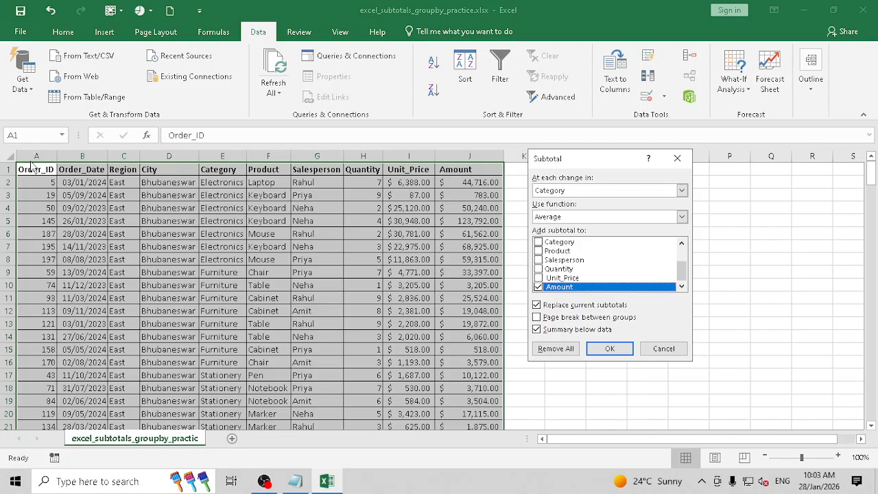
{"action": "left_click", "coordinate": [549, 191]}
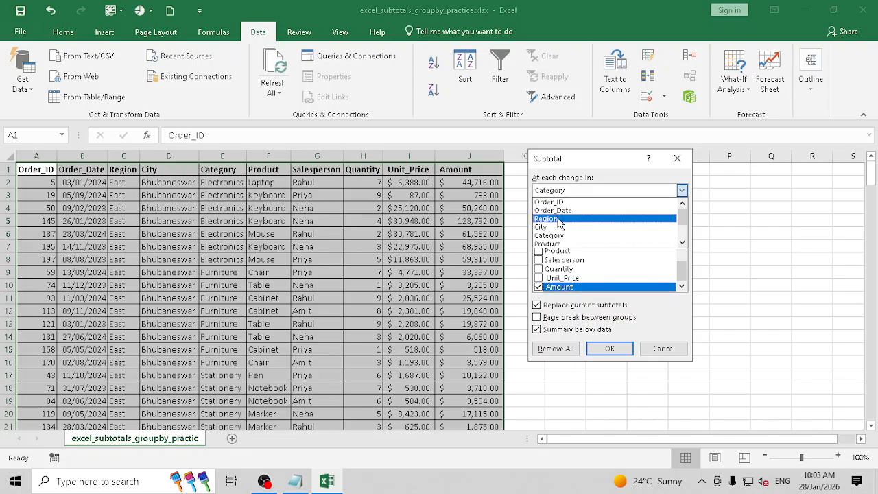
{"action": "left_click", "coordinate": [554, 219]}
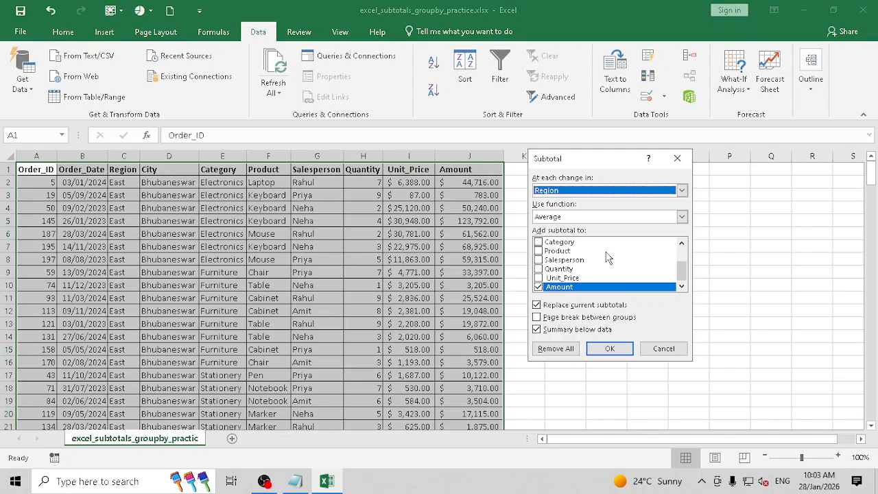
{"action": "left_click", "coordinate": [567, 218]}
{"action": "left_click", "coordinate": [558, 227]}
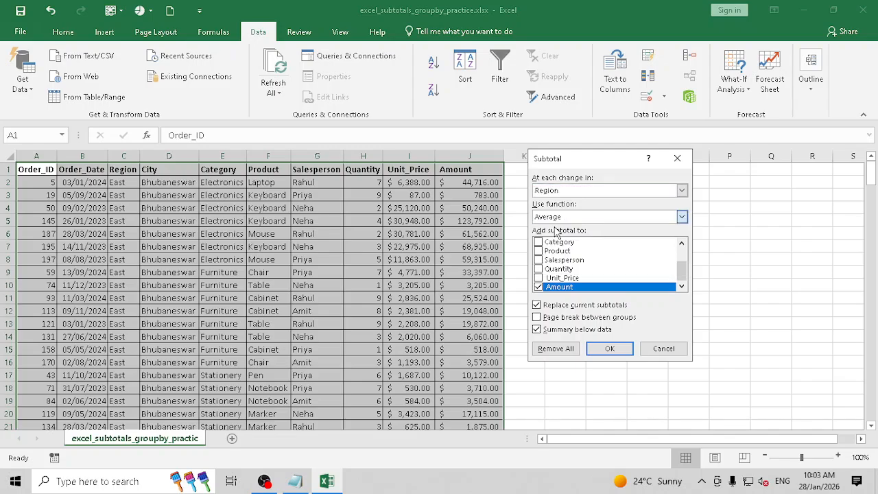
{"action": "left_click", "coordinate": [611, 350]}
- Check the East Total row of $2,784,503.00, then select the Bhubaneswar city cells
{"action": "scroll", "coordinate": [176, 229], "scroll_direction": "down", "scroll_amount": 1}
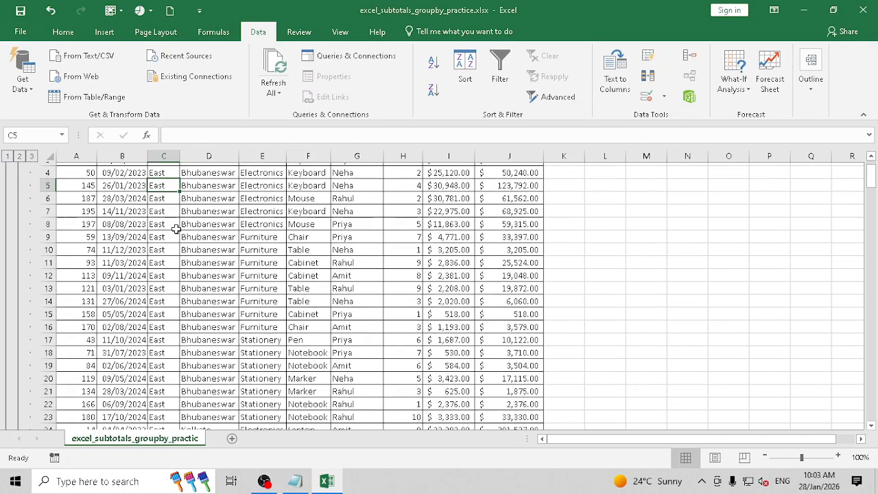
{"action": "scroll", "coordinate": [176, 230], "scroll_direction": "down", "scroll_amount": 11}
{"action": "left_click", "coordinate": [160, 272]}
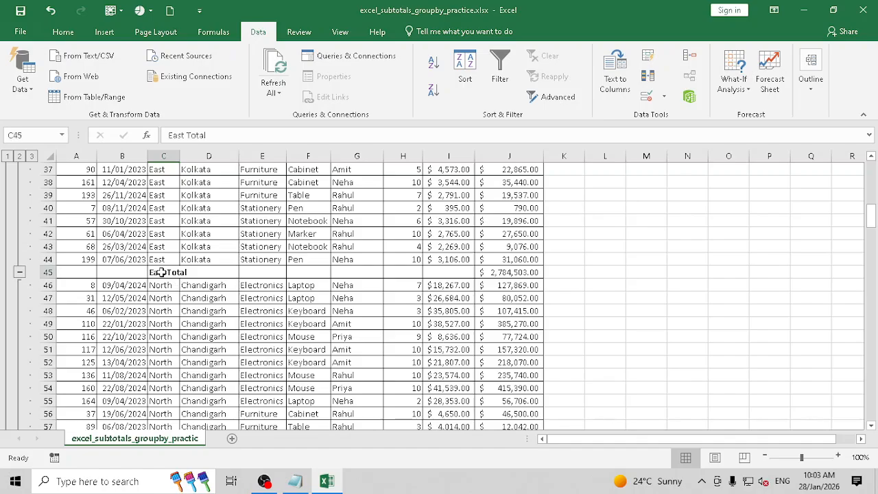
{"action": "left_click_drag", "start_coordinate": [160, 272], "coordinate": [513, 285]}
{"action": "scroll", "coordinate": [134, 282], "scroll_direction": "up", "scroll_amount": 12}
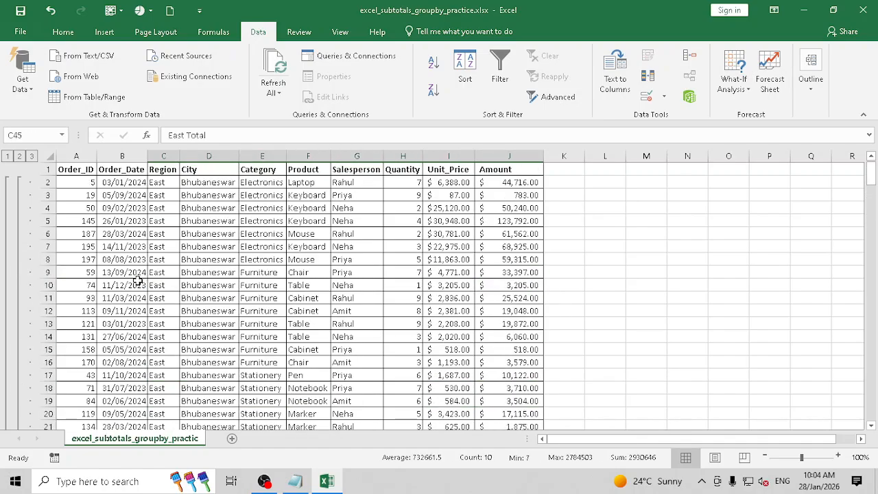
{"action": "left_click_drag", "start_coordinate": [216, 181], "coordinate": [207, 403]}
- Return to the data, pick cell C5 and bring up the Outline commands
{"action": "scroll", "coordinate": [234, 343], "scroll_direction": "down", "scroll_amount": 6}
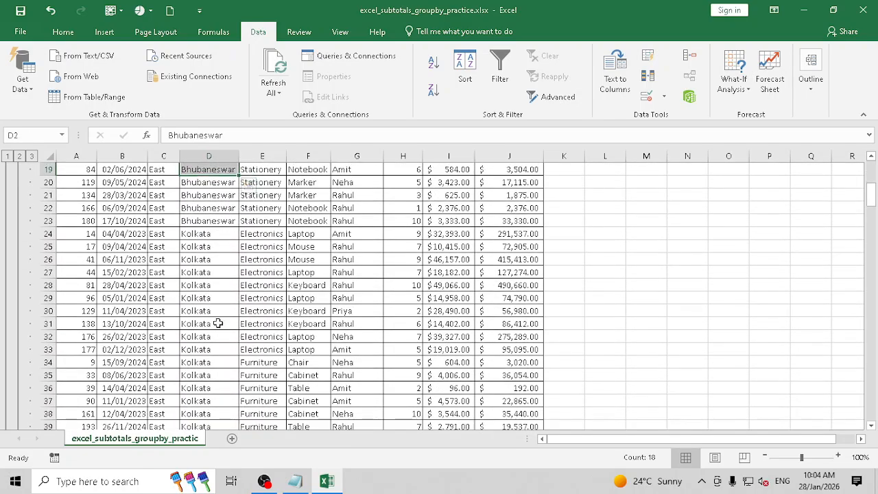
{"action": "scroll", "coordinate": [218, 323], "scroll_direction": "down", "scroll_amount": 4}
{"action": "scroll", "coordinate": [219, 328], "scroll_direction": "up", "scroll_amount": 10}
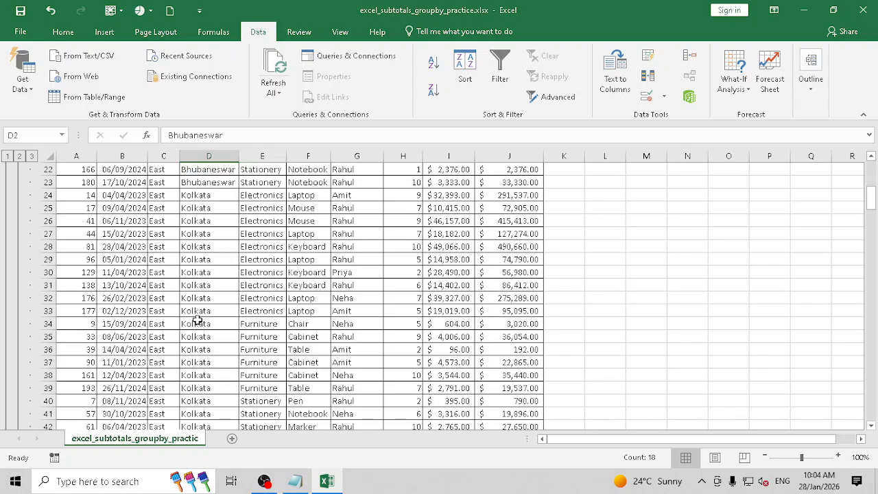
{"action": "left_click", "coordinate": [161, 220]}
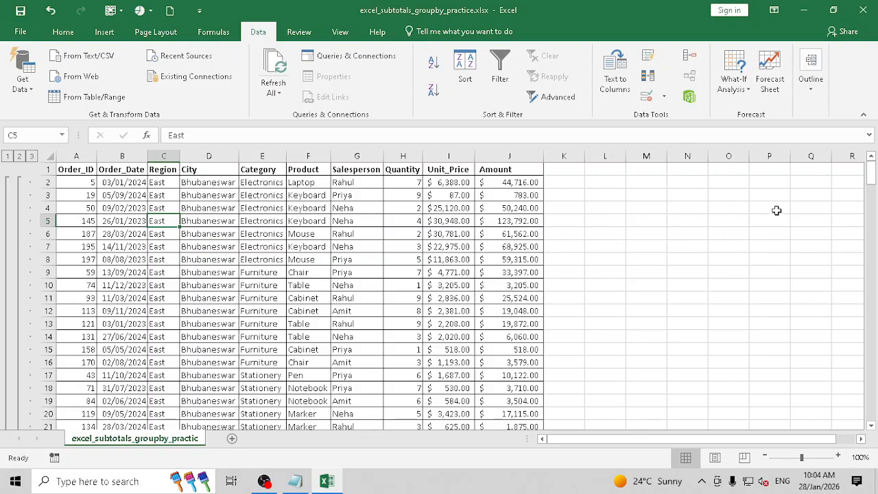
{"action": "left_click", "coordinate": [813, 92]}
- Add City Sum subtotals nested inside Region by unchecking Replace current subtotals
{"action": "left_click", "coordinate": [801, 140]}
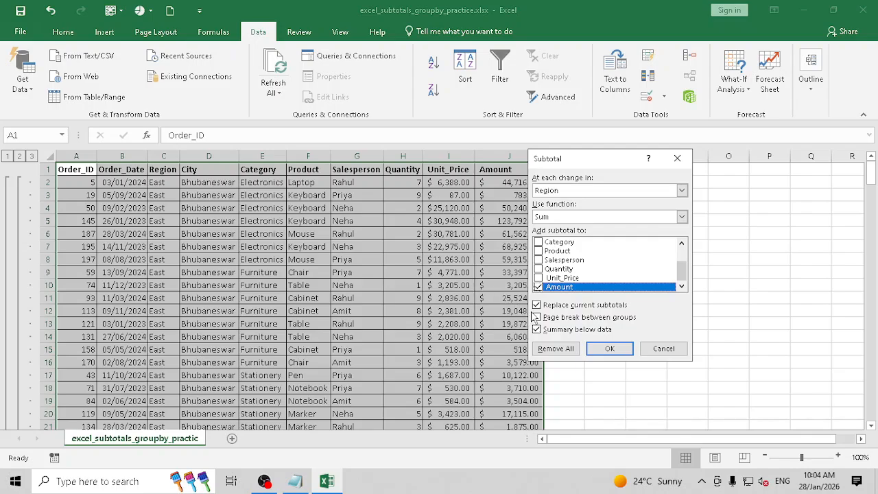
{"action": "left_click", "coordinate": [537, 305]}
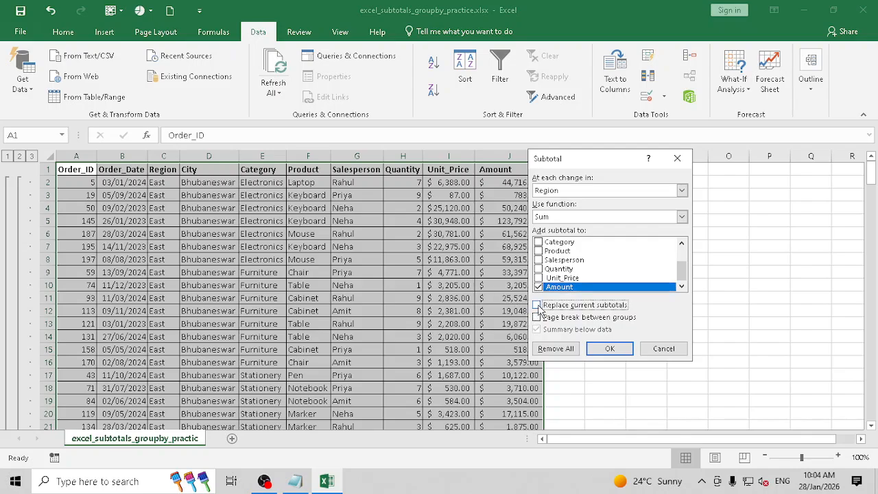
{"action": "left_click", "coordinate": [569, 190]}
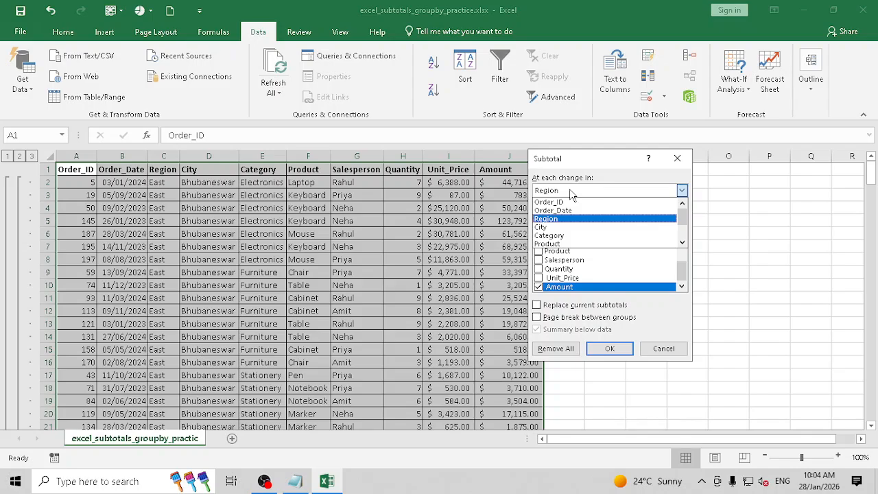
{"action": "left_click", "coordinate": [560, 227]}
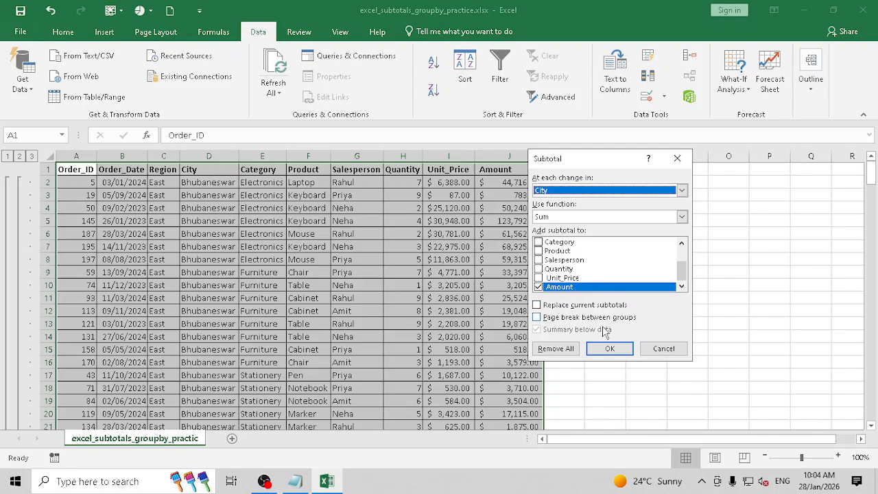
{"action": "left_click", "coordinate": [609, 349]}
{"action": "scroll", "coordinate": [180, 249], "scroll_direction": "down", "scroll_amount": 11}
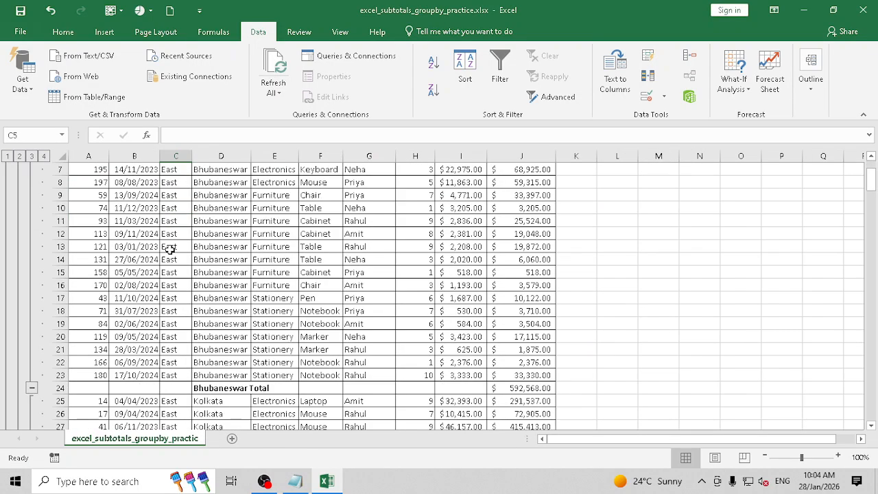
{"action": "scroll", "coordinate": [190, 285], "scroll_direction": "down", "scroll_amount": 2}
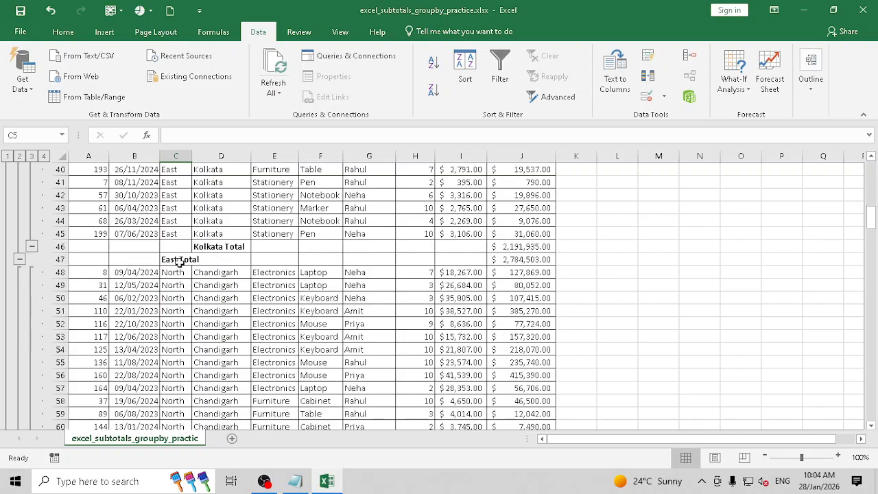
{"action": "left_click_drag", "start_coordinate": [180, 257], "coordinate": [554, 261]}
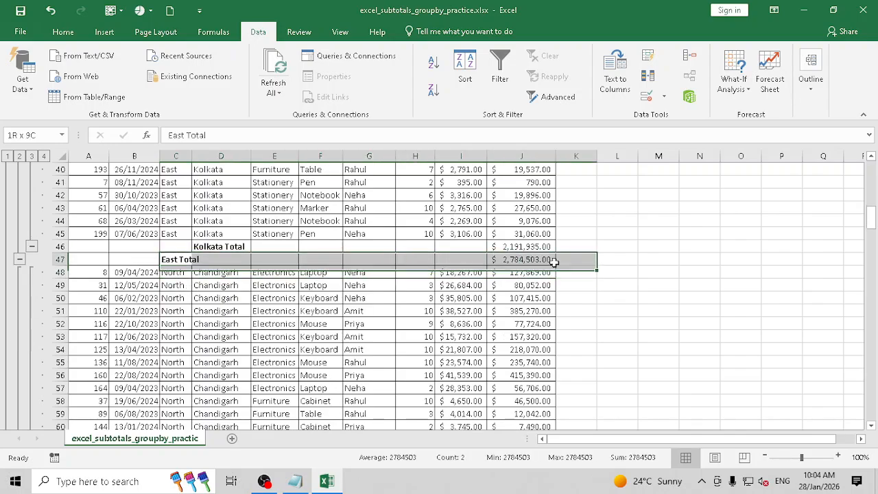
{"action": "scroll", "coordinate": [174, 235], "scroll_direction": "up", "scroll_amount": 13}
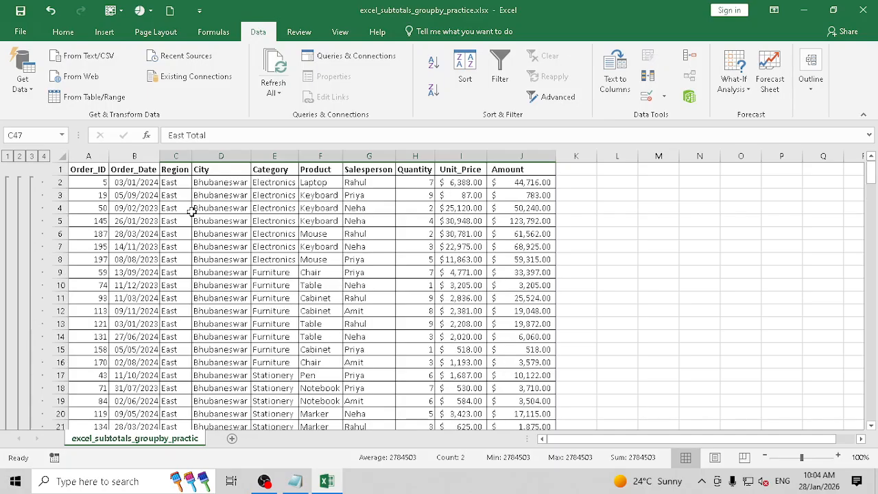
{"action": "scroll", "coordinate": [227, 259], "scroll_direction": "down", "scroll_amount": 1}
{"action": "scroll", "coordinate": [233, 288], "scroll_direction": "up", "scroll_amount": 1}
{"action": "scroll", "coordinate": [233, 271], "scroll_direction": "down", "scroll_amount": 1}
{"action": "scroll", "coordinate": [235, 270], "scroll_direction": "down", "scroll_amount": 1}
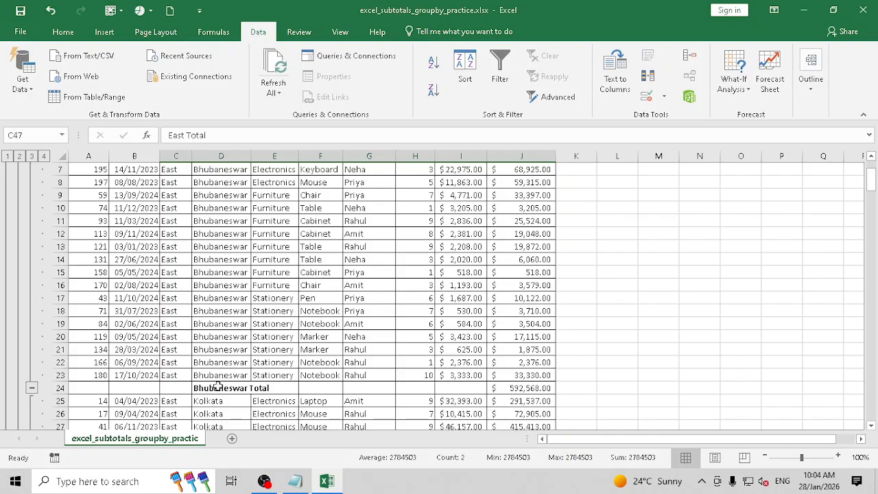
{"action": "left_click_drag", "start_coordinate": [214, 386], "coordinate": [530, 388]}
{"action": "scroll", "coordinate": [233, 343], "scroll_direction": "down", "scroll_amount": 8}
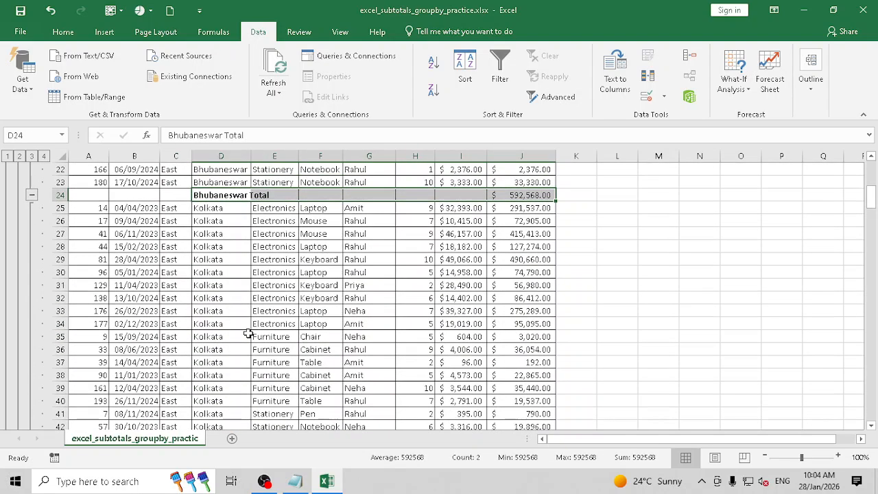
{"action": "left_click_drag", "start_coordinate": [230, 362], "coordinate": [501, 360]}
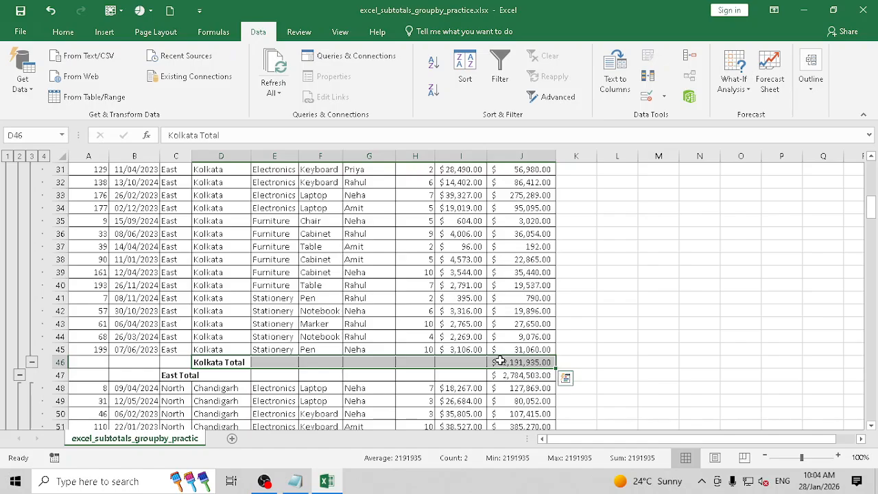
{"action": "scroll", "coordinate": [227, 271], "scroll_direction": "up", "scroll_amount": 9}
{"action": "scroll", "coordinate": [227, 263], "scroll_direction": "up", "scroll_amount": 1}
{"action": "left_click", "coordinate": [281, 209]}
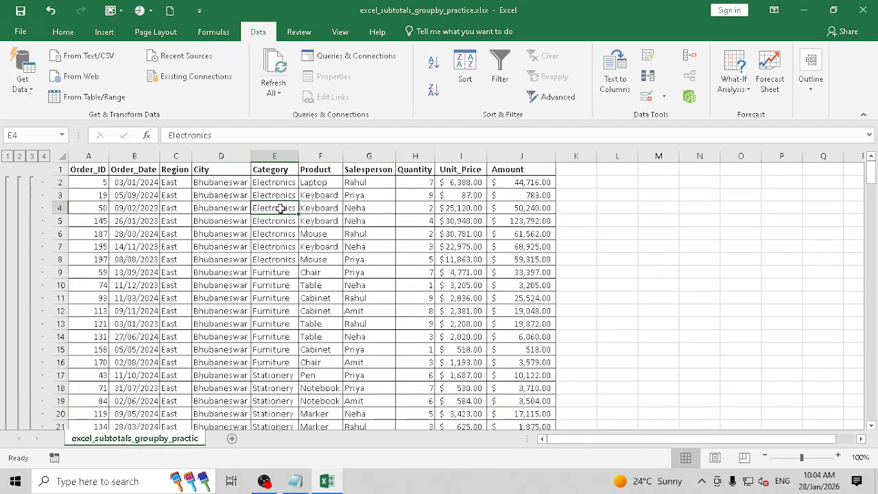
- Add Sum-of-Amount subtotals at each change in Category, keeping the existing City subtotals
{"action": "left_click", "coordinate": [810, 72]}
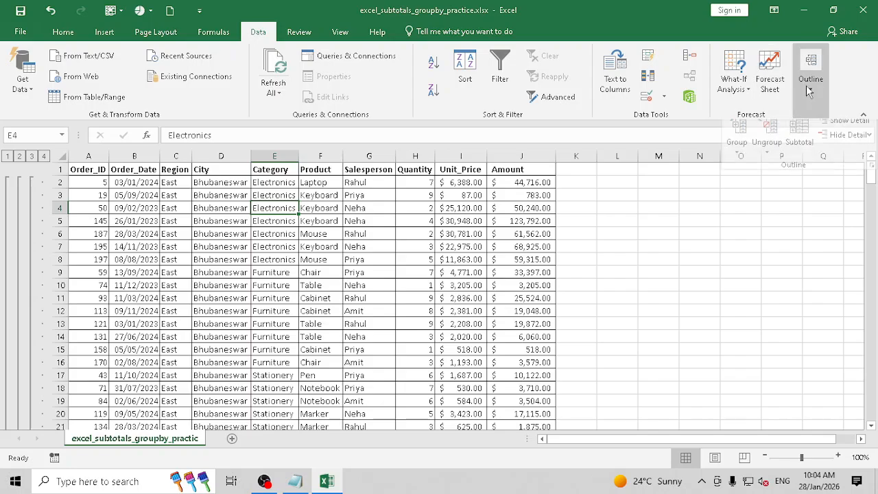
{"action": "left_click", "coordinate": [808, 135]}
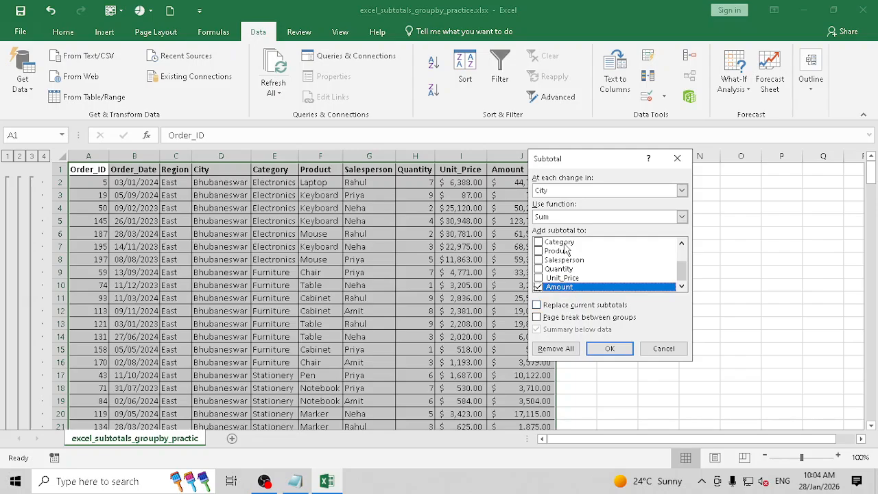
{"action": "left_click", "coordinate": [565, 192]}
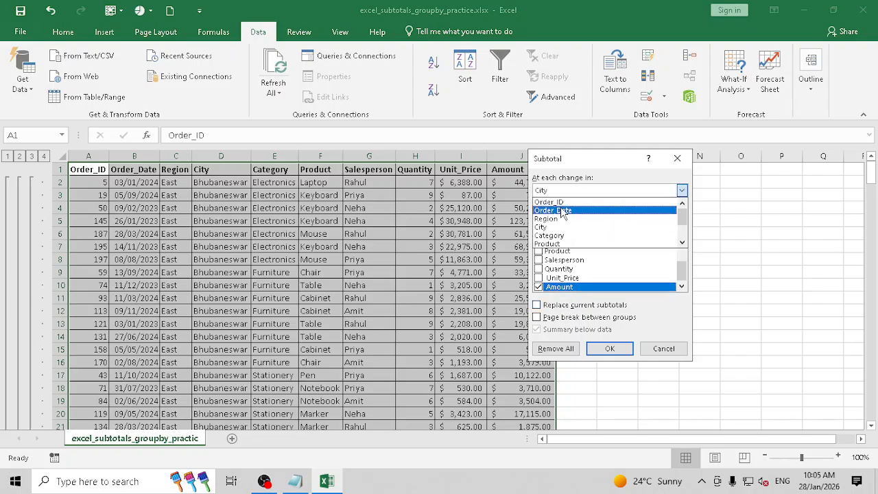
{"action": "left_click", "coordinate": [561, 236]}
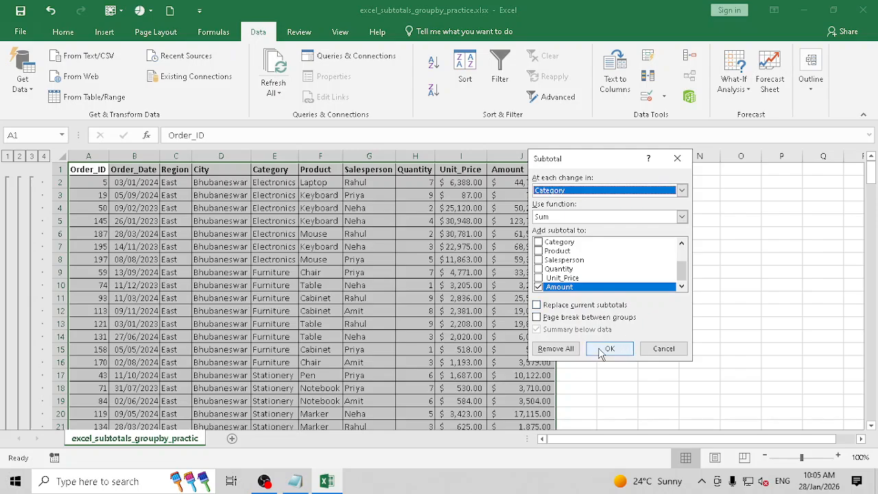
{"action": "left_click", "coordinate": [606, 350]}
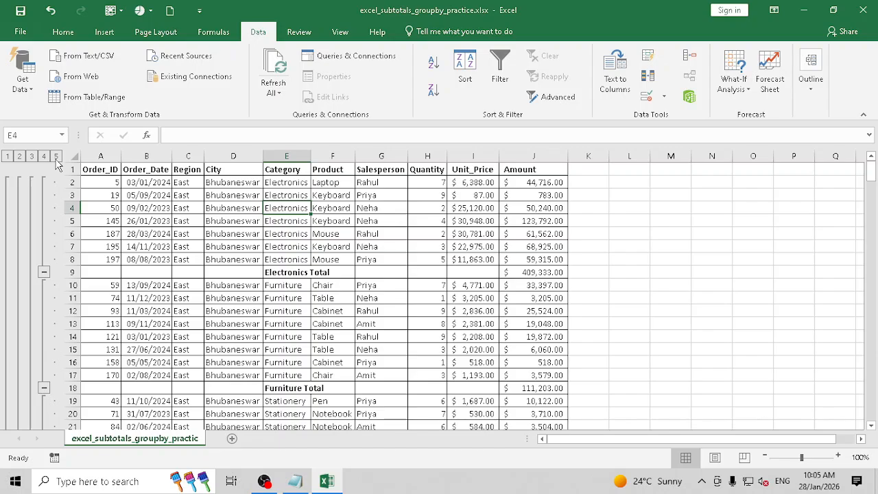
{"action": "left_click", "coordinate": [20, 157]}
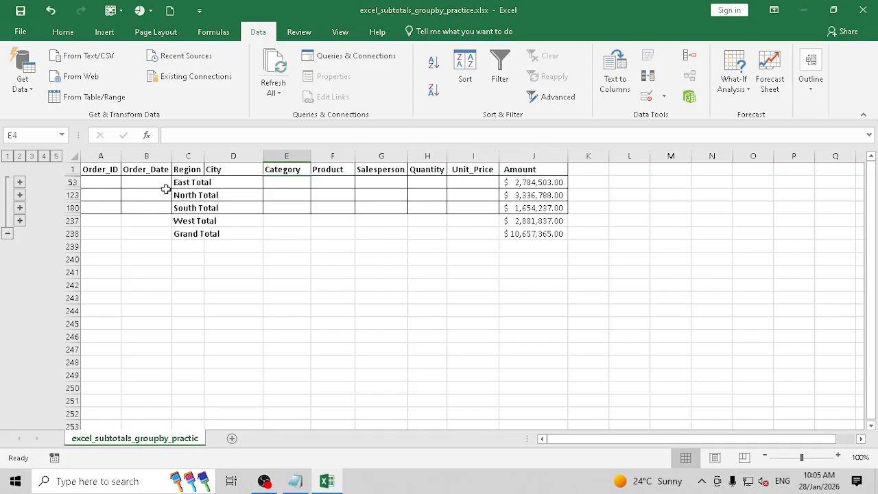
{"action": "left_click", "coordinate": [32, 157]}
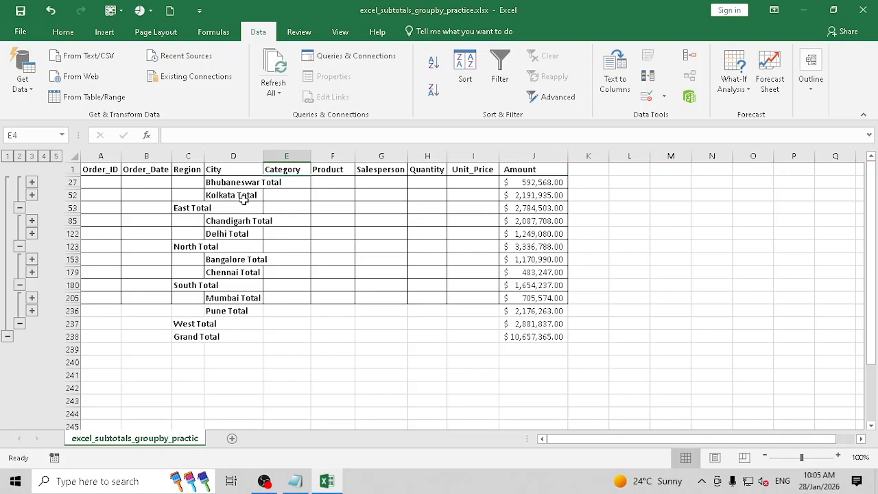
{"action": "left_click", "coordinate": [44, 157]}
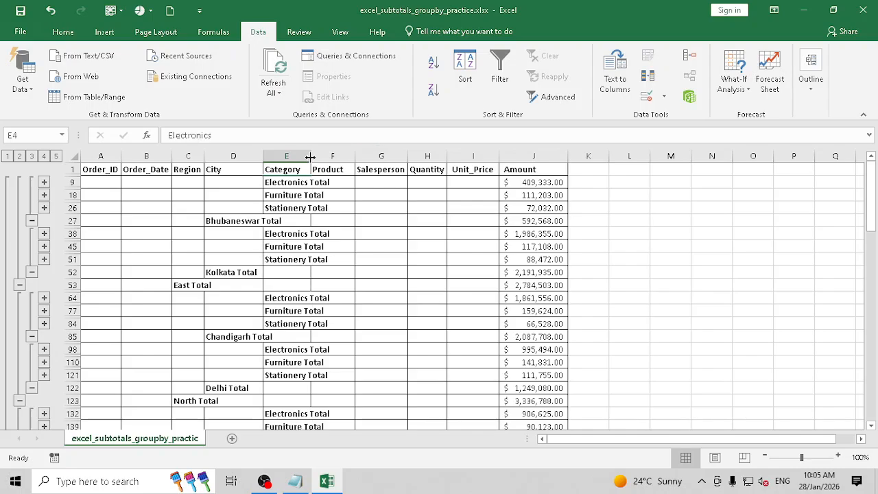
{"action": "left_click", "coordinate": [310, 157]}
{"action": "left_click", "coordinate": [310, 157]}
{"action": "left_click", "coordinate": [57, 157]}
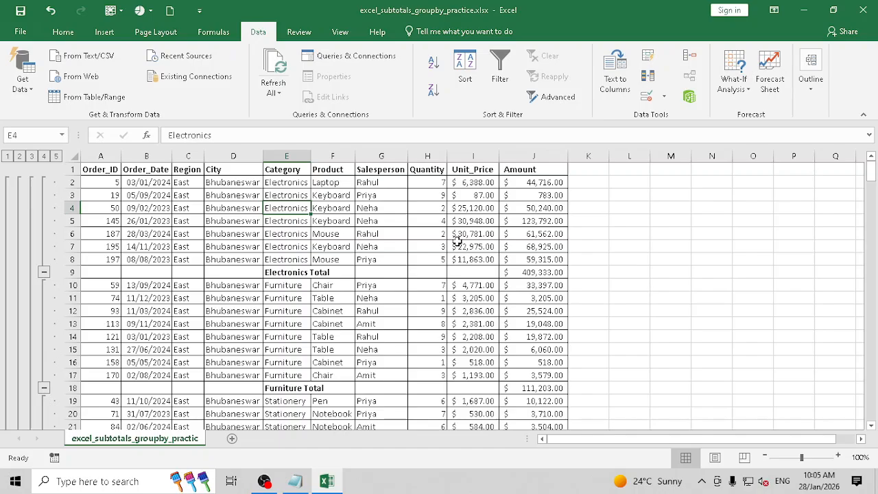
{"action": "scroll", "coordinate": [458, 241], "scroll_direction": "down", "scroll_amount": 1}
{"action": "scroll", "coordinate": [800, 192], "scroll_direction": "up", "scroll_amount": 1}
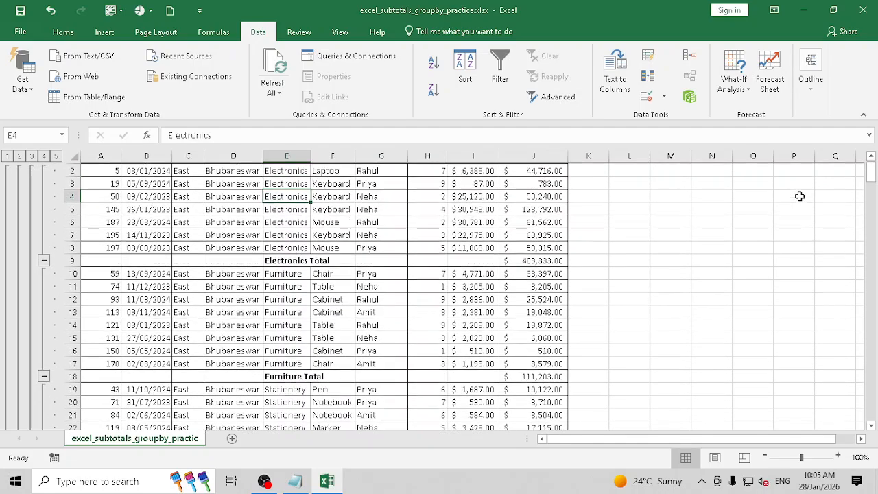
{"action": "scroll", "coordinate": [800, 192], "scroll_direction": "down", "scroll_amount": 1}
{"action": "left_click", "coordinate": [804, 94]}
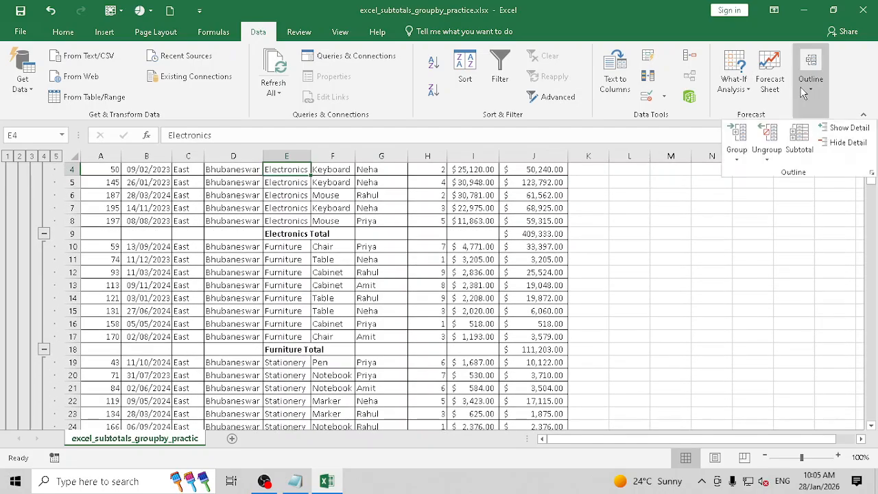
{"action": "left_click", "coordinate": [799, 140]}
{"action": "left_click", "coordinate": [594, 216]}
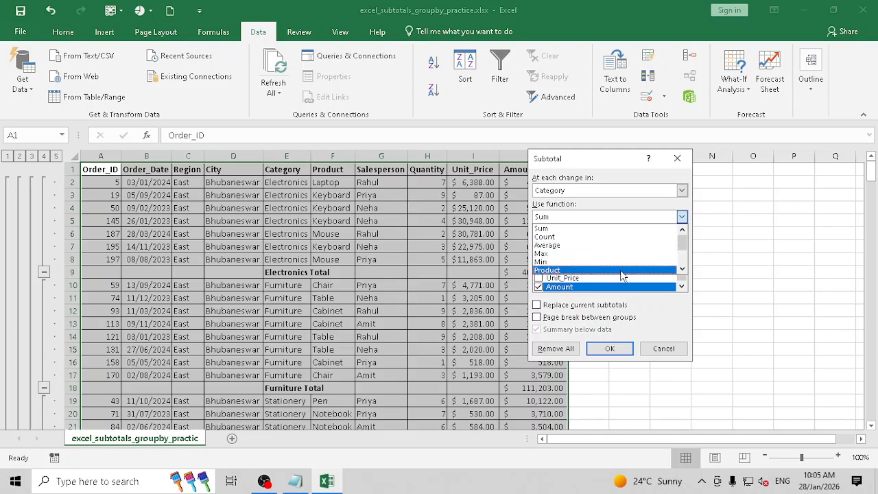
{"action": "left_click_drag", "start_coordinate": [682, 242], "coordinate": [695, 266]}
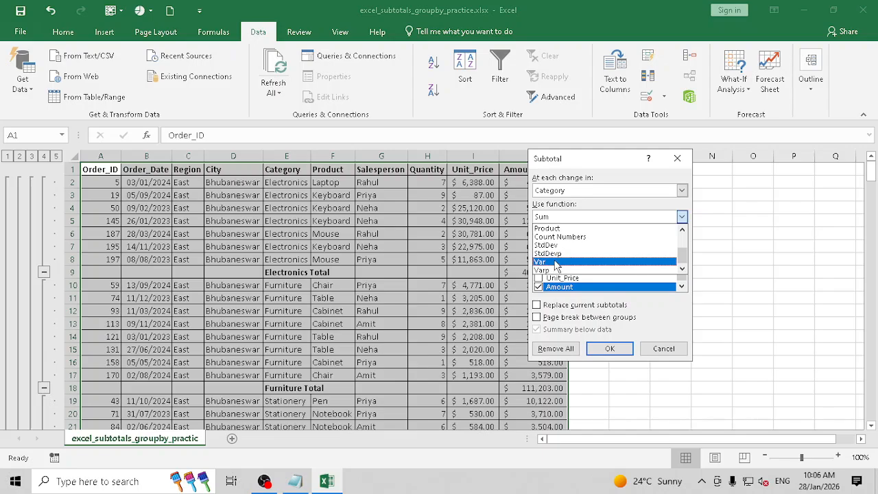
{"action": "left_click", "coordinate": [664, 348]}
{"action": "left_click", "coordinate": [663, 349]}
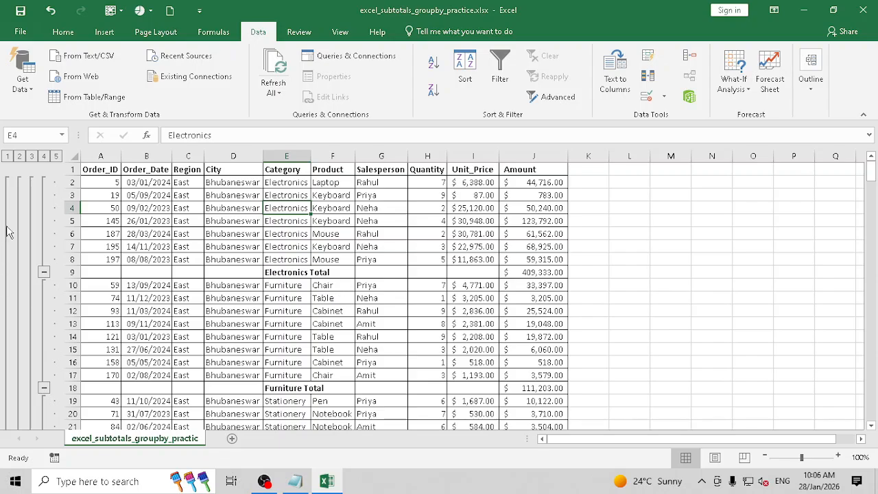
- Save the workbook to the Desktop as 'excel_subtotals_groupby_practice subtotals.xlsx' and close Excel
{"action": "left_click_drag", "start_coordinate": [157, 195], "coordinate": [480, 375]}
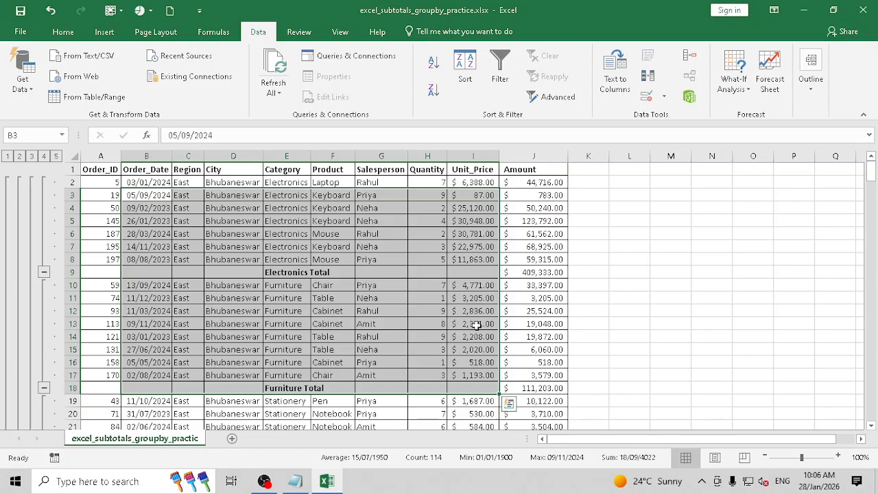
{"action": "left_click", "coordinate": [29, 32]}
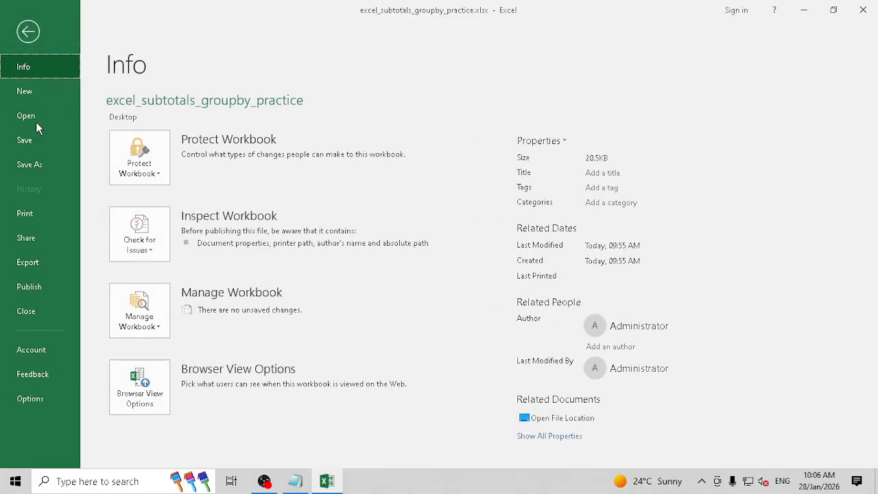
{"action": "left_click", "coordinate": [39, 165]}
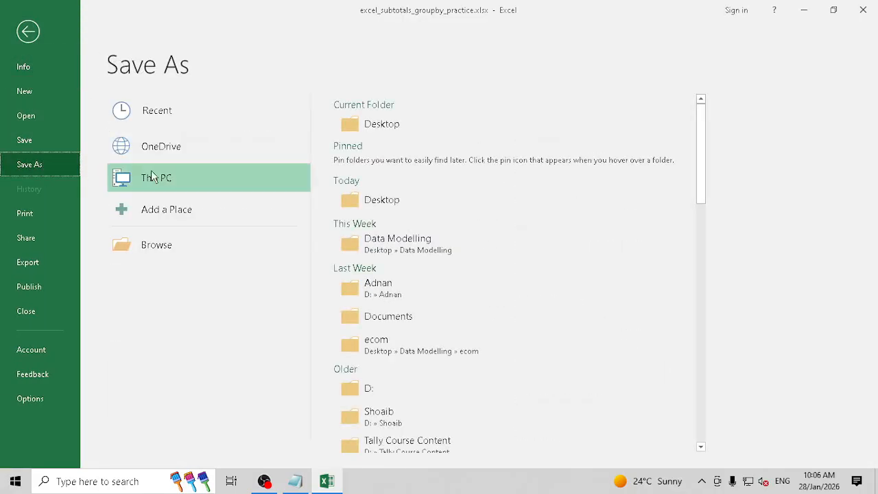
{"action": "left_click", "coordinate": [405, 126]}
{"action": "left_click", "coordinate": [205, 220]}
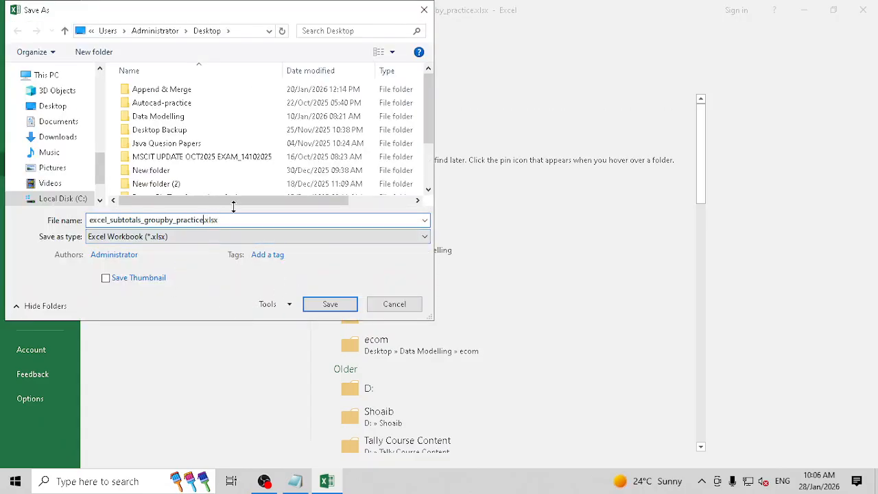
{"action": "type", "text": "subtotals"}
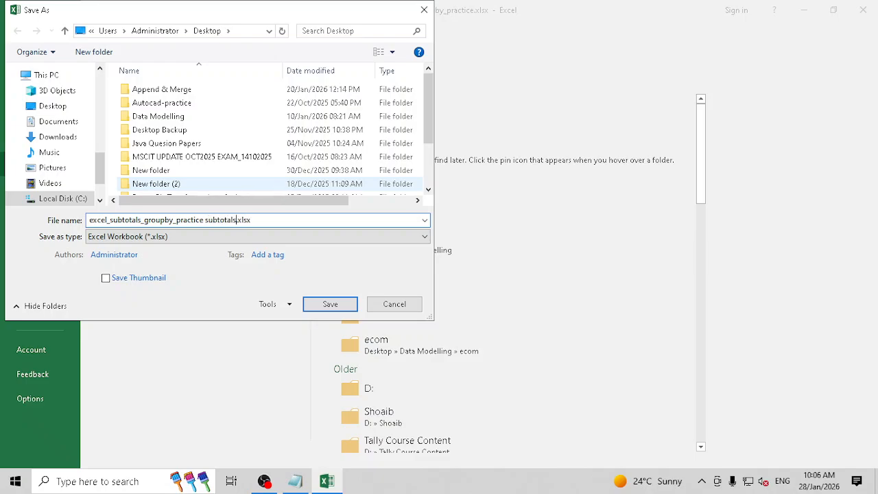
{"action": "key", "text": "Return"}
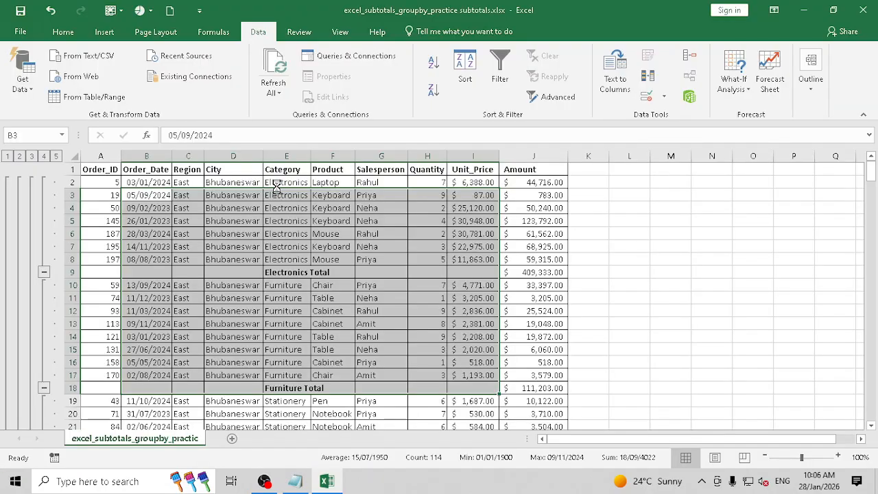
{"action": "left_click", "coordinate": [863, 9]}
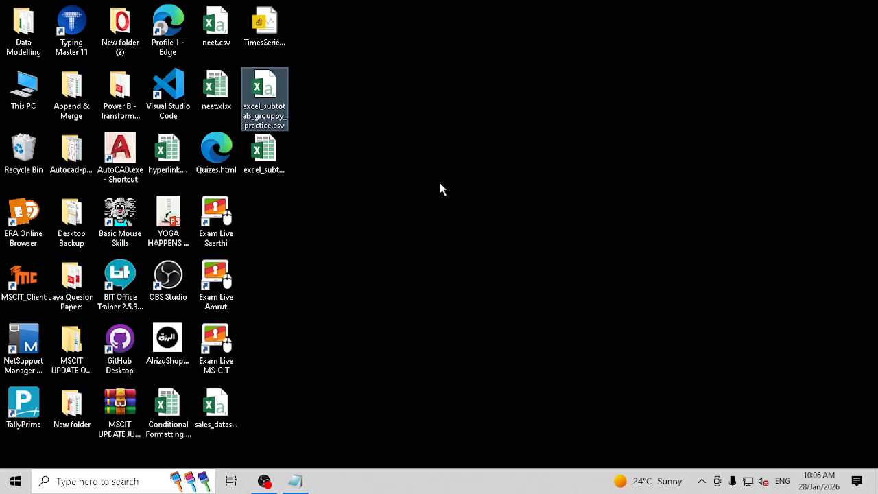
- Refresh the desktop to show the new workbook, then launch Google Chrome from Start
{"action": "right_click", "coordinate": [436, 135]}
{"action": "left_click", "coordinate": [473, 172]}
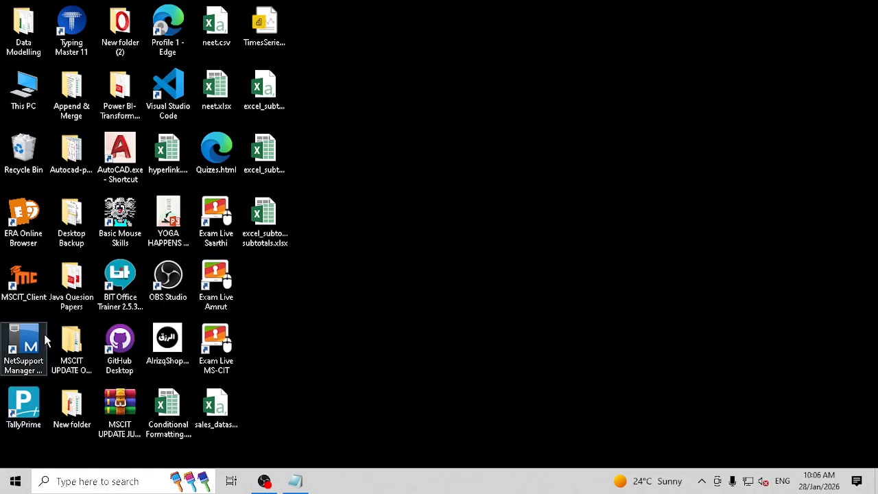
{"action": "left_click", "coordinate": [15, 481]}
{"action": "type", "text": "ch"}
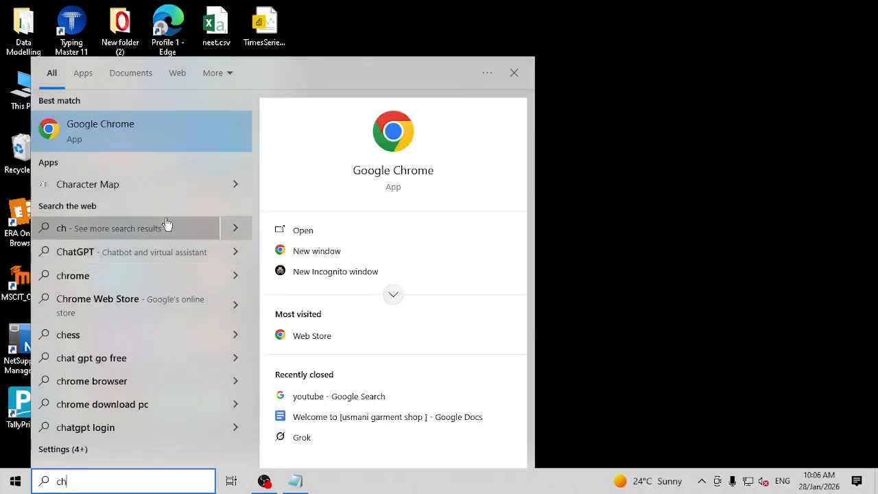
{"action": "left_click", "coordinate": [197, 127]}
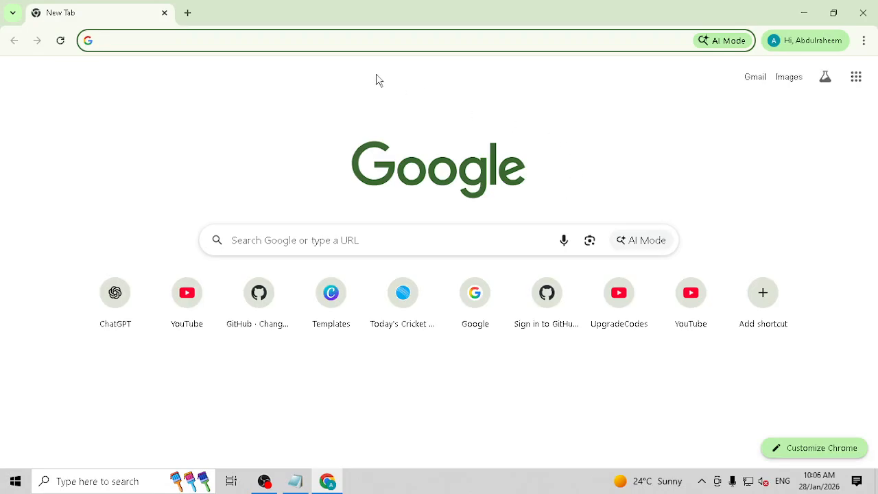
- Search for 'office 365 login' and go to the Microsoft 365 site
{"action": "left_click", "coordinate": [330, 43]}
{"action": "type", "text": "office 365 login"}
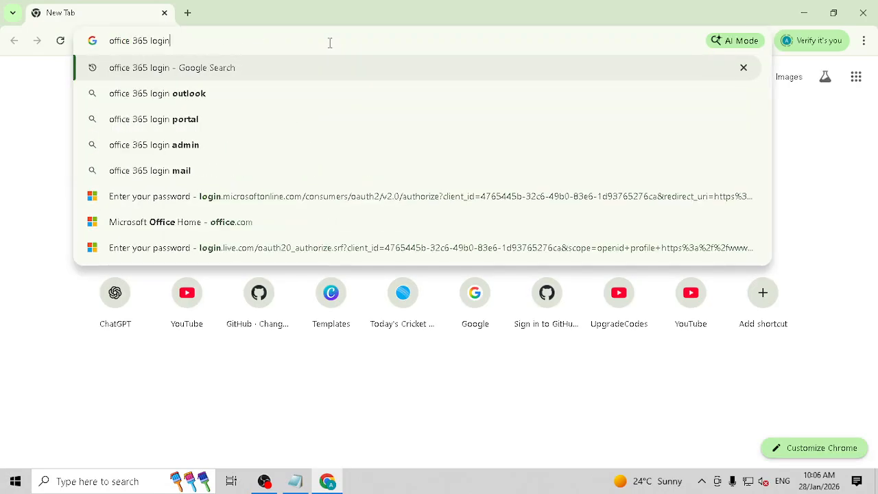
{"action": "key", "text": "Return"}
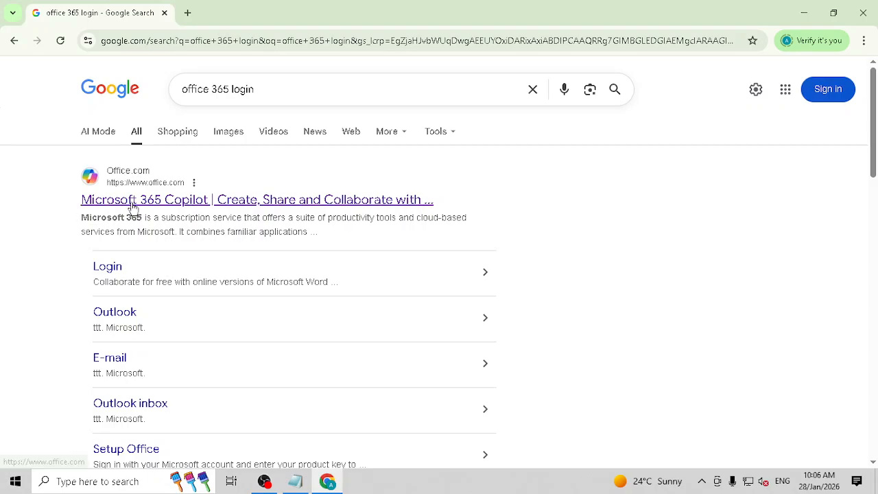
{"action": "left_click", "coordinate": [208, 199]}
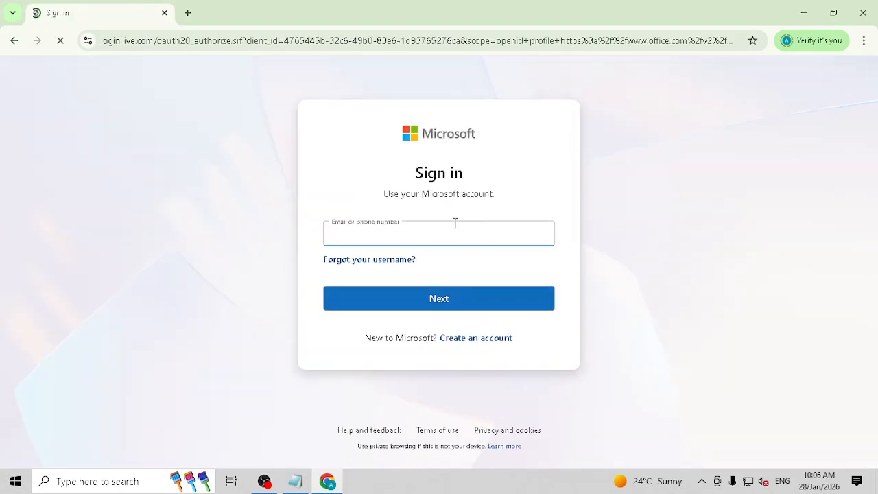
- Sign in with the account's saved phone number and its password
{"action": "left_click", "coordinate": [449, 227]}
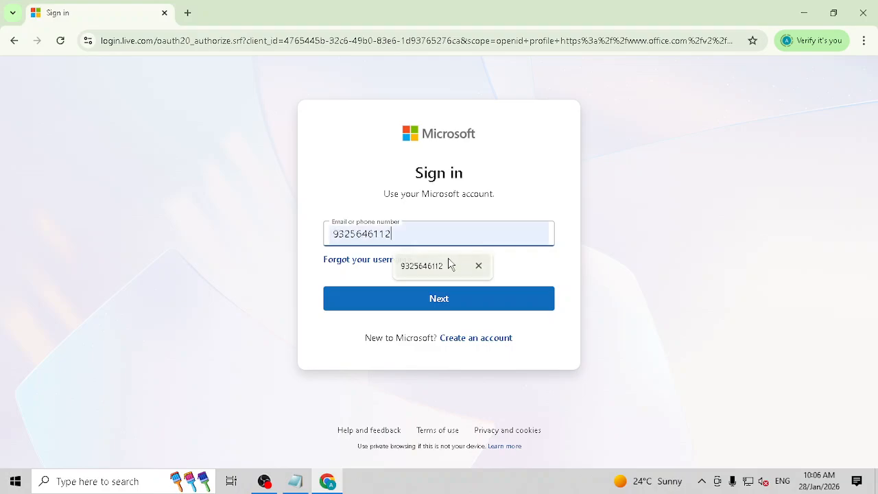
{"action": "left_click", "coordinate": [447, 266]}
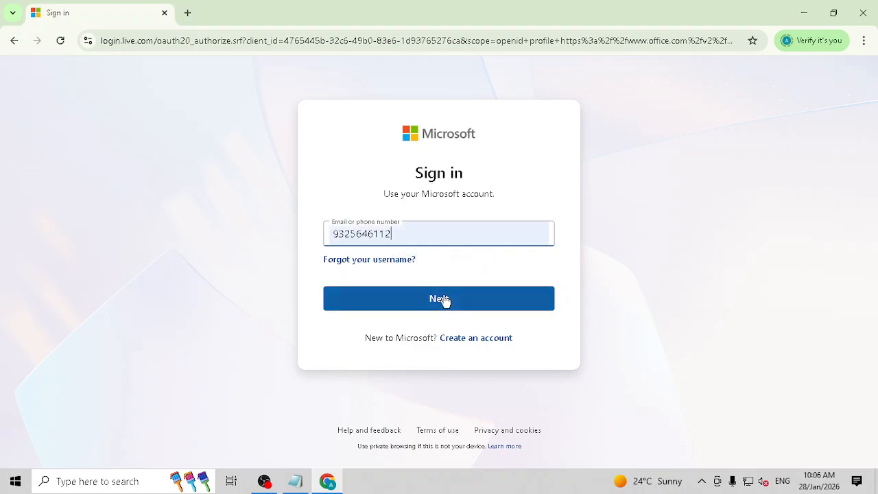
{"action": "left_click", "coordinate": [443, 297]}
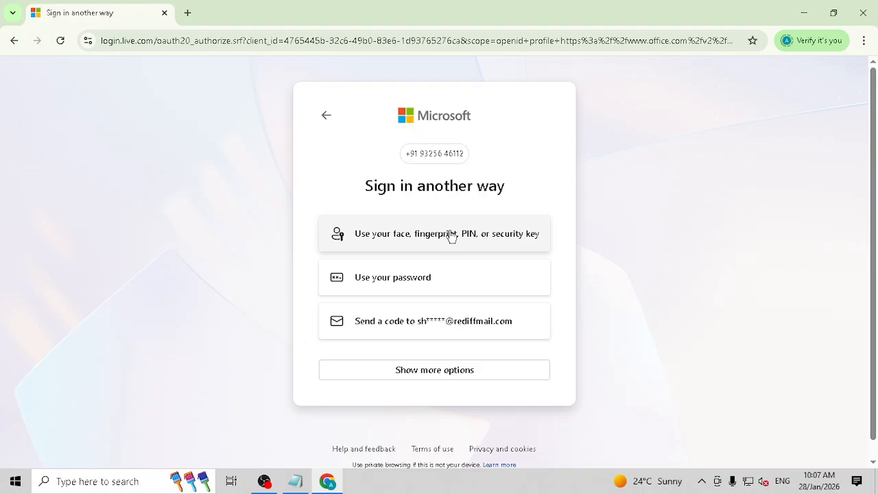
{"action": "left_click", "coordinate": [393, 278]}
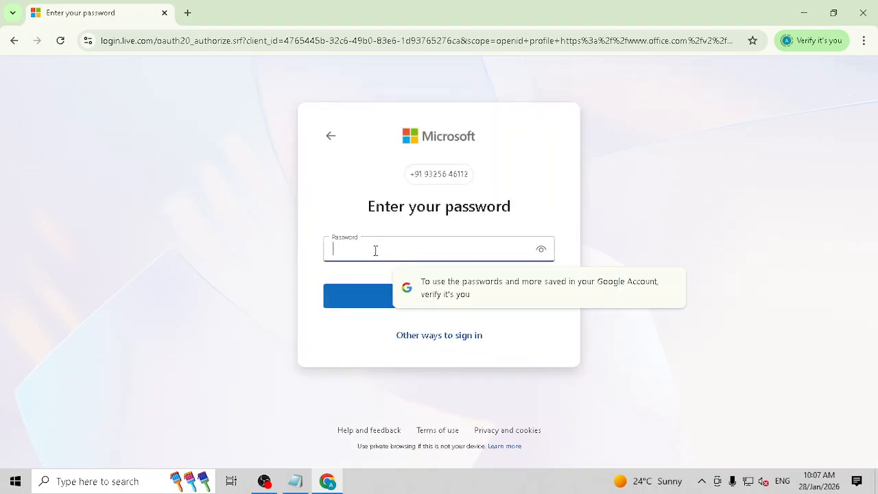
{"action": "type", "text": "••"}
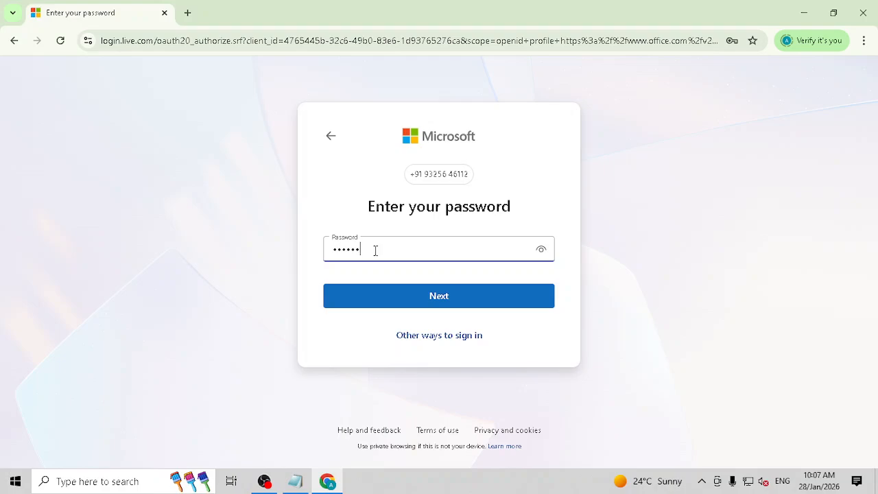
{"action": "left_click", "coordinate": [406, 306]}
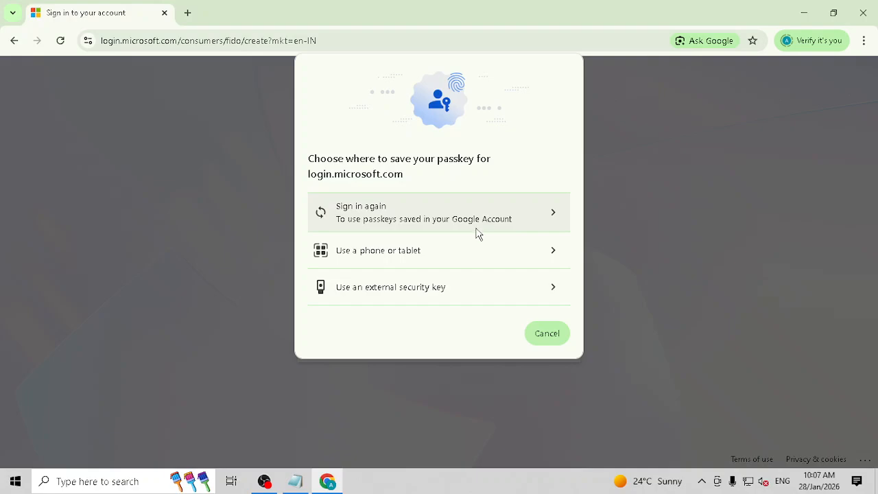
{"action": "left_click", "coordinate": [477, 230]}
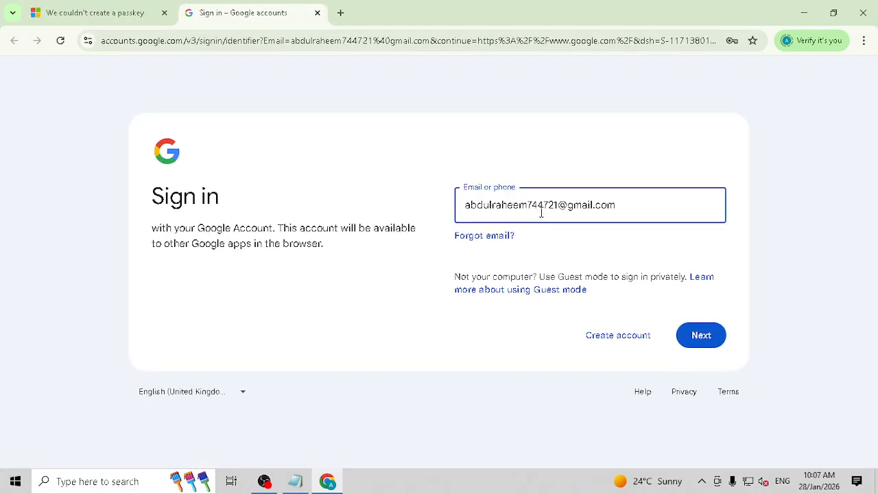
{"action": "left_click", "coordinate": [317, 12]}
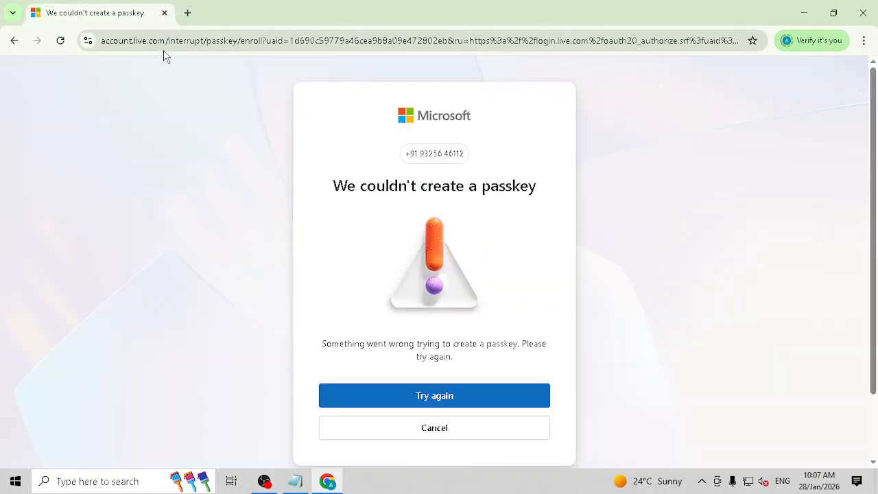
{"action": "left_click", "coordinate": [451, 402]}
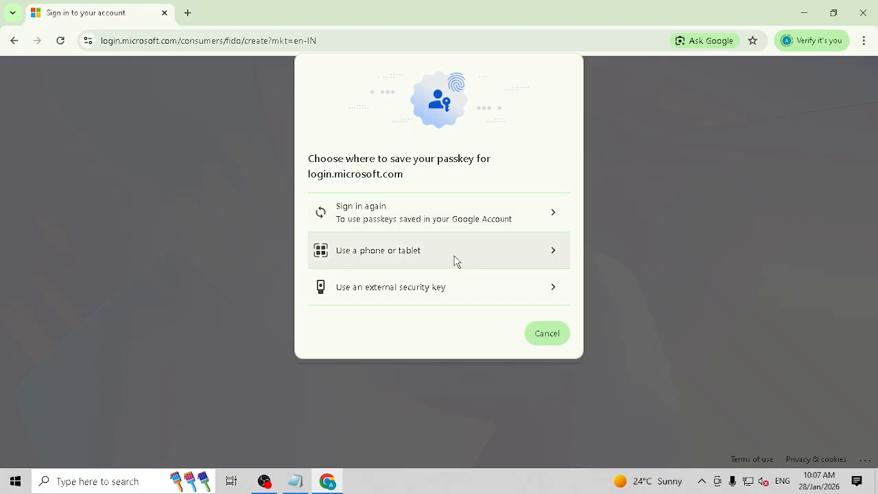
{"action": "left_click", "coordinate": [456, 260]}
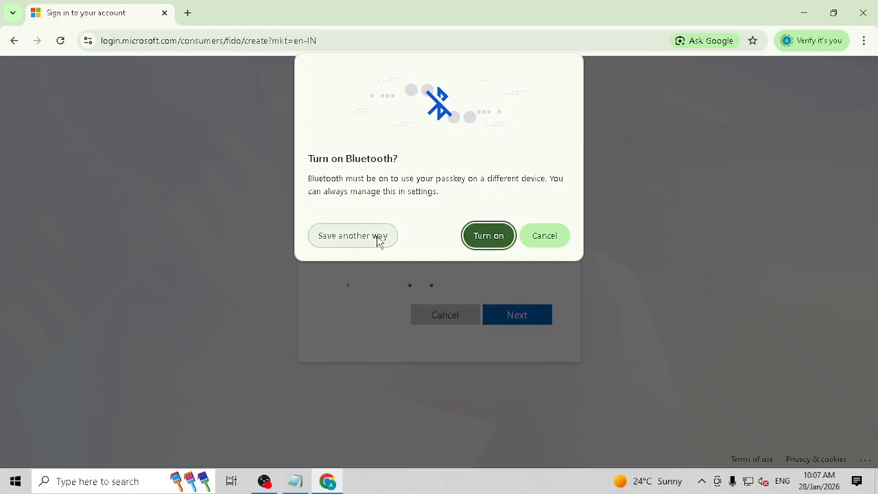
{"action": "left_click", "coordinate": [378, 241]}
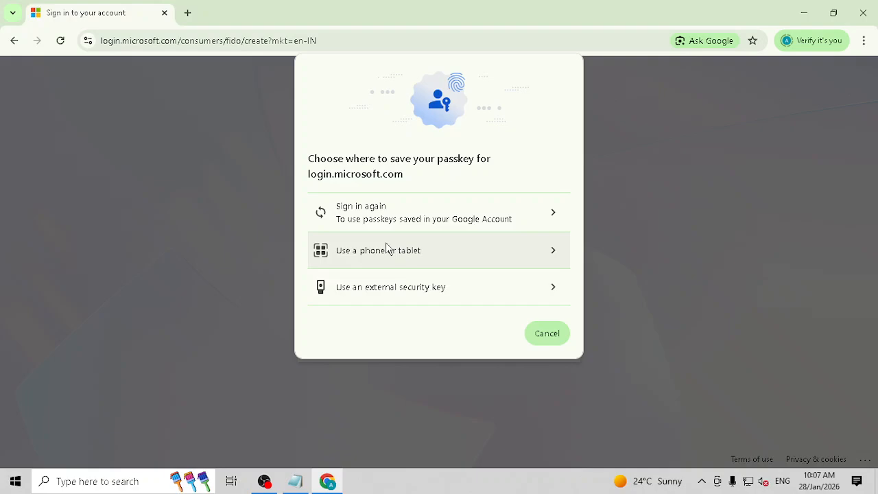
{"action": "left_click", "coordinate": [412, 294]}
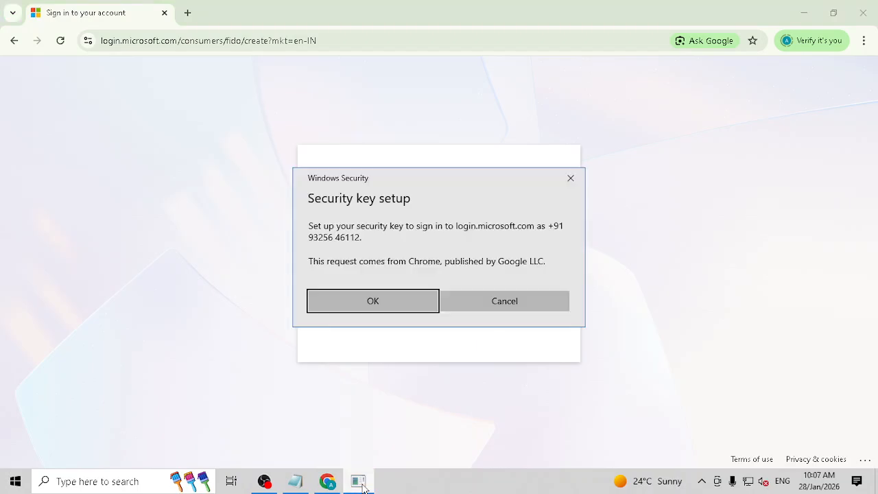
{"action": "left_click", "coordinate": [403, 296]}
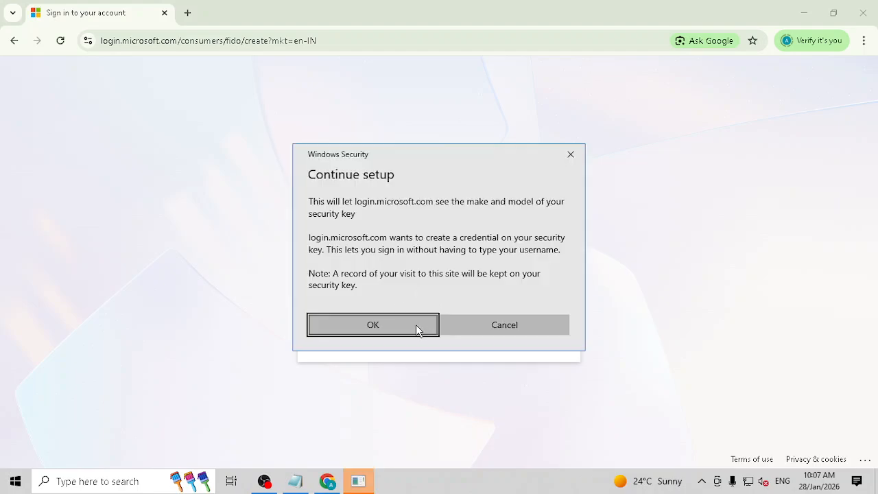
{"action": "left_click", "coordinate": [416, 327]}
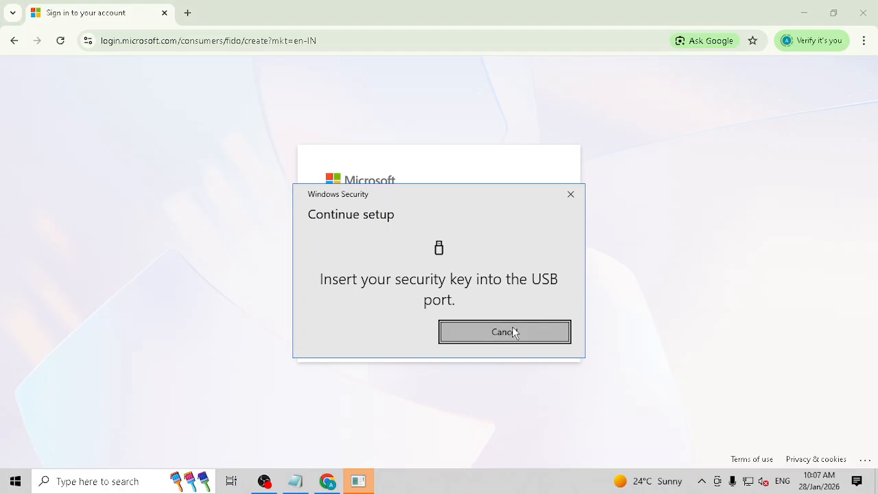
{"action": "left_click", "coordinate": [514, 333]}
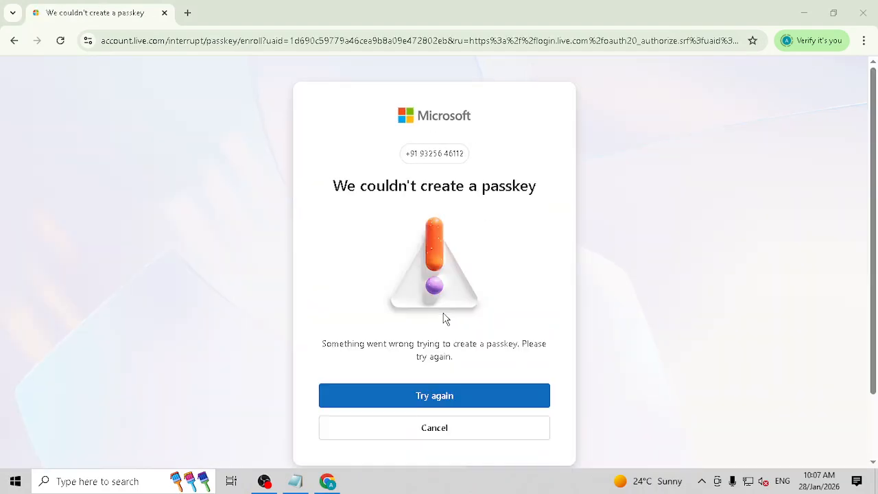
{"action": "left_click", "coordinate": [444, 396]}
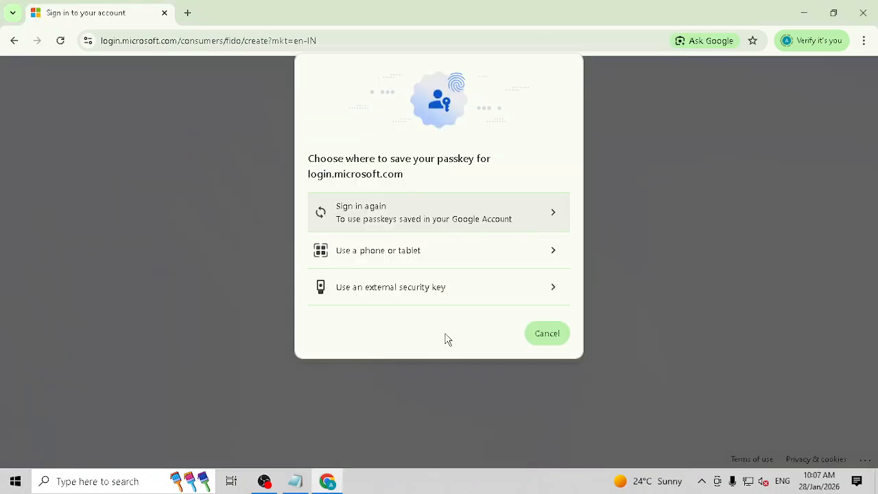
- Sign into Google with the other account's email and password, then return to the Microsoft tab
{"action": "left_click", "coordinate": [559, 217]}
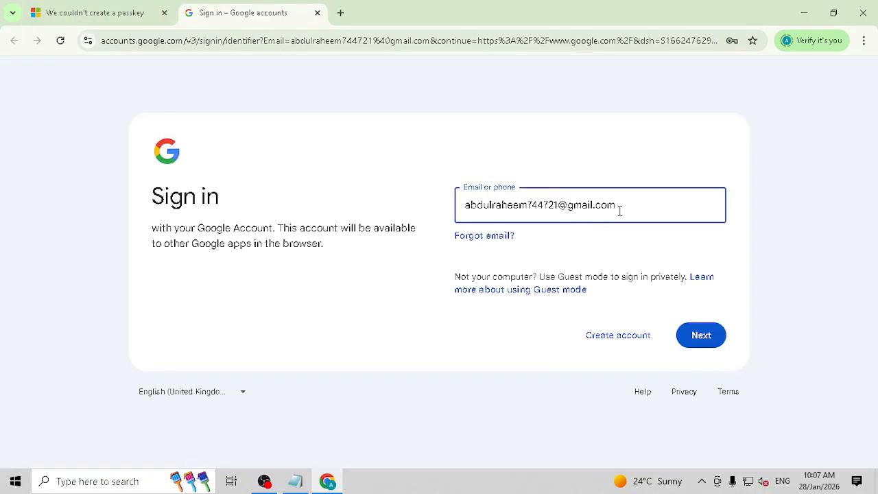
{"action": "left_click_drag", "start_coordinate": [634, 206], "coordinate": [404, 203]}
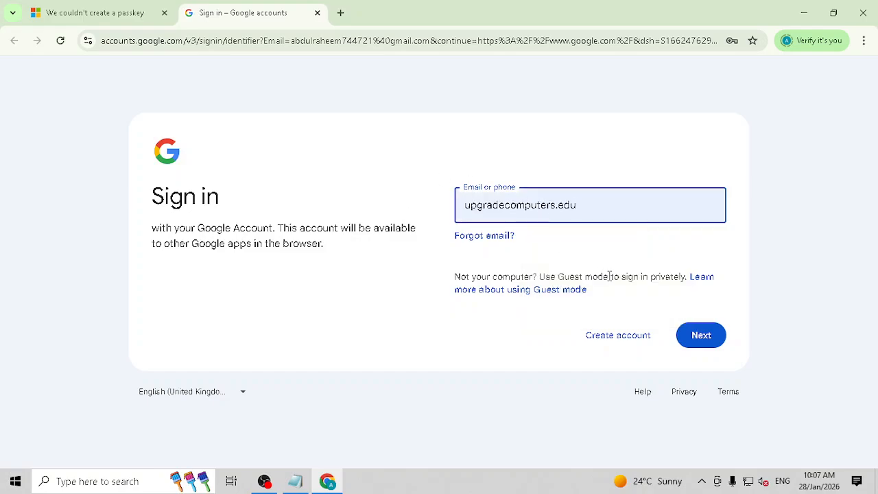
{"action": "left_click", "coordinate": [700, 336]}
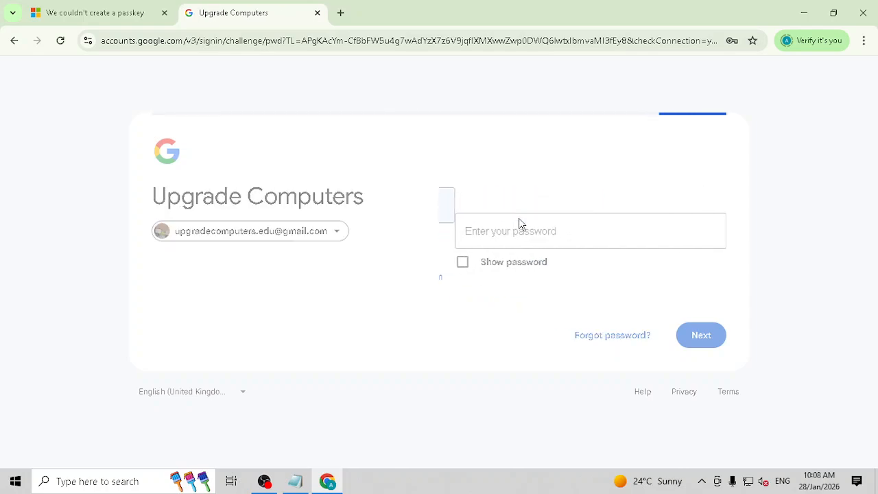
{"action": "left_click", "coordinate": [527, 231]}
{"action": "type", "text": "***"}
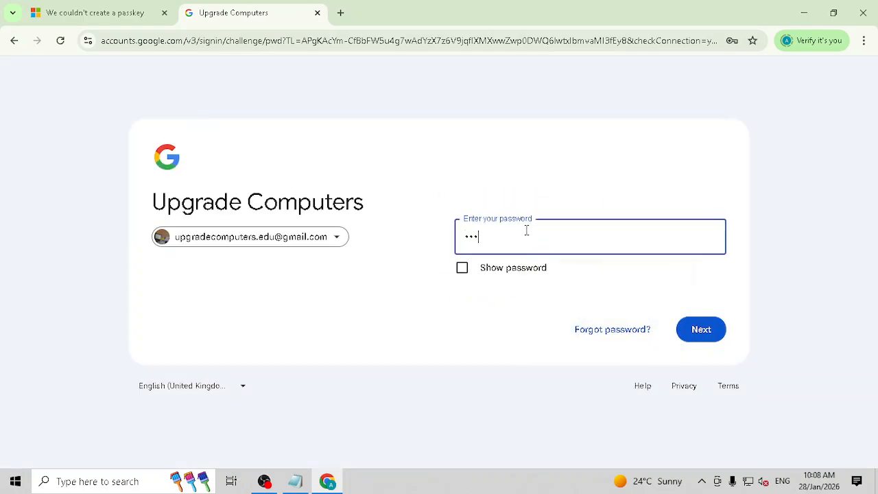
{"action": "type", "text": "*****"}
{"action": "key", "text": "Return"}
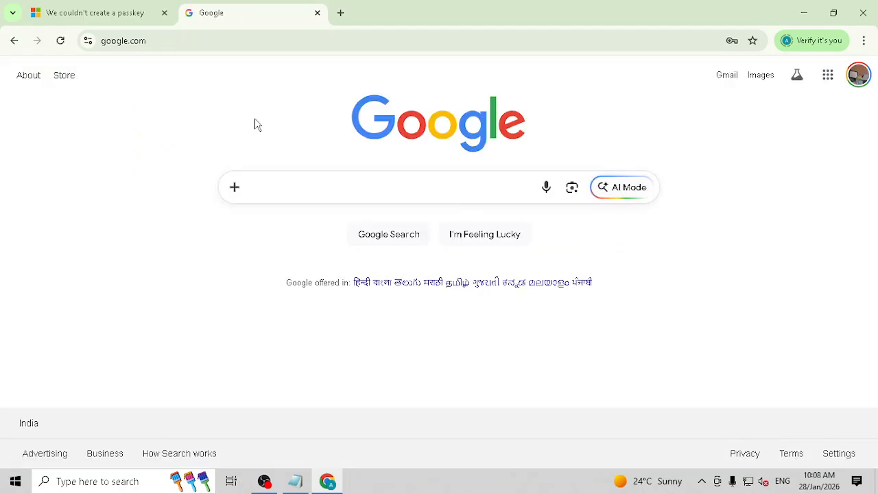
{"action": "left_click", "coordinate": [117, 13]}
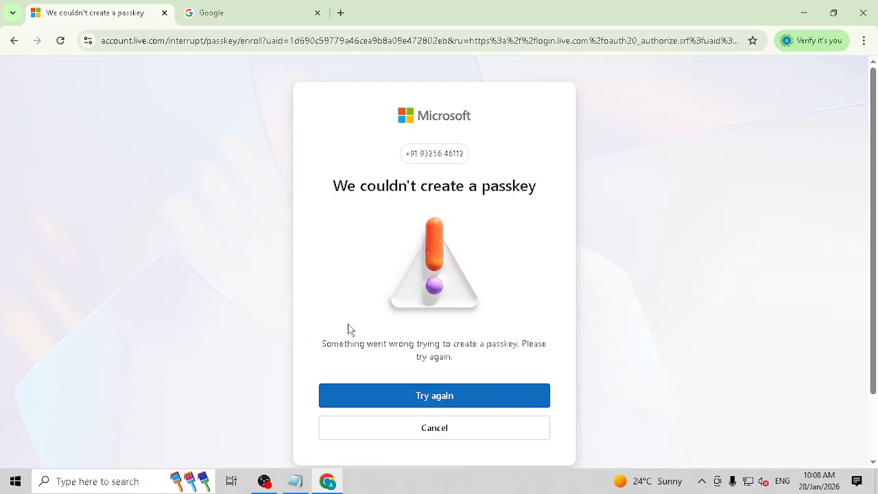
- Close the Google tabs, cancel passkey creation and decline staying signed in
{"action": "left_click", "coordinate": [441, 396]}
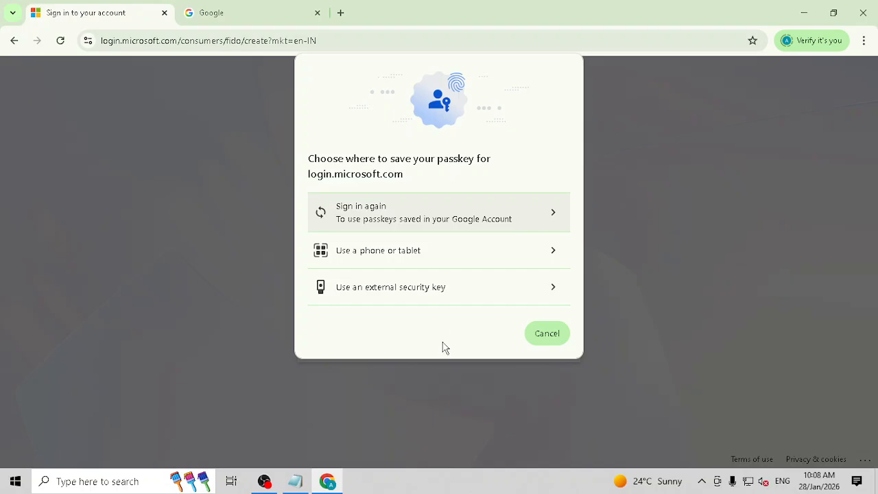
{"action": "left_click", "coordinate": [558, 217]}
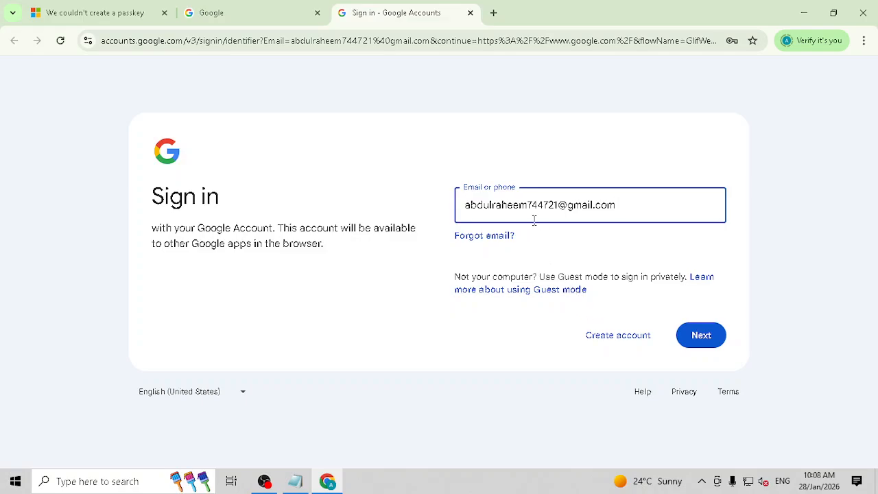
{"action": "left_click", "coordinate": [472, 13]}
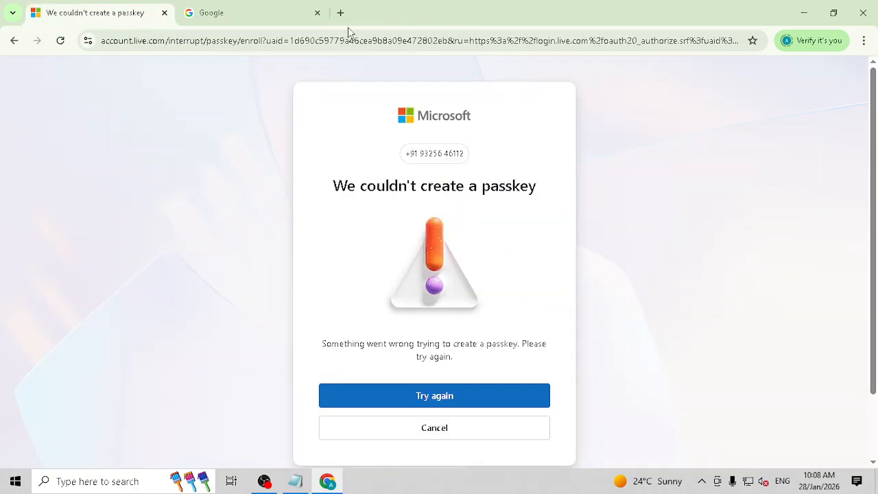
{"action": "left_click", "coordinate": [316, 14]}
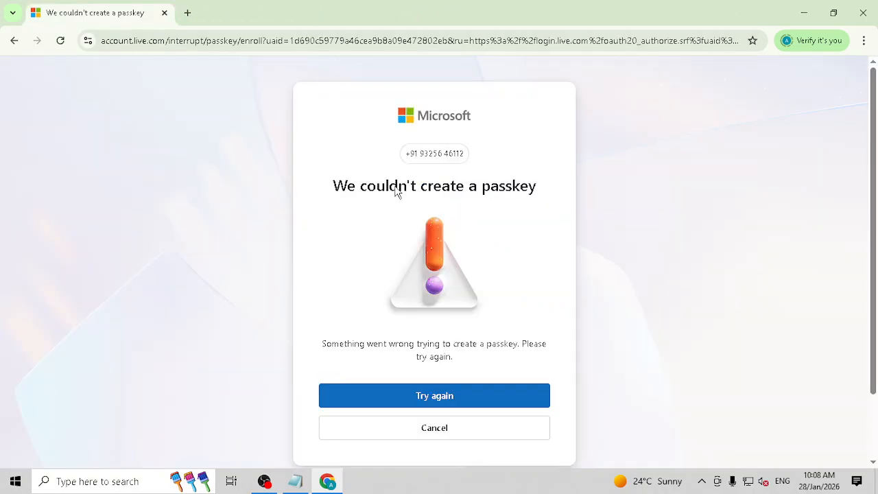
{"action": "left_click", "coordinate": [446, 431]}
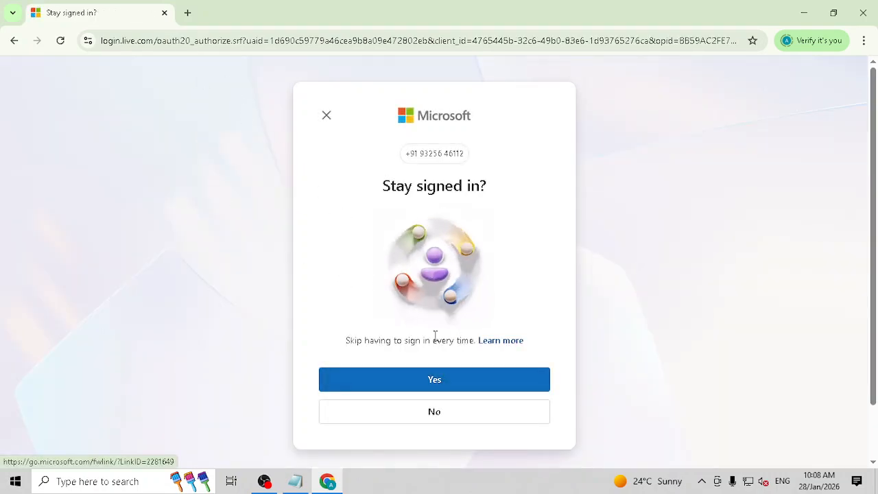
{"action": "left_click", "coordinate": [422, 411]}
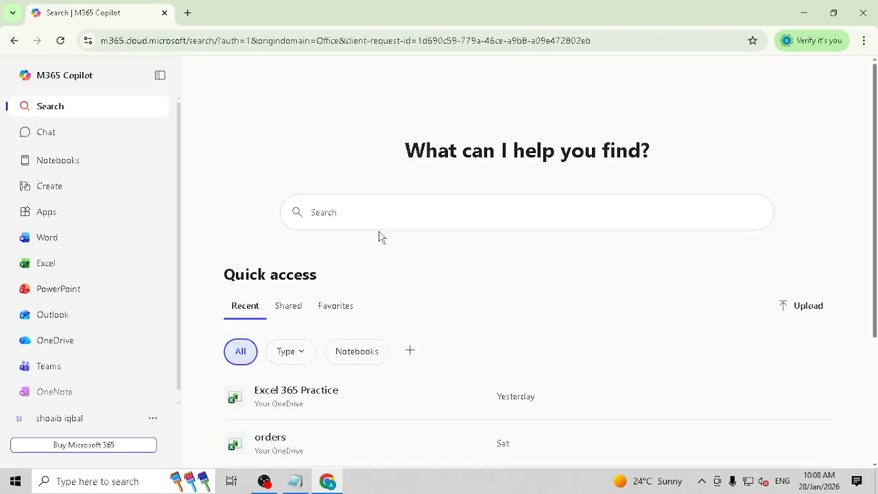
- Upload excel_subtotals_groupby_practice.xlsx from the Desktop into Excel for the web and open it
{"action": "left_click", "coordinate": [55, 269]}
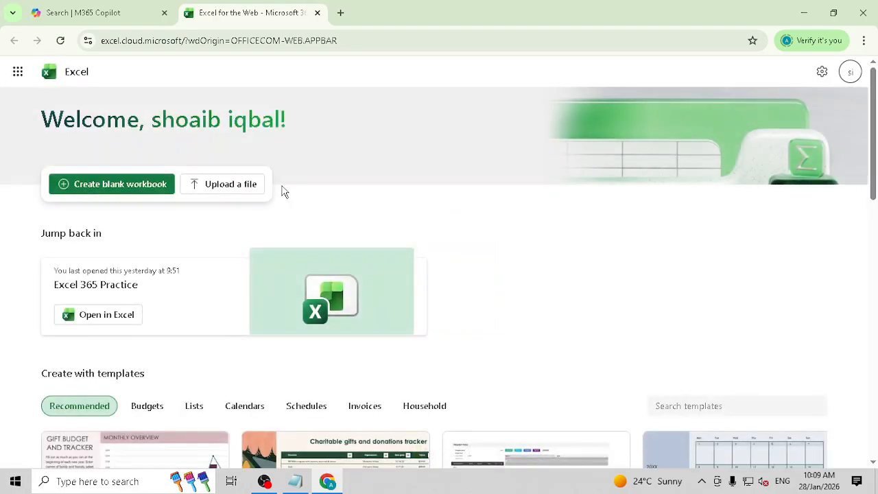
{"action": "left_click", "coordinate": [245, 184]}
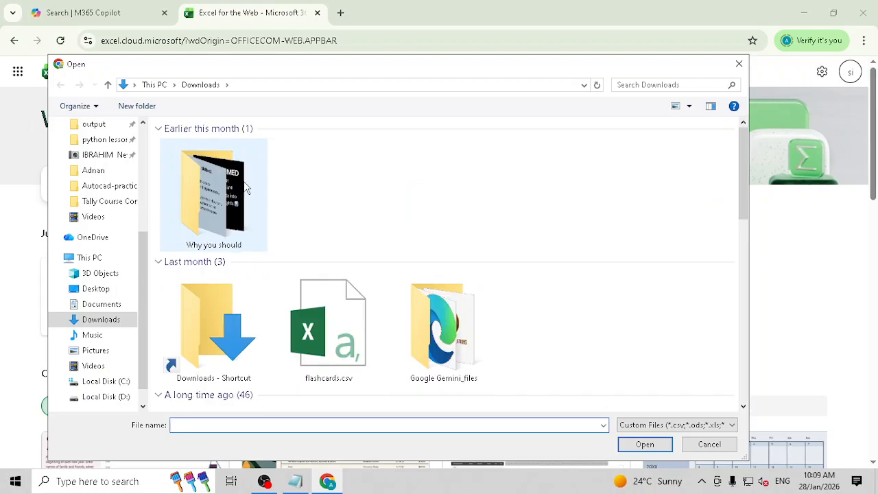
{"action": "scroll", "coordinate": [453, 262], "scroll_direction": "down", "scroll_amount": 3}
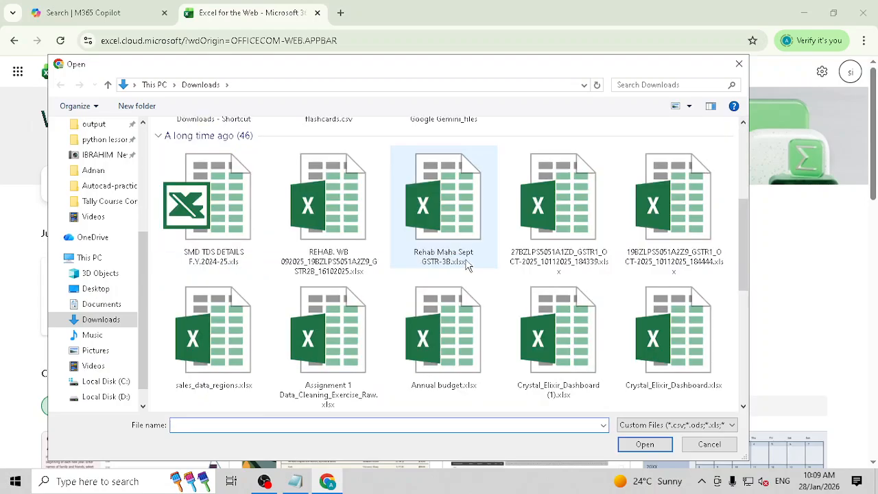
{"action": "scroll", "coordinate": [715, 267], "scroll_direction": "up", "scroll_amount": 3}
{"action": "scroll", "coordinate": [742, 211], "scroll_direction": "up", "scroll_amount": 1}
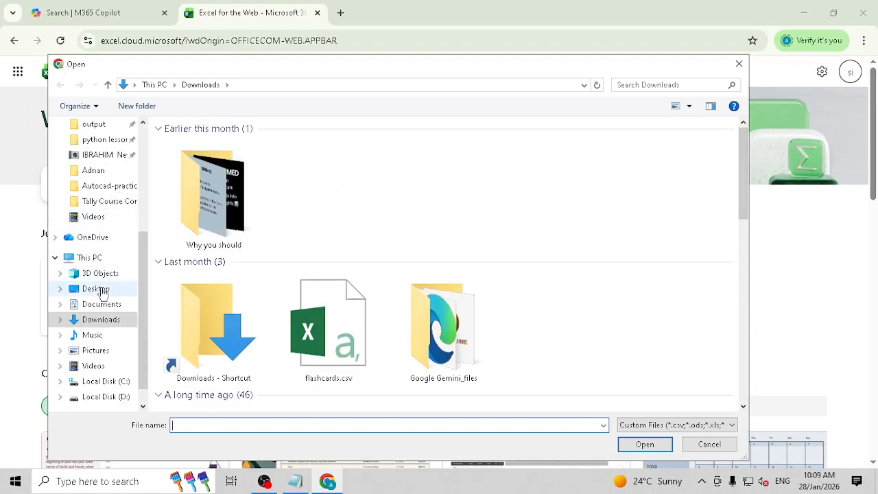
{"action": "left_click", "coordinate": [101, 289]}
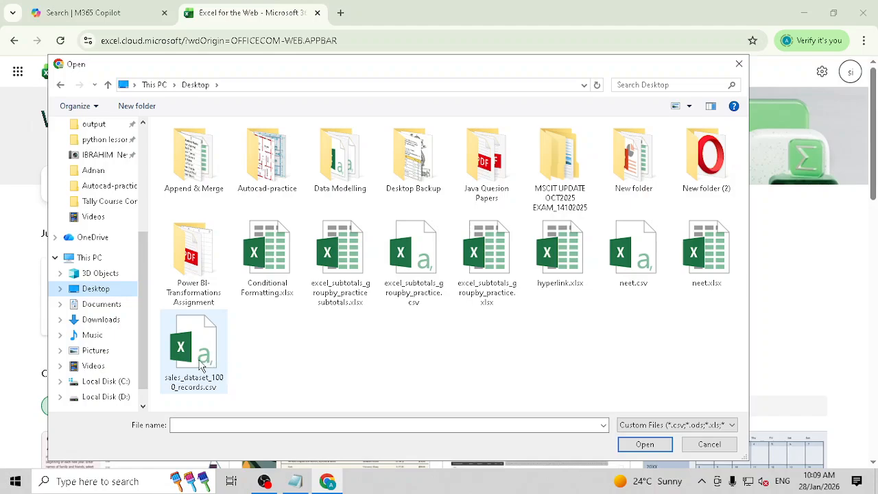
{"action": "left_click", "coordinate": [487, 266]}
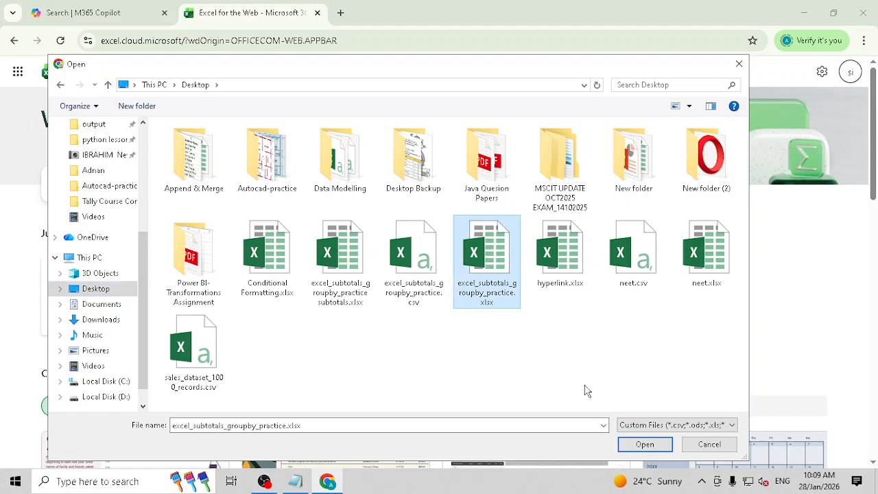
{"action": "left_click", "coordinate": [644, 445]}
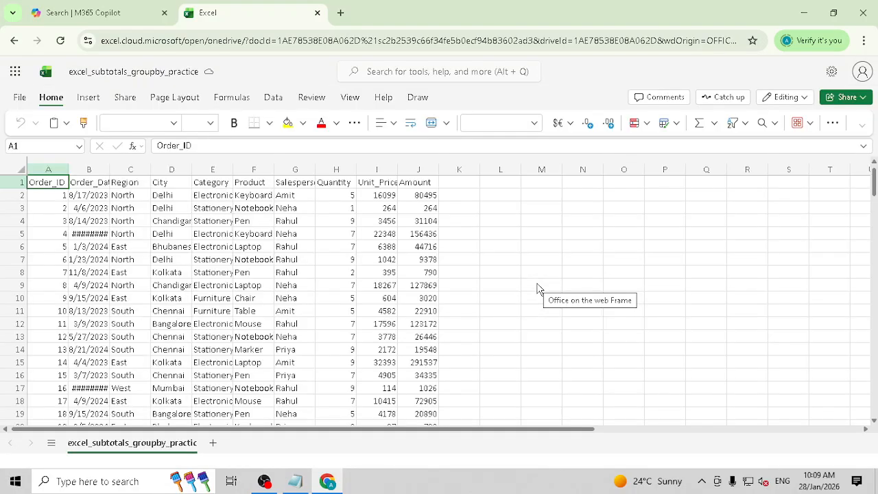
- Widen column B and apply All Borders to every cell of the data range
{"action": "double_click", "coordinate": [110, 169]}
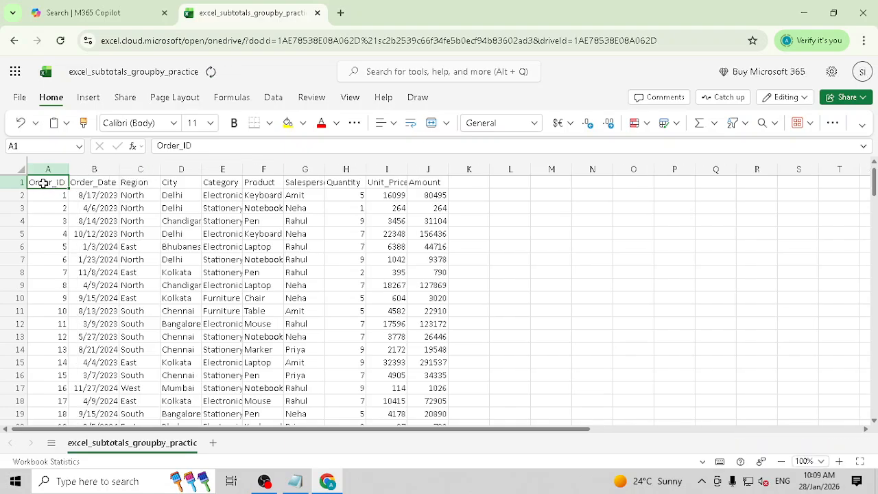
{"action": "key", "text": "ctrl+a"}
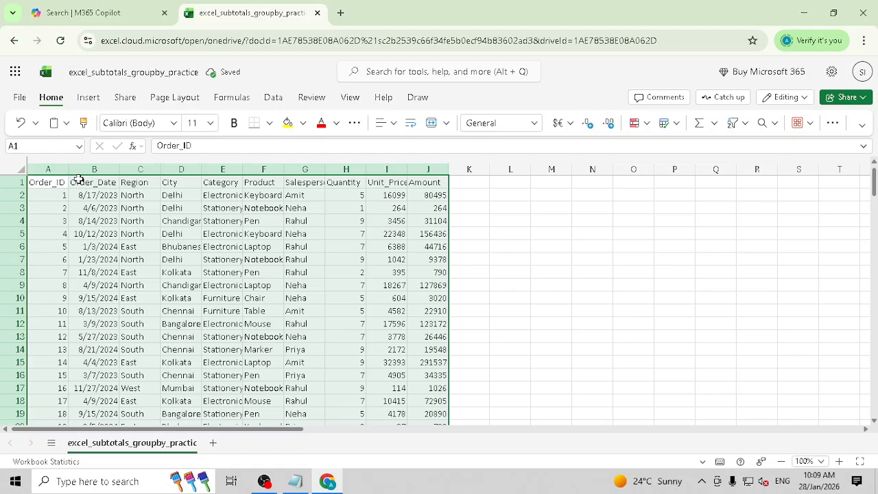
{"action": "left_click", "coordinate": [271, 124]}
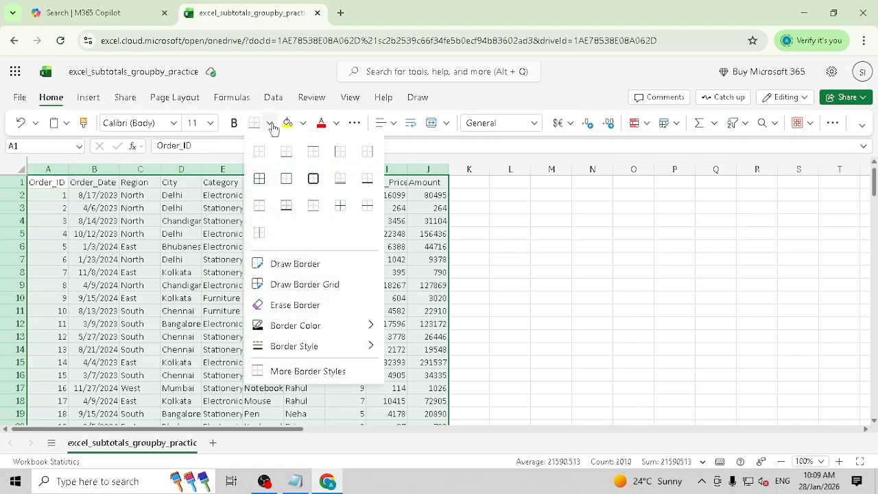
{"action": "left_click", "coordinate": [259, 179]}
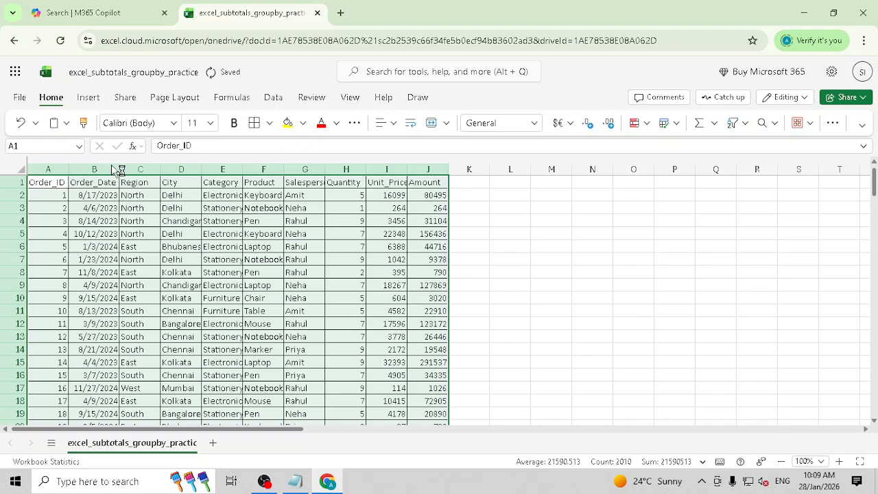
{"action": "key", "text": "ctrl+t"}
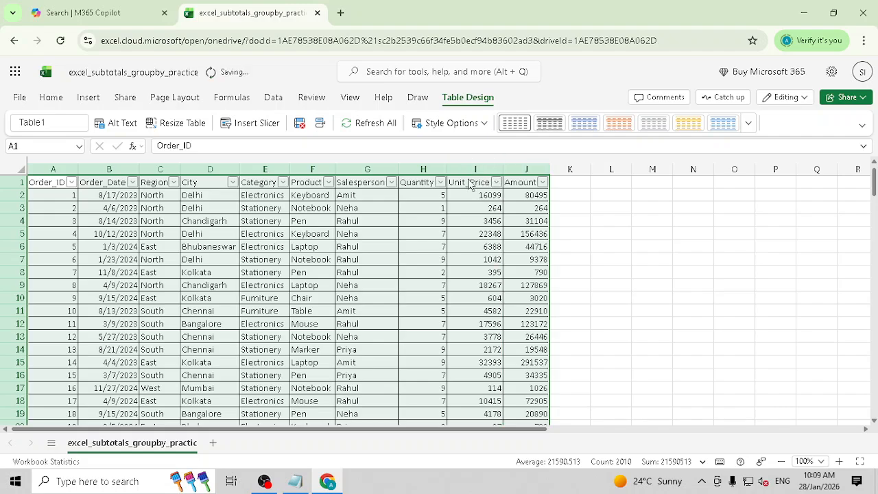
{"action": "key", "text": "ctrl+z"}
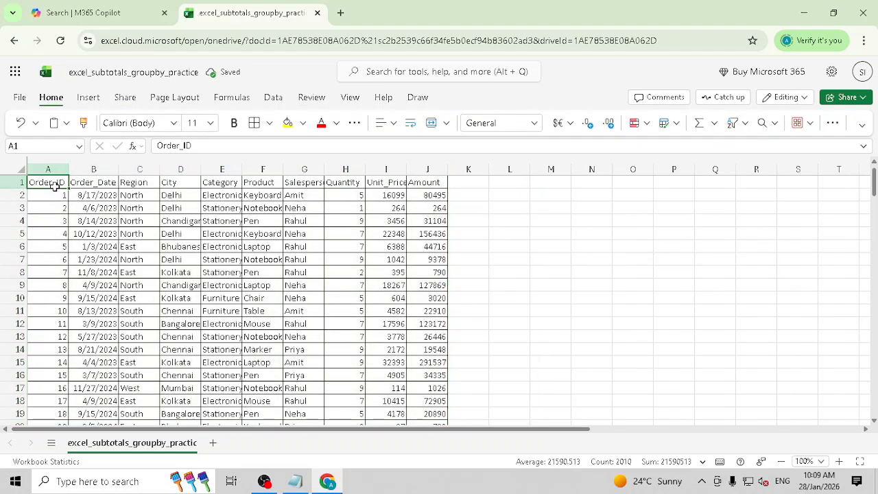
- Bold the header row A1:J1 and autofit columns A–J to their contents
{"action": "left_click_drag", "start_coordinate": [55, 185], "coordinate": [427, 184]}
{"action": "left_click", "coordinate": [234, 123]}
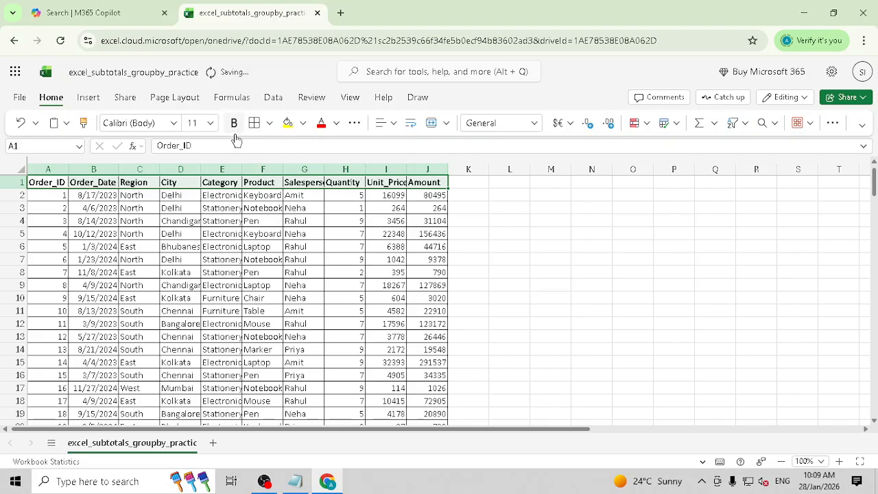
{"action": "left_click_drag", "start_coordinate": [48, 169], "coordinate": [448, 169]}
{"action": "double_click", "coordinate": [448, 169]}
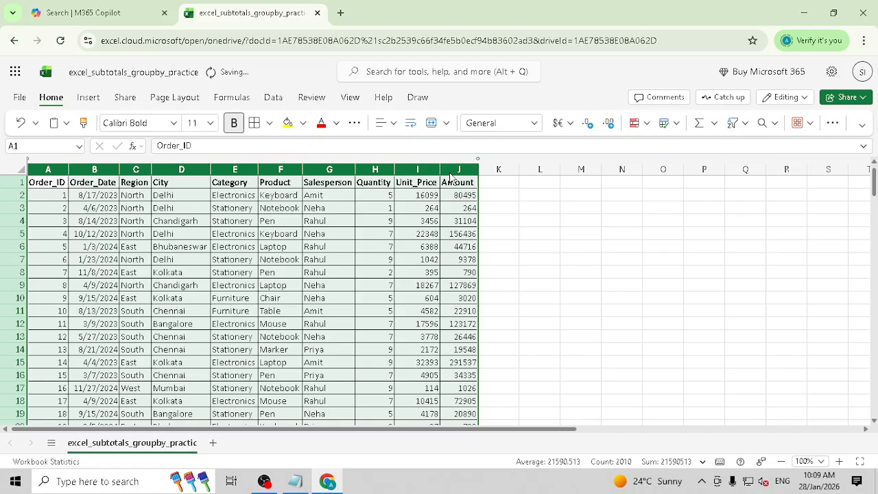
{"action": "left_click", "coordinate": [534, 198]}
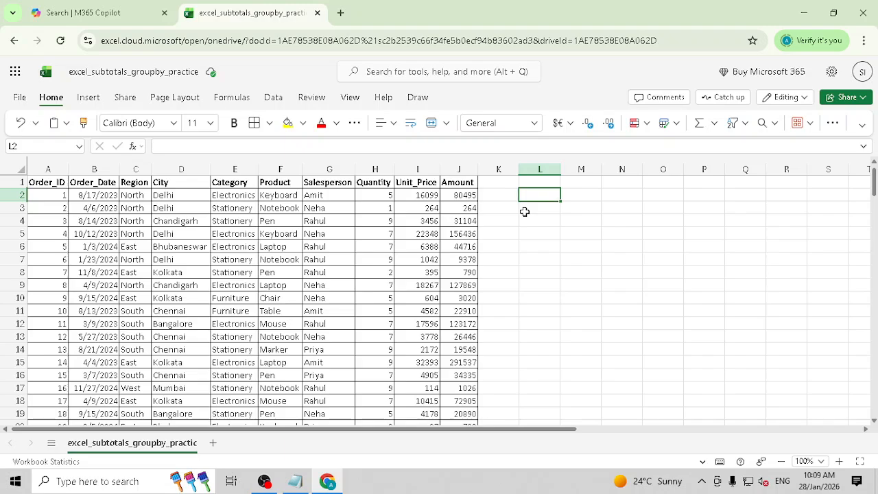
{"action": "left_click", "coordinate": [545, 182]}
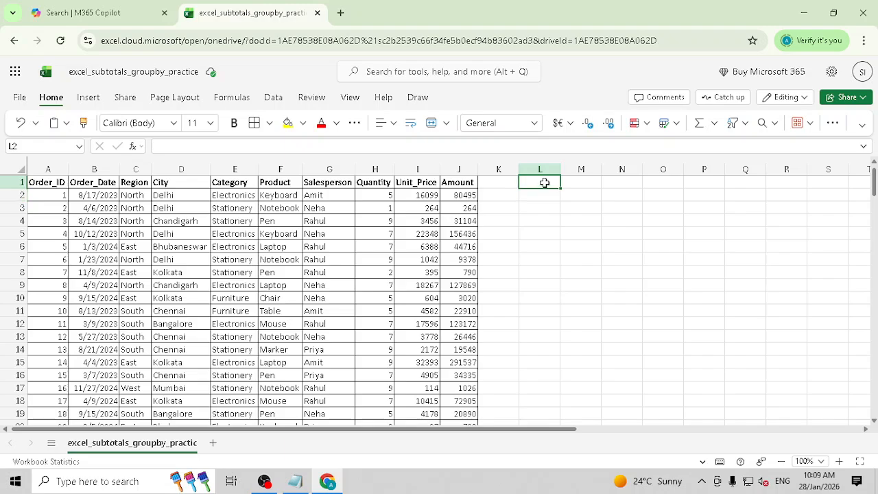
{"action": "left_click", "coordinate": [544, 197]}
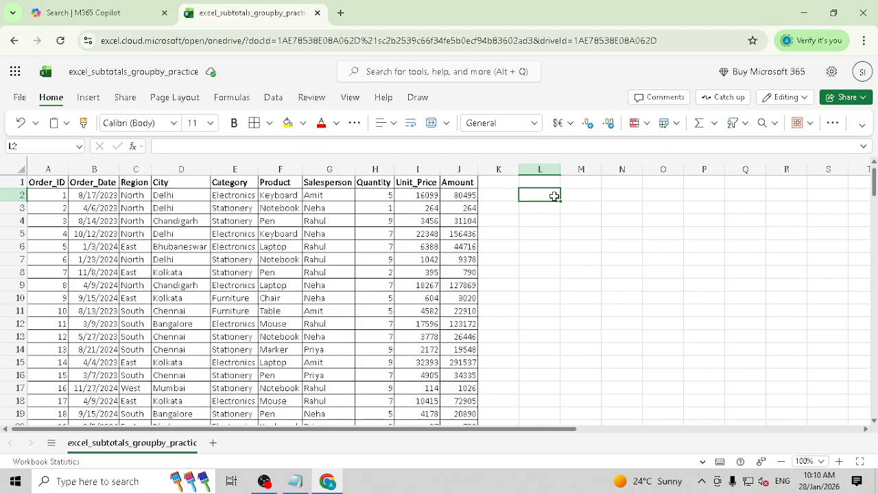
- In M2, build =GROUPBY(C:C,J:J,SUM, using the Region column header and the Amount column header
{"action": "key", "text": "Right"}
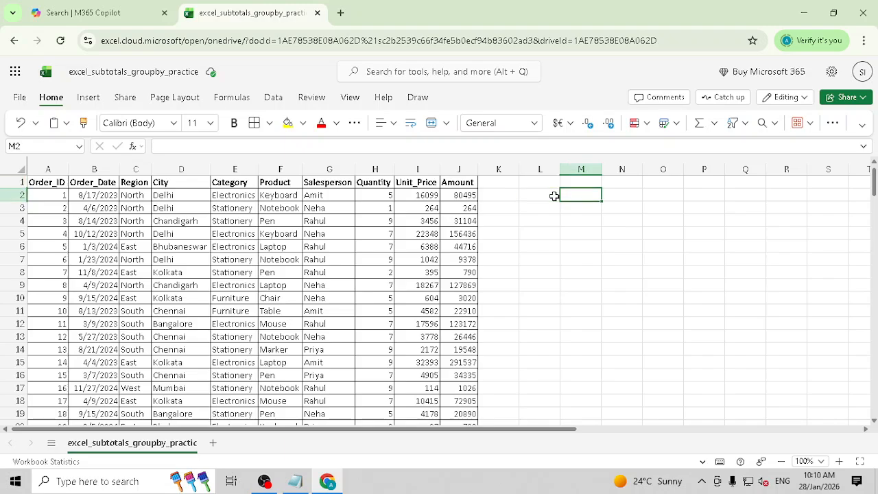
{"action": "type", "text": "=group"}
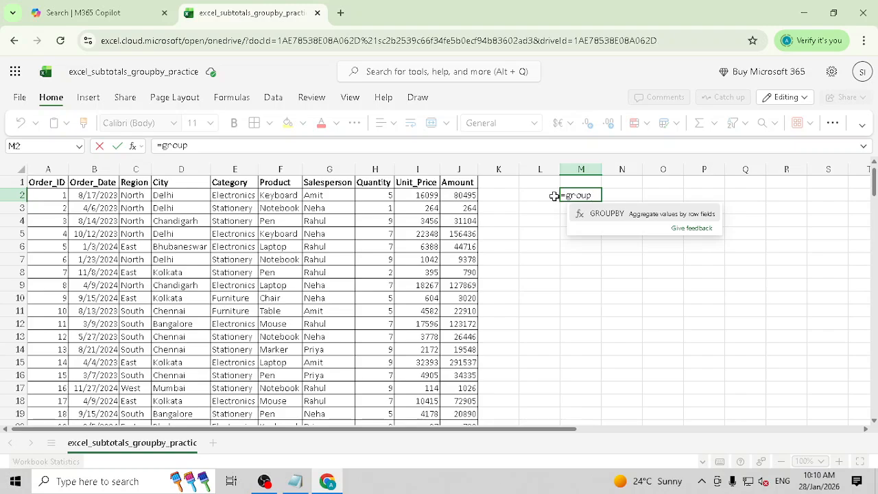
{"action": "left_click", "coordinate": [607, 214]}
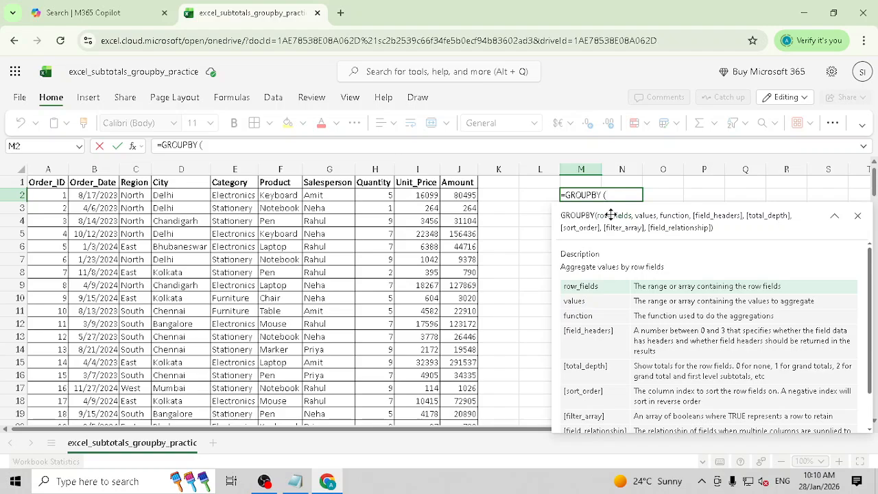
{"action": "left_click", "coordinate": [142, 169]}
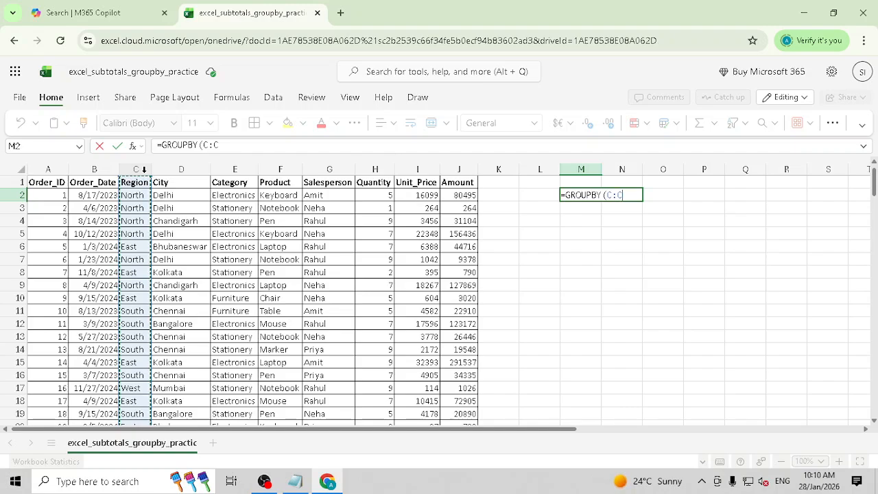
{"action": "left_click", "coordinate": [244, 146]}
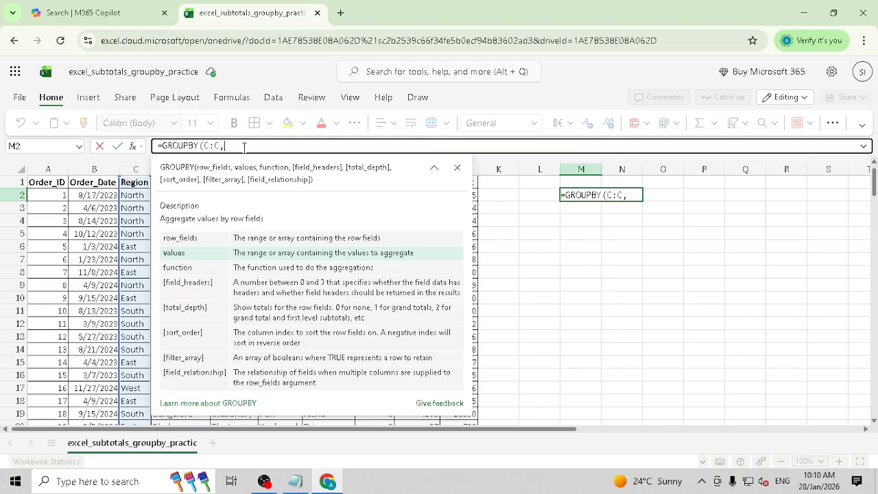
{"action": "left_click", "coordinate": [457, 168]}
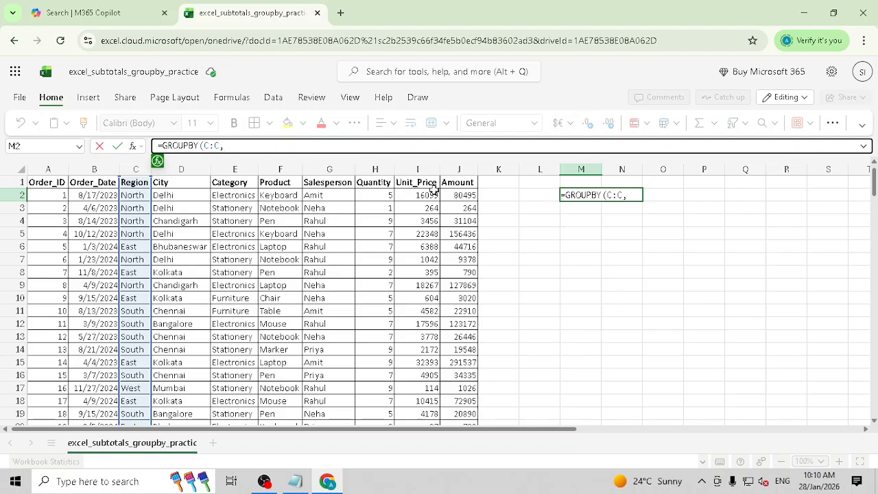
{"action": "left_click", "coordinate": [459, 169]}
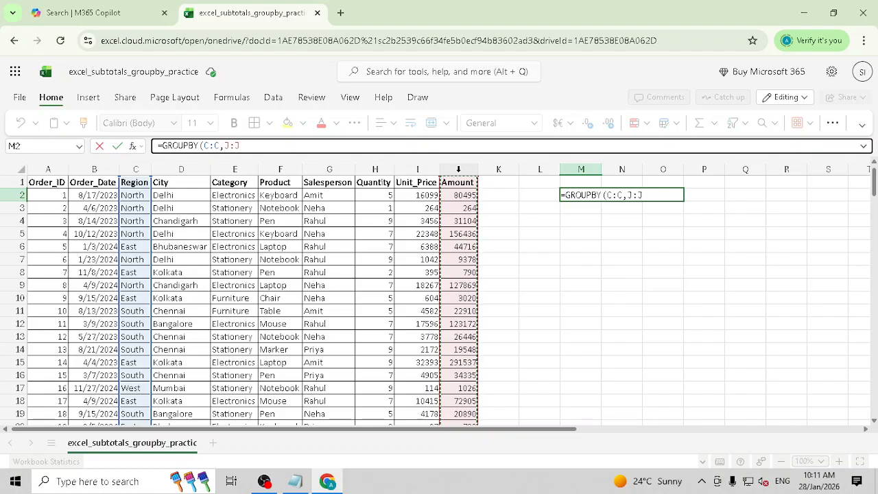
{"action": "type", "text": ","}
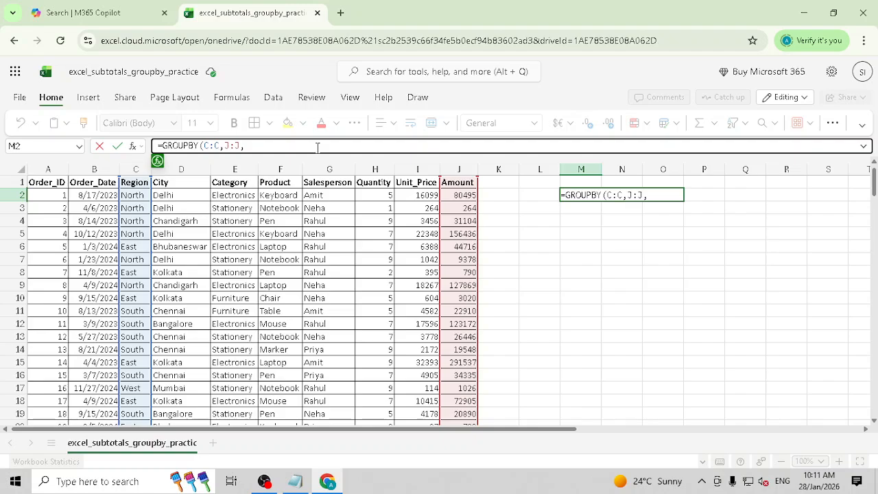
{"action": "type", "text": "SUM"}
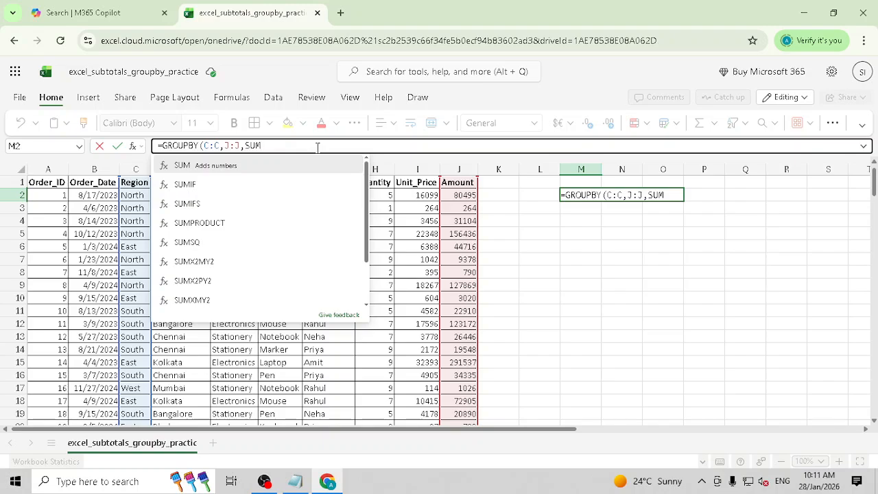
{"action": "type", "text": ",,,"}
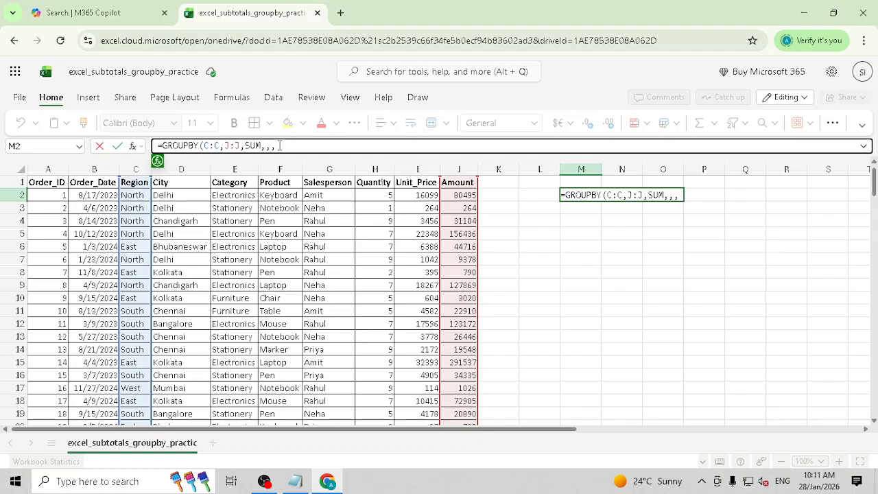
- Complete M2 as =GROUPBY(C:C,J:J,SUM,,,1), spilling Region Amount totals with Total 10657365
{"action": "type", "text": "1)("}
{"action": "key", "text": "BackSpace"}
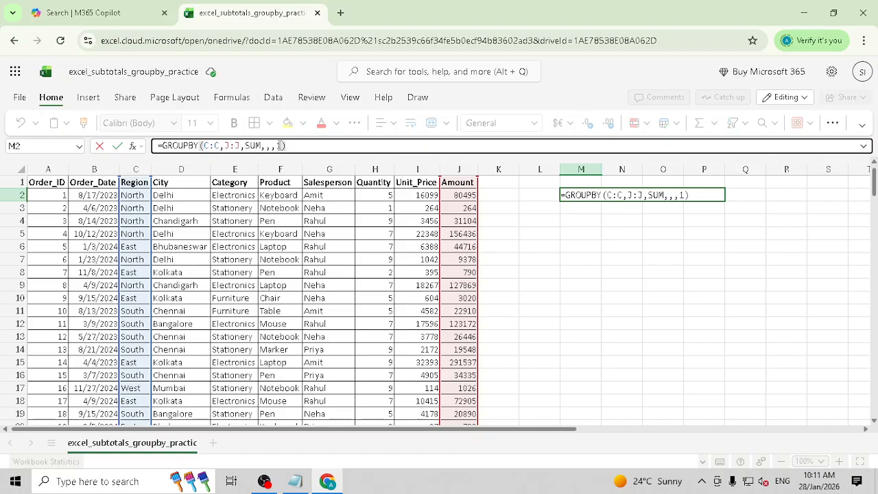
{"action": "key", "text": "Return"}
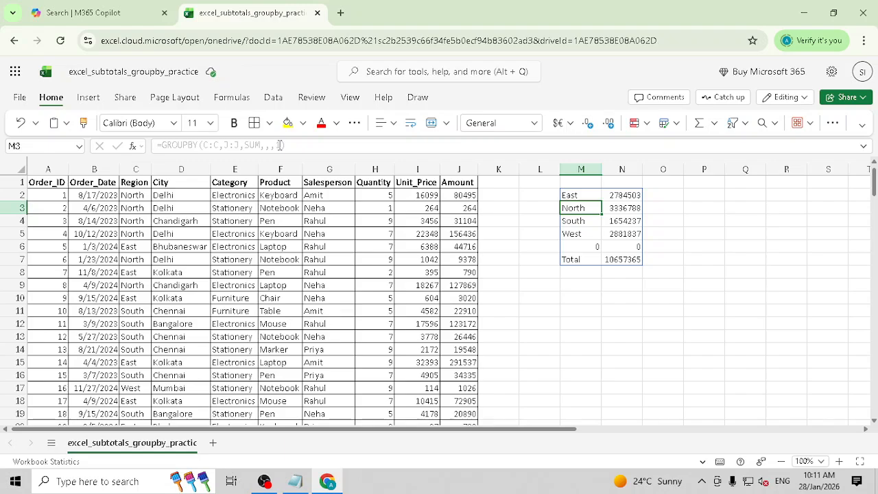
- Check the spilled North, South and West rows, then reopen M2's GROUPBY formula for editing
{"action": "left_click", "coordinate": [572, 196]}
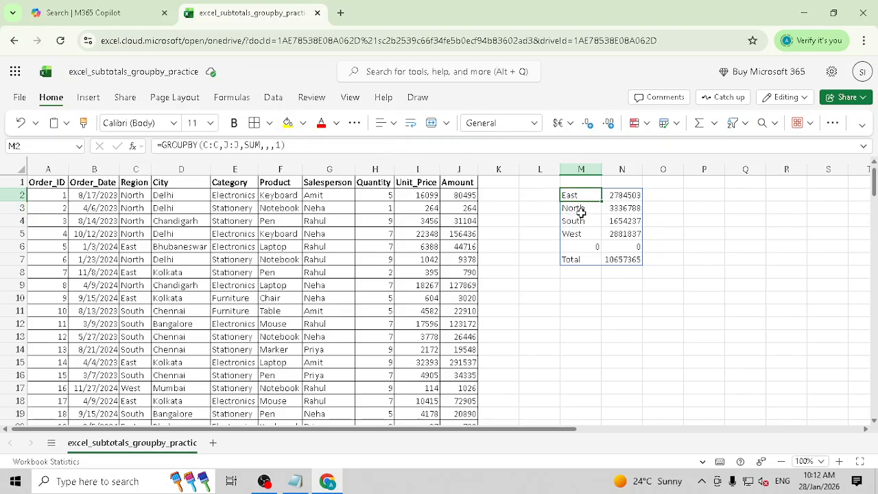
{"action": "left_click", "coordinate": [580, 209]}
{"action": "left_click", "coordinate": [583, 221]}
{"action": "left_click", "coordinate": [583, 234]}
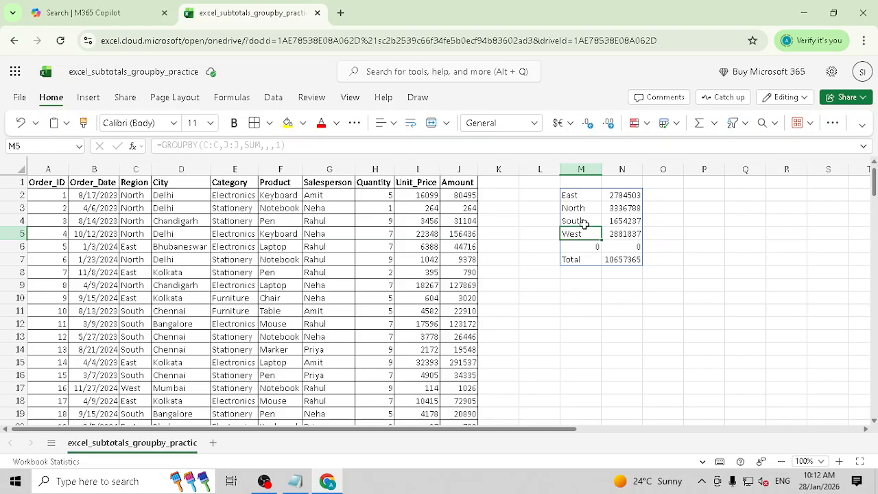
{"action": "left_click", "coordinate": [583, 194]}
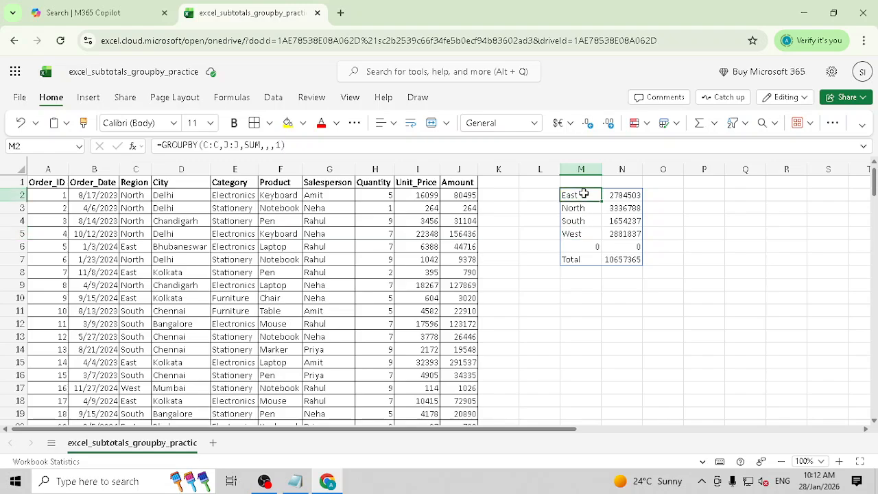
{"action": "left_click", "coordinate": [283, 144]}
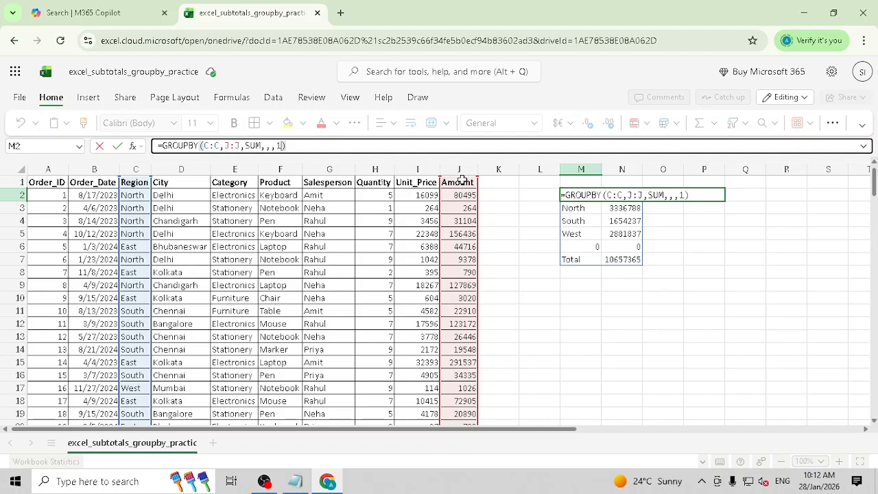
- Inspect the SUM argument and preview M2's results, leaving the formula unchanged
{"action": "double_click", "coordinate": [258, 146]}
{"action": "left_click", "coordinate": [258, 145]}
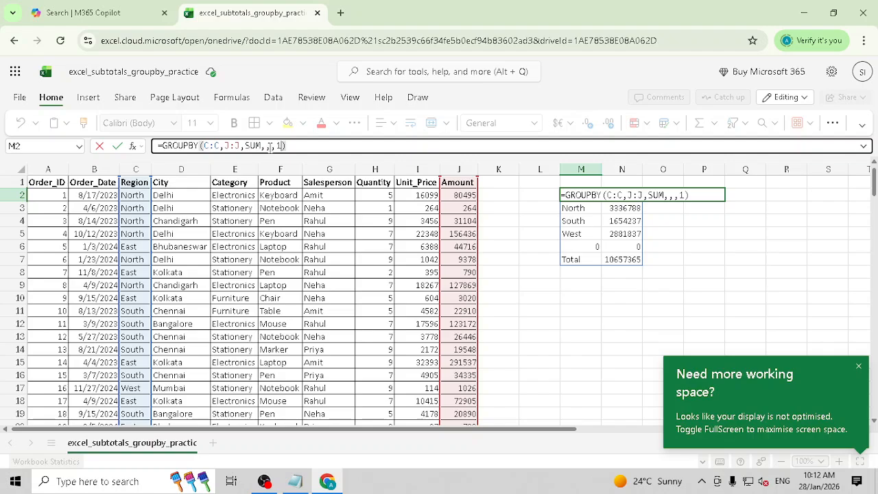
{"action": "left_click", "coordinate": [280, 145]}
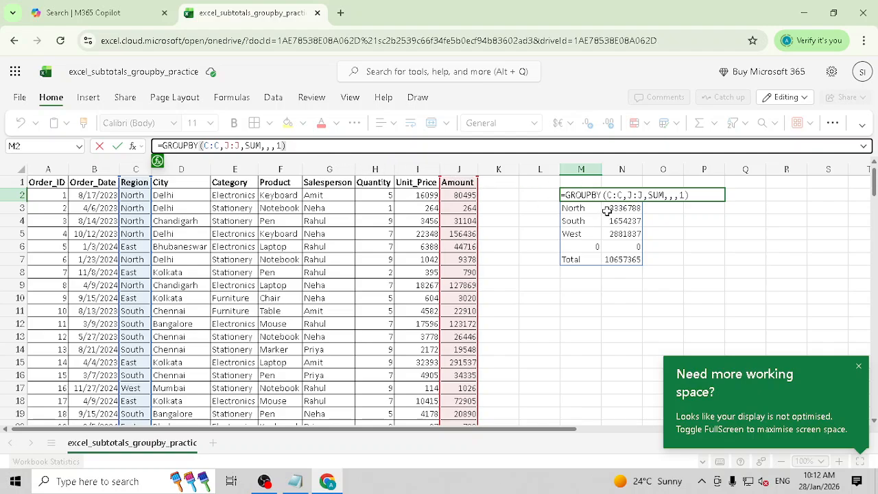
{"action": "key", "text": "Escape"}
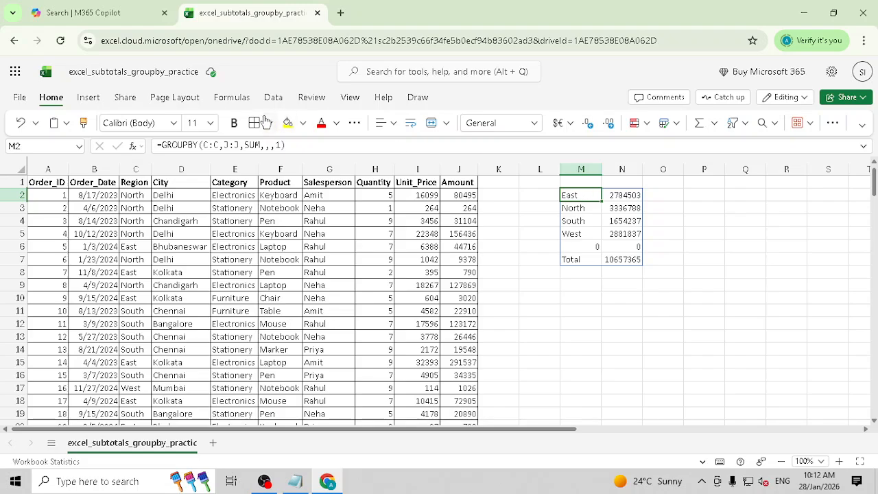
- Change the sort argument to -1 so regions list West, South, North, East
{"action": "left_click", "coordinate": [292, 140]}
{"action": "type", "text": "-"}
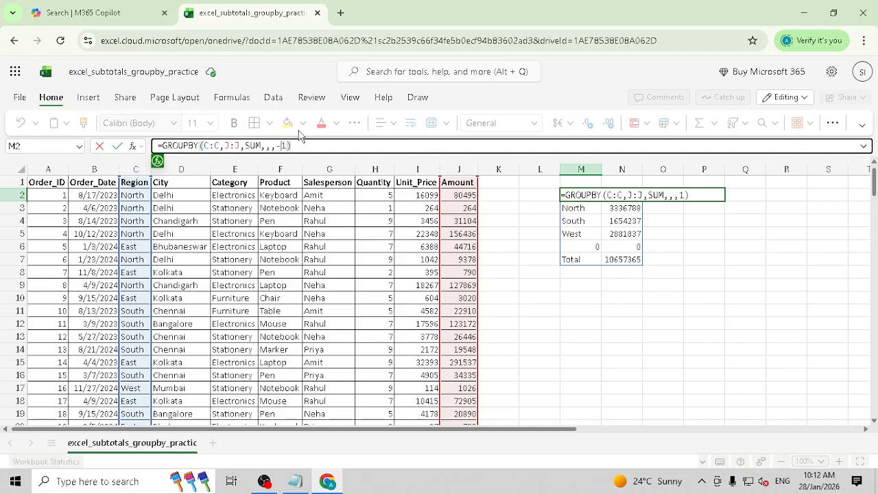
{"action": "key", "text": "End"}
{"action": "key", "text": "Return"}
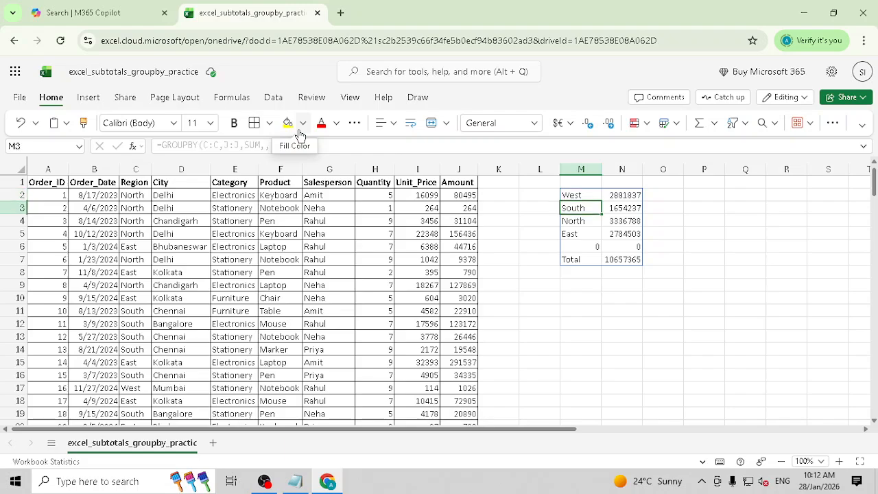
{"action": "key", "text": "Down"}
{"action": "key", "text": "Down"}
{"action": "key", "text": "Down"}
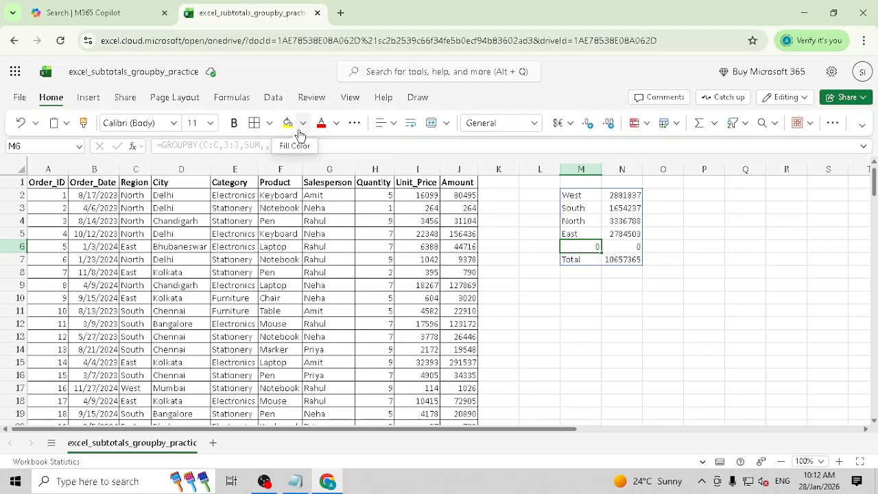
{"action": "key", "text": "Up"}
{"action": "key", "text": "Up"}
{"action": "key", "text": "Up"}
{"action": "key", "text": "Up"}
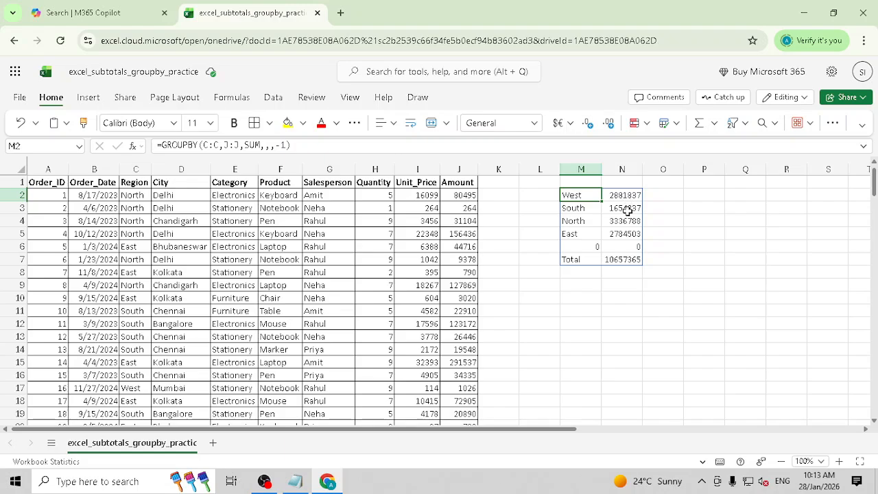
- Set the sort argument to -2, ordering regions by descending Amount: North, West, East, South
{"action": "left_click", "coordinate": [297, 144]}
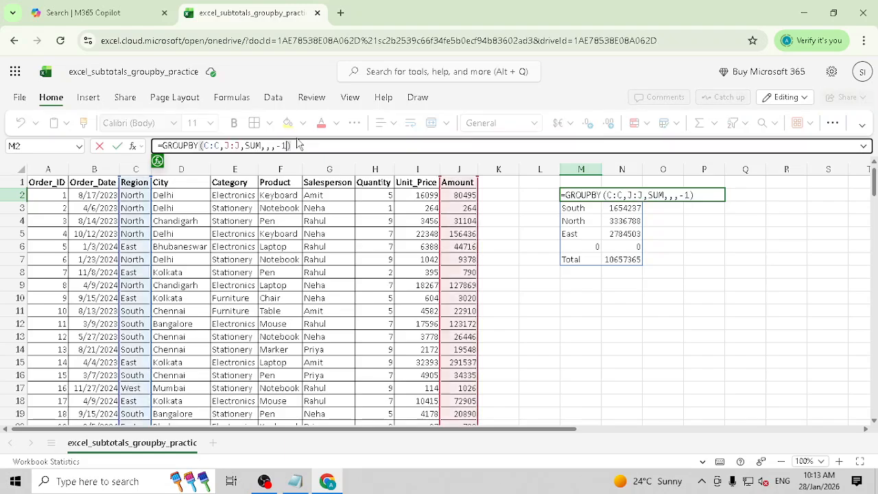
{"action": "key", "text": "BackSpace"}
{"action": "type", "text": "2"}
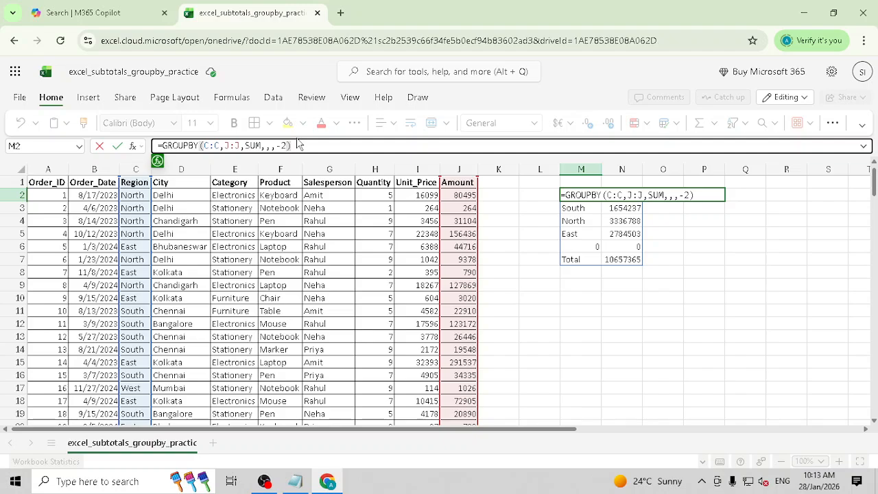
{"action": "key", "text": "Return"}
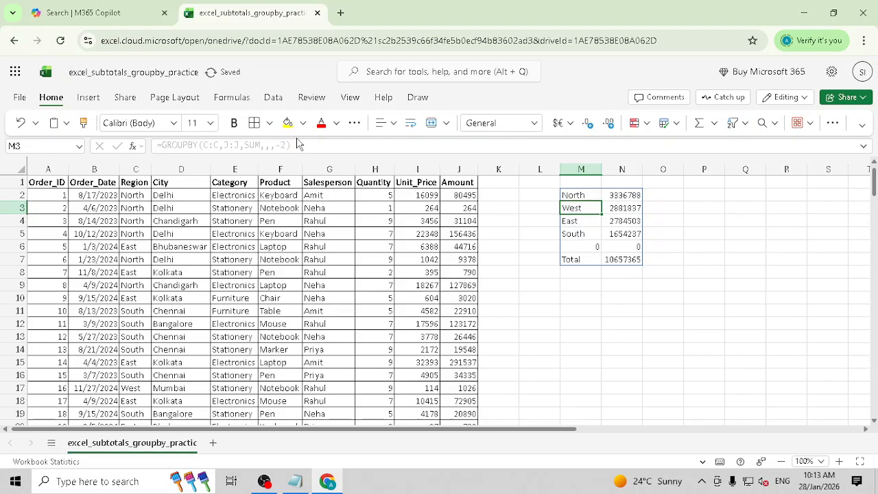
{"action": "left_click", "coordinate": [632, 196]}
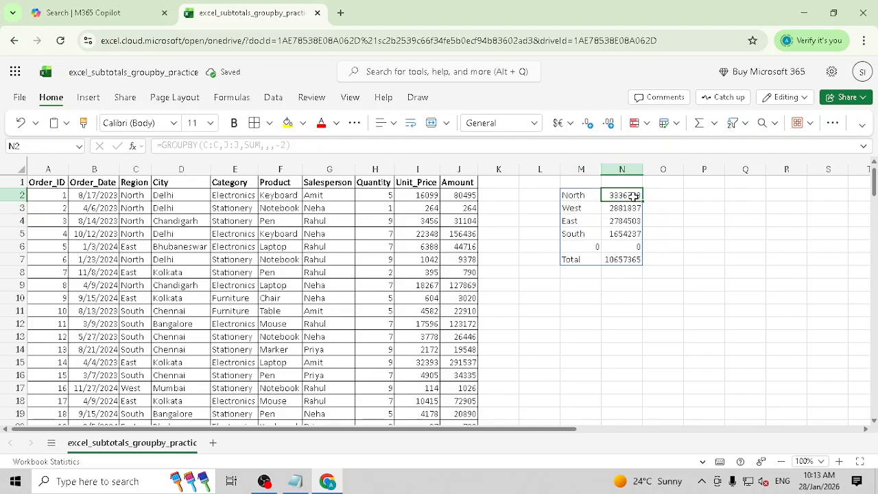
{"action": "left_click", "coordinate": [628, 208]}
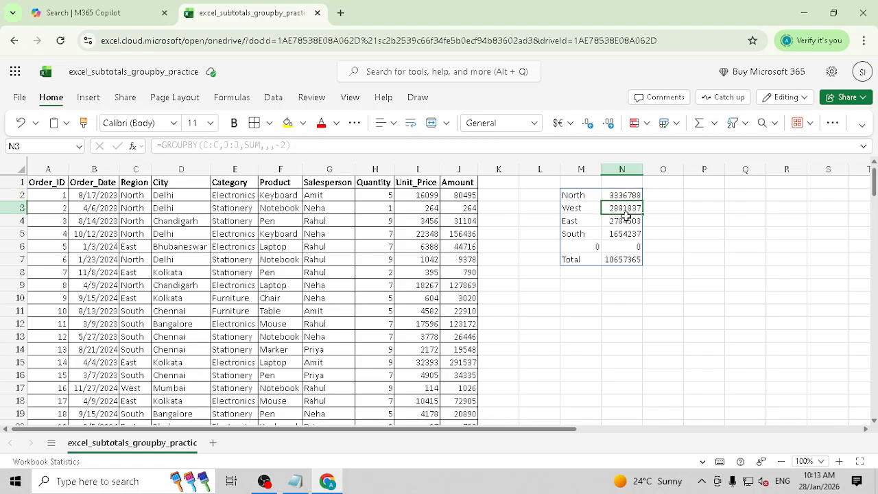
{"action": "left_click", "coordinate": [626, 223]}
{"action": "left_click", "coordinate": [625, 234]}
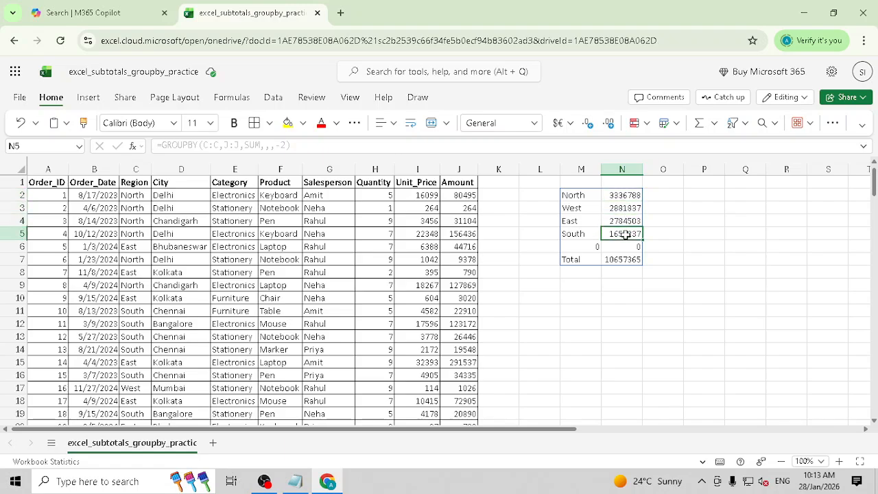
{"action": "left_click", "coordinate": [579, 197]}
- Change the sort argument to 2, ordering regions by ascending Amount: South, East, West, North
{"action": "left_click", "coordinate": [302, 145]}
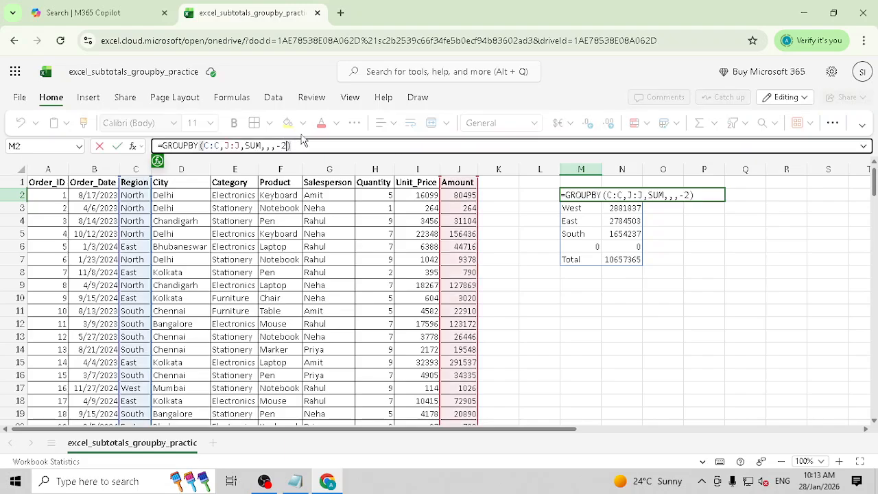
{"action": "key", "text": "BackSpace"}
{"action": "key", "text": "BackSpace"}
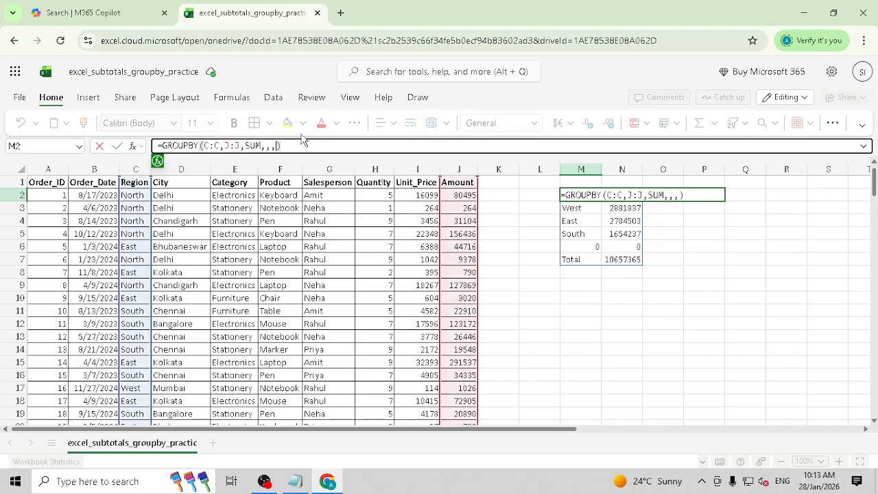
{"action": "type", "text": "2"}
{"action": "key", "text": "Return"}
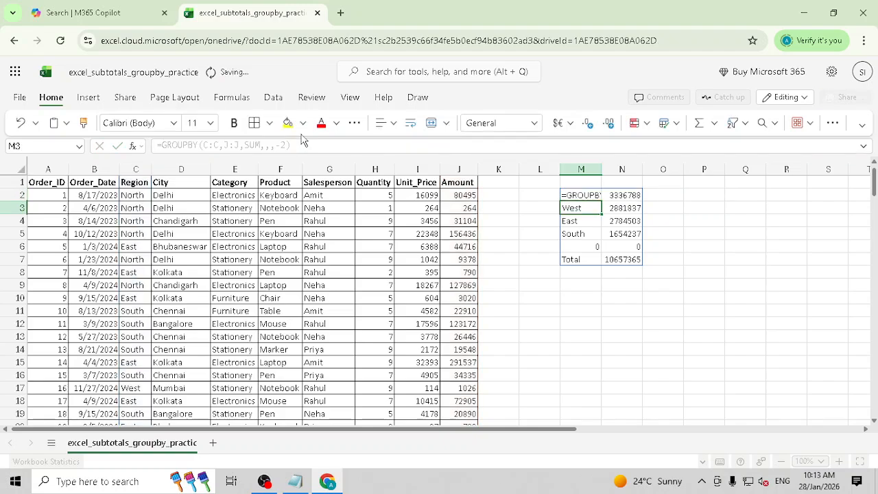
{"action": "key", "text": "Up"}
{"action": "key", "text": "Right"}
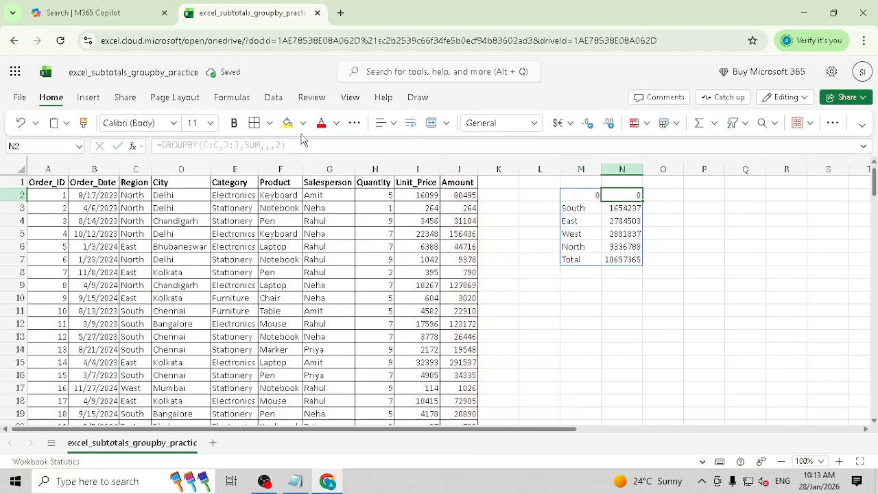
{"action": "key", "text": "Left"}
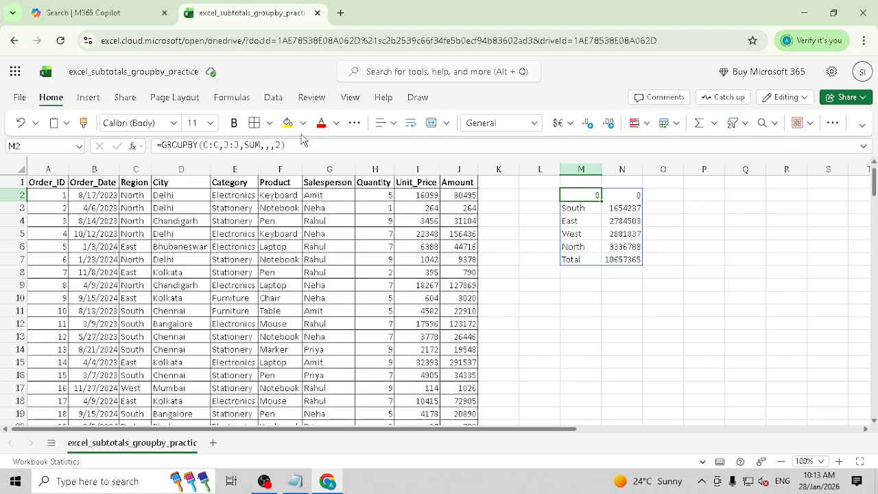
{"action": "key", "text": "Down"}
{"action": "key", "text": "Right"}
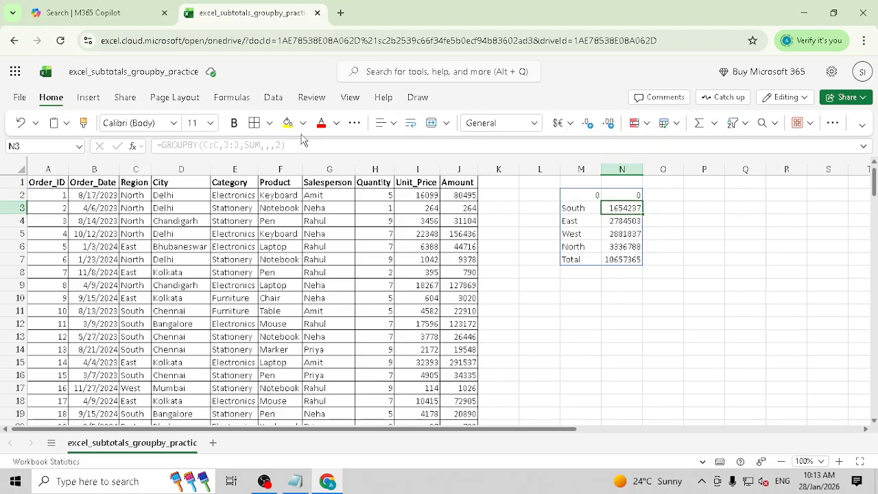
{"action": "key", "text": "Down"}
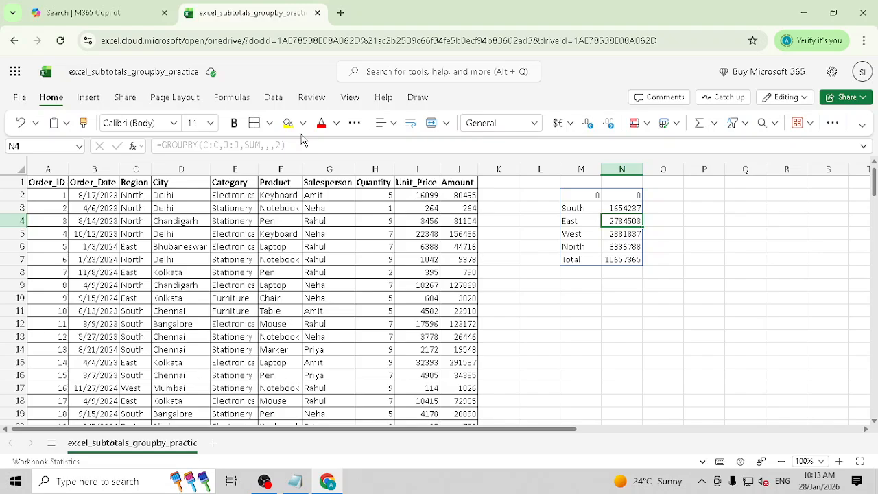
{"action": "key", "text": "Down"}
{"action": "key", "text": "Down"}
{"action": "key", "text": "Down"}
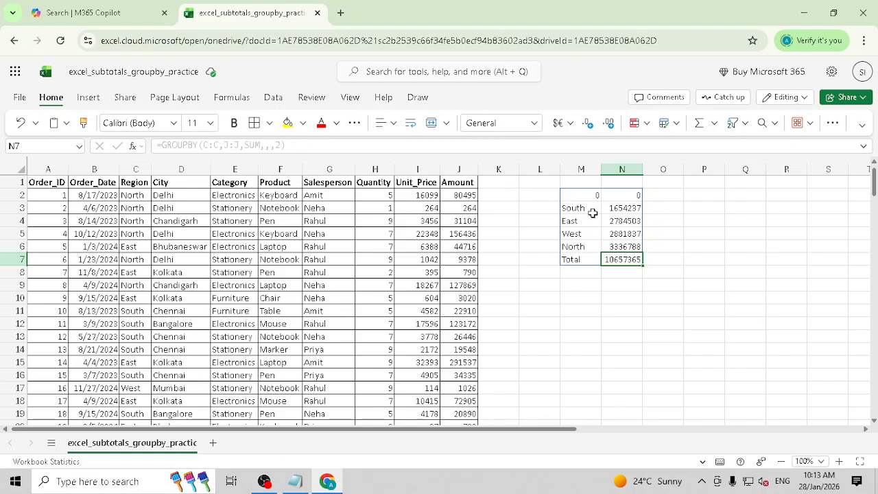
{"action": "left_click_drag", "start_coordinate": [587, 211], "coordinate": [618, 246]}
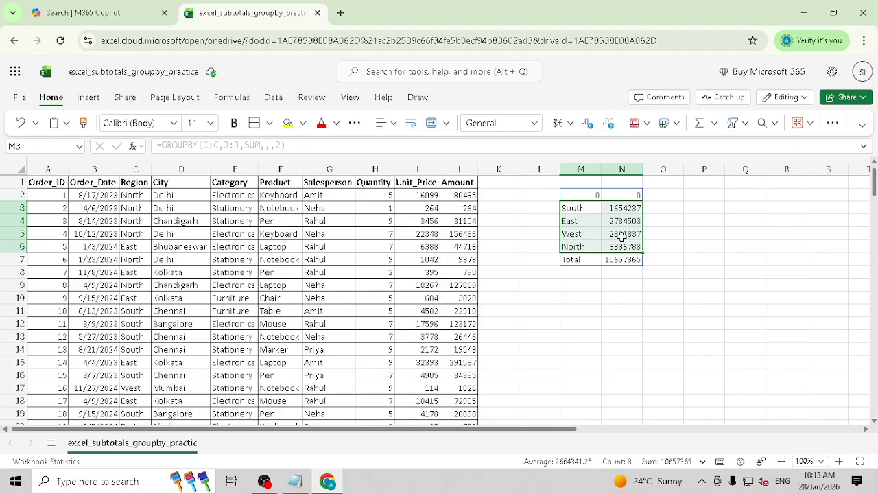
{"action": "left_click", "coordinate": [721, 199]}
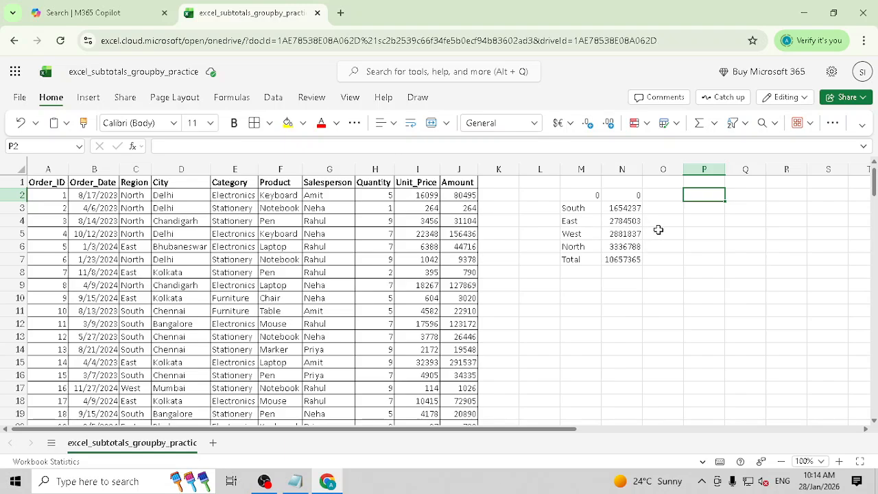
- In P2, start a GROUPBY formula with the City range D1:D201 as row field
{"action": "type", "text": "=GRO"}
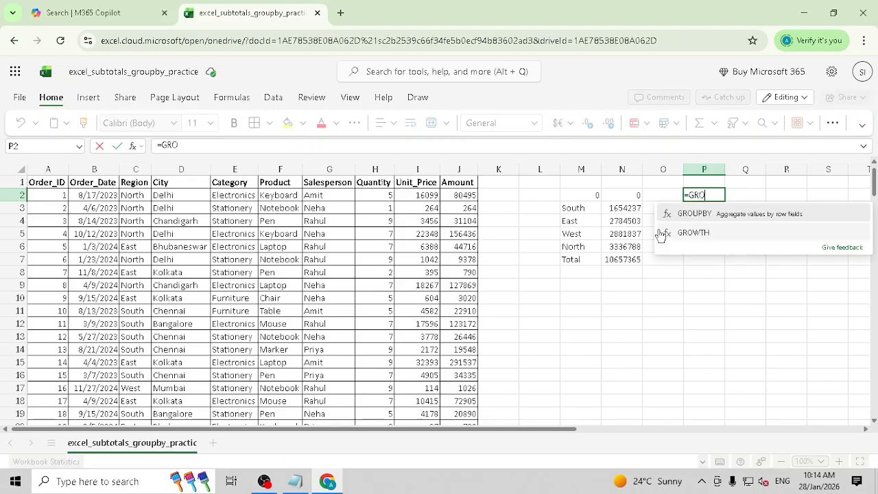
{"action": "double_click", "coordinate": [686, 213]}
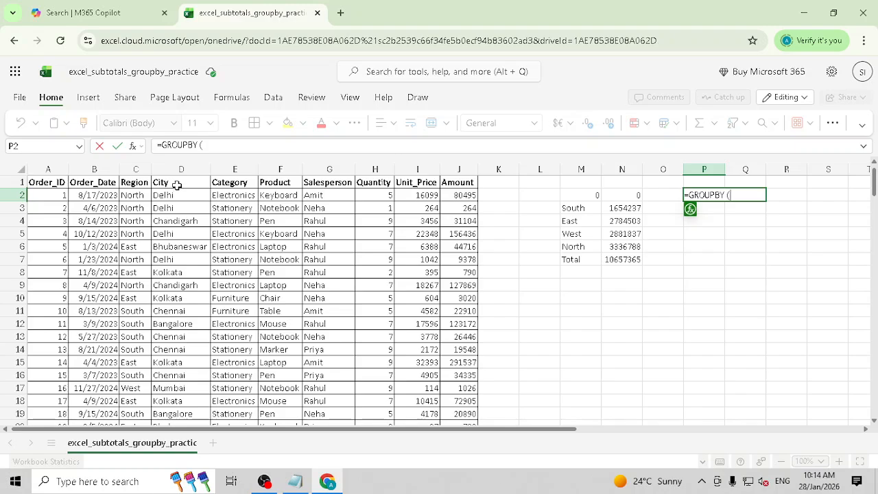
{"action": "left_click", "coordinate": [179, 181]}
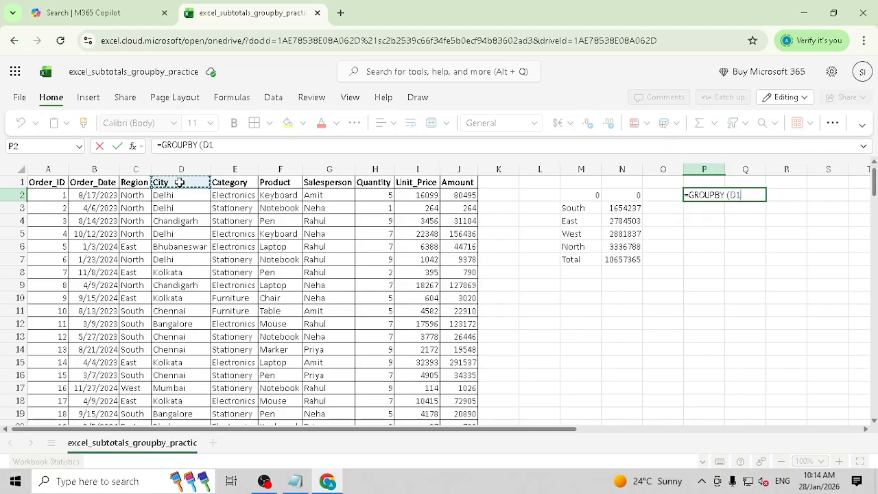
{"action": "key", "text": "ctrl+shift+Down"}
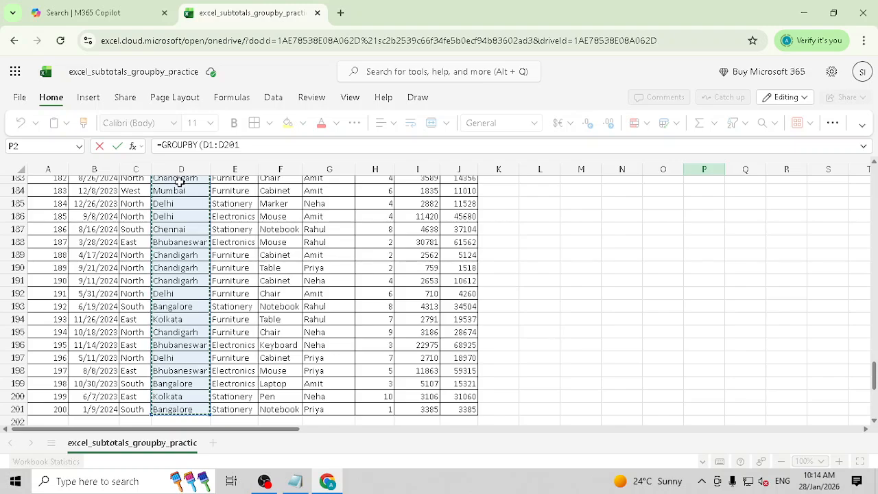
{"action": "scroll", "coordinate": [502, 241], "scroll_direction": "up", "scroll_amount": 20}
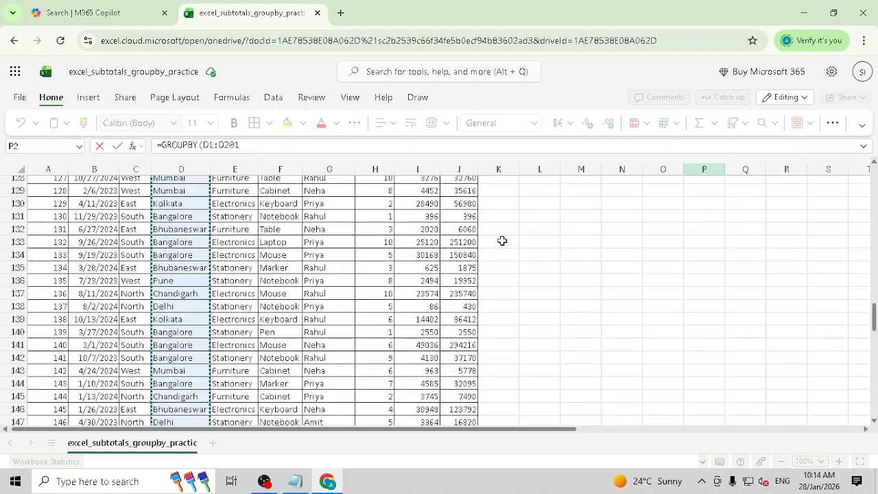
{"action": "scroll", "coordinate": [502, 241], "scroll_direction": "up", "scroll_amount": 17}
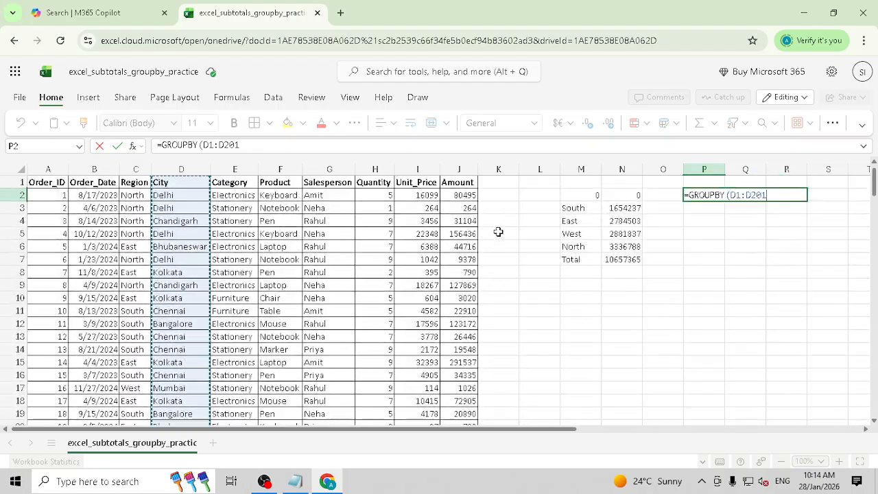
{"action": "left_click", "coordinate": [267, 145]}
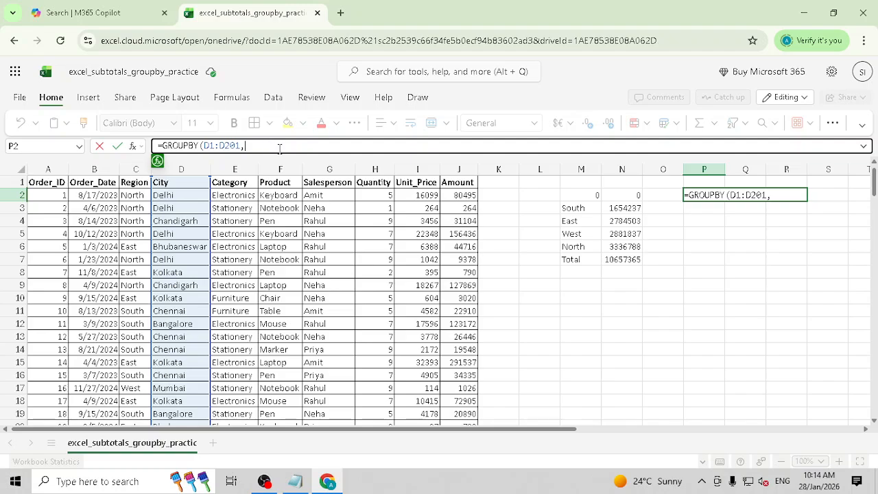
- Add the Quantity range H1:H201 as the values argument
{"action": "left_click", "coordinate": [385, 182]}
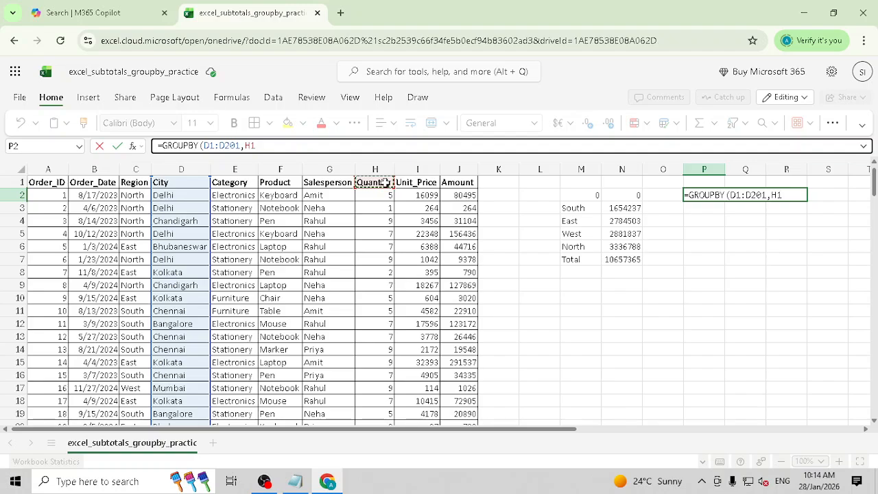
{"action": "key", "text": "shift+Down"}
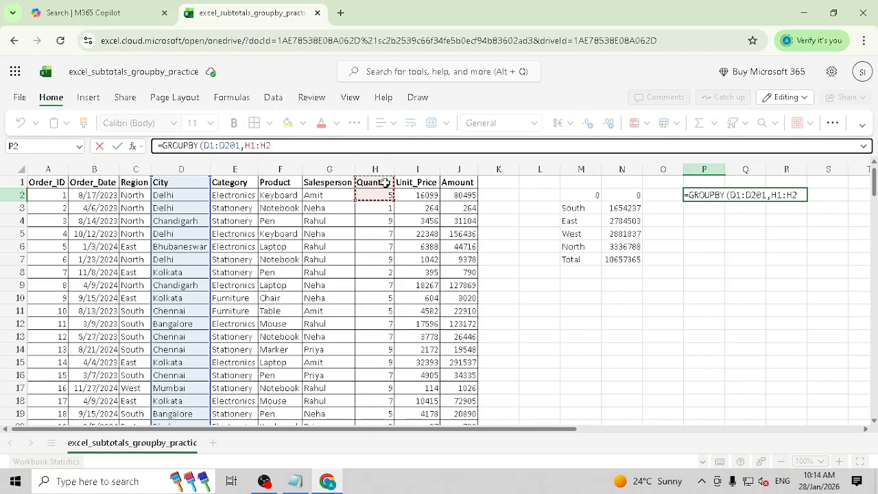
{"action": "key", "text": "Down"}
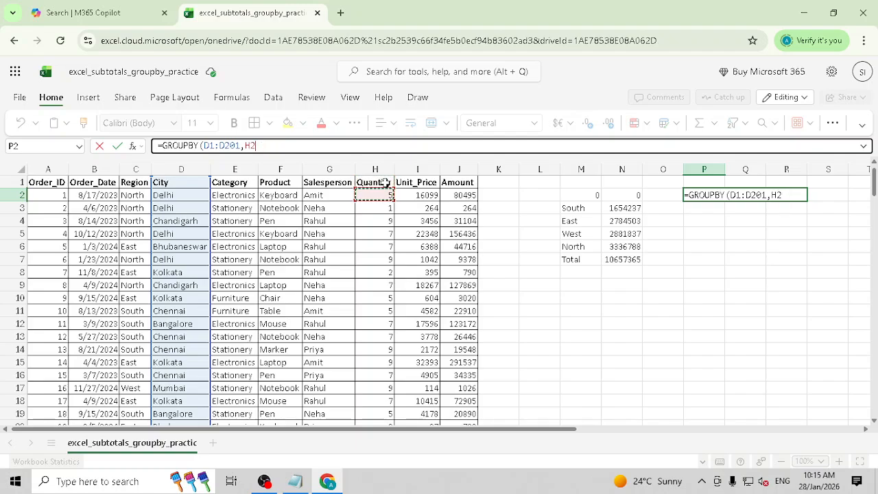
{"action": "key", "text": "shift+Down"}
{"action": "key", "text": "shift+Down"}
{"action": "key", "text": "shift+Down"}
{"action": "key", "text": "shift+Down"}
{"action": "key", "text": "shift+Down"}
{"action": "key", "text": "shift+Down"}
{"action": "key", "text": "shift+Down"}
{"action": "key", "text": "shift+Down"}
{"action": "key", "text": "shift+Down"}
{"action": "key", "text": "shift+Down"}
{"action": "key", "text": "shift+Down"}
{"action": "key", "text": "shift+Down"}
{"action": "key", "text": "shift+Down"}
{"action": "key", "text": "shift+Down"}
{"action": "key", "text": "shift+Down"}
{"action": "key", "text": "shift+Down"}
{"action": "key", "text": "shift+Down"}
{"action": "key", "text": "shift+Down"}
{"action": "key", "text": "shift+Down"}
{"action": "key", "text": "shift+Down"}
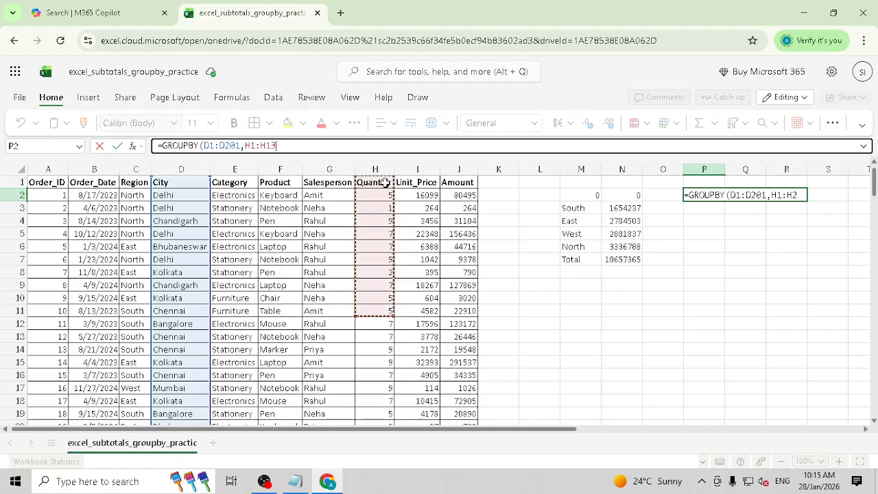
{"action": "key", "text": "shift+Down"}
{"action": "key", "text": "shift+Down"}
{"action": "key", "text": "shift+Down"}
{"action": "key", "text": "shift+Down"}
{"action": "key", "text": "shift+Down"}
{"action": "key", "text": "shift+Down"}
{"action": "key", "text": "shift+Down"}
{"action": "key", "text": "shift+Down"}
{"action": "key", "text": "shift+Down"}
{"action": "key", "text": "shift+Down"}
{"action": "key", "text": "shift+Down"}
{"action": "key", "text": "shift+Down"}
{"action": "key", "text": "shift+Down"}
{"action": "key", "text": "shift+Down"}
{"action": "key", "text": "shift+Down"}
{"action": "key", "text": "shift+Down"}
{"action": "key", "text": "shift+Down"}
{"action": "key", "text": "shift+Down"}
{"action": "key", "text": "shift+Down"}
{"action": "key", "text": "shift+Down"}
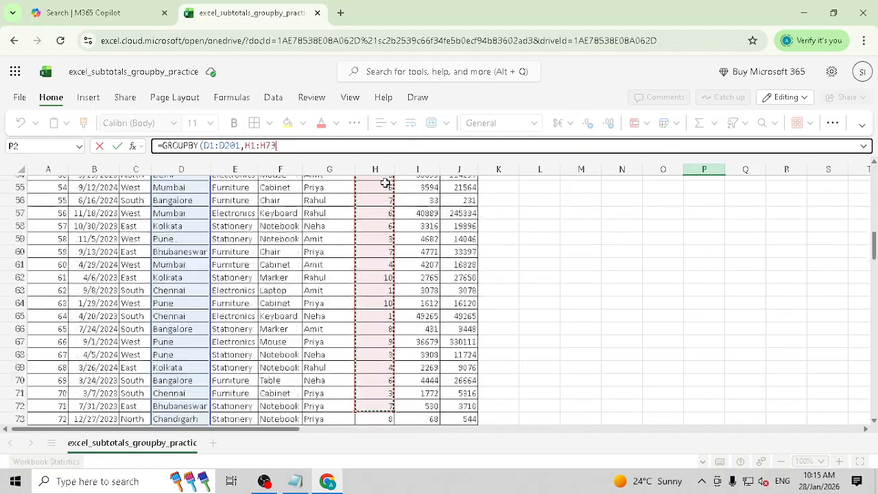
{"action": "key", "text": "shift+Down"}
{"action": "key", "text": "shift+Down"}
{"action": "key", "text": "shift+Down"}
{"action": "key", "text": "shift+Down"}
{"action": "key", "text": "shift+Down"}
{"action": "key", "text": "shift+Down"}
{"action": "key", "text": "shift+Down"}
{"action": "key", "text": "shift+Down"}
{"action": "key", "text": "shift+Down"}
{"action": "key", "text": "shift+Down"}
{"action": "key", "text": "shift+Down"}
{"action": "key", "text": "shift+Down"}
{"action": "key", "text": "shift+Down"}
{"action": "key", "text": "shift+Down"}
{"action": "key", "text": "shift+Down"}
{"action": "key", "text": "shift+Down"}
{"action": "key", "text": "shift+Down"}
{"action": "key", "text": "shift+Down"}
{"action": "key", "text": "shift+Down"}
{"action": "key", "text": "shift+Down"}
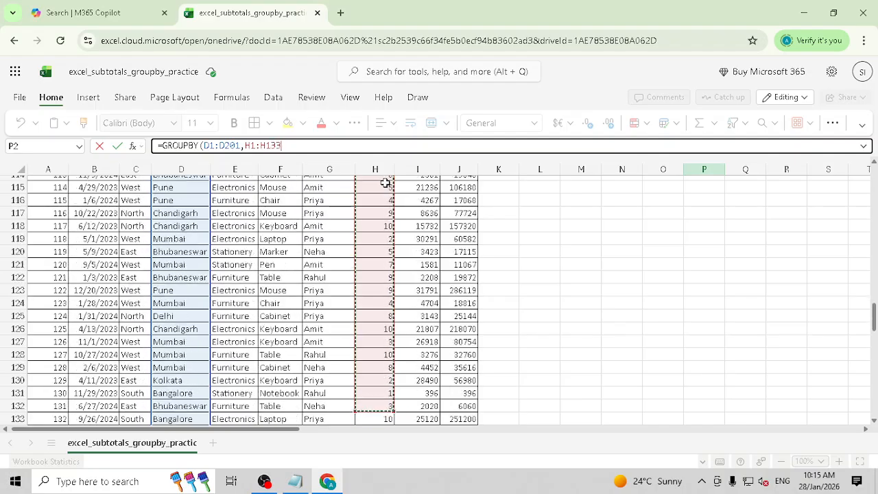
{"action": "key", "text": "shift+Down"}
{"action": "key", "text": "shift+Down"}
{"action": "key", "text": "shift+Down"}
{"action": "key", "text": "shift+Down"}
{"action": "key", "text": "shift+Down"}
{"action": "key", "text": "shift+Down"}
{"action": "key", "text": "shift+Down"}
{"action": "key", "text": "shift+Down"}
{"action": "key", "text": "shift+Down"}
{"action": "key", "text": "shift+Down"}
{"action": "key", "text": "shift+Down"}
{"action": "key", "text": "shift+Down"}
{"action": "key", "text": "shift+Down"}
{"action": "key", "text": "shift+Down"}
{"action": "key", "text": "shift+Down"}
{"action": "key", "text": "shift+Down"}
{"action": "key", "text": "shift+Down"}
{"action": "key", "text": "shift+Down"}
{"action": "key", "text": "shift+Down"}
{"action": "key", "text": "shift+Down"}
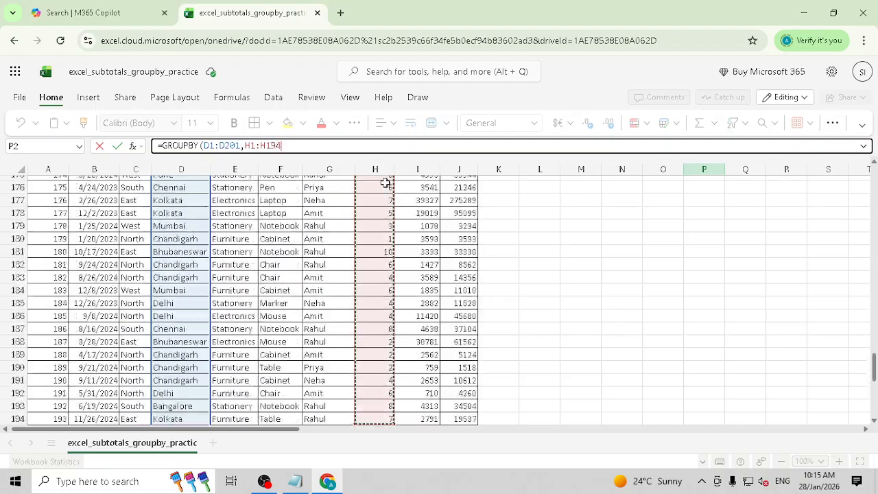
{"action": "key", "text": "shift+Up"}
{"action": "key", "text": "shift+Up"}
{"action": "key", "text": "shift+Up"}
{"action": "key", "text": "shift+Up"}
{"action": "key", "text": "shift+Up"}
{"action": "key", "text": "shift+Up"}
{"action": "key", "text": "shift+Up"}
{"action": "key", "text": "shift+Up"}
{"action": "key", "text": "shift+Up"}
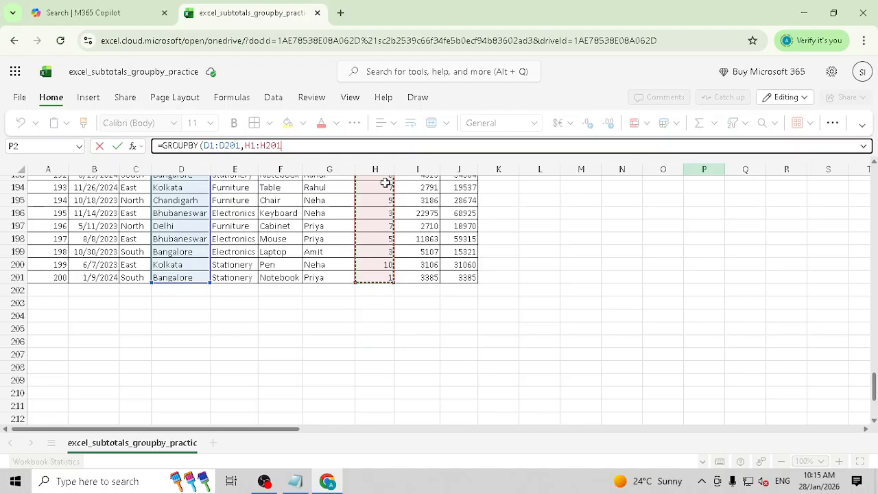
{"action": "scroll", "coordinate": [366, 154], "scroll_direction": "up", "scroll_amount": 20}
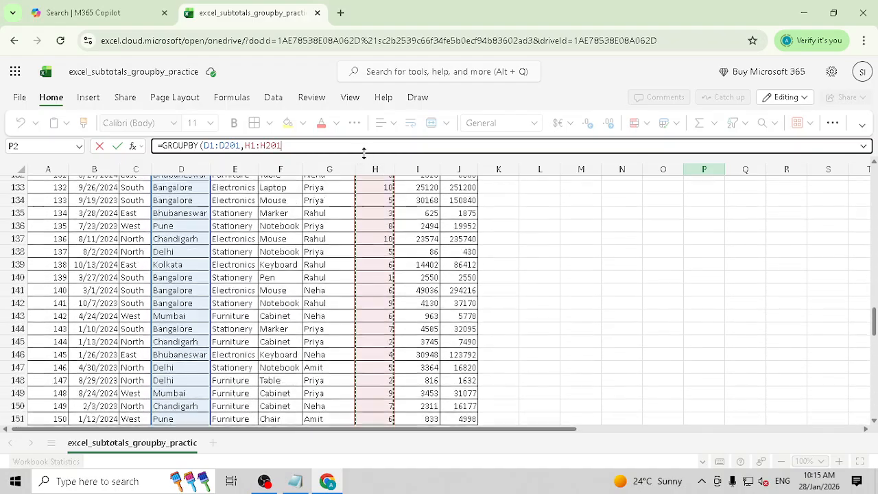
{"action": "scroll", "coordinate": [367, 149], "scroll_direction": "up", "scroll_amount": 20}
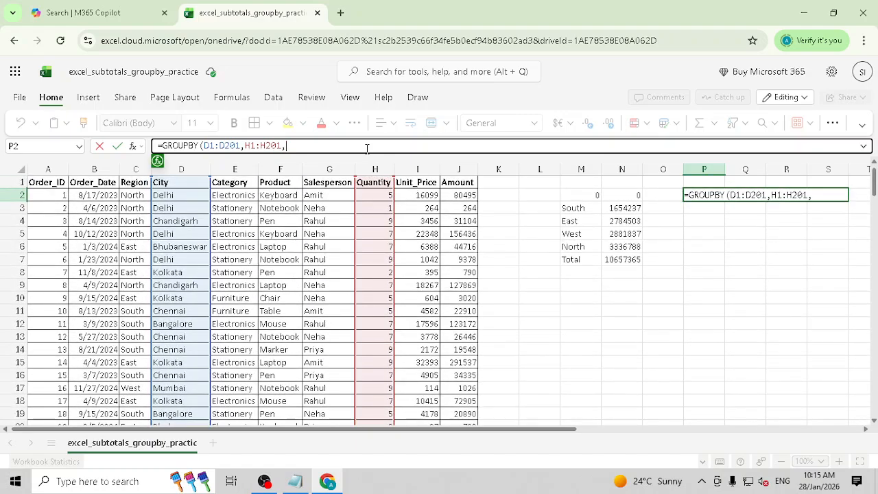
- Finish the formula with SUM and sort 1: =GROUPBY(D1:D201,H1:H201,SUM,,,1)
{"action": "type", "text": "S"}
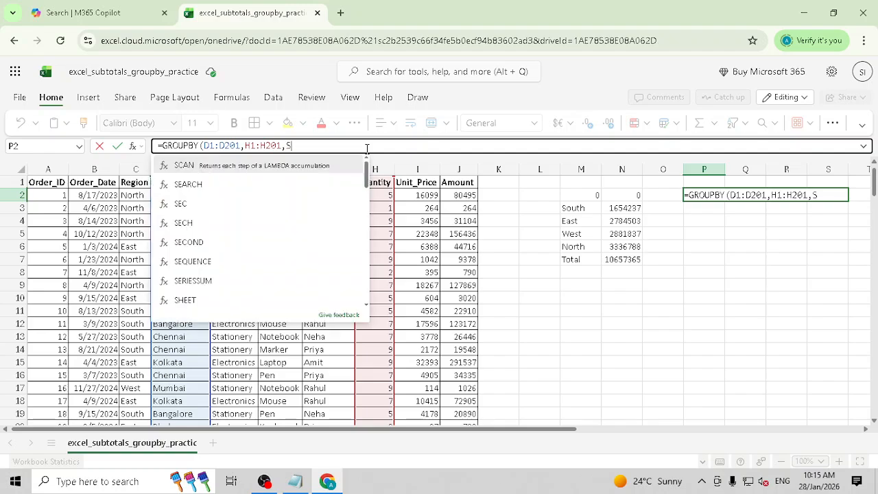
{"action": "type", "text": "UM"}
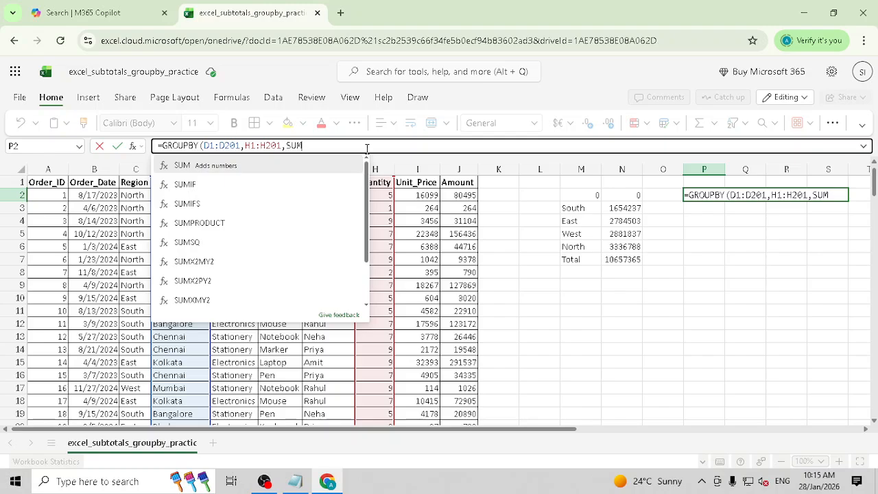
{"action": "key", "text": "BackSpace"}
{"action": "key", "text": "BackSpace"}
{"action": "key", "text": "BackSpace"}
{"action": "type", "text": "COUT"}
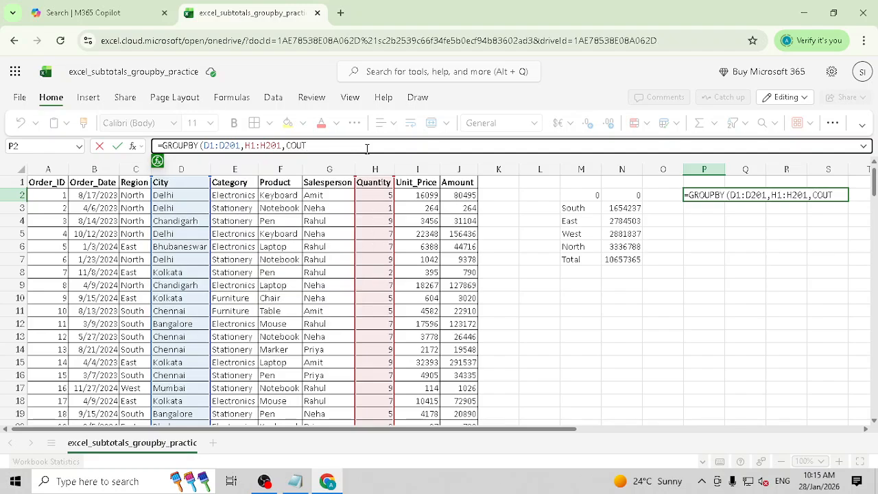
{"action": "key", "text": "BackSpace"}
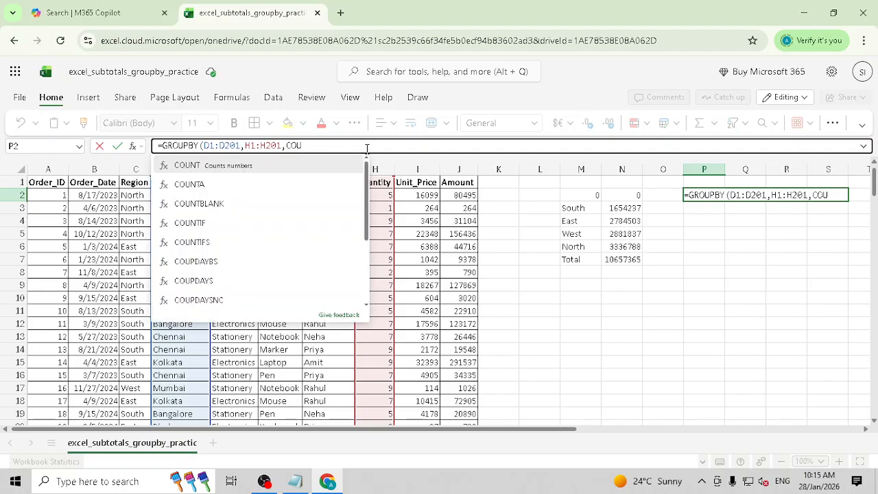
{"action": "key", "text": "BackSpace"}
{"action": "key", "text": "BackSpace"}
{"action": "key", "text": "BackSpace"}
{"action": "type", "text": "SUM"}
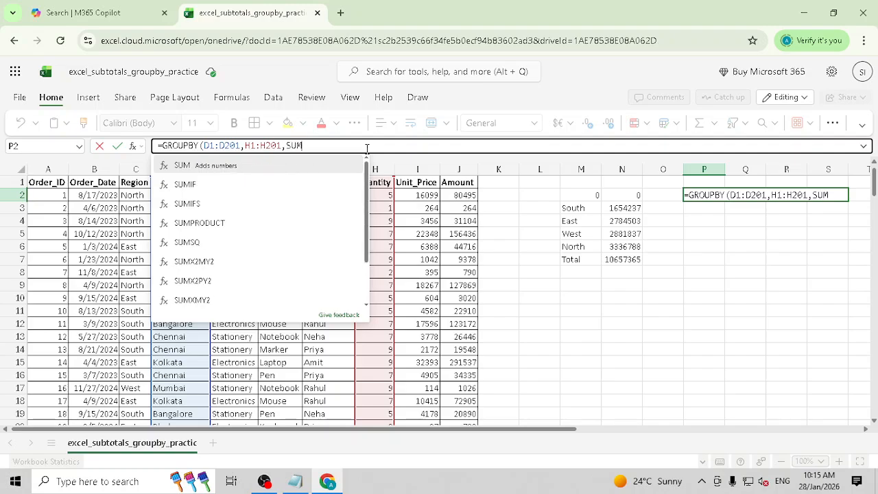
{"action": "type", "text": ",,,"}
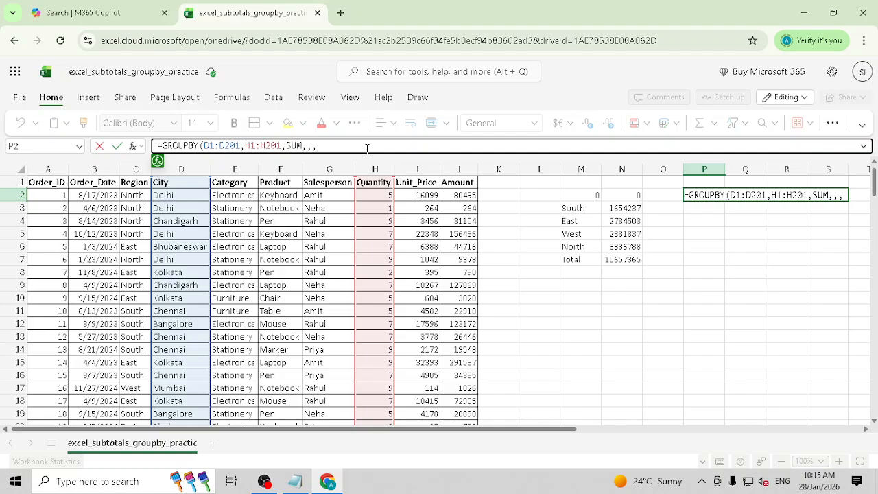
{"action": "type", "text": "-"}
{"action": "type", "text": "1"}
{"action": "key", "text": "BackSpace"}
{"action": "key", "text": "BackSpace"}
{"action": "type", "text": "1)"}
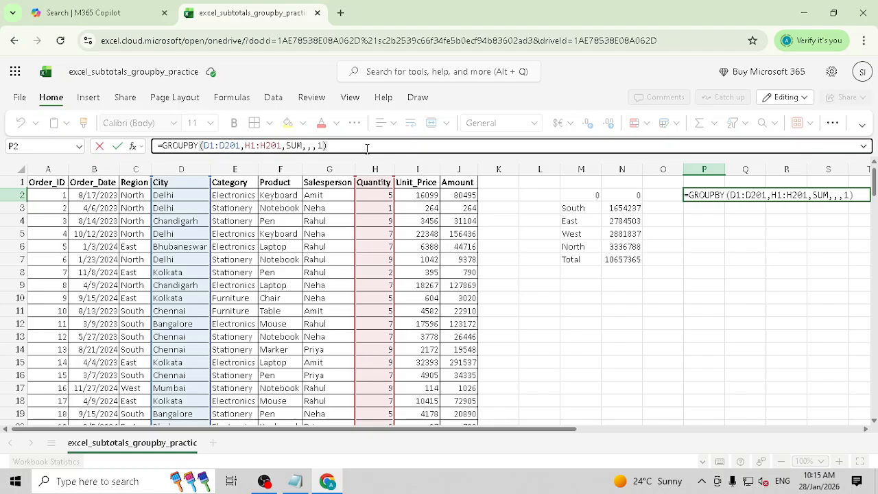
{"action": "key", "text": "Return"}
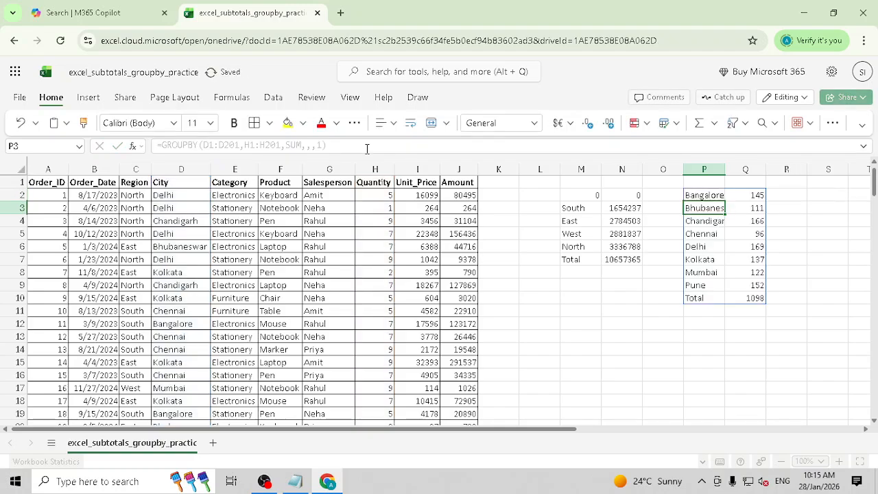
{"action": "key", "text": "Up"}
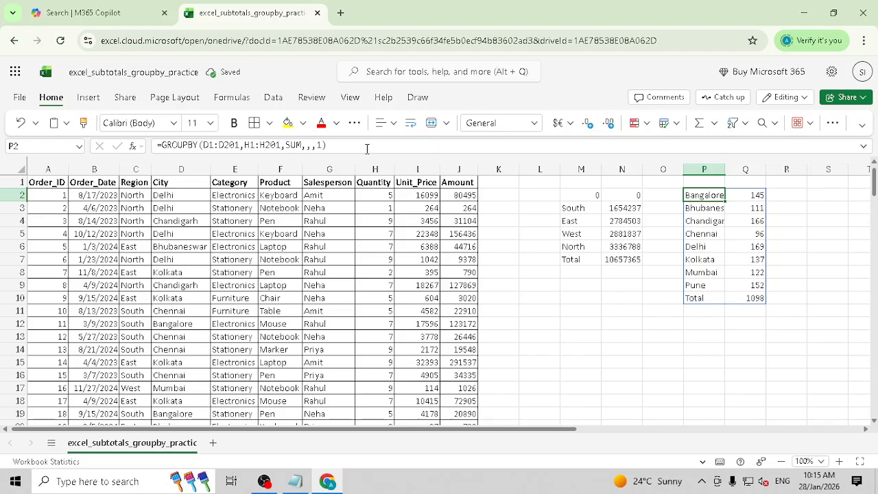
{"action": "key", "text": "Down"}
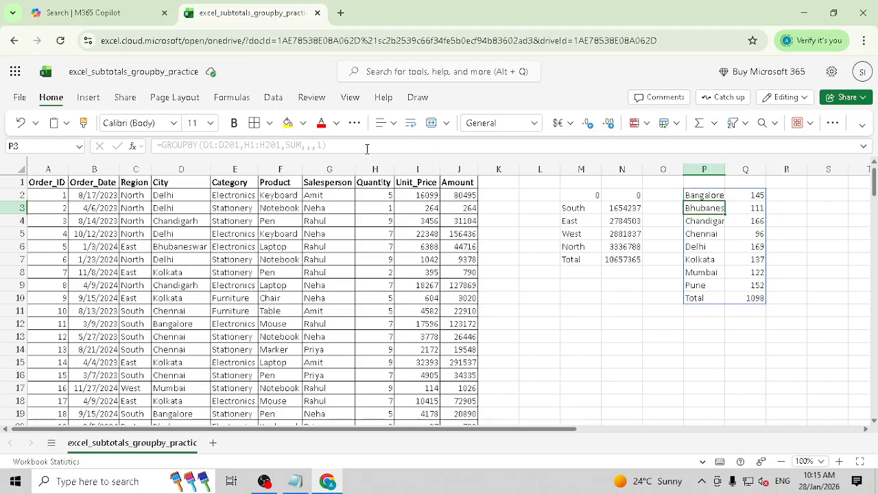
{"action": "key", "text": "Down"}
{"action": "key", "text": "Down"}
{"action": "key", "text": "Down"}
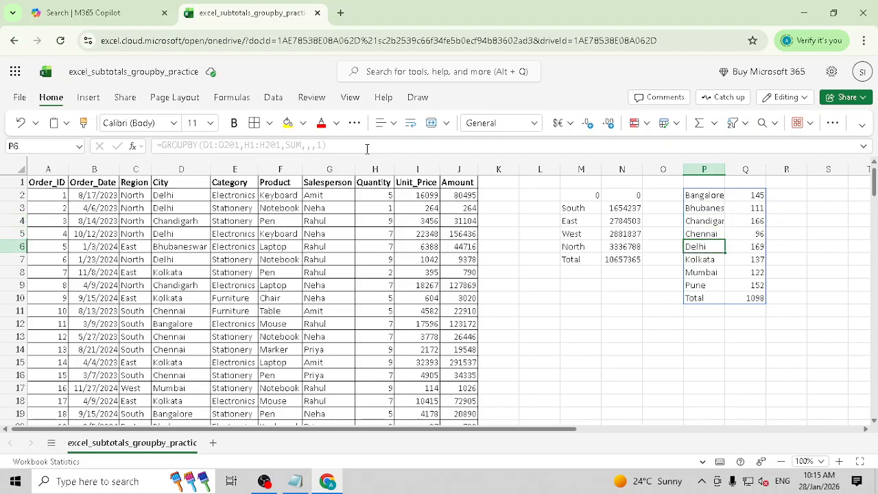
{"action": "key", "text": "Down"}
{"action": "key", "text": "Down"}
{"action": "key", "text": "Down"}
{"action": "key", "text": "Up"}
{"action": "key", "text": "Up"}
{"action": "key", "text": "Up"}
{"action": "key", "text": "Up"}
{"action": "key", "text": "Up"}
{"action": "key", "text": "Up"}
{"action": "key", "text": "Up"}
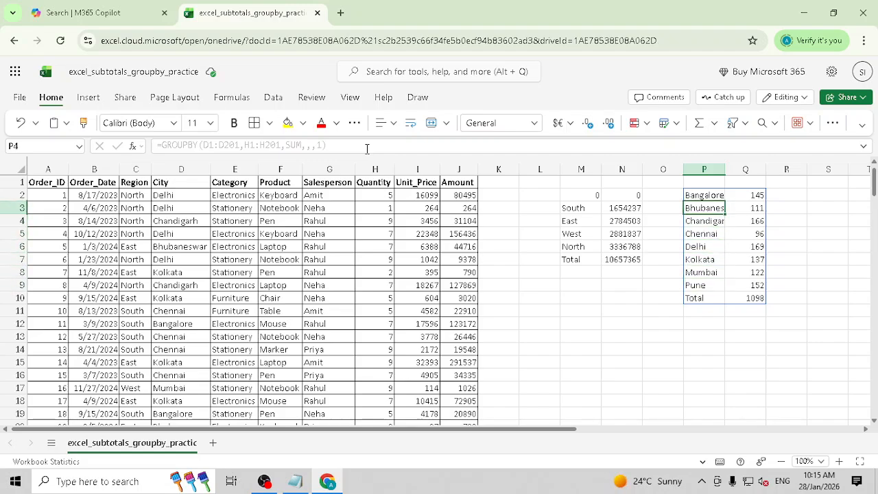
{"action": "key", "text": "Right"}
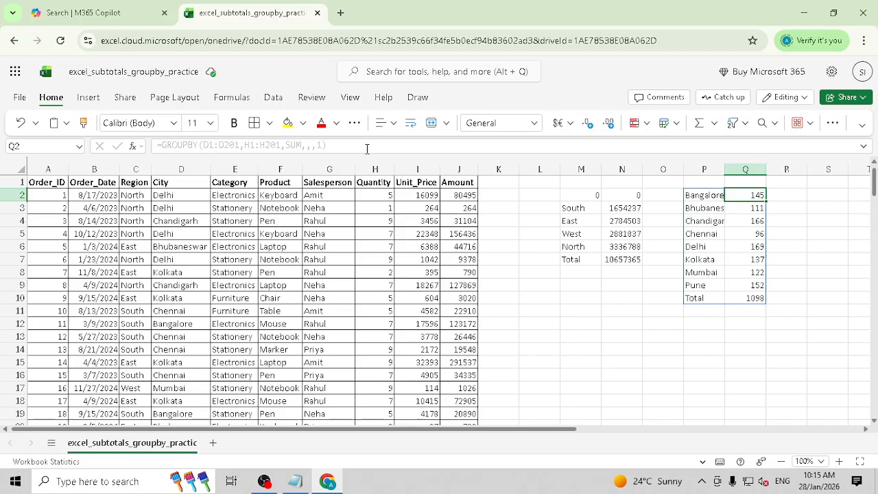
{"action": "key", "text": "Left"}
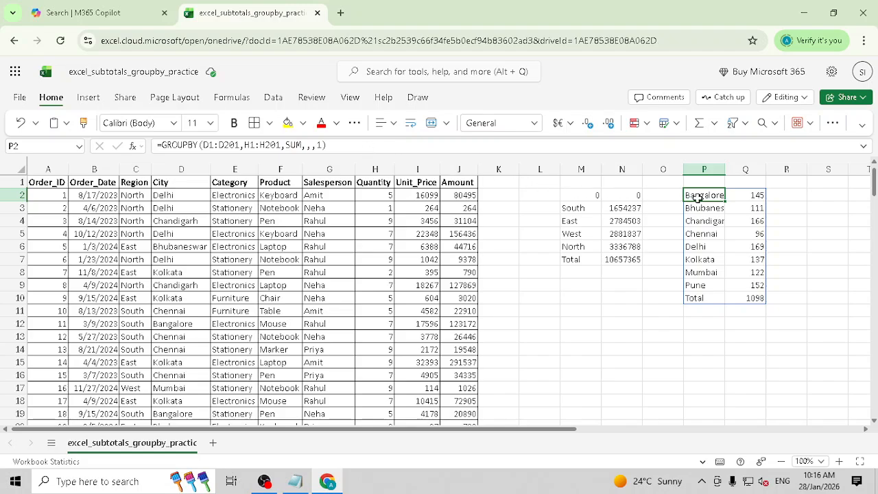
- Change P2's sort argument to 2, ordering cities by ascending Quantity total
{"action": "left_click", "coordinate": [321, 145]}
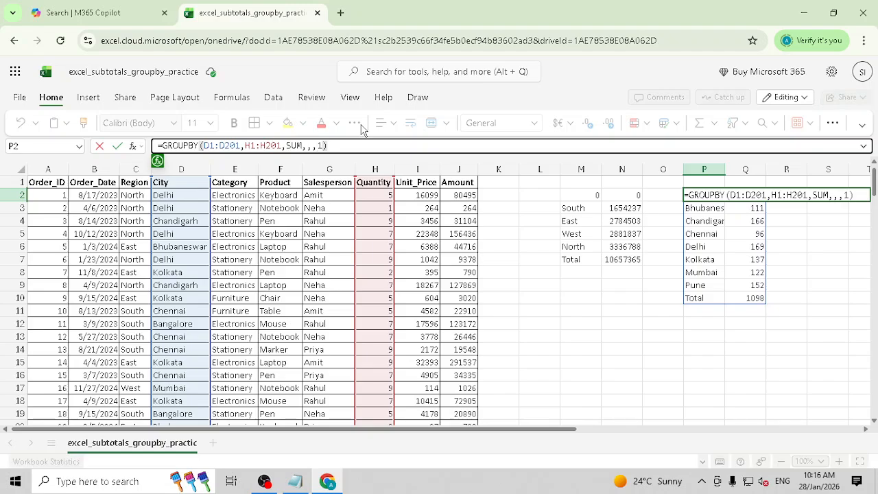
{"action": "key", "text": "Delete"}
{"action": "type", "text": "2"}
{"action": "key", "text": "Tab"}
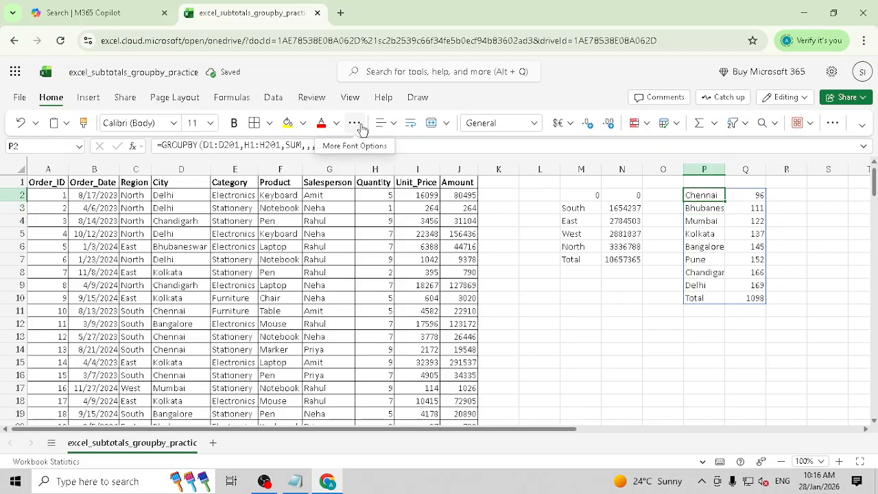
- Review the city totals, Chennai 96 to Delhi 169, then move along row 2 across the summaries
{"action": "key", "text": "Down"}
{"action": "key", "text": "Down"}
{"action": "key", "text": "Down"}
{"action": "key", "text": "Down"}
{"action": "key", "text": "Down"}
{"action": "key", "text": "Down"}
{"action": "key", "text": "Down"}
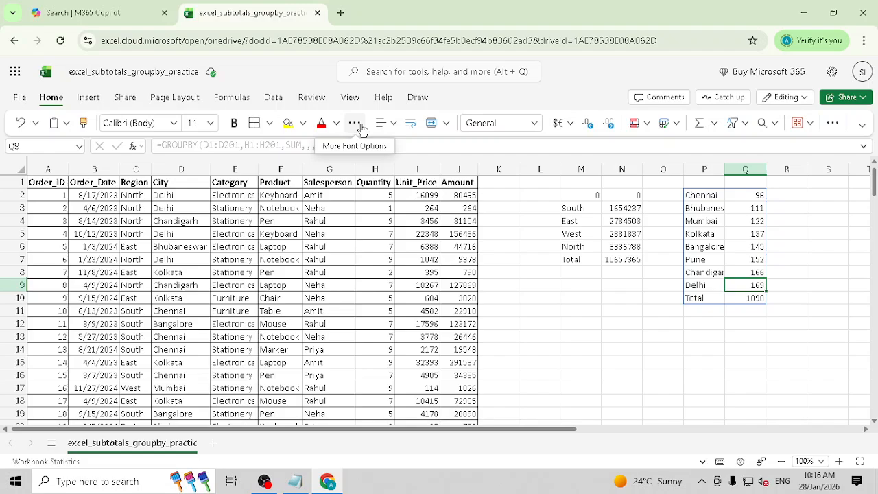
{"action": "key", "text": "Up"}
{"action": "key", "text": "Up"}
{"action": "key", "text": "Up"}
{"action": "key", "text": "Up"}
{"action": "key", "text": "Up"}
{"action": "key", "text": "Up"}
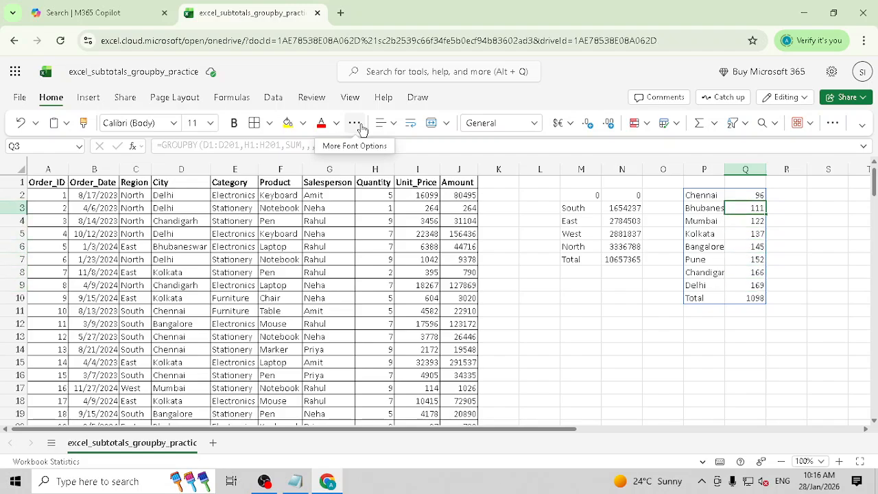
{"action": "key", "text": "Up"}
{"action": "key", "text": "Left"}
{"action": "key", "text": "Left"}
{"action": "key", "text": "Right"}
{"action": "key", "text": "Right"}
{"action": "key", "text": "Right"}
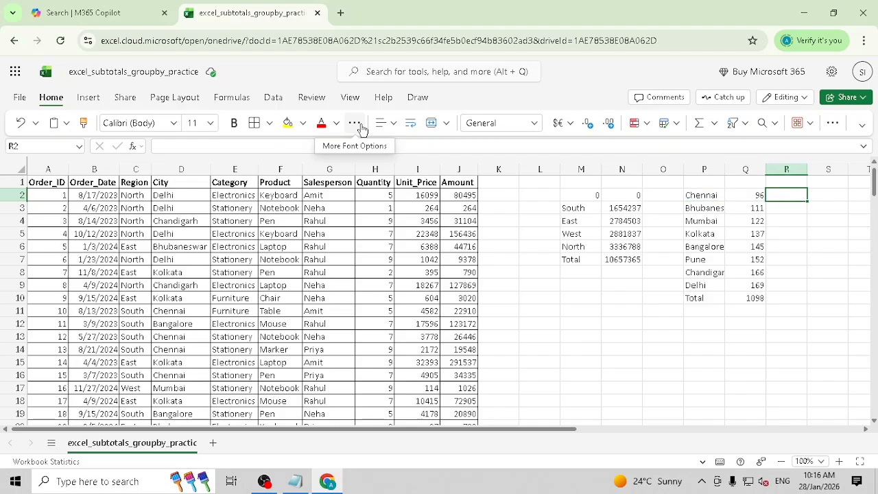
{"action": "key", "text": "Right"}
{"action": "key", "text": "Right"}
{"action": "key", "text": "Left"}
{"action": "key", "text": "Right"}
{"action": "key", "text": "Left"}
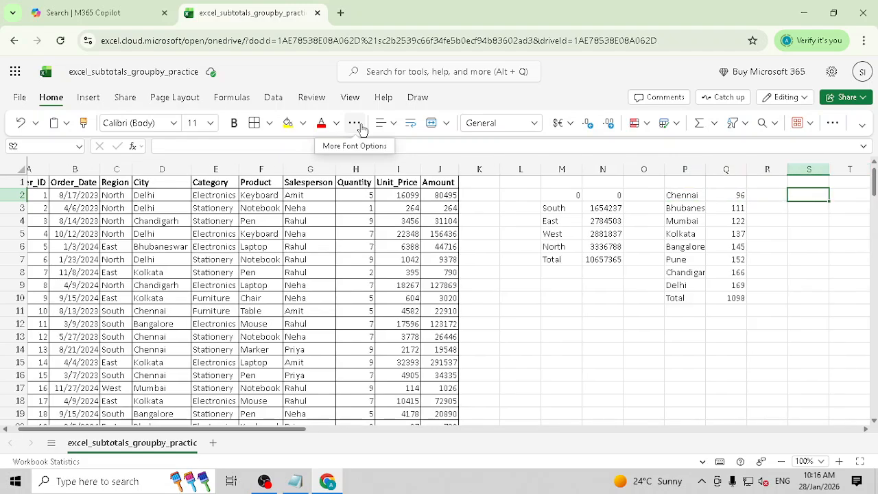
{"action": "key", "text": "Left"}
{"action": "key", "text": "Left"}
{"action": "key", "text": "Left"}
{"action": "key", "text": "Left"}
{"action": "key", "text": "Left"}
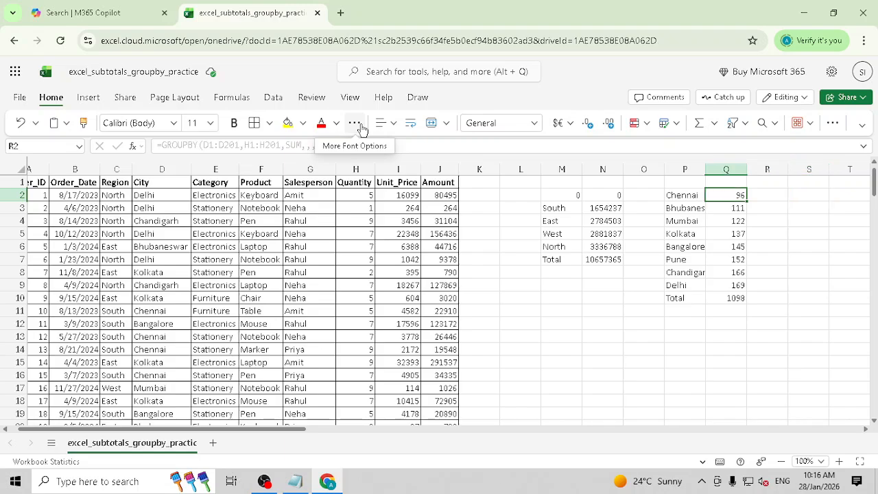
{"action": "key", "text": "Left"}
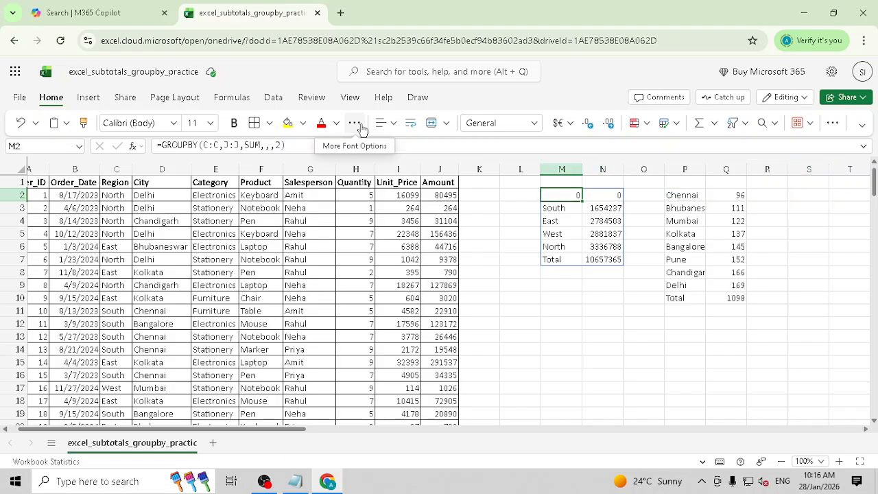
{"action": "mouse_move", "coordinate": [216, 145]}
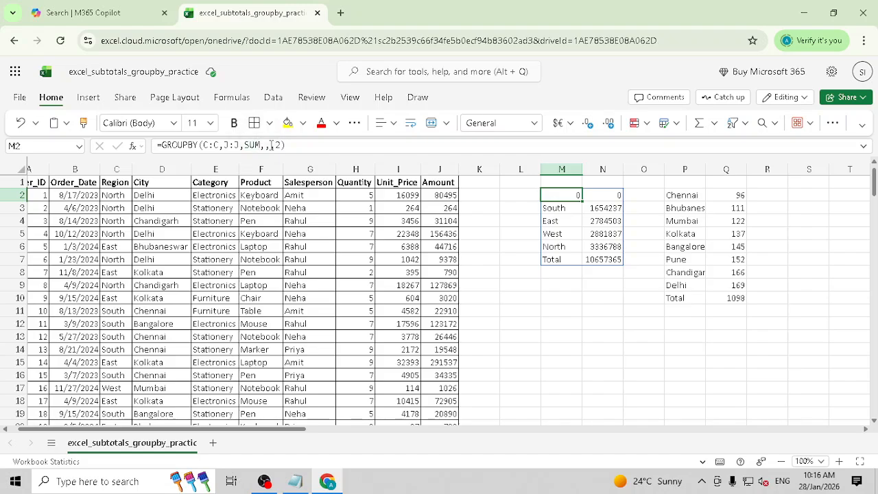
{"action": "mouse_move", "coordinate": [282, 149]}
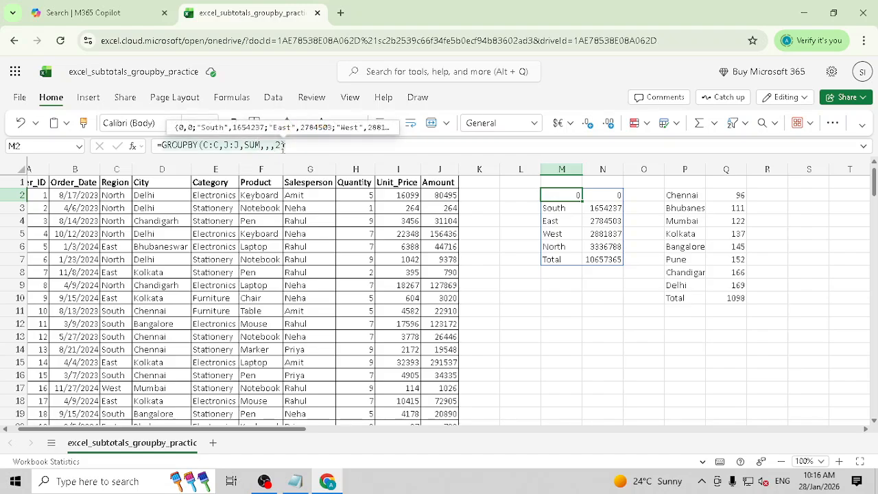
{"action": "key", "text": "Escape"}
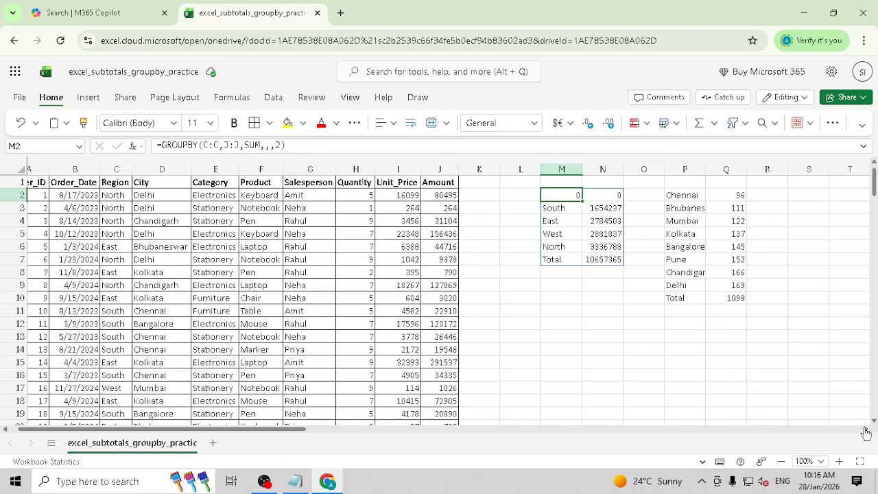
{"action": "scroll", "coordinate": [137, 233], "scroll_direction": "down", "scroll_amount": 2}
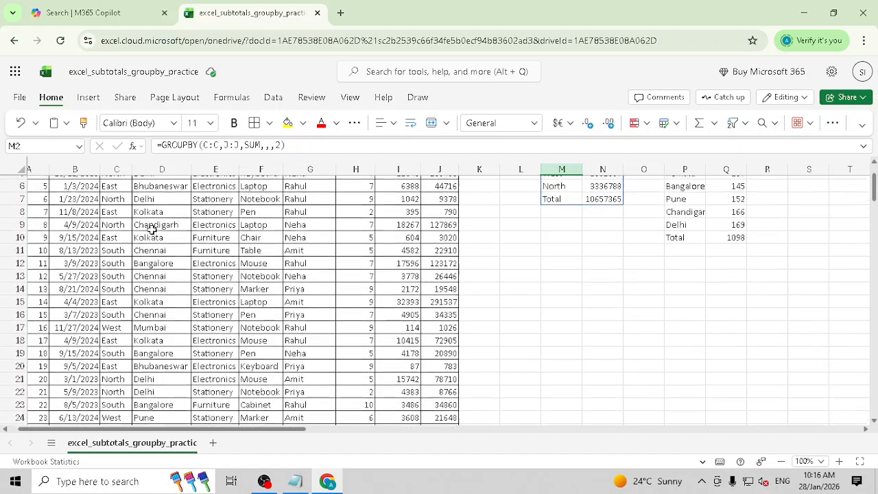
{"action": "scroll", "coordinate": [157, 219], "scroll_direction": "up", "scroll_amount": 2}
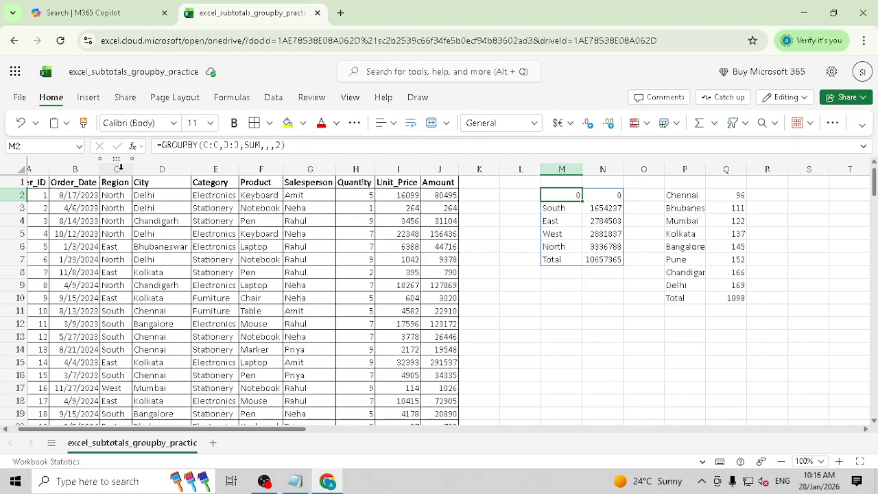
- In S2, start a GROUPBY formula with Region and City range C1:D201 as row fields
{"action": "left_click", "coordinate": [786, 199]}
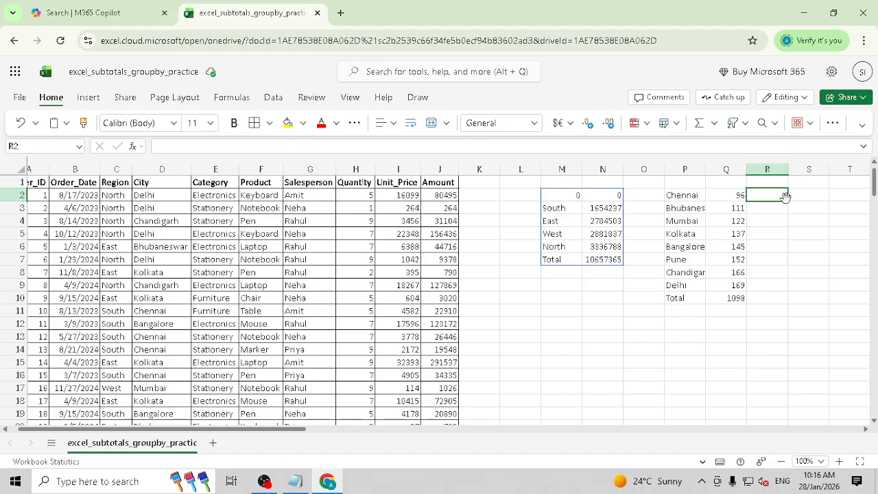
{"action": "key", "text": "Right"}
{"action": "key", "text": "Right"}
{"action": "key", "text": "Left"}
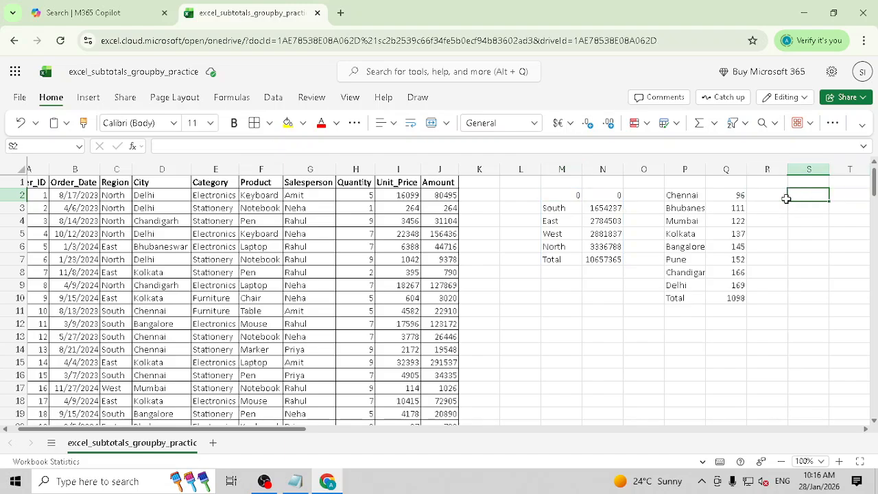
{"action": "type", "text": "=GROUP"}
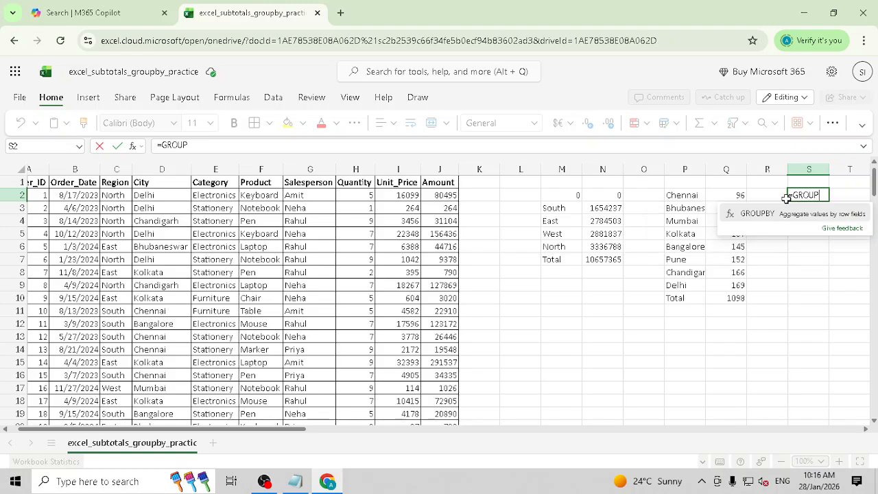
{"action": "left_click", "coordinate": [758, 213]}
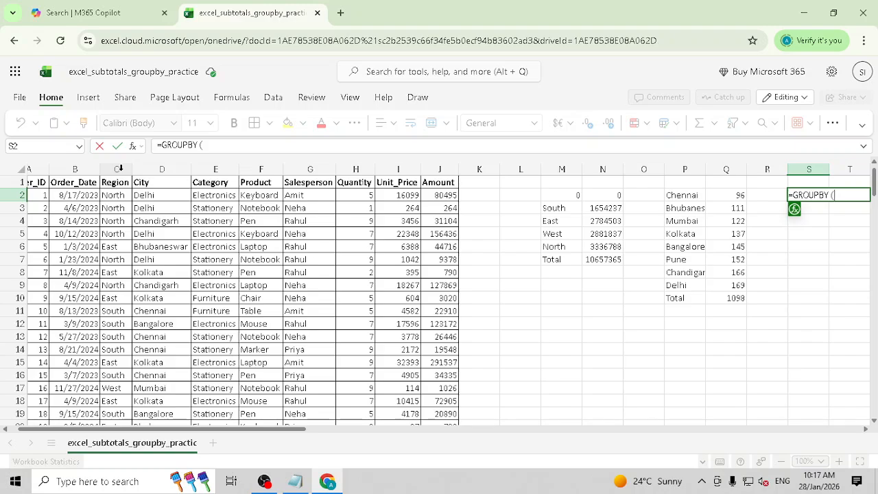
{"action": "left_click", "coordinate": [145, 182]}
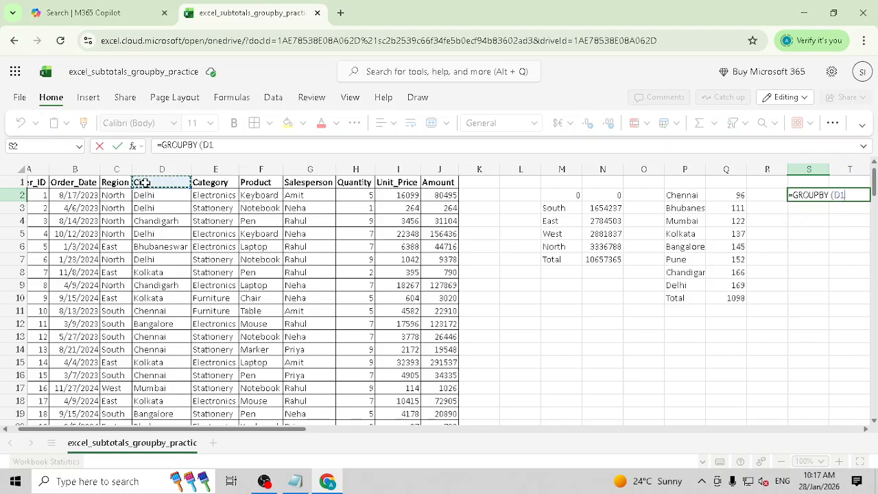
{"action": "left_click_drag", "start_coordinate": [108, 182], "coordinate": [166, 182]}
{"action": "key", "text": "ctrl+shift+Down"}
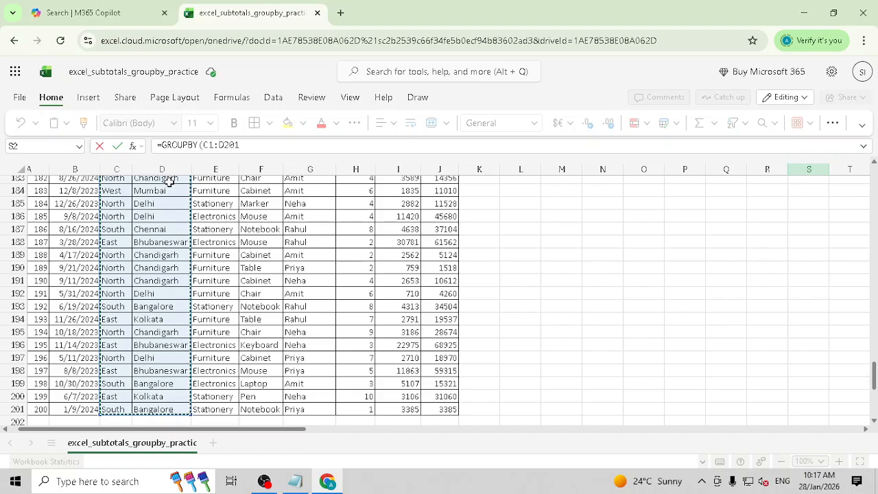
- Add the Amount range J1:J201 as the values argument
{"action": "left_click", "coordinate": [256, 144]}
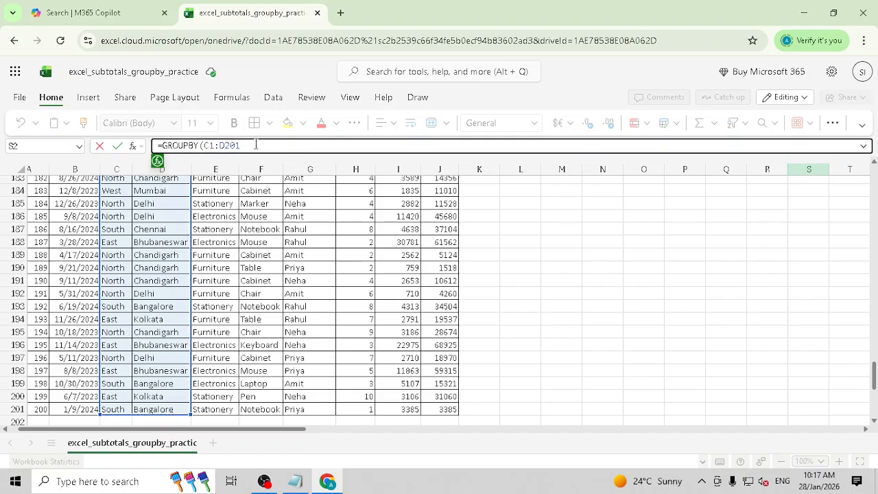
{"action": "scroll", "coordinate": [335, 216], "scroll_direction": "up", "scroll_amount": 20}
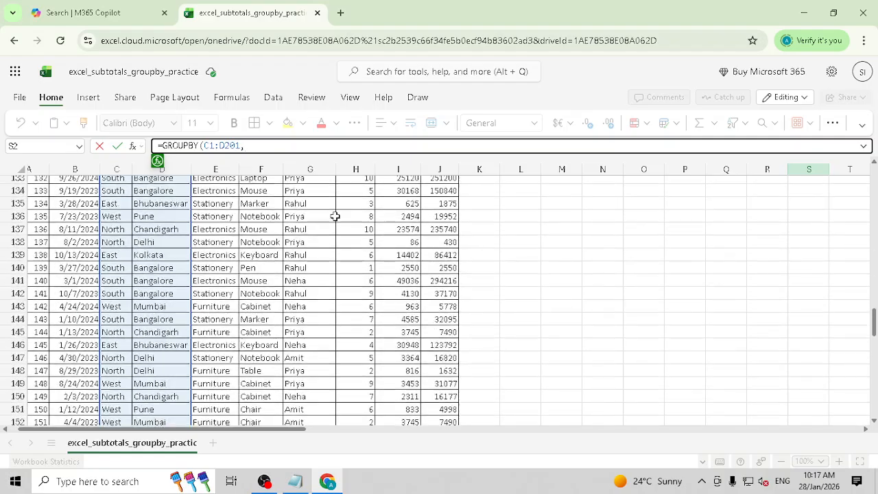
{"action": "scroll", "coordinate": [335, 216], "scroll_direction": "up", "scroll_amount": 8}
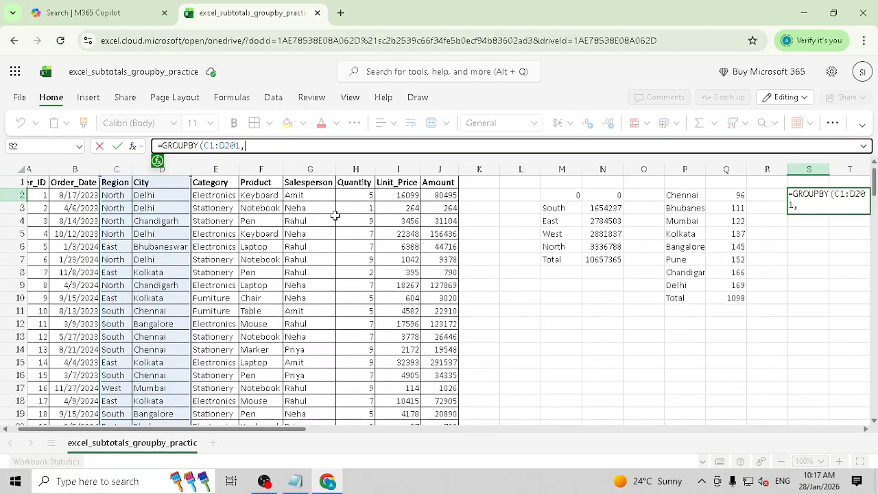
{"action": "left_click", "coordinate": [431, 186]}
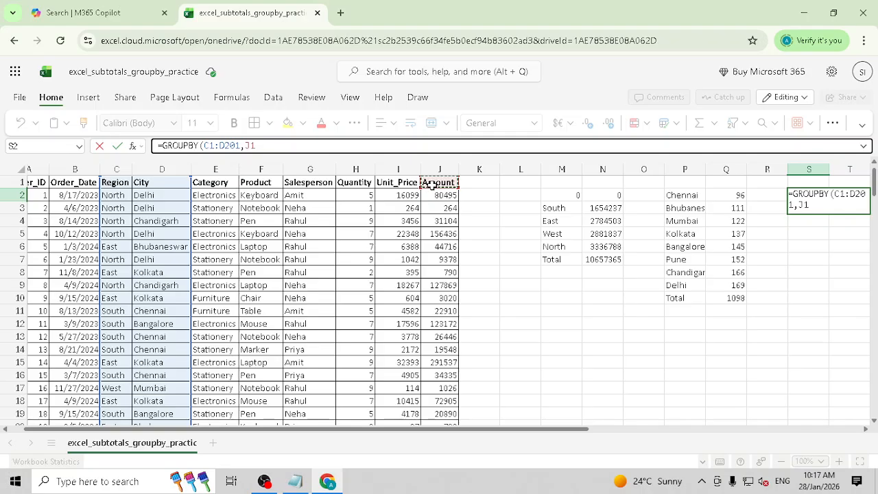
{"action": "key", "text": "shift+Down"}
{"action": "key", "text": "shift+Down"}
{"action": "key", "text": "shift+Down"}
{"action": "key", "text": "shift+Down"}
{"action": "key", "text": "shift+Down"}
{"action": "key", "text": "shift+Down"}
{"action": "key", "text": "shift+Down"}
{"action": "key", "text": "shift+Down"}
{"action": "key", "text": "shift+Down"}
{"action": "key", "text": "shift+Down"}
{"action": "key", "text": "shift+Down"}
{"action": "key", "text": "shift+Down"}
{"action": "key", "text": "shift+Down"}
{"action": "key", "text": "shift+Down"}
{"action": "key", "text": "shift+Down"}
{"action": "key", "text": "shift+Down"}
{"action": "key", "text": "shift+Down"}
{"action": "key", "text": "shift+Down"}
{"action": "key", "text": "shift+Down"}
{"action": "key", "text": "shift+Down"}
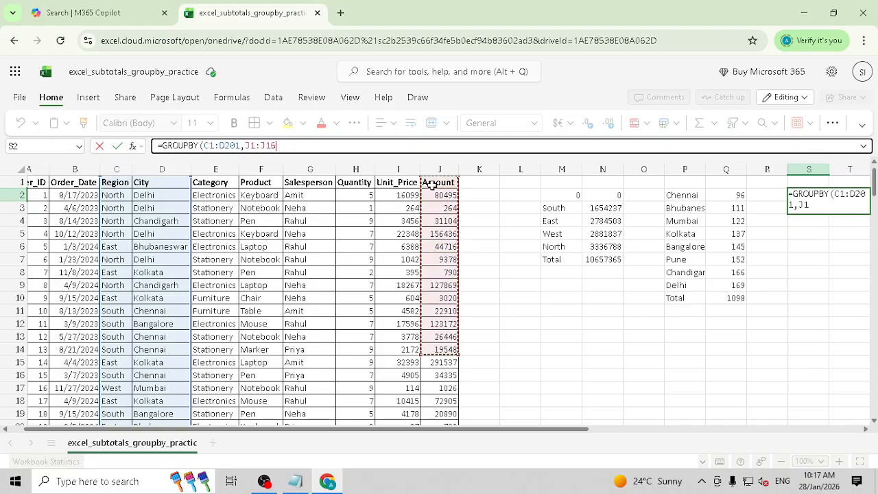
{"action": "key", "text": "shift+Down"}
{"action": "key", "text": "shift+Down"}
{"action": "key", "text": "shift+Down"}
{"action": "key", "text": "shift+Down"}
{"action": "key", "text": "shift+Down"}
{"action": "key", "text": "shift+Down"}
{"action": "key", "text": "shift+Down"}
{"action": "key", "text": "shift+Down"}
{"action": "key", "text": "shift+Down"}
{"action": "key", "text": "shift+Down"}
{"action": "key", "text": "shift+Down"}
{"action": "key", "text": "shift+Down"}
{"action": "key", "text": "shift+Down"}
{"action": "key", "text": "shift+Down"}
{"action": "key", "text": "shift+Down"}
{"action": "key", "text": "shift+Down"}
{"action": "key", "text": "shift+Down"}
{"action": "key", "text": "shift+Down"}
{"action": "key", "text": "shift+Down"}
{"action": "key", "text": "shift+Down"}
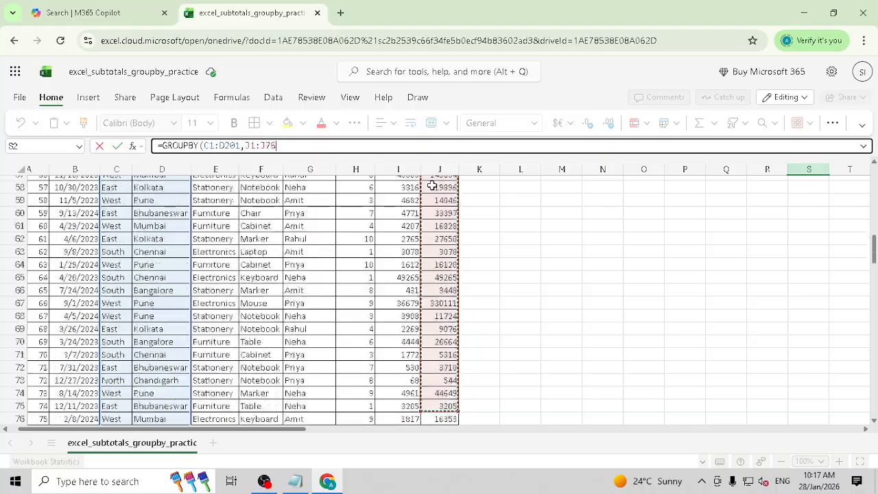
{"action": "key", "text": "shift+Down"}
{"action": "key", "text": "shift+Down"}
{"action": "key", "text": "shift+Down"}
{"action": "key", "text": "shift+Down"}
{"action": "key", "text": "shift+Down"}
{"action": "key", "text": "shift+Down"}
{"action": "key", "text": "shift+Down"}
{"action": "key", "text": "shift+Down"}
{"action": "key", "text": "shift+Down"}
{"action": "key", "text": "shift+Down"}
{"action": "key", "text": "shift+Down"}
{"action": "key", "text": "shift+Down"}
{"action": "key", "text": "shift+Down"}
{"action": "key", "text": "shift+Down"}
{"action": "key", "text": "shift+Down"}
{"action": "key", "text": "shift+Down"}
{"action": "key", "text": "shift+Down"}
{"action": "key", "text": "shift+Down"}
{"action": "key", "text": "shift+Down"}
{"action": "key", "text": "shift+Down"}
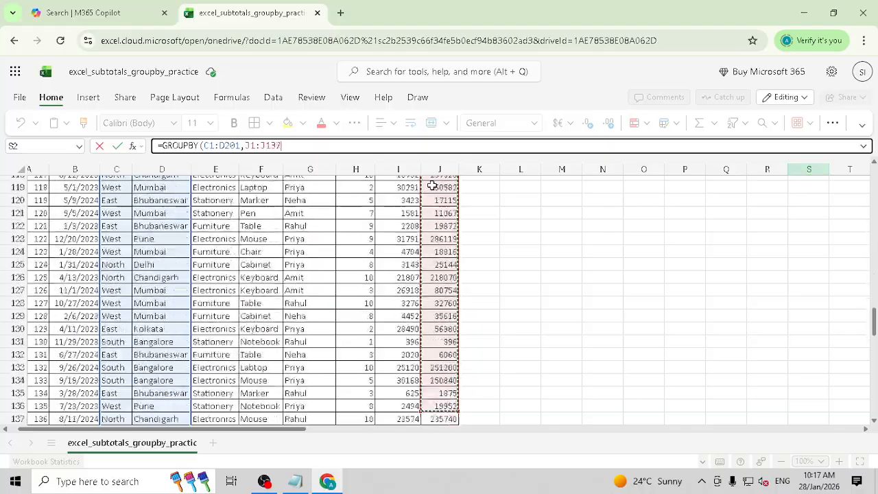
{"action": "key", "text": "shift+Down"}
{"action": "key", "text": "shift+Down"}
{"action": "key", "text": "shift+Down"}
{"action": "key", "text": "shift+Down"}
{"action": "key", "text": "shift+Down"}
{"action": "key", "text": "shift+Down"}
{"action": "key", "text": "shift+Down"}
{"action": "key", "text": "shift+Down"}
{"action": "key", "text": "shift+Down"}
{"action": "key", "text": "shift+Down"}
{"action": "key", "text": "shift+Down"}
{"action": "key", "text": "shift+Down"}
{"action": "key", "text": "shift+Down"}
{"action": "key", "text": "shift+Down"}
{"action": "key", "text": "shift+Down"}
{"action": "key", "text": "shift+Down"}
{"action": "key", "text": "shift+Down"}
{"action": "key", "text": "shift+Down"}
{"action": "key", "text": "shift+Down"}
{"action": "key", "text": "shift+Down"}
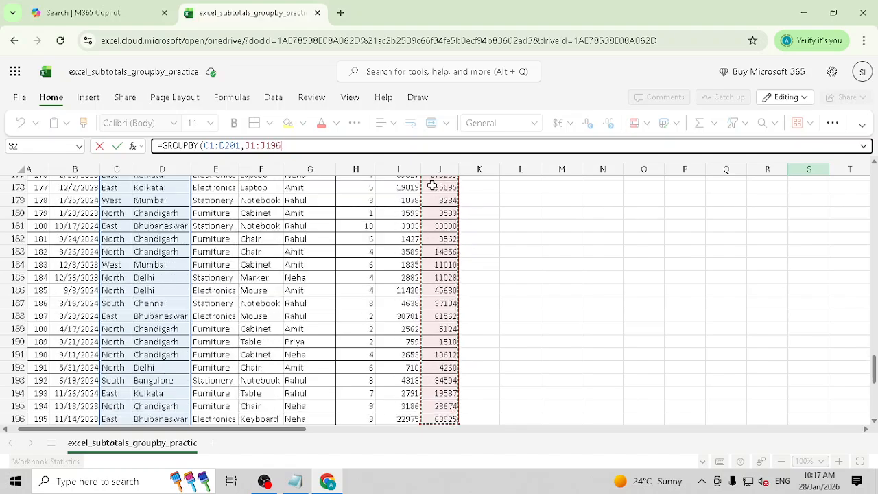
{"action": "key", "text": "shift+Down"}
{"action": "key", "text": "shift+Down"}
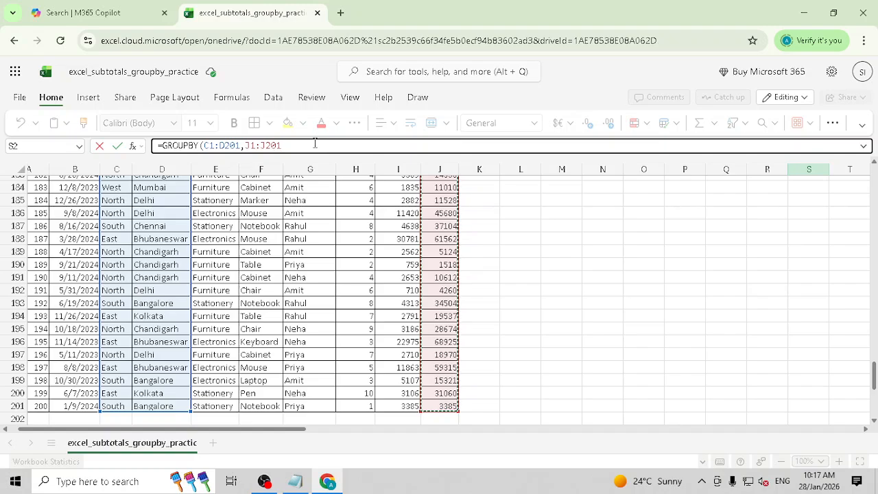
- Finish with SUM and 1 and enter =GROUPBY(C1:D201,J1:J201,SUM,,1)
{"action": "type", "text": ","}
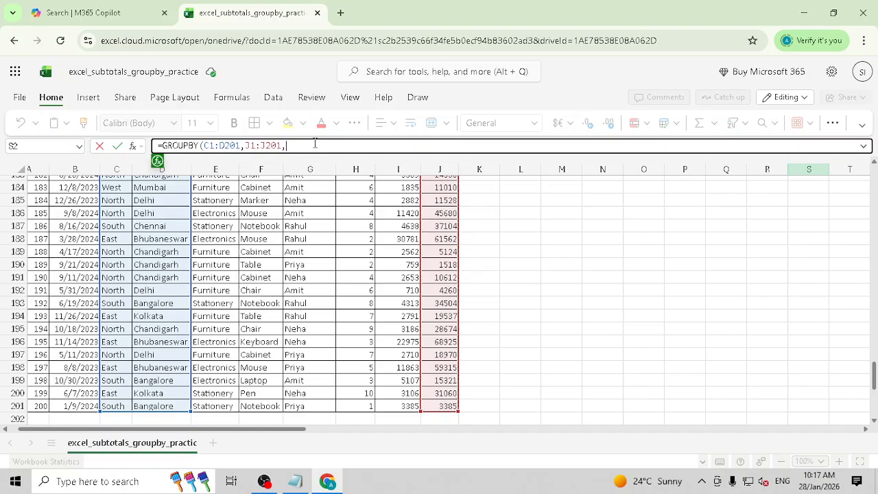
{"action": "type", "text": "ASU"}
{"action": "key", "text": "BackSpace"}
{"action": "key", "text": "BackSpace"}
{"action": "key", "text": "BackSpace"}
{"action": "type", "text": "SUM"}
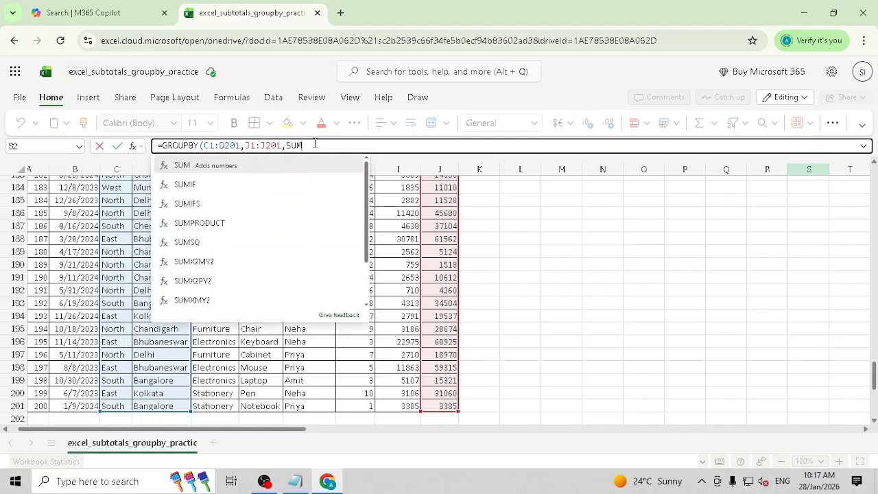
{"action": "type", "text": ",,,"}
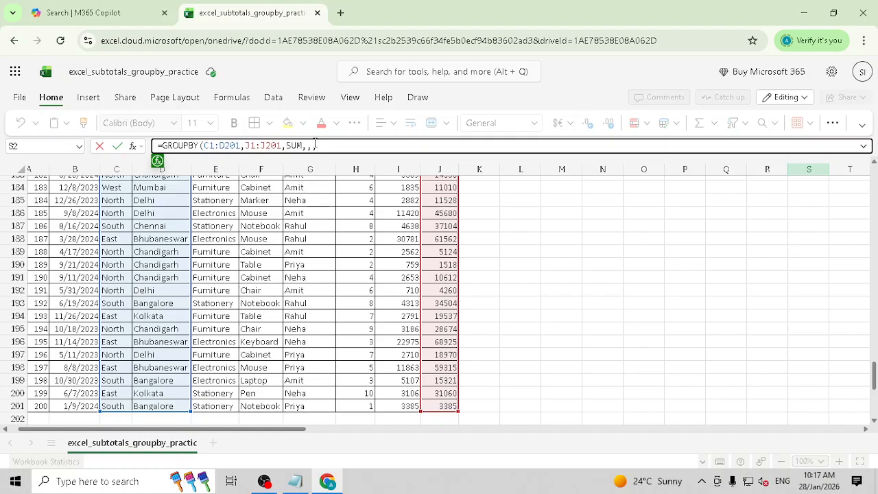
{"action": "type", "text": "1)"}
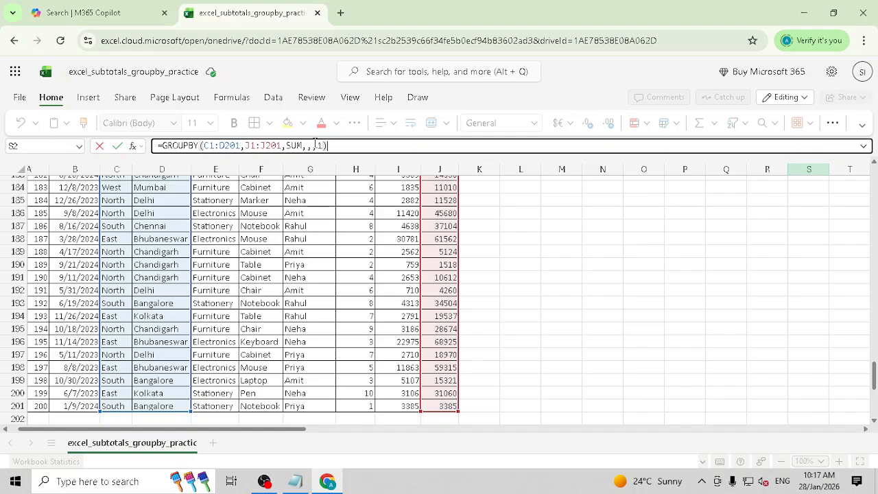
{"action": "key", "text": "Return"}
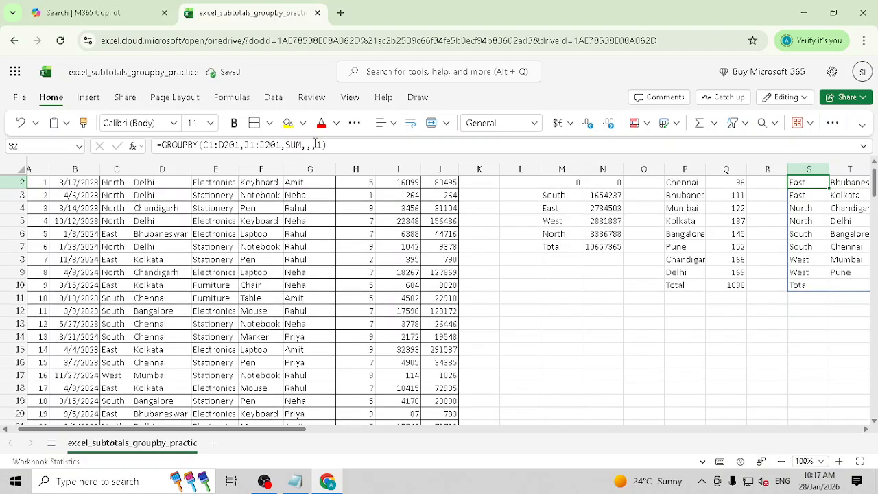
- Select the two East rows with their cities and amounts, e.g. East–Bhubaneswar 592568
{"action": "key", "text": "Up"}
{"action": "key", "text": "Up"}
{"action": "key", "text": "Right"}
{"action": "key", "text": "Right"}
{"action": "key", "text": "Right"}
{"action": "key", "text": "Left"}
{"action": "key", "text": "Left"}
{"action": "key", "text": "Left"}
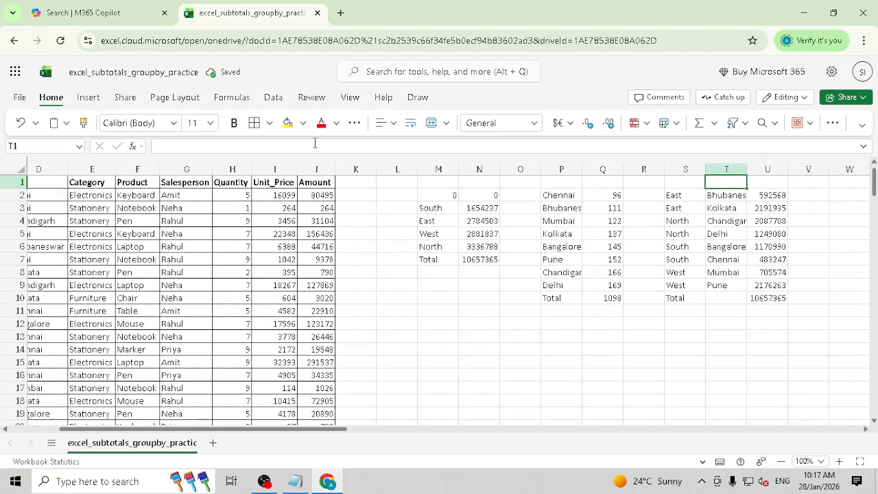
{"action": "key", "text": "Down"}
{"action": "key", "text": "Left"}
{"action": "key", "text": "shift+Down"}
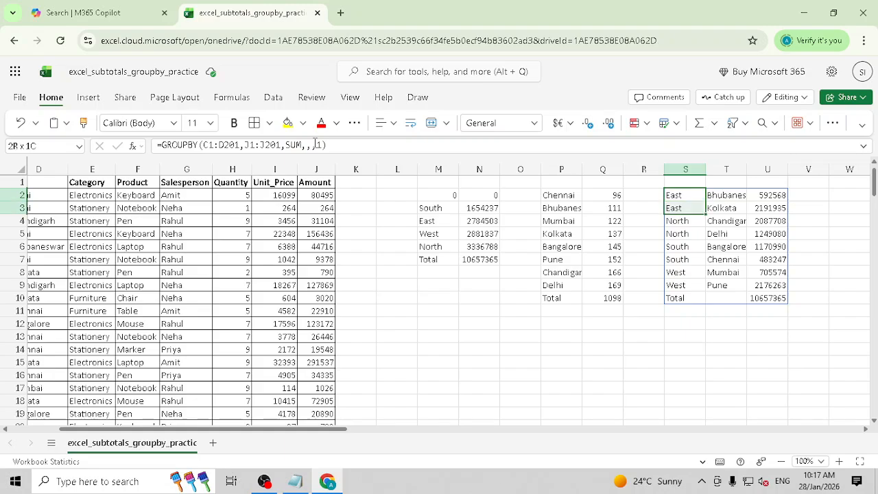
{"action": "key", "text": "Down"}
{"action": "key", "text": "Down"}
{"action": "key", "text": "shift+Down"}
{"action": "key", "text": "shift+Down"}
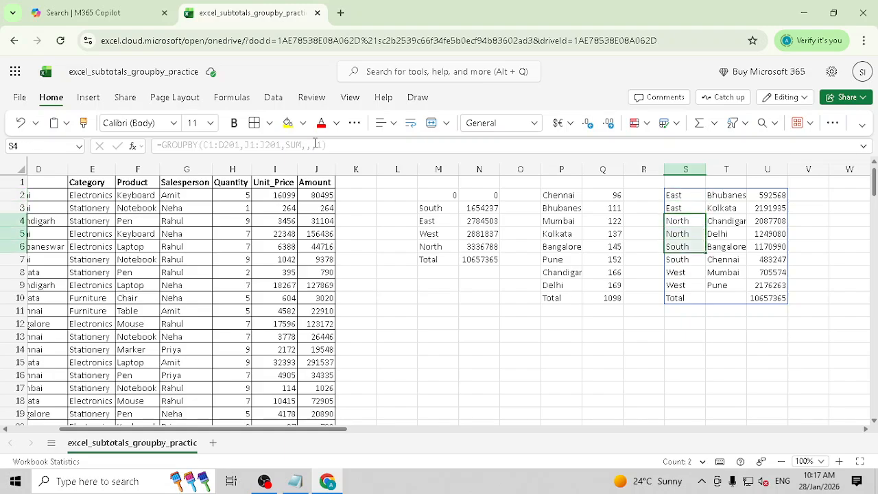
{"action": "key", "text": "Down"}
{"action": "key", "text": "Down"}
{"action": "key", "text": "Down"}
{"action": "key", "text": "Down"}
{"action": "key", "text": "Down"}
{"action": "key", "text": "Up"}
{"action": "key", "text": "Up"}
{"action": "key", "text": "Up"}
{"action": "key", "text": "Up"}
{"action": "key", "text": "Up"}
{"action": "key", "text": "Up"}
{"action": "key", "text": "Up"}
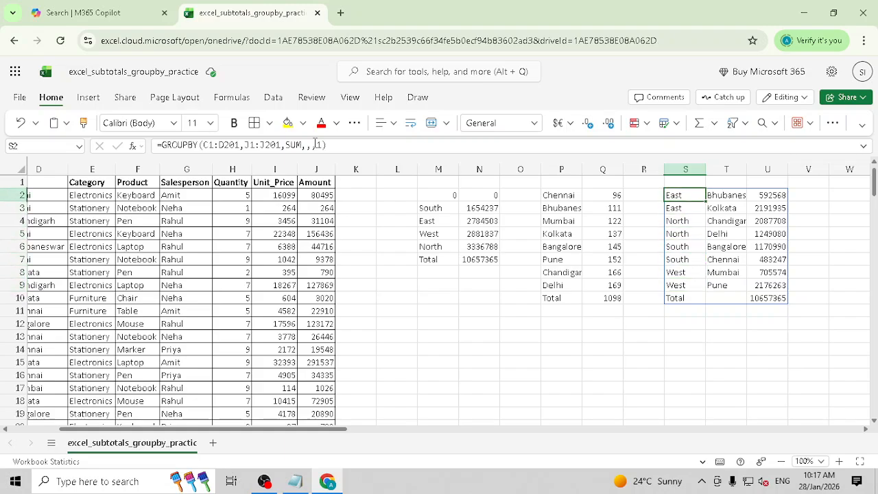
{"action": "key", "text": "shift+Down"}
{"action": "key", "text": "shift+Right"}
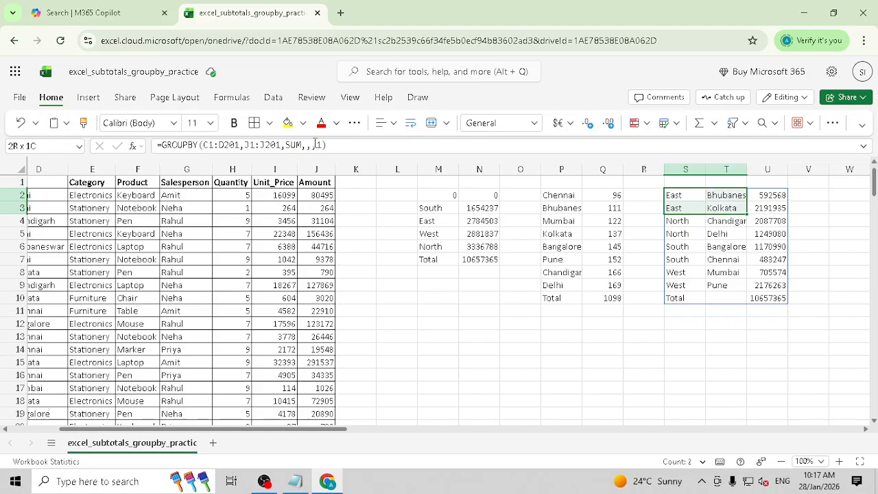
{"action": "key", "text": "Right"}
{"action": "key", "text": "Right"}
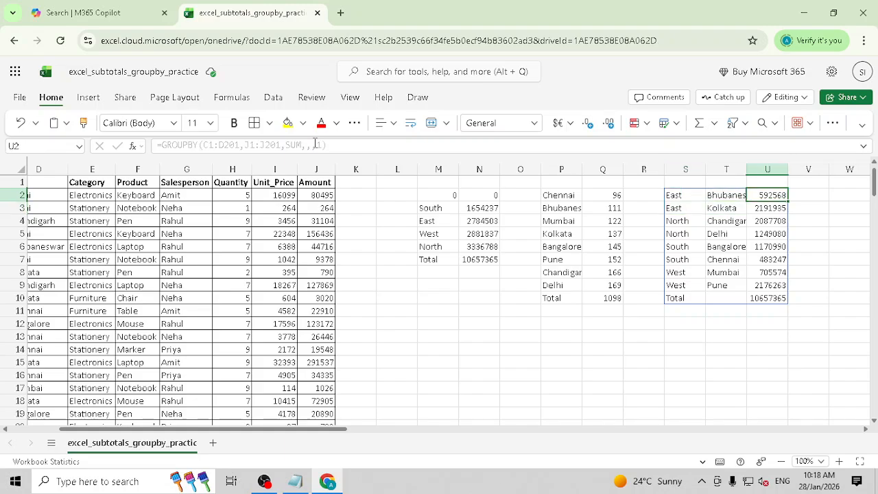
{"action": "key", "text": "shift+Down"}
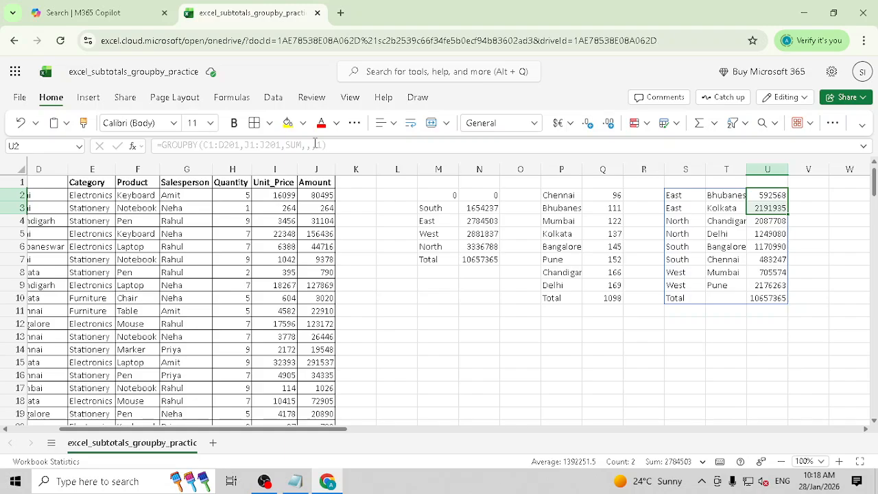
- Step through the North, South and West rows and select two city amounts to check their sum
{"action": "key", "text": "Down"}
{"action": "key", "text": "Left"}
{"action": "key", "text": "Left"}
{"action": "key", "text": "Down"}
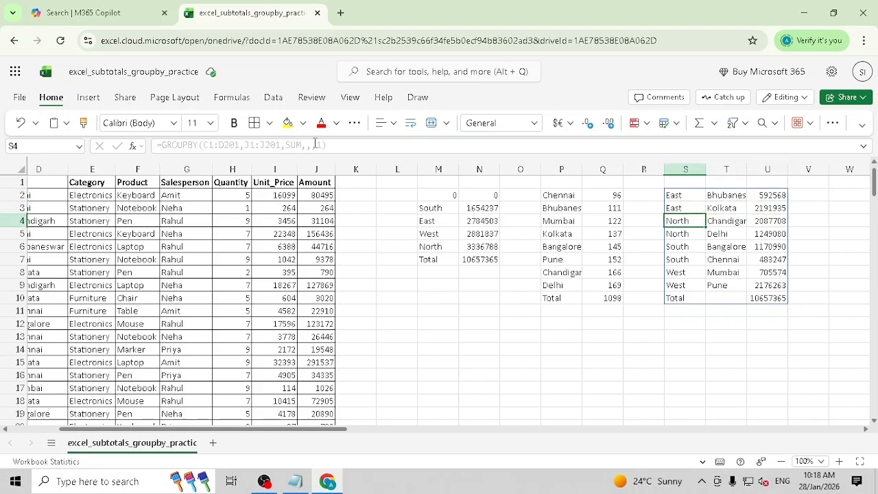
{"action": "key", "text": "shift+Down"}
{"action": "key", "text": "shift+Right"}
{"action": "key", "text": "Down"}
{"action": "key", "text": "Down"}
{"action": "key", "text": "shift+Down"}
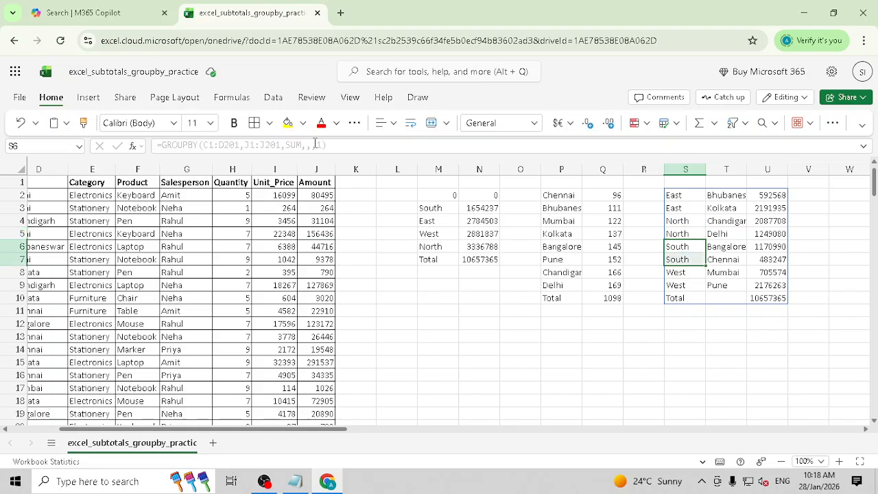
{"action": "key", "text": "shift+Down"}
{"action": "key", "text": "Down"}
{"action": "key", "text": "Down"}
{"action": "key", "text": "shift+Right"}
{"action": "key", "text": "shift+Down"}
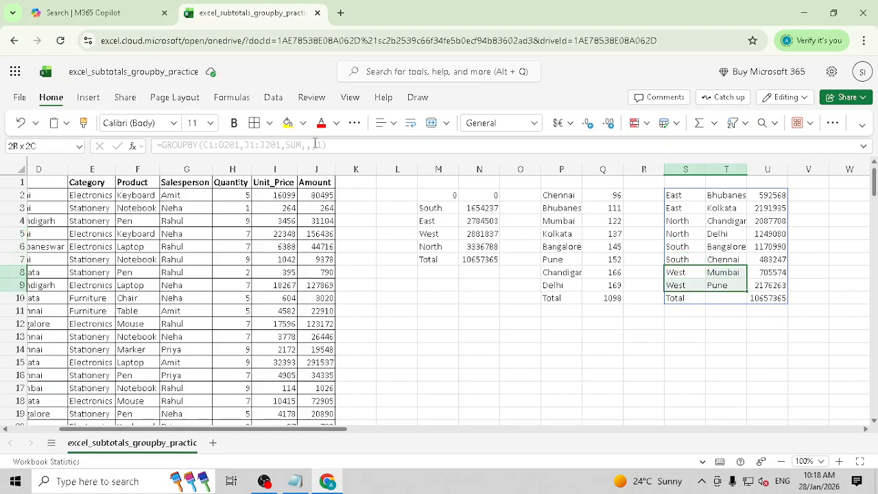
{"action": "key", "text": "shift+Right"}
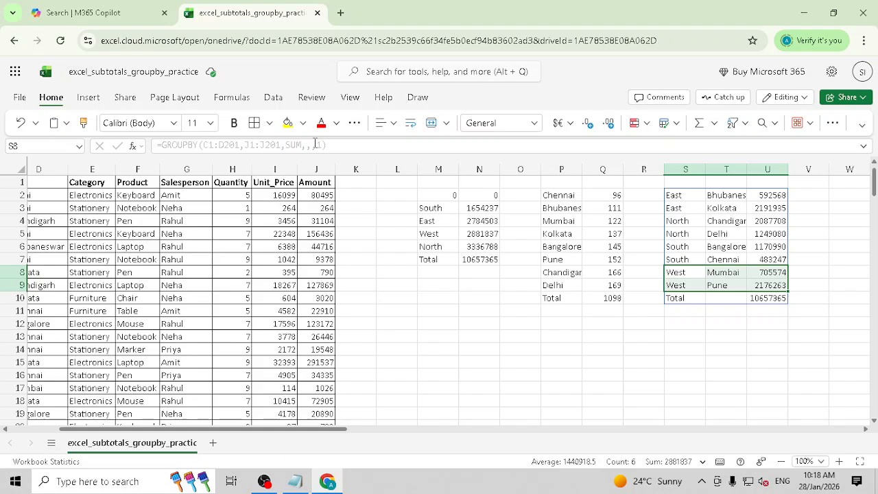
{"action": "key", "text": "Up"}
{"action": "key", "text": "Up"}
{"action": "key", "text": "Up"}
{"action": "key", "text": "Up"}
{"action": "key", "text": "Up"}
{"action": "key", "text": "Up"}
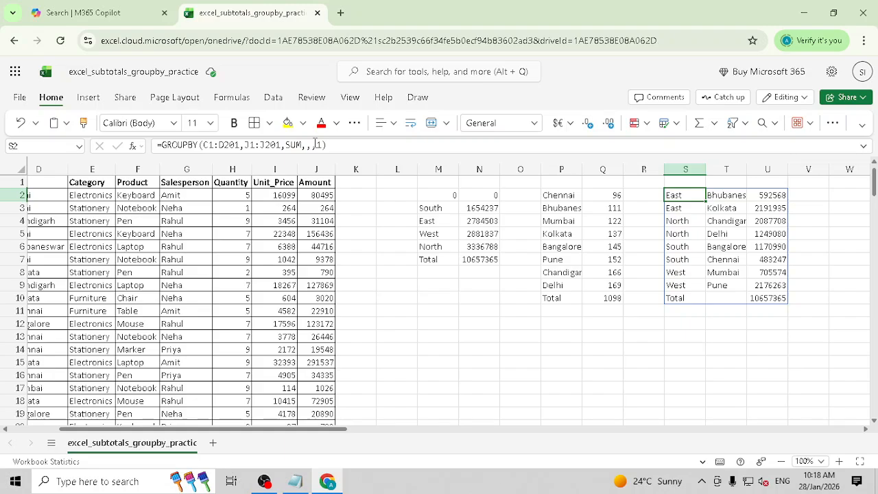
{"action": "key", "text": "Down"}
{"action": "key", "text": "Down"}
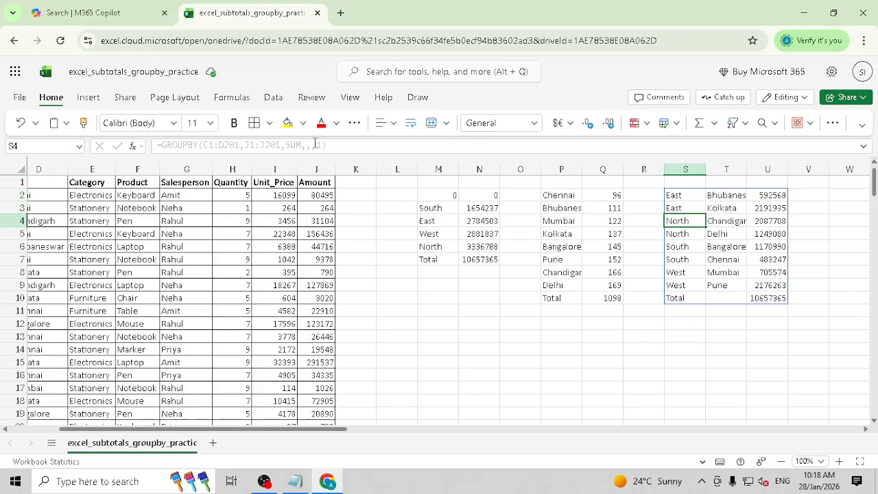
{"action": "key", "text": "shift+Right"}
{"action": "key", "text": "shift+Right"}
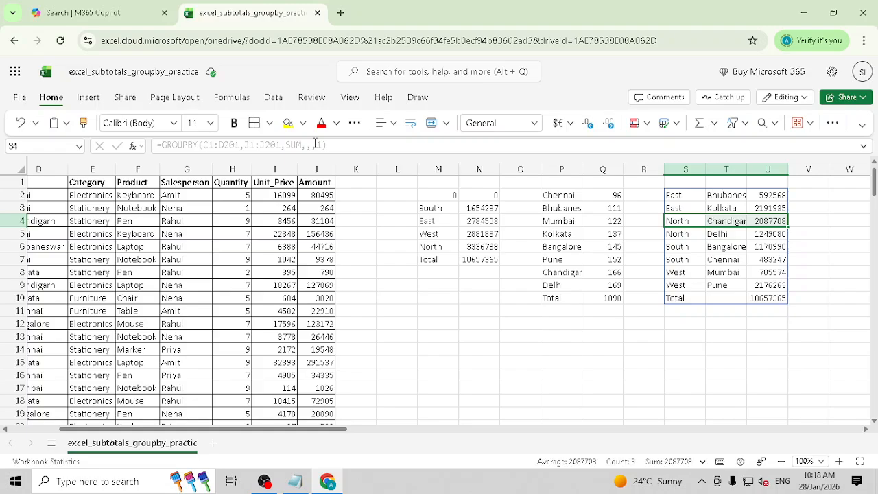
{"action": "left_click_drag", "start_coordinate": [764, 200], "coordinate": [767, 262]}
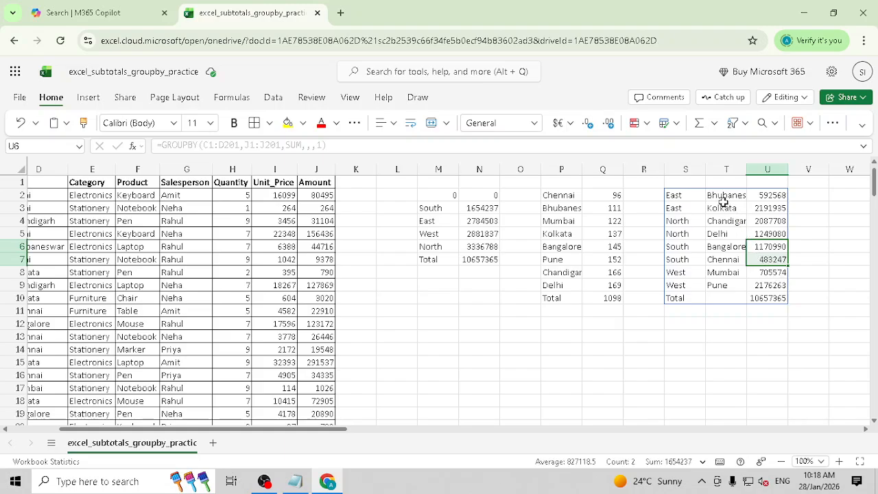
{"action": "left_click", "coordinate": [689, 195]}
- In W2, start a GROUPBY formula with Region and City (C1:D201) as the row fields
{"action": "key", "text": "Right"}
{"action": "key", "text": "Right"}
{"action": "key", "text": "Right"}
{"action": "key", "text": "Right"}
{"action": "key", "text": "Right"}
{"action": "key", "text": "Right"}
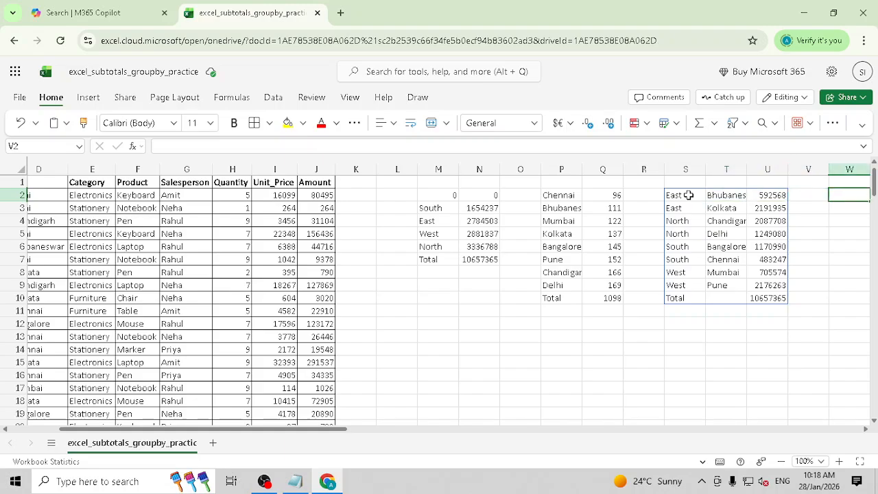
{"action": "key", "text": "Left"}
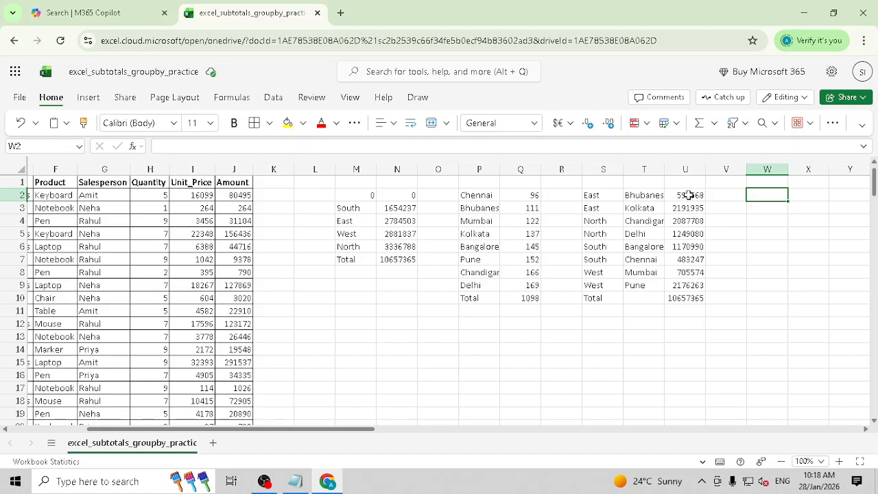
{"action": "type", "text": "=SUM"}
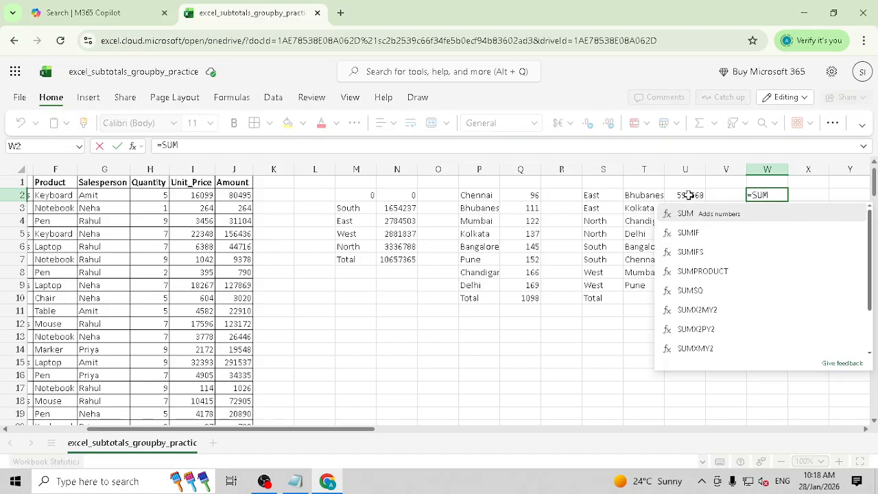
{"action": "key", "text": "BackSpace"}
{"action": "key", "text": "BackSpace"}
{"action": "key", "text": "BackSpace"}
{"action": "type", "text": "GRO"}
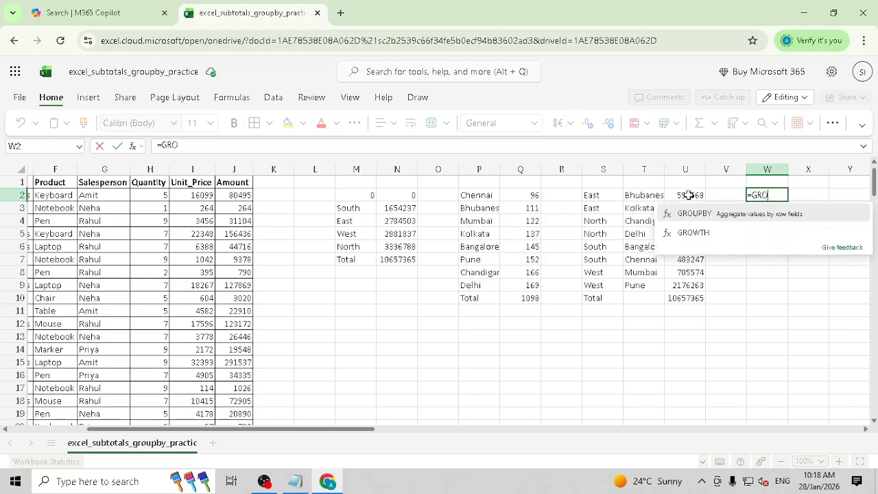
{"action": "left_click", "coordinate": [693, 213]}
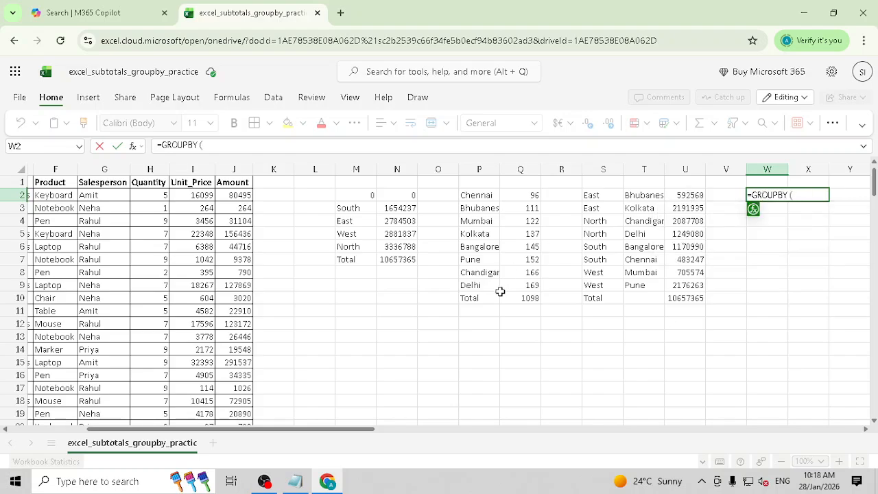
{"action": "left_click_drag", "start_coordinate": [369, 431], "coordinate": [291, 432]}
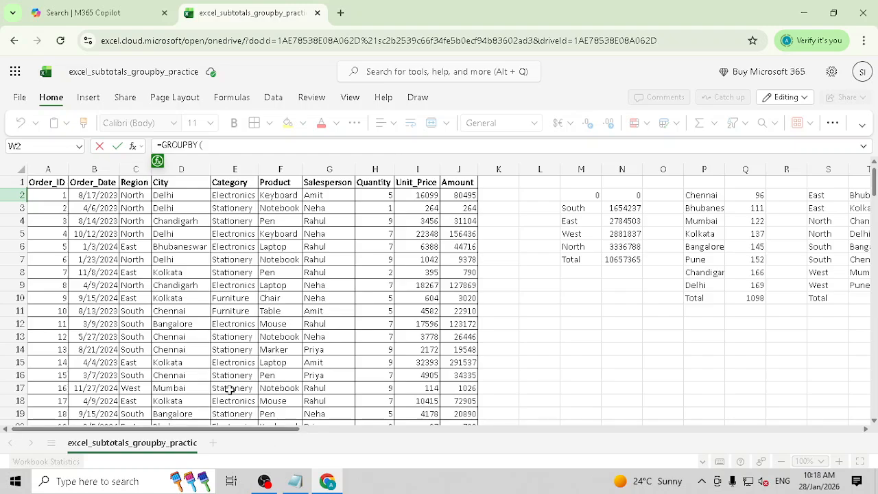
{"action": "left_click_drag", "start_coordinate": [140, 183], "coordinate": [164, 183]}
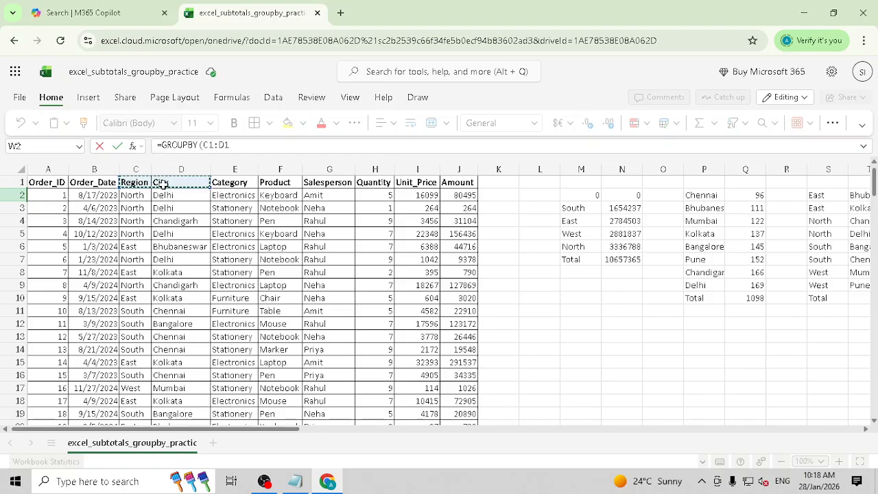
{"action": "key", "text": "ctrl+shift+Down"}
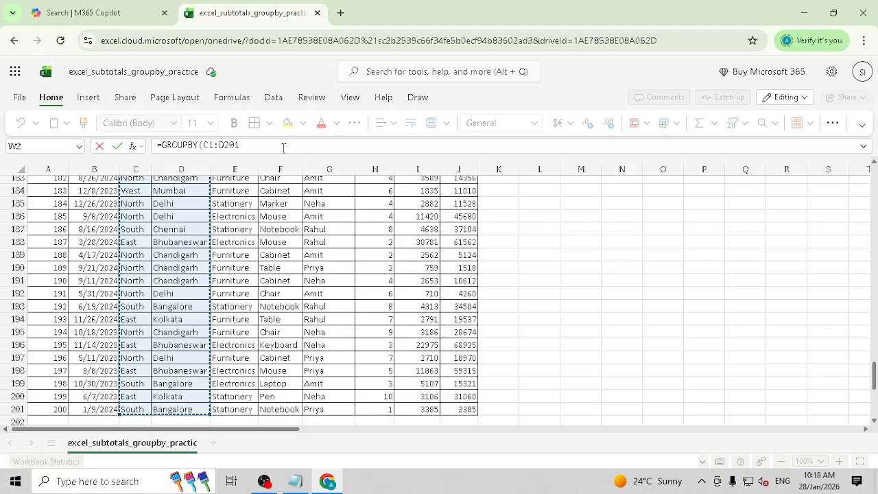
{"action": "left_click", "coordinate": [283, 148]}
{"action": "type", "text": ","}
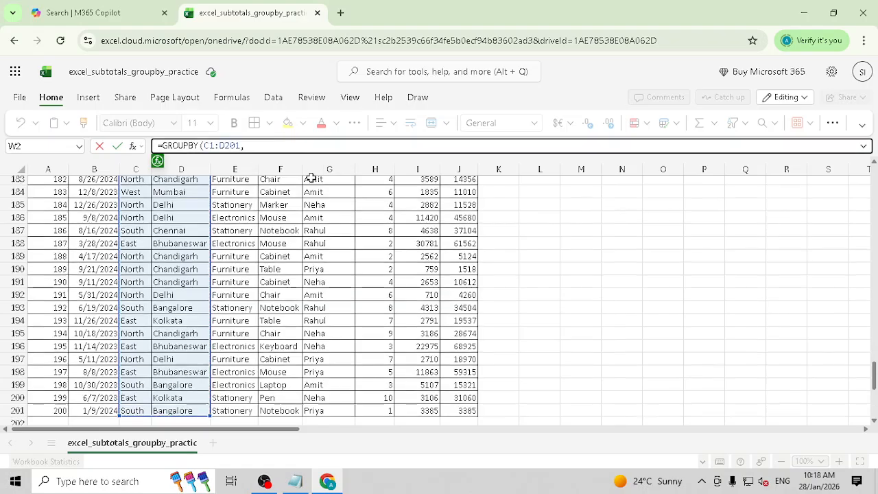
- Add J1:J201 as the values with SUM, blank headers, total depth 1 and sort order 1
{"action": "scroll", "coordinate": [311, 177], "scroll_direction": "up", "scroll_amount": 20}
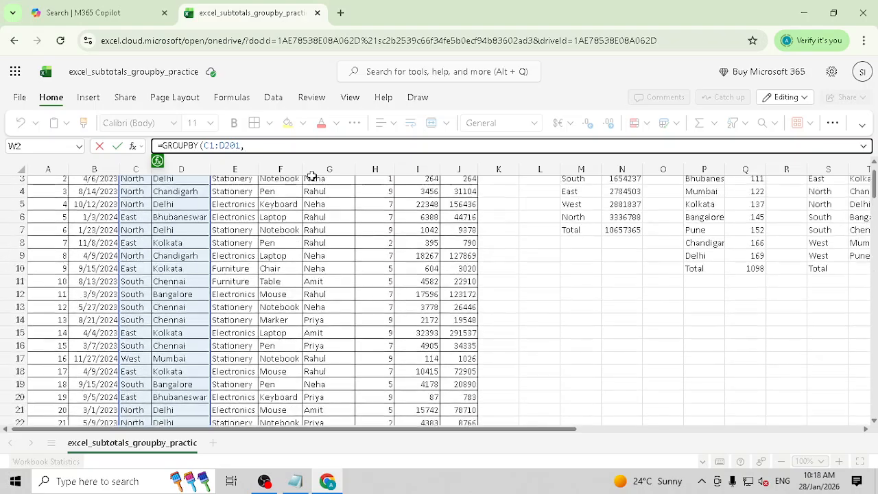
{"action": "scroll", "coordinate": [311, 177], "scroll_direction": "up", "scroll_amount": 1}
{"action": "left_click", "coordinate": [459, 182]}
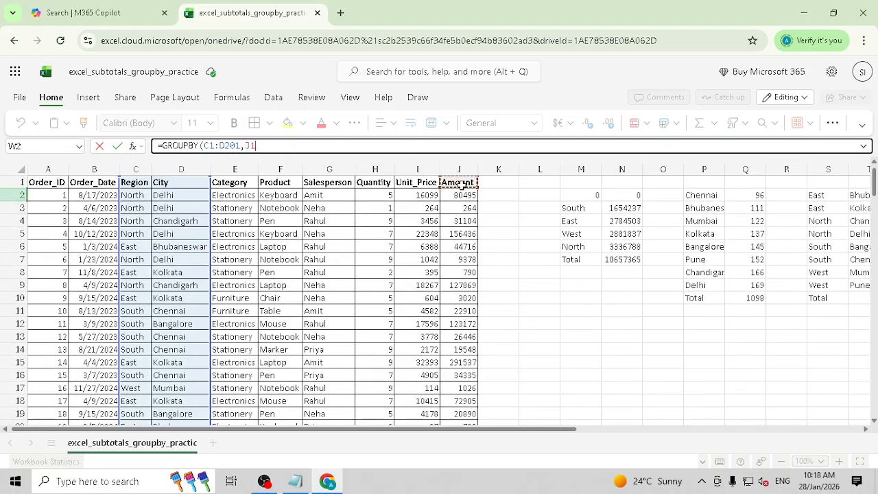
{"action": "key", "text": "ctrl+shift+End"}
{"action": "key", "text": "ctrl+shift+Left"}
{"action": "key", "text": "ctrl+shift+Left"}
{"action": "key", "text": "Left"}
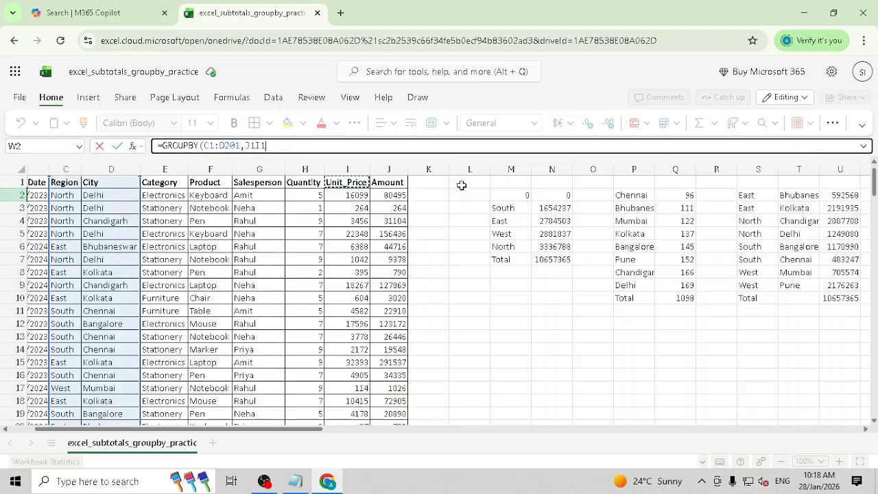
{"action": "key", "text": "Right"}
{"action": "key", "text": "BackSpace"}
{"action": "key", "text": "BackSpace"}
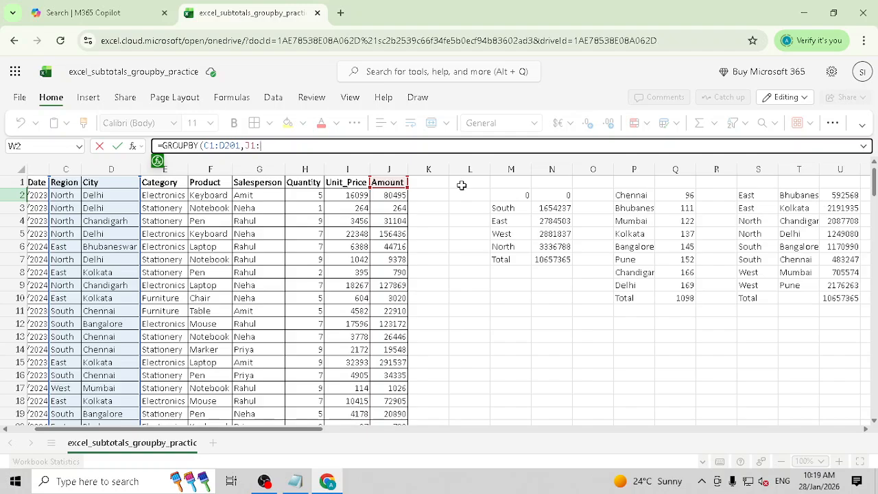
{"action": "type", "text": ":j201"}
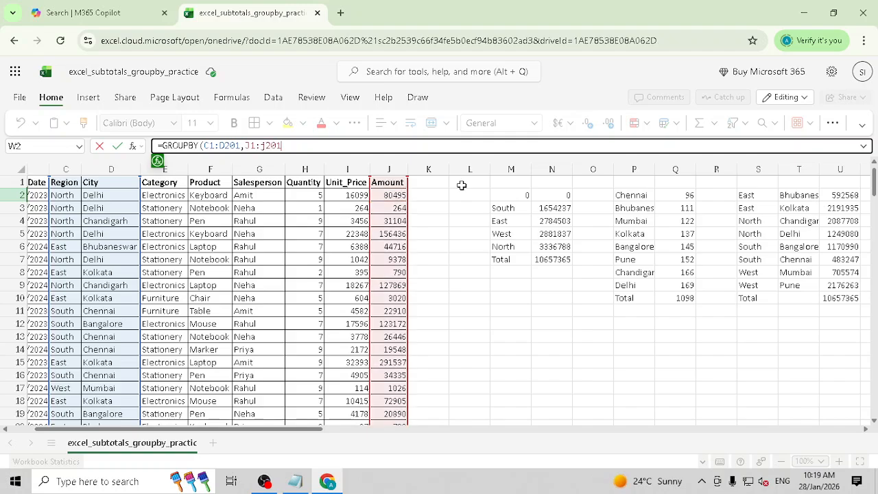
{"action": "type", "text": ",SUM,,"}
{"action": "type", "text": "1"}
{"action": "left_click", "coordinate": [159, 162]}
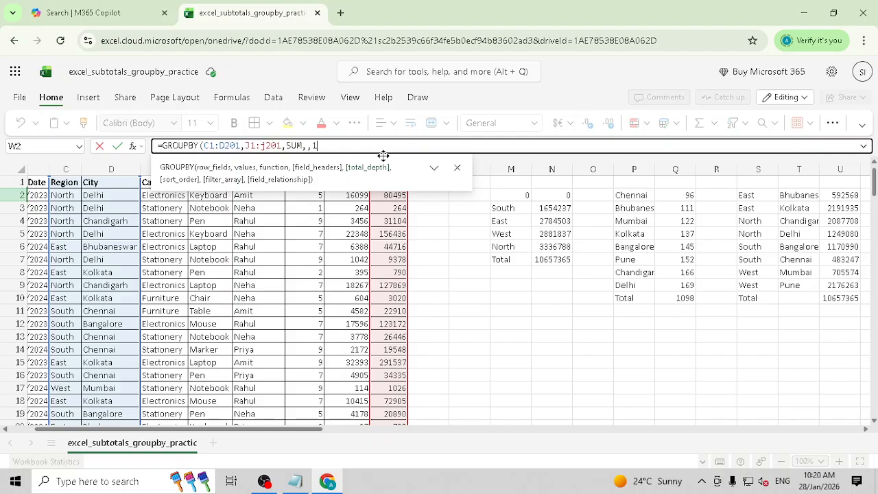
{"action": "type", "text": ",1)"}
- Review the first East rows of the spilled result and return to W2
{"action": "key", "text": "Return"}
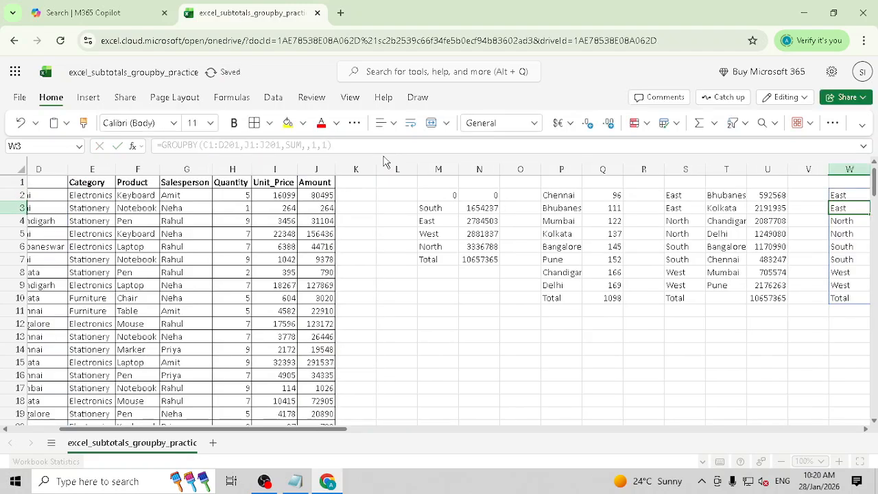
{"action": "key", "text": "Right"}
{"action": "key", "text": "Right"}
{"action": "key", "text": "Right"}
{"action": "key", "text": "Left"}
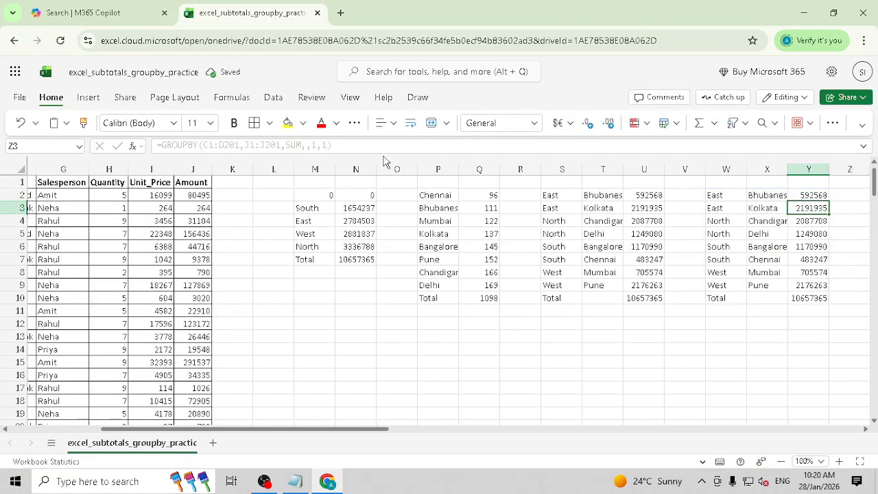
{"action": "key", "text": "Left"}
{"action": "key", "text": "Up"}
{"action": "key", "text": "Left"}
{"action": "key", "text": "shift+Down"}
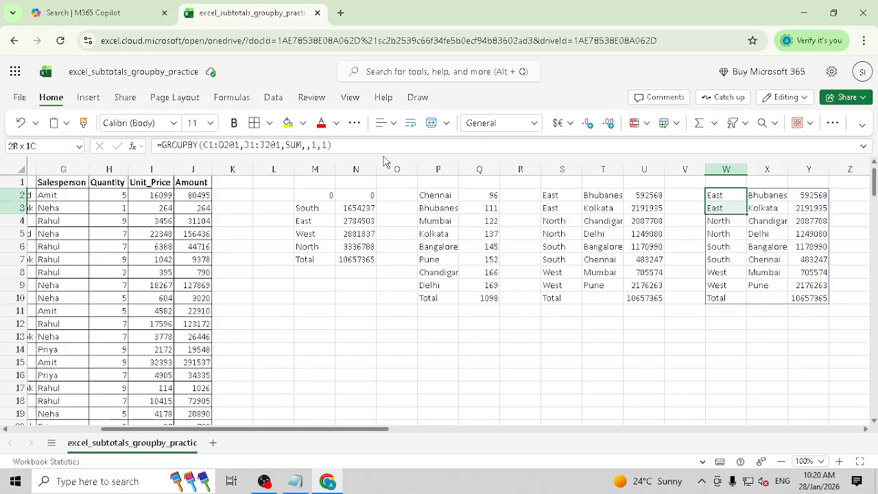
{"action": "key", "text": "shift+Down"}
{"action": "key", "text": "shift+Right"}
{"action": "key", "text": "Down"}
{"action": "key", "text": "Up"}
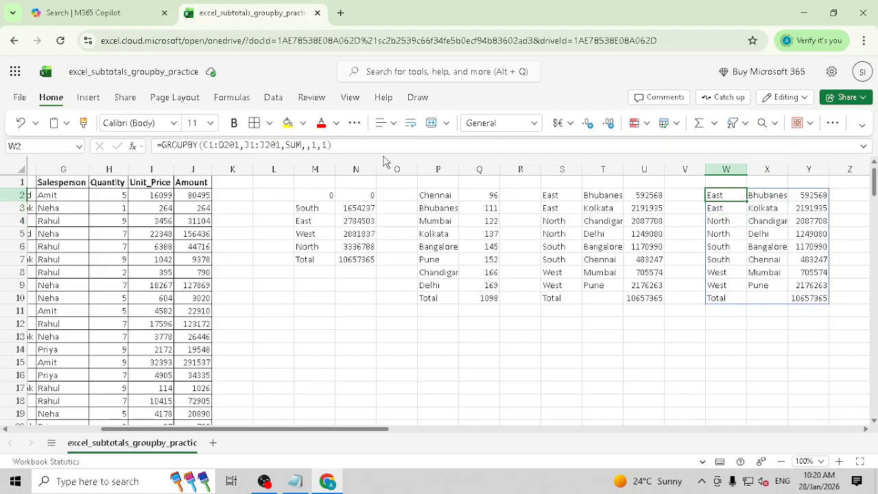
- Change W2's GROUPBY total depth from 1 to 2, adding per-Region subtotals
{"action": "left_click", "coordinate": [319, 146]}
{"action": "key", "text": "BackSpace"}
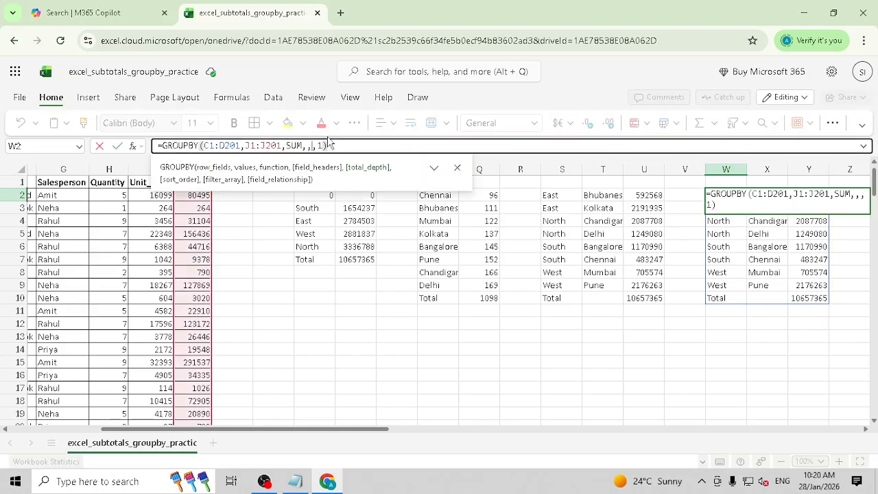
{"action": "type", "text": "2"}
{"action": "key", "text": "Return"}
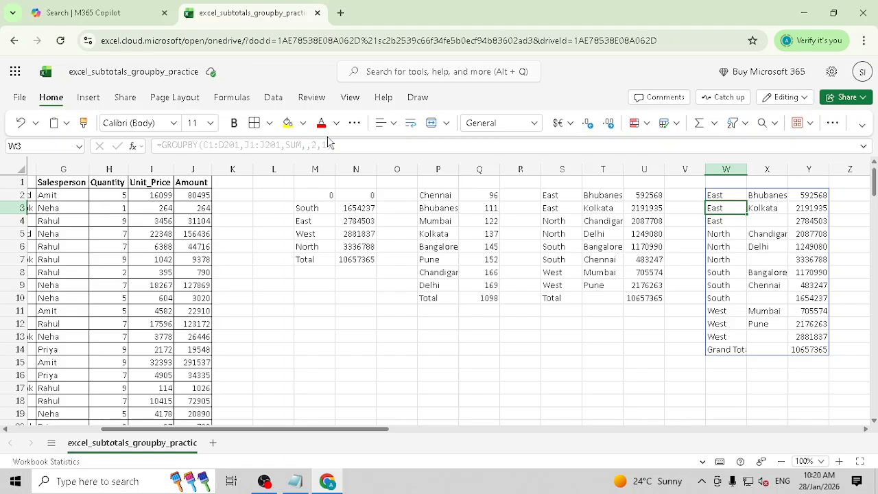
- Inspect the East, North, South and West subtotal rows in the result
{"action": "key", "text": "Up"}
{"action": "key", "text": "shift+Down"}
{"action": "key", "text": "shift+Down"}
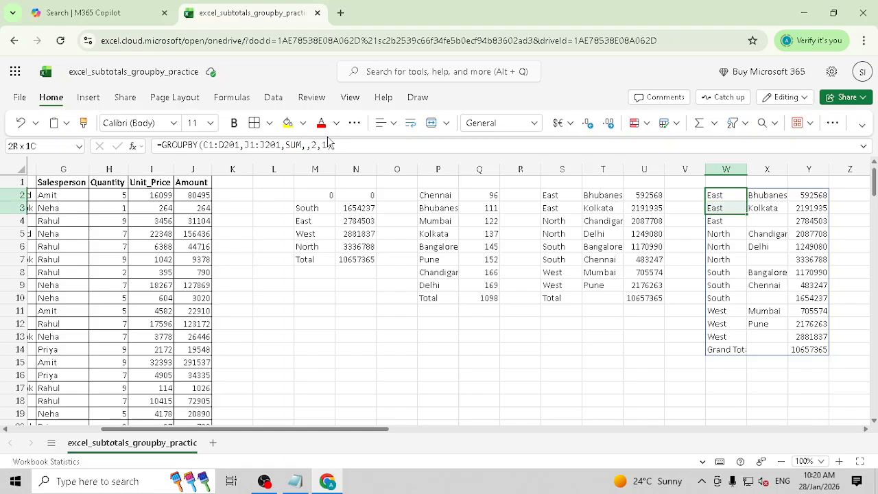
{"action": "key", "text": "Right"}
{"action": "key", "text": "Left"}
{"action": "key", "text": "Down"}
{"action": "key", "text": "Down"}
{"action": "key", "text": "Right"}
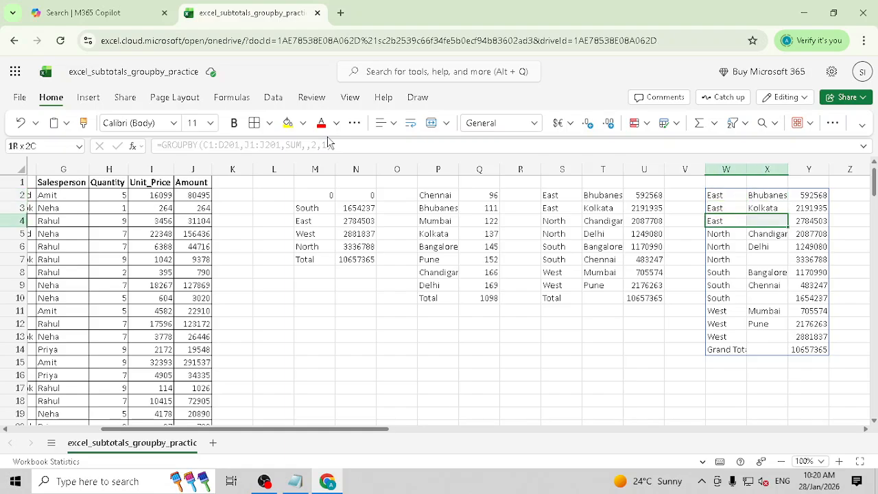
{"action": "key", "text": "Right"}
{"action": "key", "text": "Left"}
{"action": "key", "text": "Left"}
{"action": "key", "text": "Down"}
{"action": "key", "text": "Down"}
{"action": "key", "text": "Down"}
{"action": "key", "text": "Down"}
{"action": "key", "text": "Up"}
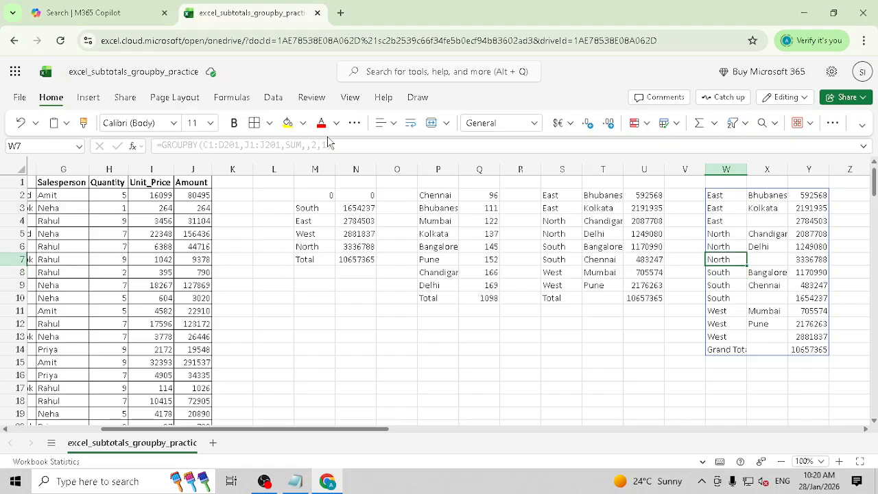
{"action": "key", "text": "shift+Right"}
{"action": "key", "text": "shift+Right"}
{"action": "key", "text": "Down"}
{"action": "key", "text": "Down"}
{"action": "key", "text": "Down"}
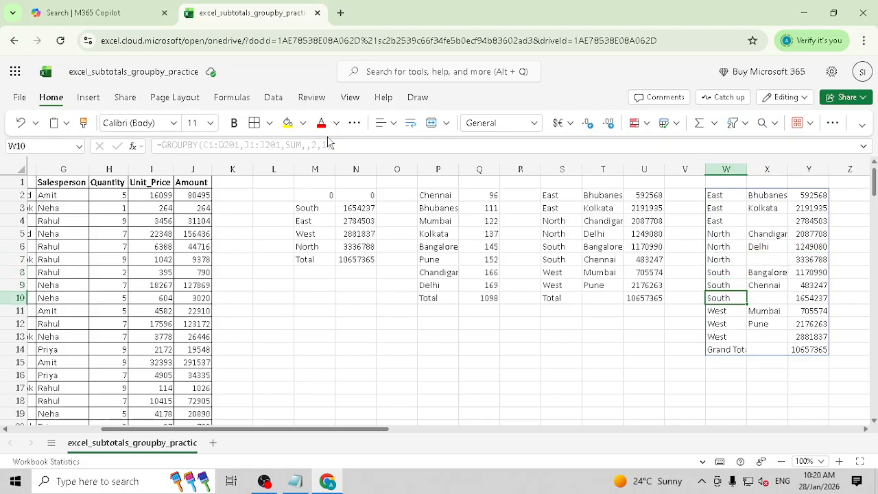
{"action": "key", "text": "shift+Right"}
{"action": "key", "text": "shift+Right"}
{"action": "key", "text": "Down"}
{"action": "key", "text": "Down"}
{"action": "key", "text": "Down"}
{"action": "key", "text": "shift+Right"}
{"action": "key", "text": "shift+Right"}
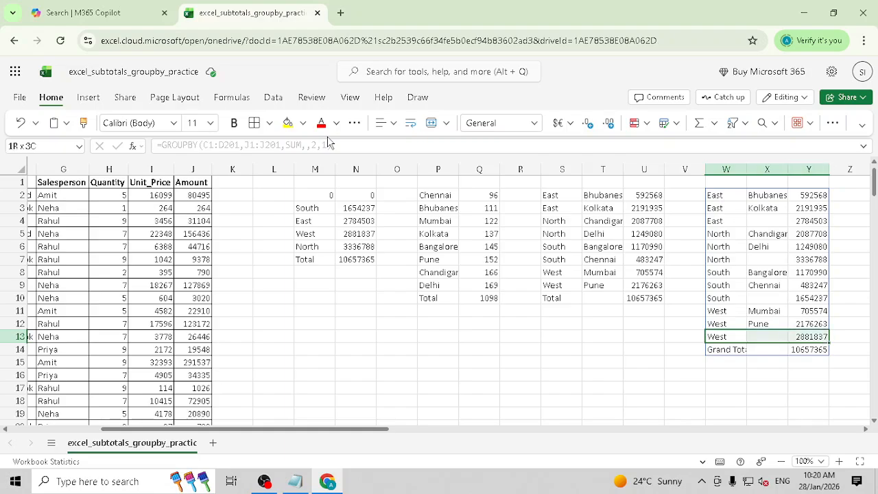
{"action": "key", "text": "Up"}
{"action": "key", "text": "Up"}
{"action": "key", "text": "Up"}
{"action": "key", "text": "Up"}
{"action": "key", "text": "Up"}
{"action": "key", "text": "Up"}
{"action": "key", "text": "Up"}
{"action": "key", "text": "Up"}
{"action": "key", "text": "Up"}
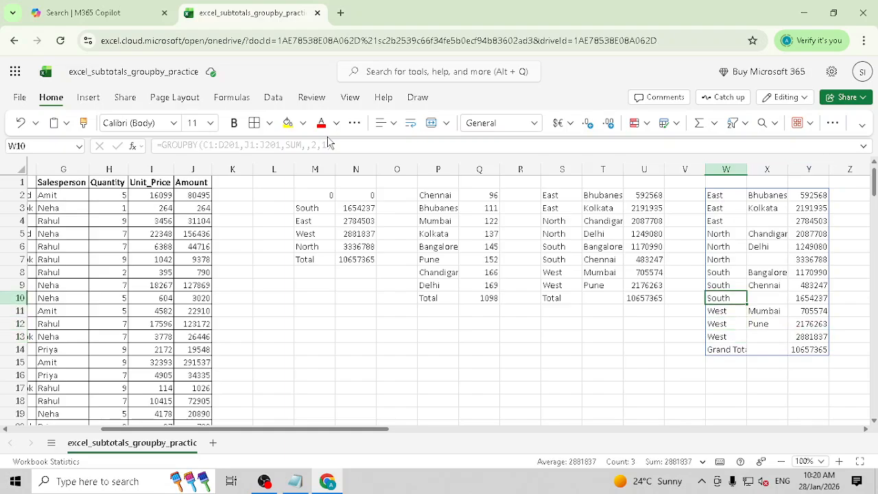
{"action": "key", "text": "Up"}
{"action": "key", "text": "Up"}
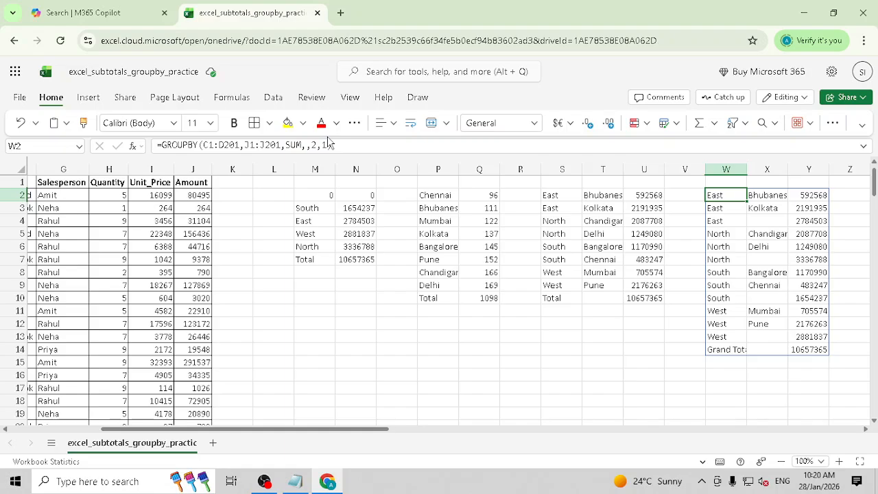
- Try the formula with a blank total depth, then set it back to 1
{"action": "left_click", "coordinate": [324, 146]}
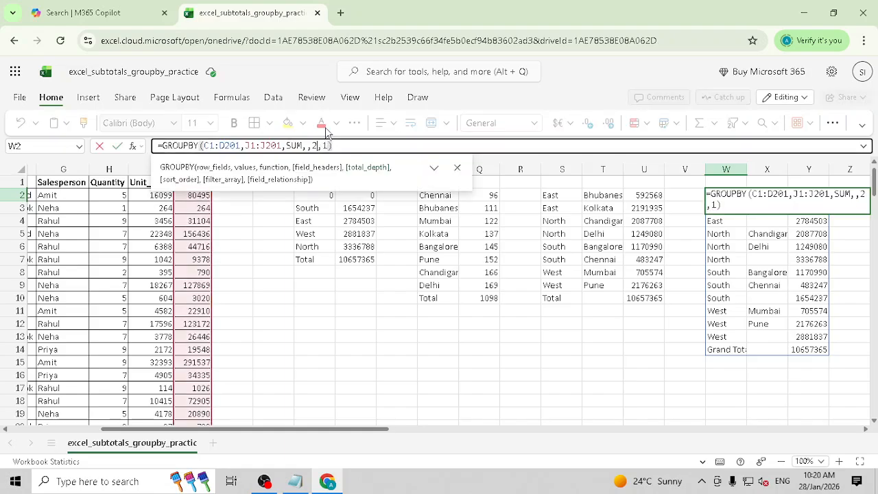
{"action": "key", "text": "BackSpace"}
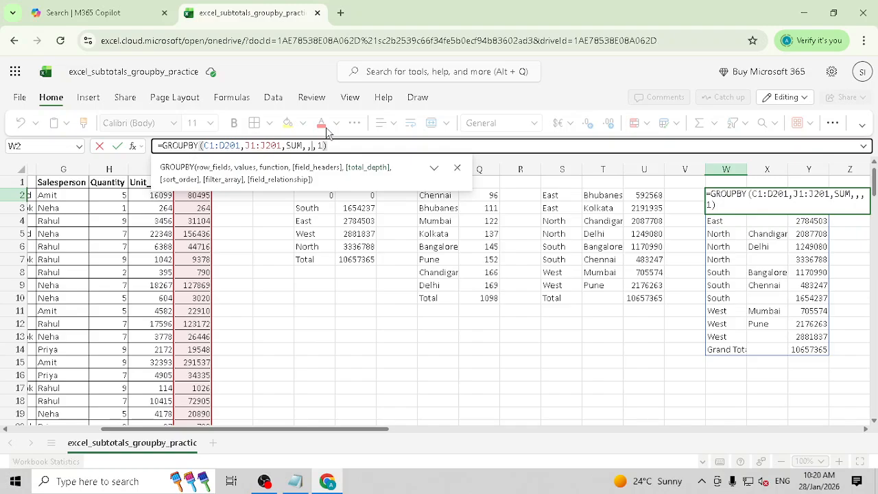
{"action": "key", "text": "Return"}
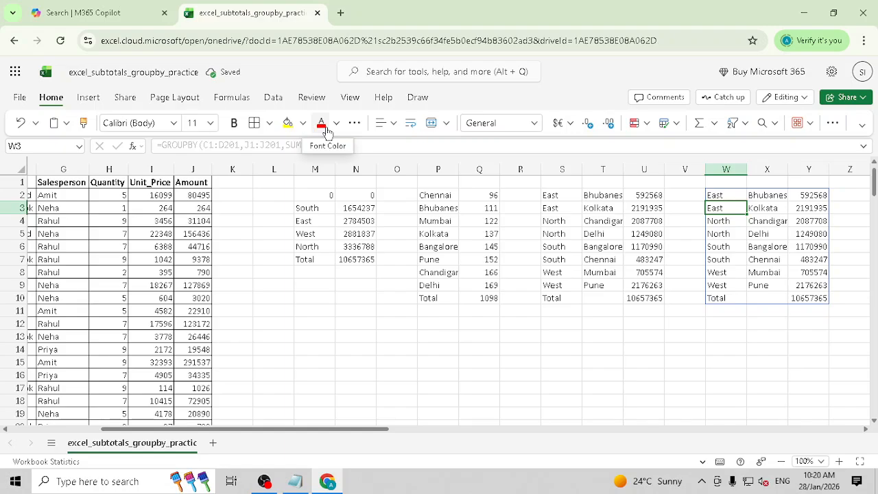
{"action": "key", "text": "Up"}
{"action": "left_click", "coordinate": [310, 145]}
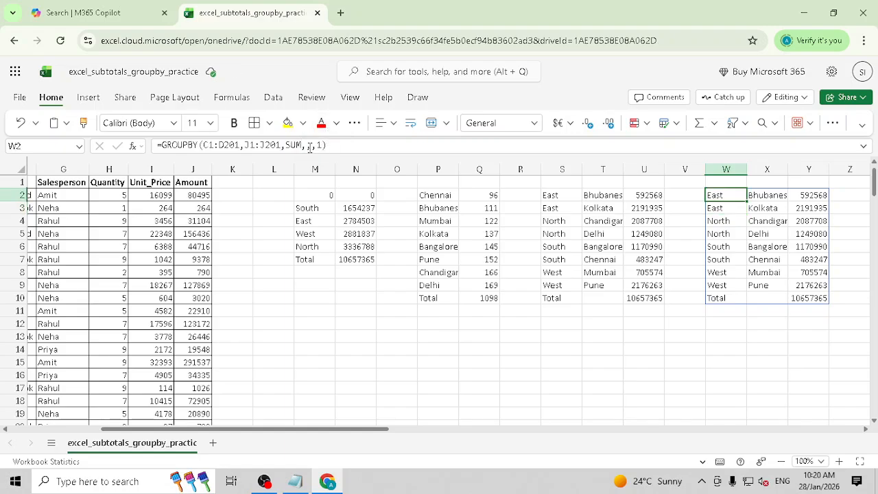
{"action": "type", "text": "1"}
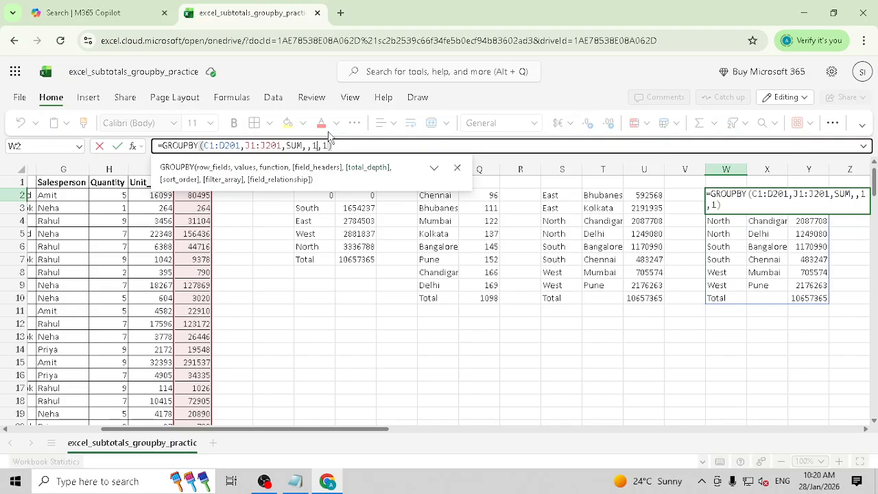
{"action": "key", "text": "Return"}
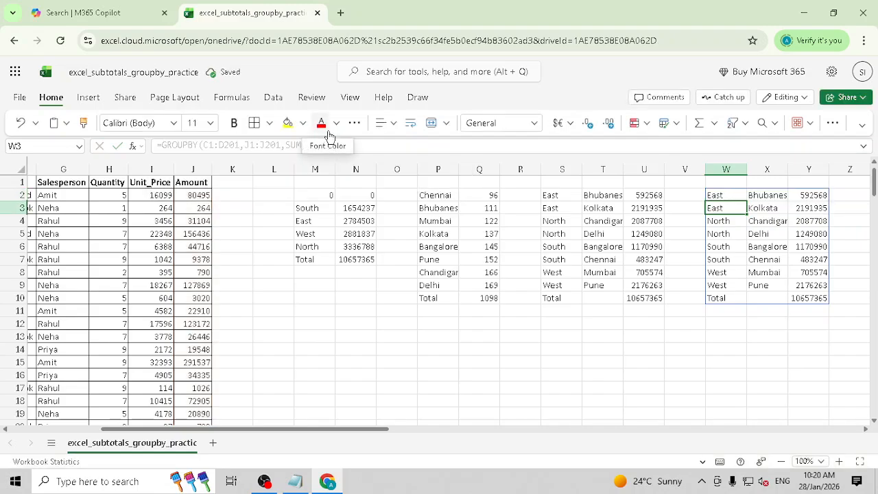
- Reapply total depth 2 in W2, showing region subtotals before Grand Total 10657365
{"action": "left_click", "coordinate": [321, 145]}
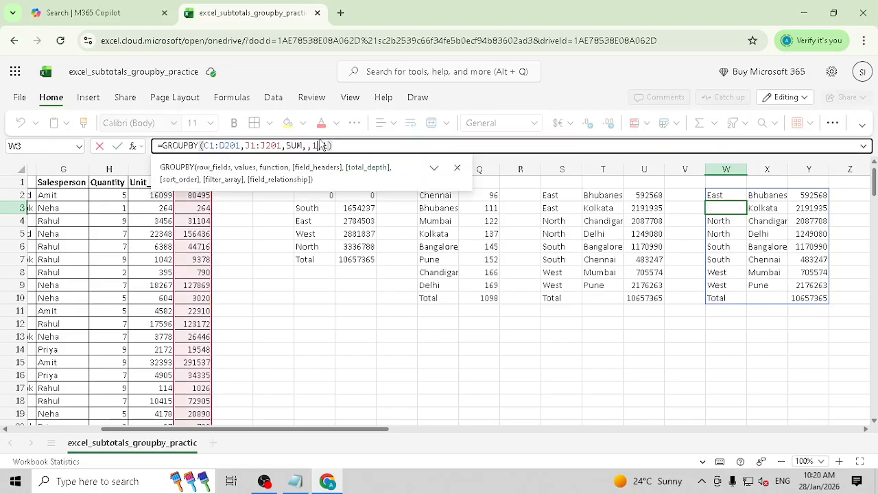
{"action": "key", "text": "BackSpace"}
{"action": "type", "text": "2"}
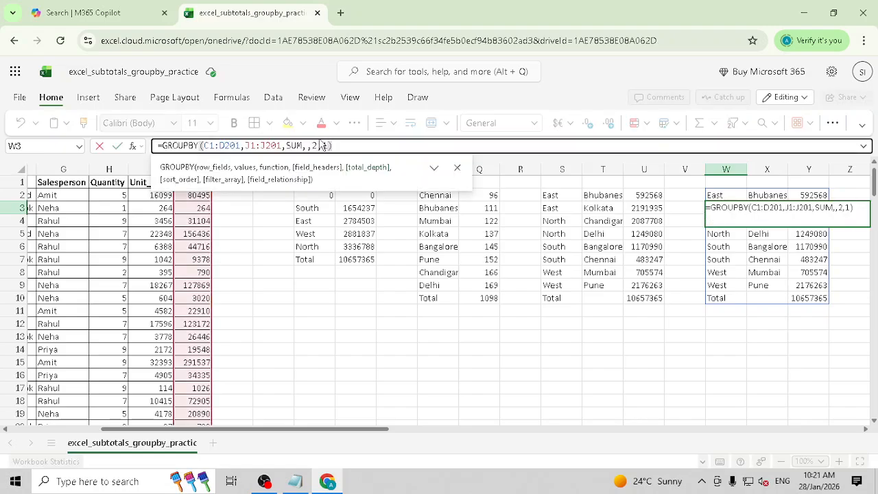
{"action": "key", "text": "Return"}
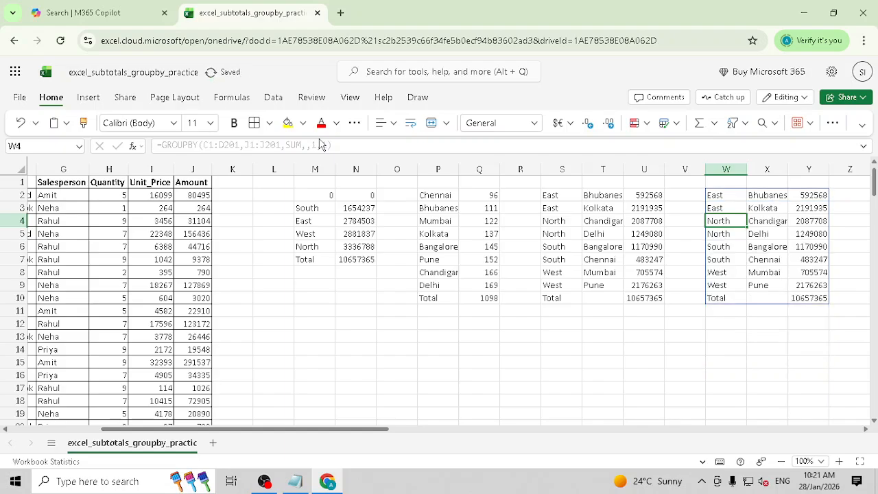
{"action": "key", "text": "Up"}
{"action": "key", "text": "Up"}
{"action": "left_click", "coordinate": [321, 145]}
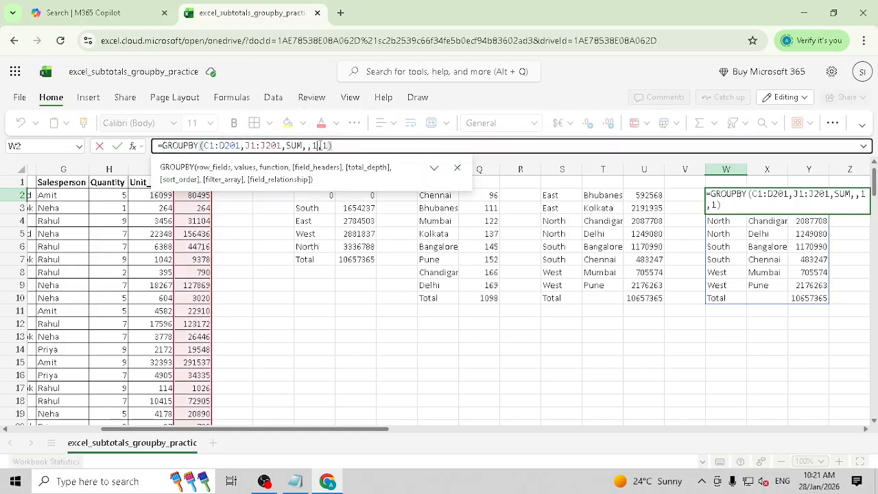
{"action": "key", "text": "BackSpace"}
{"action": "type", "text": "2"}
{"action": "key", "text": "Return"}
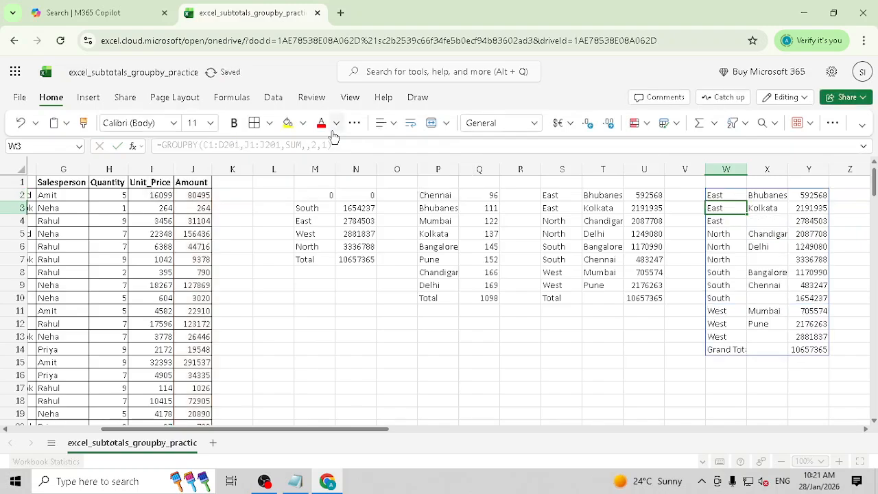
{"action": "key", "text": "Up"}
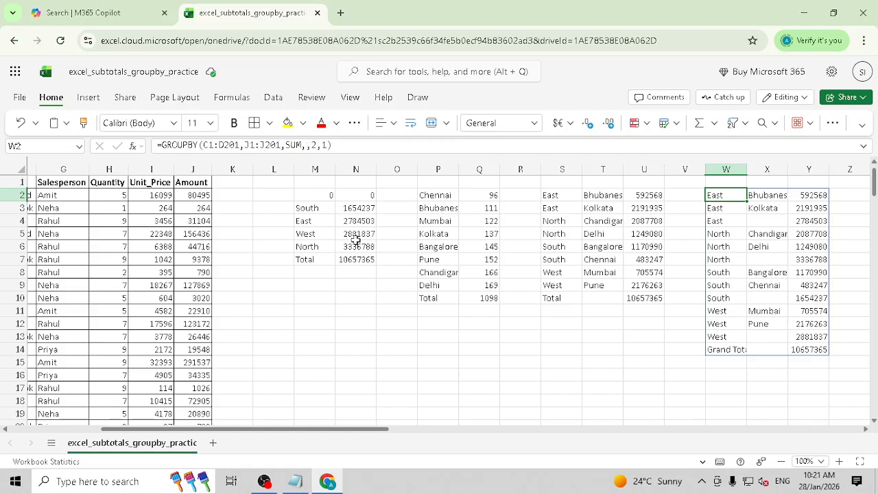
{"action": "left_click_drag", "start_coordinate": [384, 429], "coordinate": [518, 436]}
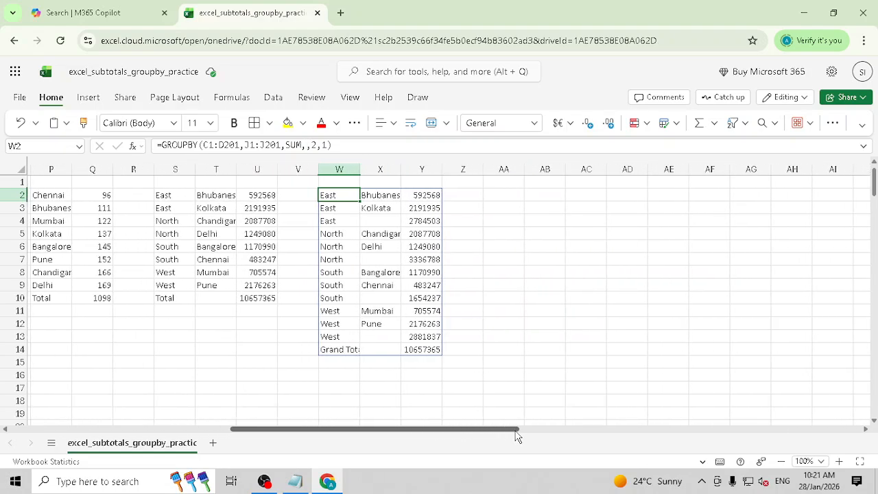
- In AA2, start a GROUPBY with Region through Salesperson (C1:G201) as row fields
{"action": "left_click", "coordinate": [510, 196]}
{"action": "type", "text": "="}
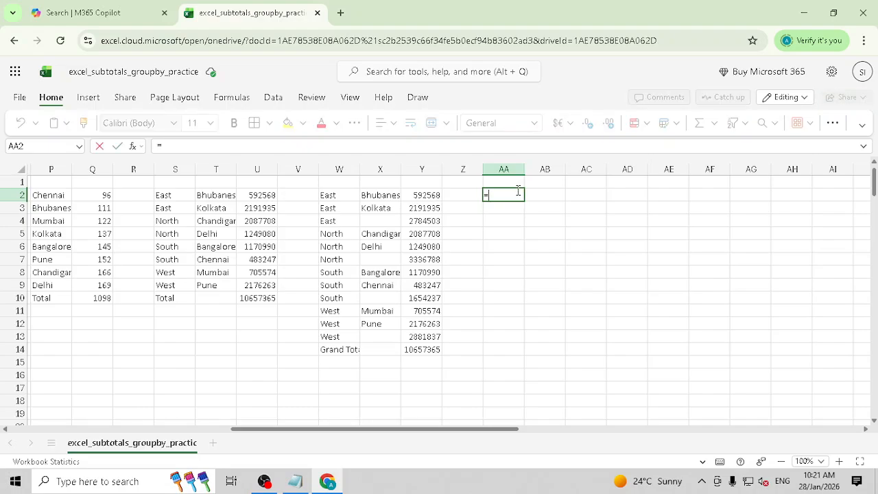
{"action": "type", "text": "GROUP"}
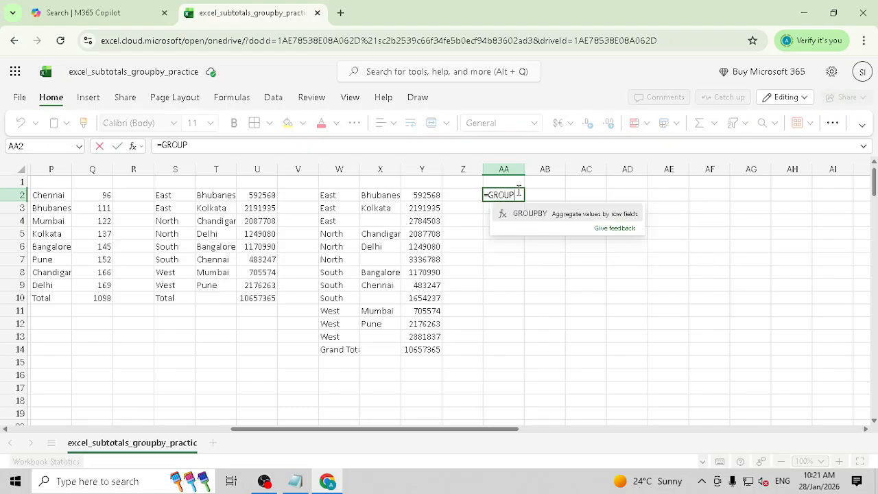
{"action": "left_click", "coordinate": [525, 214]}
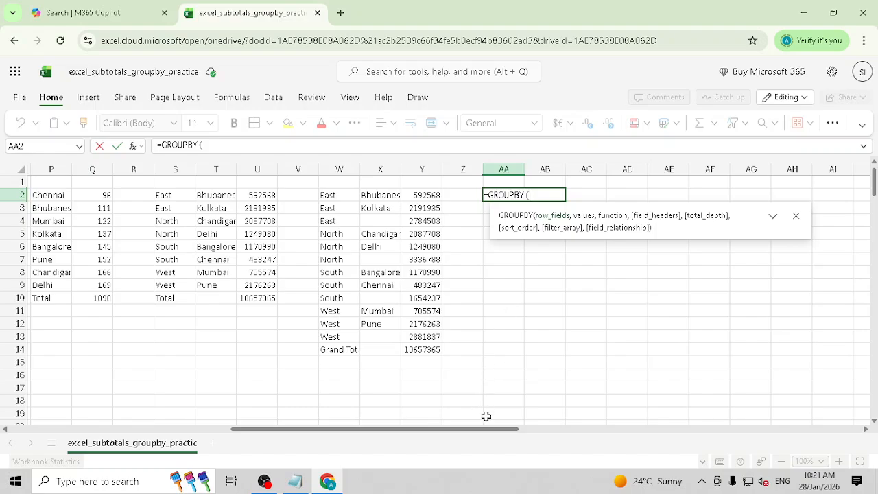
{"action": "left_click_drag", "start_coordinate": [491, 430], "coordinate": [167, 399]}
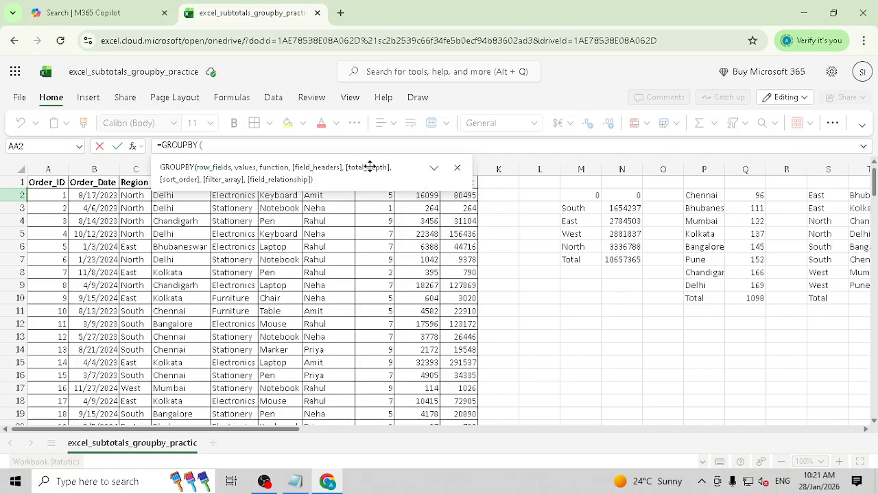
{"action": "left_click", "coordinate": [457, 167]}
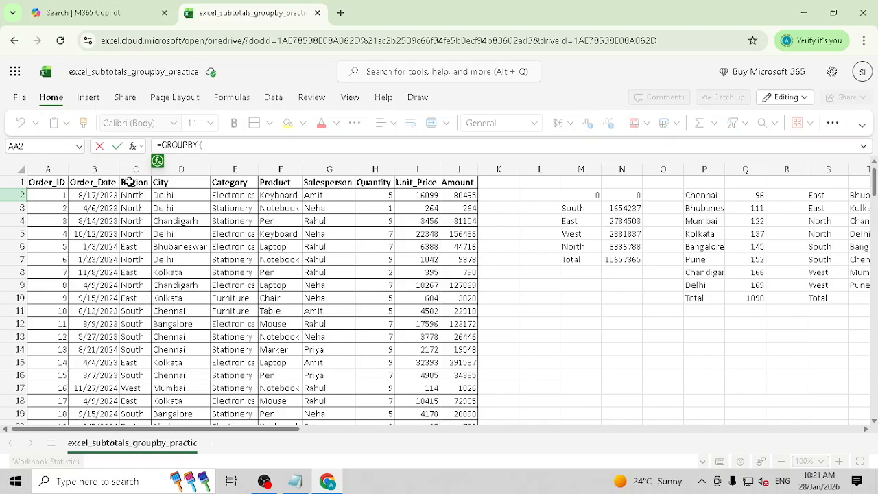
{"action": "left_click_drag", "start_coordinate": [129, 181], "coordinate": [350, 186]}
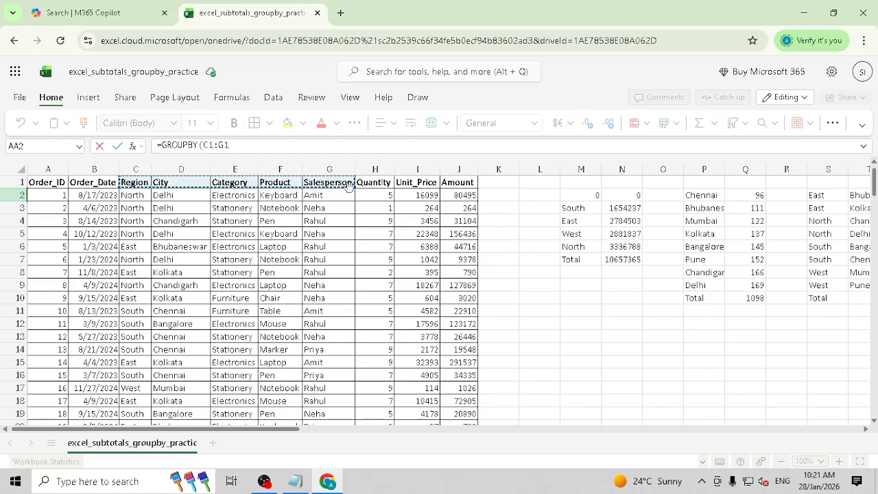
{"action": "key", "text": "ctrl+shift+Down"}
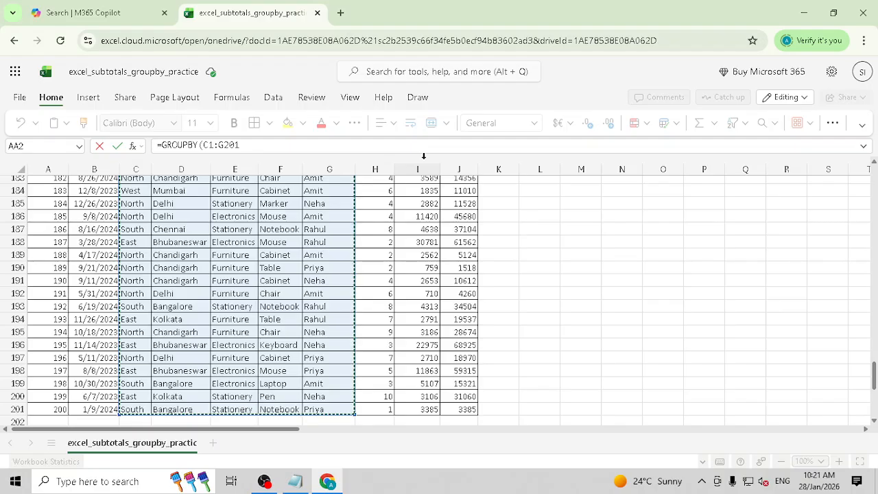
{"action": "scroll", "coordinate": [428, 164], "scroll_direction": "up", "scroll_amount": 20}
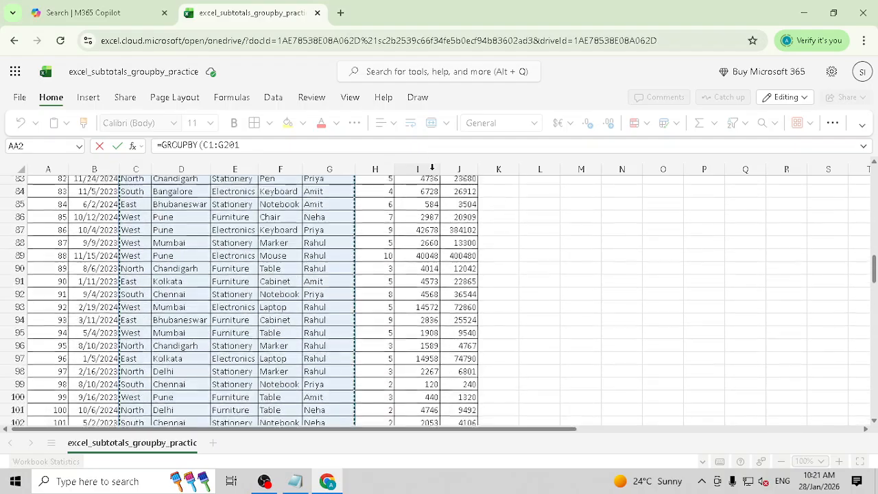
{"action": "scroll", "coordinate": [432, 168], "scroll_direction": "up", "scroll_amount": 20}
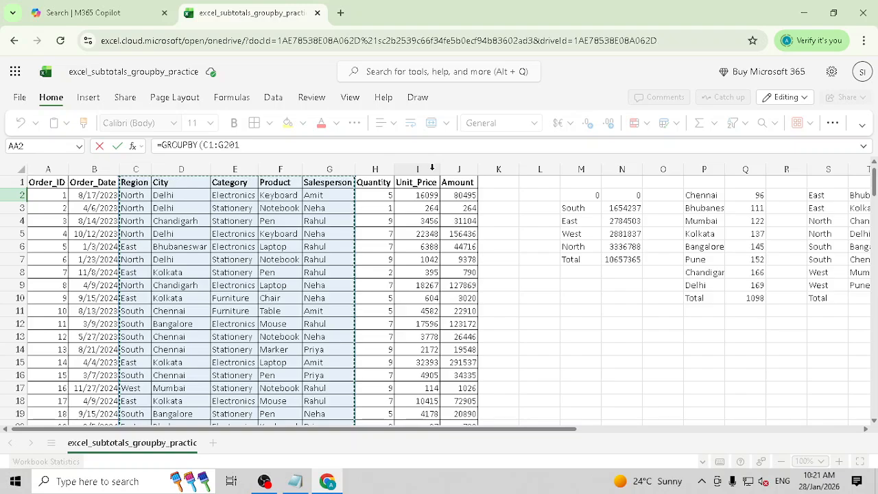
- Add J1:J201 as SUM values and enter =GROUPBY(C1:G201,J1:J201,SUM,1,2,1)
{"action": "left_click", "coordinate": [272, 146]}
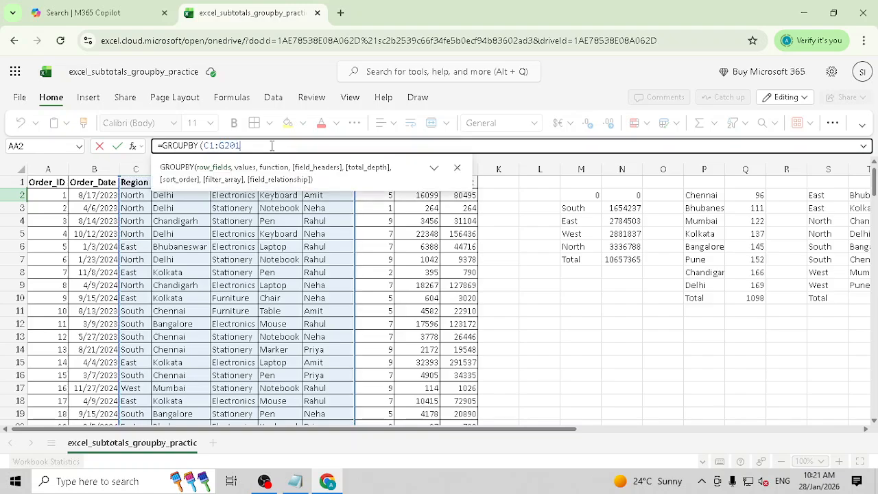
{"action": "left_click", "coordinate": [436, 169]}
{"action": "left_click", "coordinate": [435, 170]}
{"action": "left_click", "coordinate": [458, 170]}
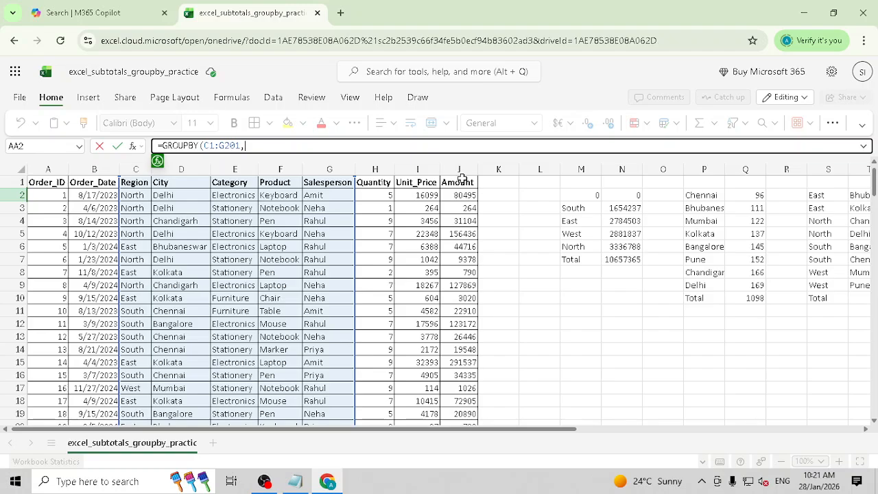
{"action": "left_click", "coordinate": [465, 182]}
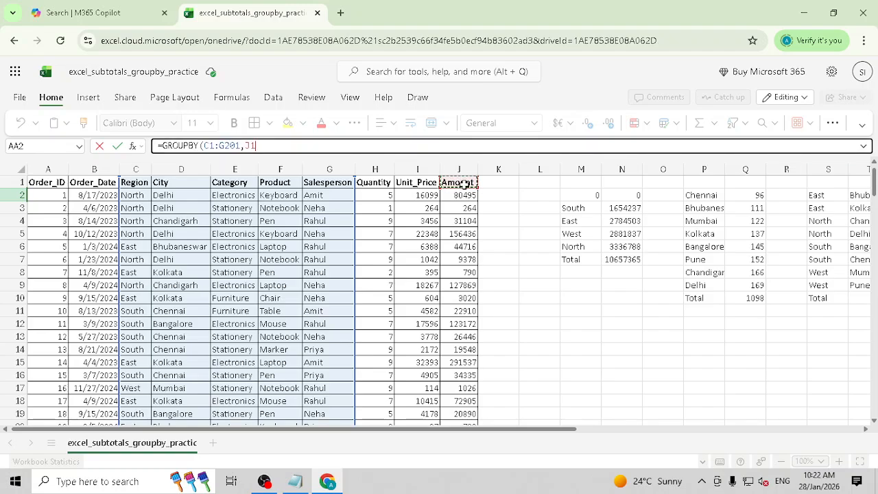
{"action": "type", "text": ":"}
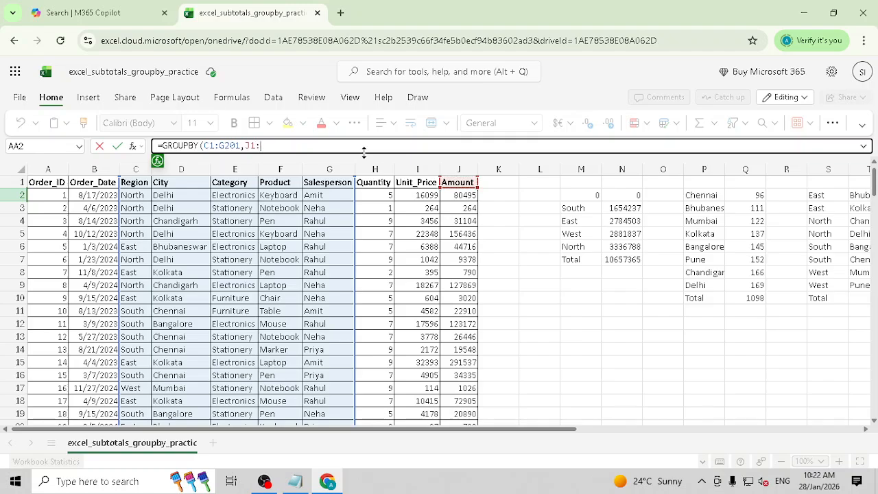
{"action": "type", "text": "J201"}
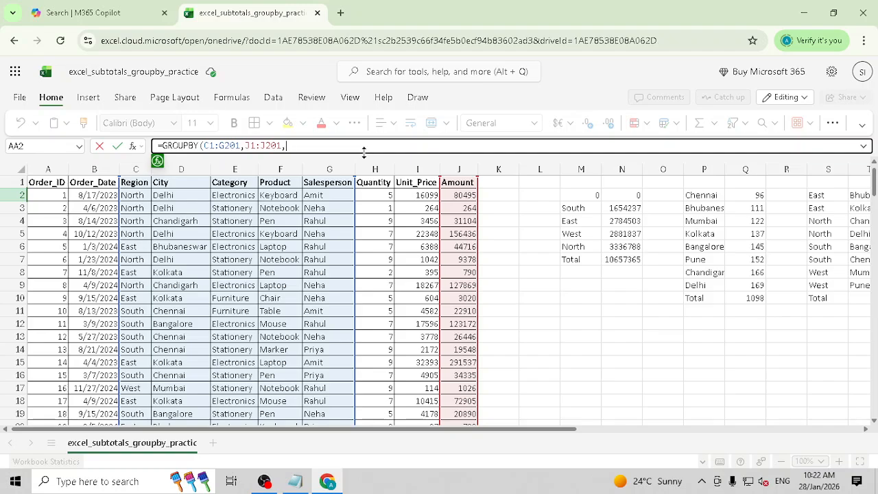
{"action": "type", "text": ",SUM,1,2,1"}
{"action": "type", "text": ")"}
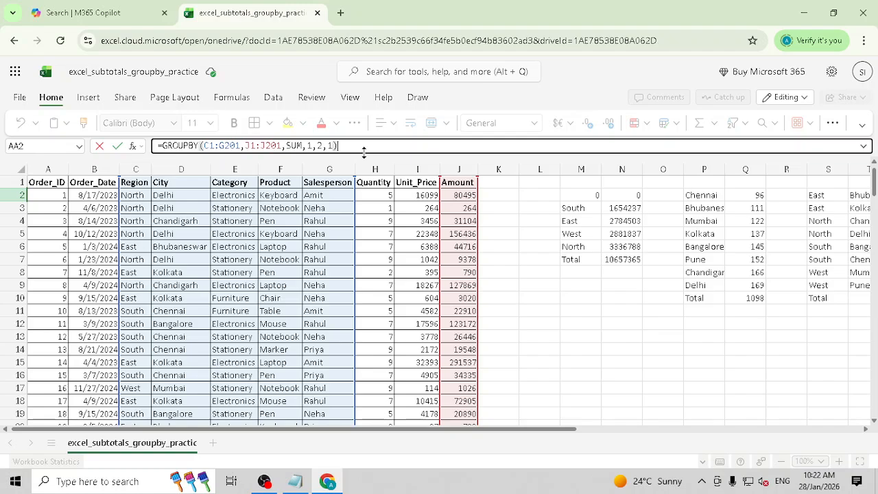
{"action": "key", "text": "Tab"}
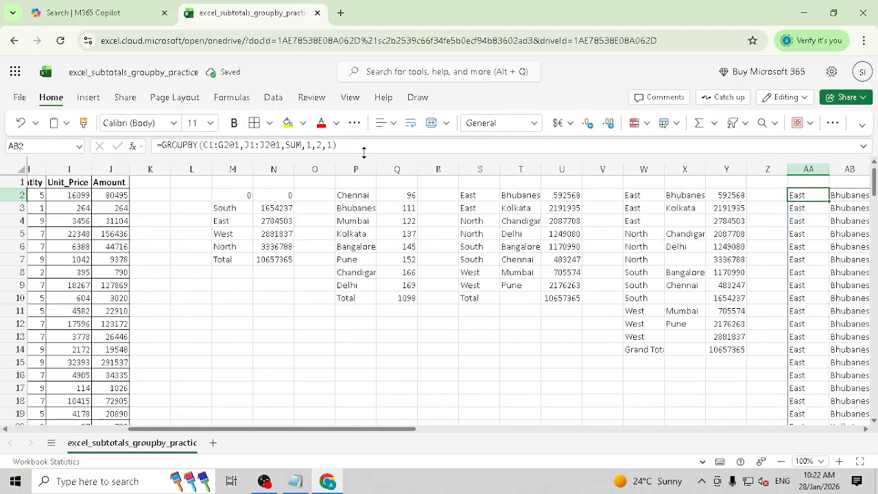
{"action": "key", "text": "Right"}
{"action": "key", "text": "Right"}
{"action": "key", "text": "Right"}
{"action": "key", "text": "Left"}
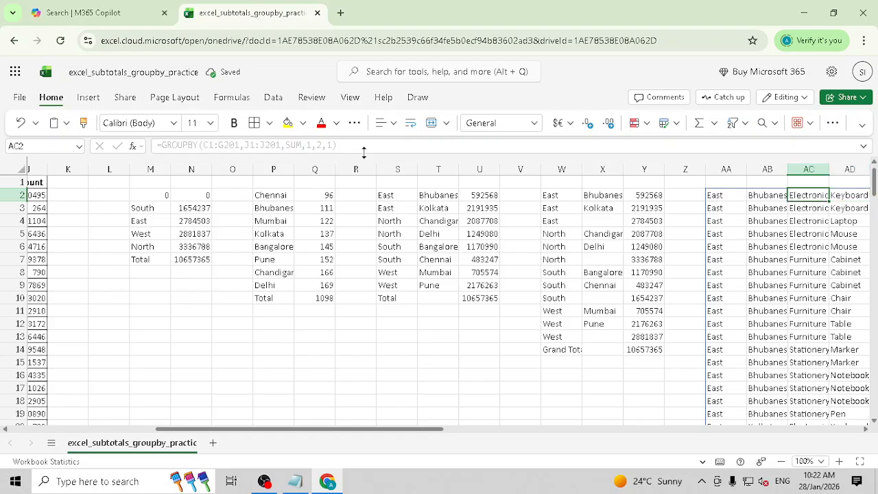
{"action": "key", "text": "Left"}
{"action": "key", "text": "Right"}
{"action": "key", "text": "Right"}
{"action": "key", "text": "Right"}
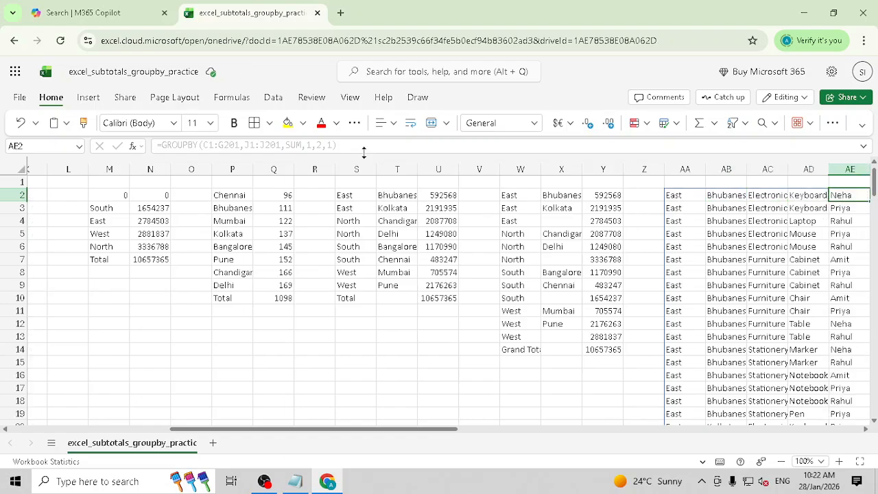
{"action": "key", "text": "Right"}
{"action": "key", "text": "Right"}
{"action": "key", "text": "Left"}
{"action": "key", "text": "Left"}
{"action": "key", "text": "Left"}
{"action": "key", "text": "Left"}
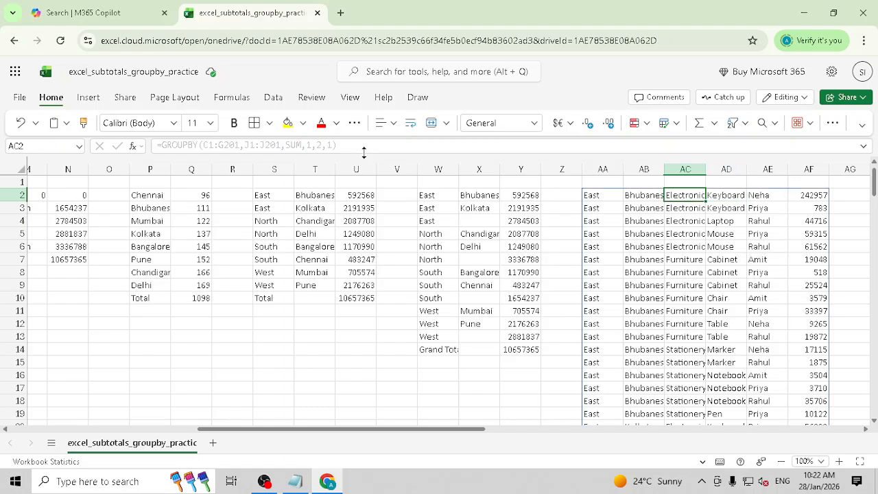
{"action": "key", "text": "Down"}
{"action": "key", "text": "Down"}
{"action": "key", "text": "Down"}
{"action": "key", "text": "Down"}
{"action": "key", "text": "Down"}
{"action": "key", "text": "Down"}
{"action": "key", "text": "Down"}
{"action": "key", "text": "Down"}
{"action": "key", "text": "Down"}
{"action": "key", "text": "Down"}
{"action": "key", "text": "Down"}
{"action": "key", "text": "Down"}
{"action": "key", "text": "Down"}
{"action": "key", "text": "Down"}
{"action": "key", "text": "Down"}
{"action": "key", "text": "Down"}
{"action": "key", "text": "Down"}
{"action": "key", "text": "Down"}
{"action": "key", "text": "Down"}
{"action": "key", "text": "Down"}
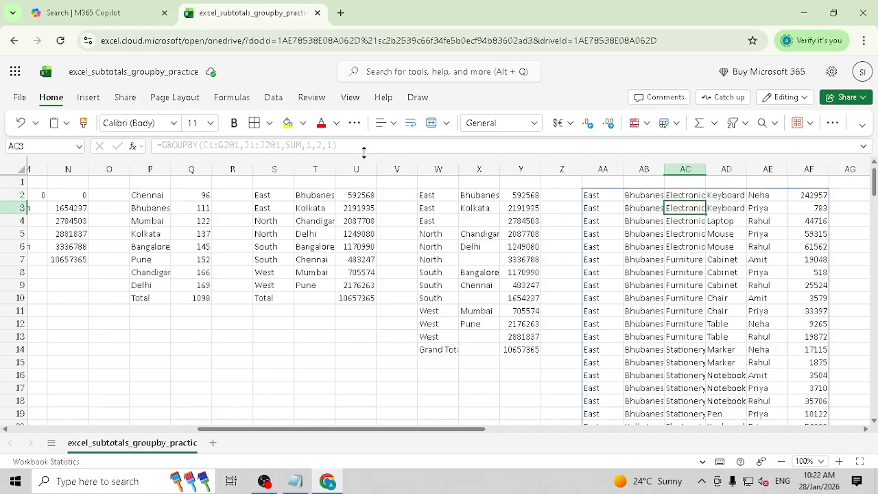
{"action": "key", "text": "Down"}
{"action": "key", "text": "Down"}
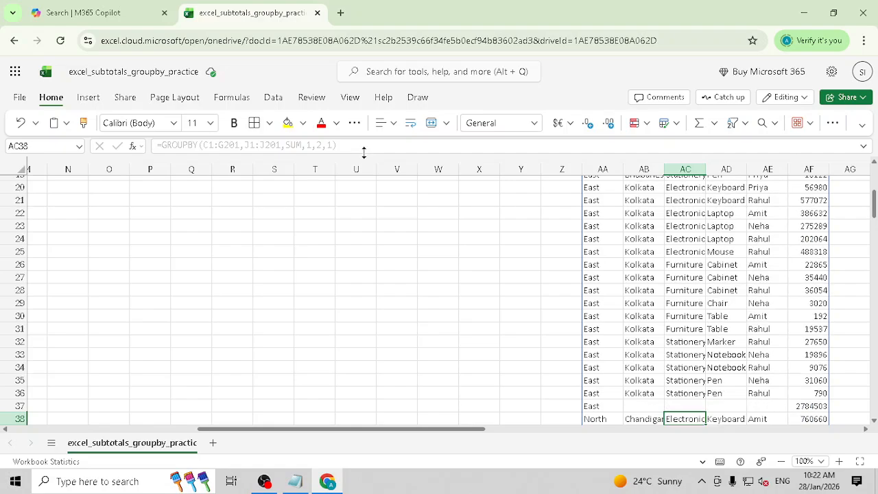
{"action": "key", "text": "Up"}
{"action": "key", "text": "Left"}
{"action": "key", "text": "Left"}
{"action": "key", "text": "shift+Right"}
{"action": "key", "text": "shift+Right"}
{"action": "key", "text": "shift+Right"}
{"action": "key", "text": "shift+Right"}
{"action": "key", "text": "shift+Right"}
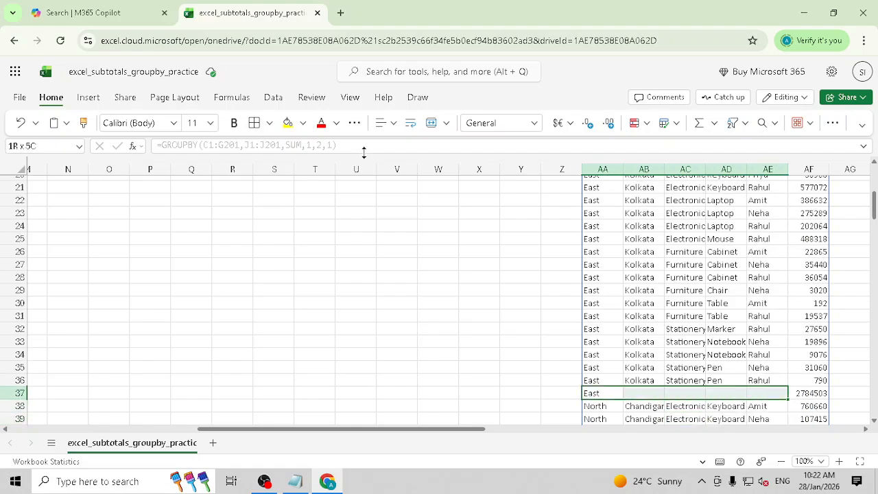
{"action": "key", "text": "Down"}
{"action": "key", "text": "Down"}
{"action": "key", "text": "Down"}
{"action": "key", "text": "Down"}
{"action": "key", "text": "Down"}
{"action": "key", "text": "Down"}
{"action": "key", "text": "Down"}
{"action": "key", "text": "Down"}
{"action": "key", "text": "Down"}
{"action": "key", "text": "Down"}
{"action": "key", "text": "Down"}
{"action": "key", "text": "Down"}
{"action": "key", "text": "Down"}
{"action": "key", "text": "Down"}
{"action": "key", "text": "Down"}
{"action": "key", "text": "Down"}
{"action": "key", "text": "Down"}
{"action": "key", "text": "Down"}
{"action": "key", "text": "Down"}
{"action": "key", "text": "Down"}
{"action": "key", "text": "Down"}
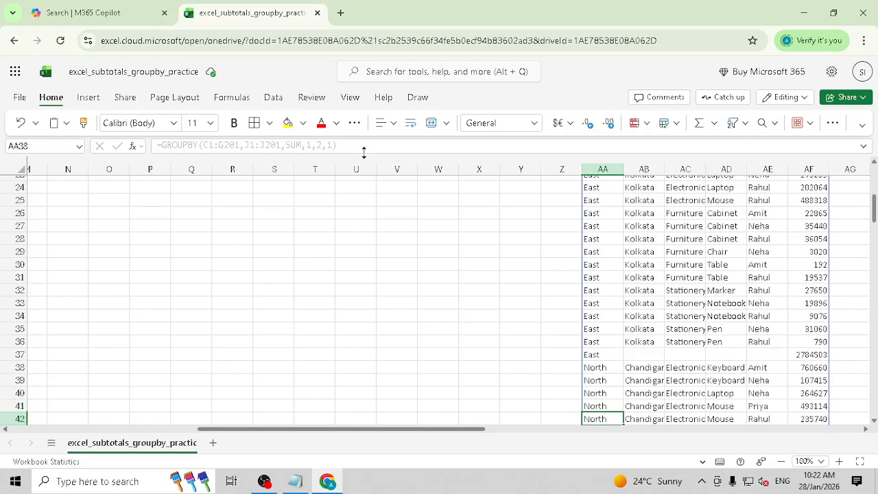
{"action": "key", "text": "Down"}
{"action": "key", "text": "Down"}
{"action": "key", "text": "Down"}
{"action": "key", "text": "Down"}
{"action": "key", "text": "Down"}
{"action": "key", "text": "Down"}
{"action": "key", "text": "Down"}
{"action": "key", "text": "Down"}
{"action": "key", "text": "Down"}
{"action": "key", "text": "Down"}
{"action": "key", "text": "Down"}
{"action": "key", "text": "Down"}
{"action": "key", "text": "Down"}
{"action": "key", "text": "Down"}
{"action": "key", "text": "Down"}
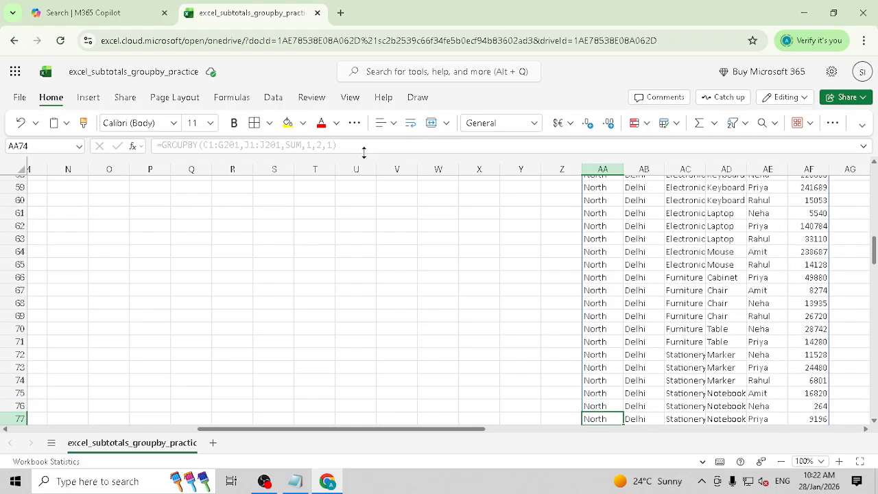
{"action": "key", "text": "Up"}
{"action": "key", "text": "Up"}
{"action": "key", "text": "Up"}
{"action": "key", "text": "Up"}
{"action": "key", "text": "Up"}
{"action": "key", "text": "Up"}
{"action": "key", "text": "Up"}
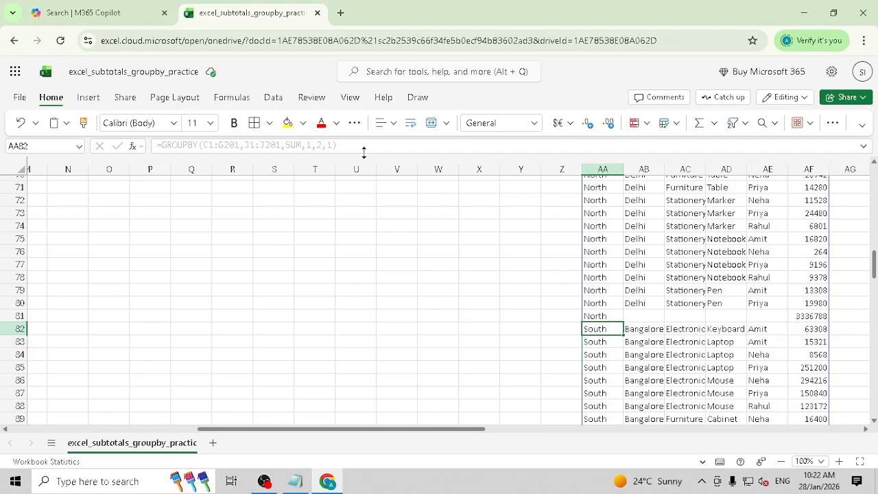
{"action": "key", "text": "Up"}
{"action": "key", "text": "shift+Right"}
{"action": "key", "text": "shift+Right"}
{"action": "key", "text": "shift+Right"}
{"action": "key", "text": "Up"}
{"action": "key", "text": "Up"}
{"action": "key", "text": "Up"}
{"action": "key", "text": "Up"}
{"action": "key", "text": "Up"}
{"action": "key", "text": "Up"}
{"action": "key", "text": "Up"}
{"action": "key", "text": "Up"}
{"action": "key", "text": "Up"}
{"action": "key", "text": "Up"}
{"action": "key", "text": "Up"}
{"action": "key", "text": "Up"}
{"action": "key", "text": "Up"}
{"action": "key", "text": "Up"}
{"action": "key", "text": "Up"}
{"action": "key", "text": "Up"}
{"action": "key", "text": "Up"}
{"action": "key", "text": "Up"}
{"action": "key", "text": "Up"}
{"action": "key", "text": "Up"}
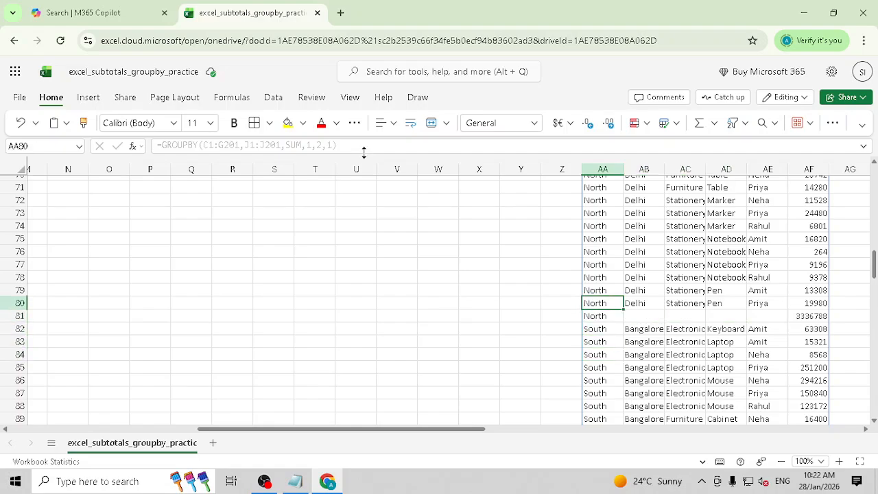
{"action": "key", "text": "Up"}
{"action": "key", "text": "Up"}
{"action": "key", "text": "Up"}
{"action": "key", "text": "Up"}
{"action": "key", "text": "Up"}
{"action": "key", "text": "Up"}
{"action": "key", "text": "Up"}
{"action": "key", "text": "Up"}
{"action": "key", "text": "Up"}
{"action": "key", "text": "Up"}
{"action": "key", "text": "Up"}
{"action": "key", "text": "Up"}
{"action": "key", "text": "Up"}
{"action": "key", "text": "Up"}
{"action": "key", "text": "Up"}
{"action": "key", "text": "Up"}
{"action": "key", "text": "Up"}
{"action": "key", "text": "Up"}
{"action": "key", "text": "Up"}
{"action": "key", "text": "Up"}
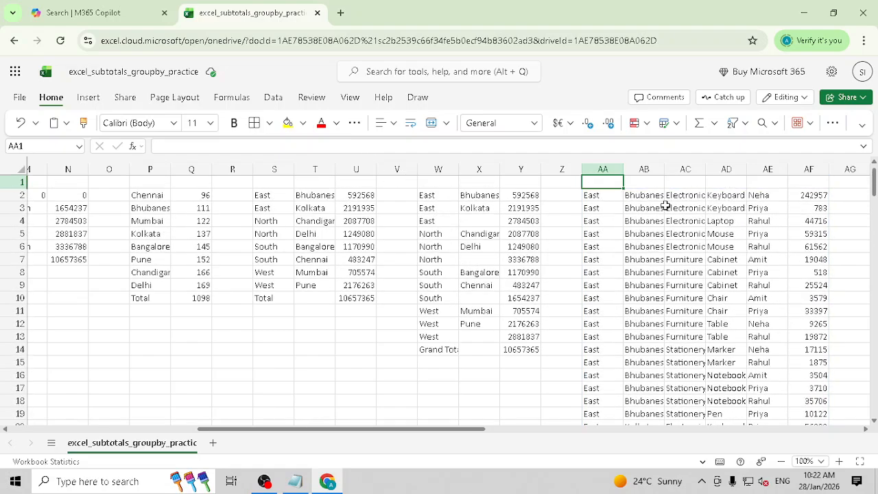
{"action": "left_click_drag", "start_coordinate": [651, 197], "coordinate": [647, 402]}
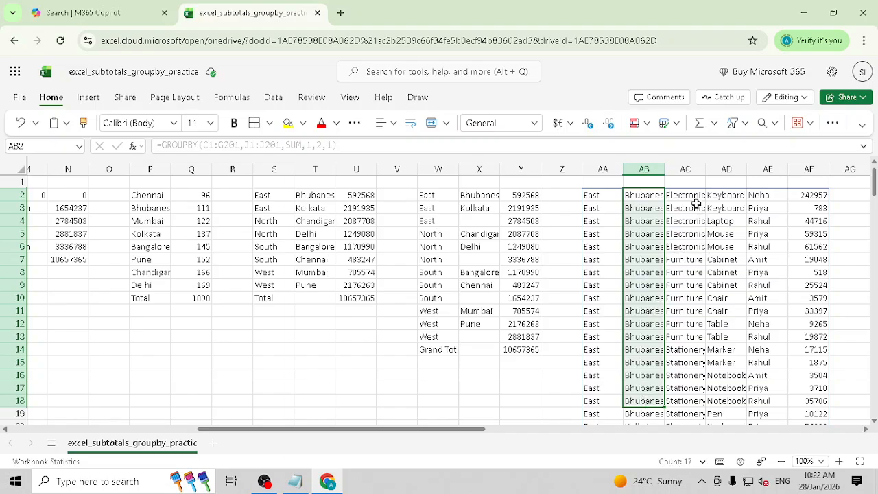
{"action": "left_click_drag", "start_coordinate": [696, 199], "coordinate": [690, 237]}
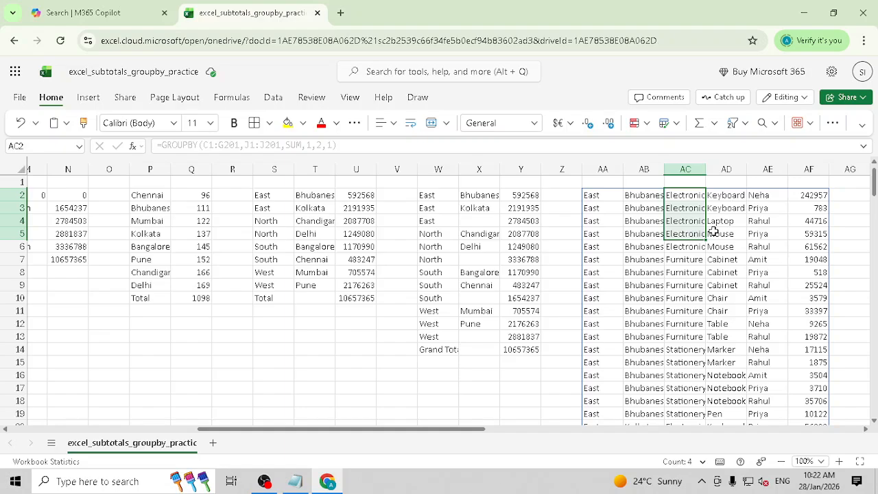
{"action": "left_click_drag", "start_coordinate": [730, 197], "coordinate": [735, 204]}
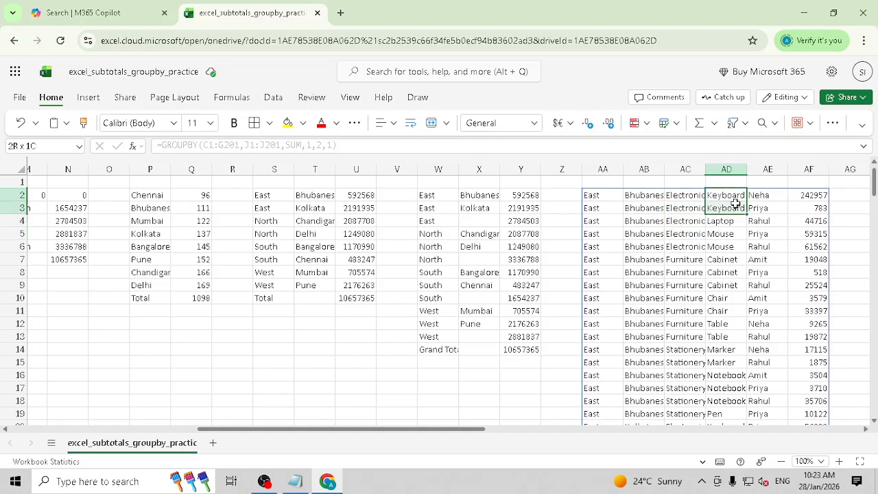
{"action": "left_click_drag", "start_coordinate": [736, 204], "coordinate": [736, 203]}
{"action": "left_click", "coordinate": [603, 195]}
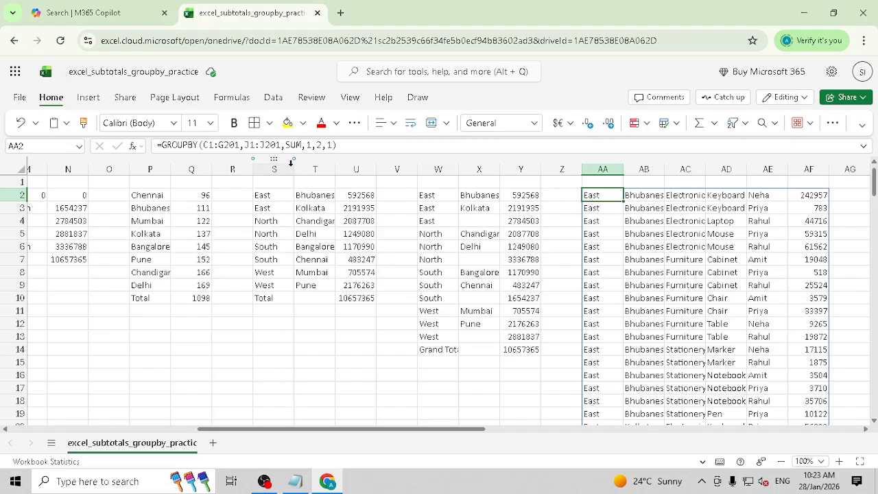
- Change AA2's GROUPBY sort order to -1 so West–Mumbai rows are listed first
{"action": "left_click", "coordinate": [332, 145]}
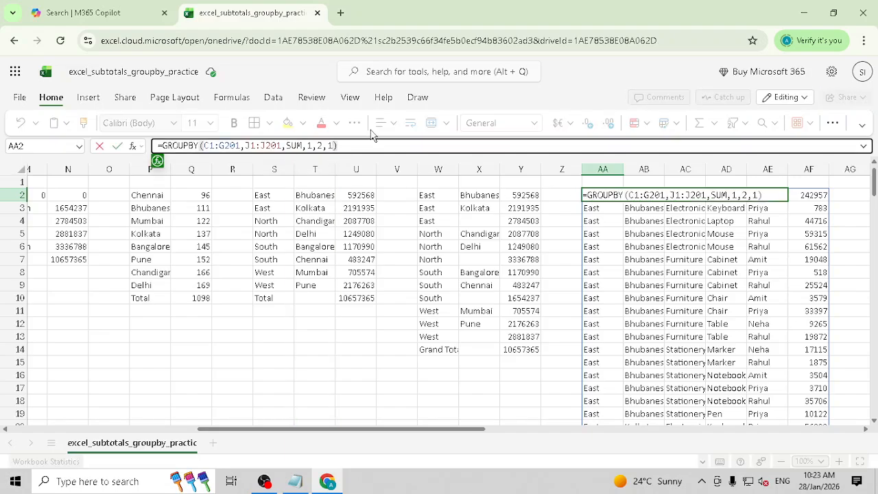
{"action": "key", "text": "Return"}
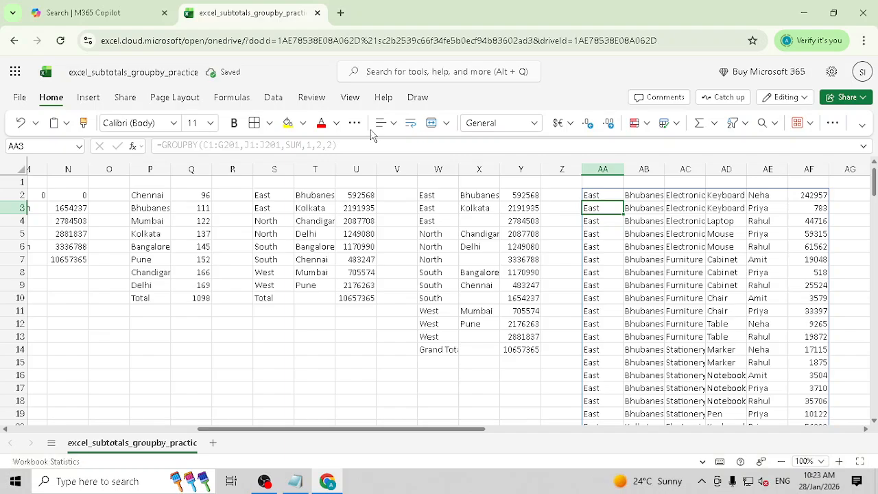
{"action": "left_click", "coordinate": [601, 195]}
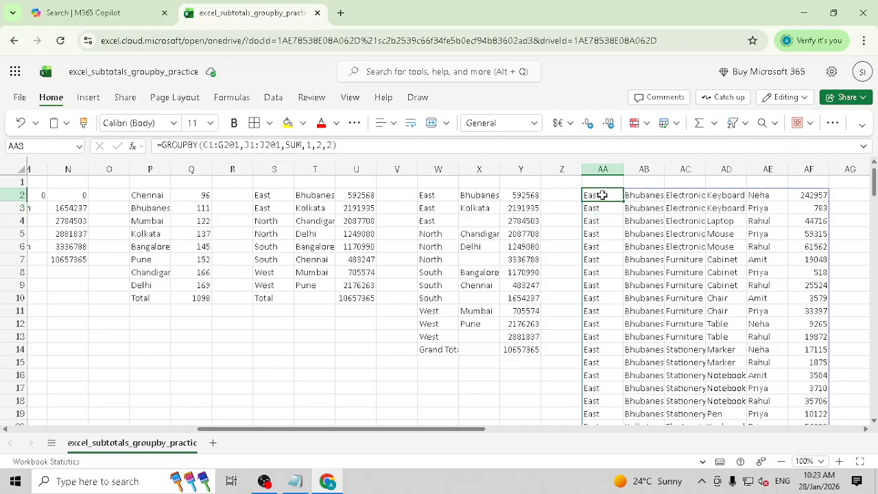
{"action": "left_click", "coordinate": [348, 145]}
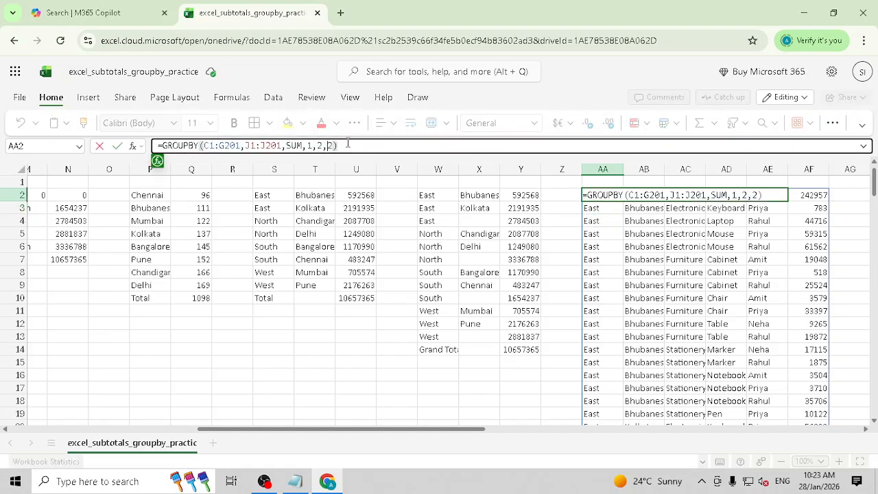
{"action": "type", "text": "1"}
{"action": "key", "text": "Return"}
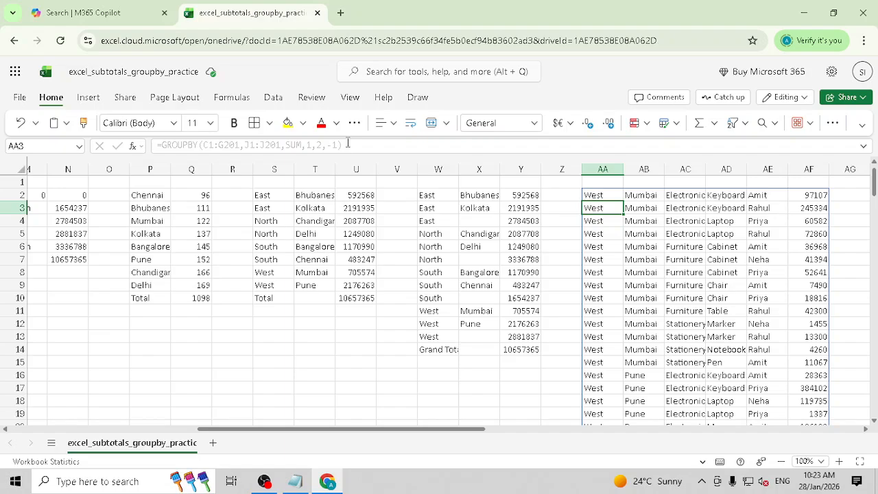
{"action": "key", "text": "Up"}
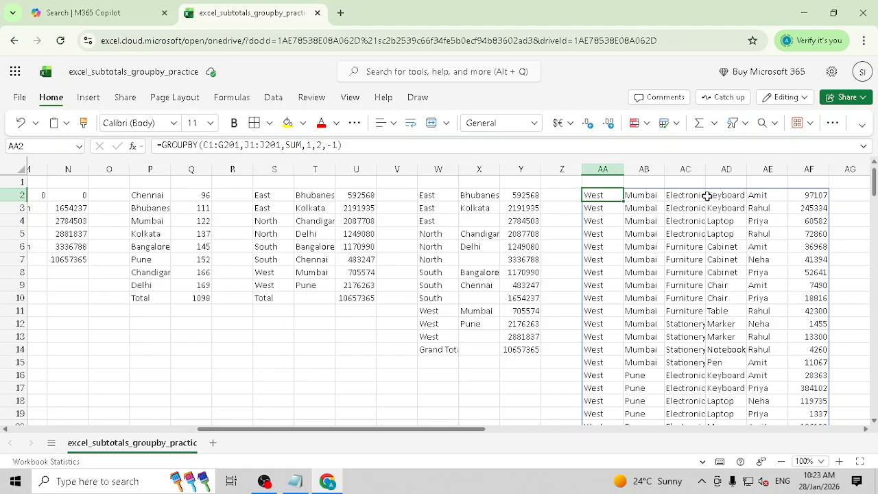
- Replace AA2's sort argument -1 with 6, so South–Chennai rows lead the results
{"action": "left_click", "coordinate": [331, 146]}
{"action": "left_click_drag", "start_coordinate": [330, 146], "coordinate": [340, 145]}
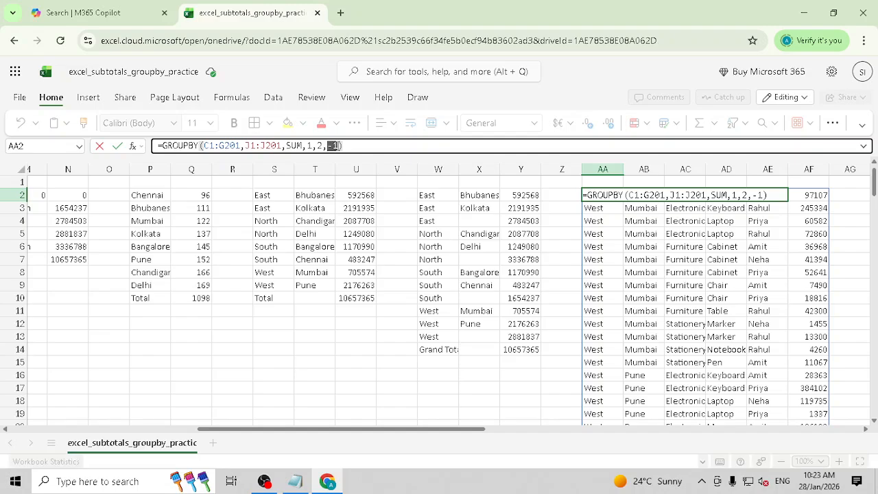
{"action": "type", "text": "6"}
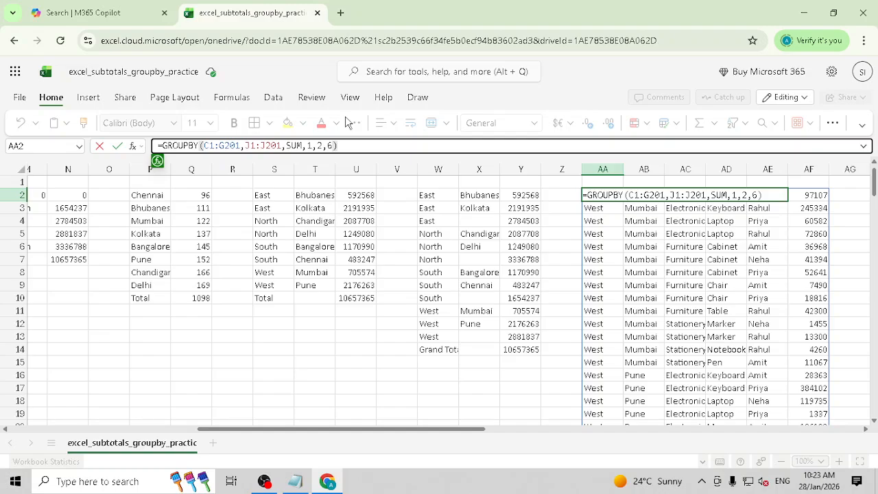
{"action": "key", "text": "Return"}
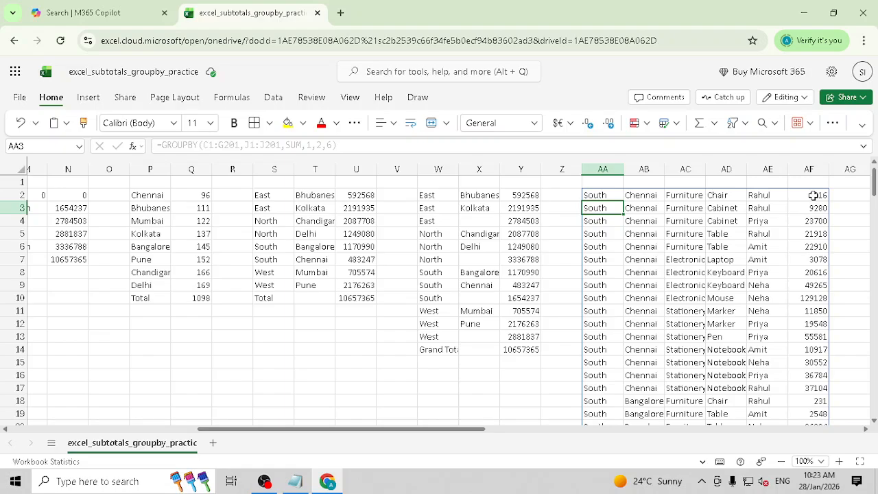
{"action": "left_click_drag", "start_coordinate": [812, 196], "coordinate": [803, 244]}
{"action": "left_click", "coordinate": [614, 239]}
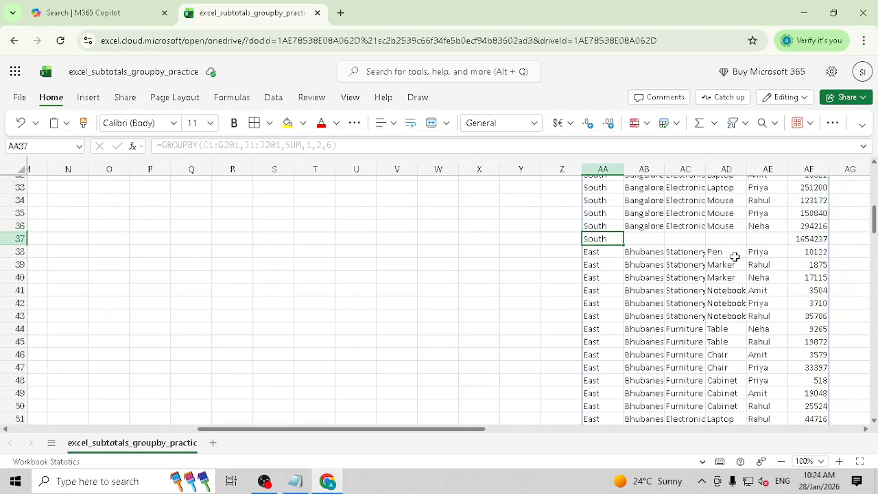
{"action": "scroll", "coordinate": [784, 263], "scroll_direction": "up", "scroll_amount": 8}
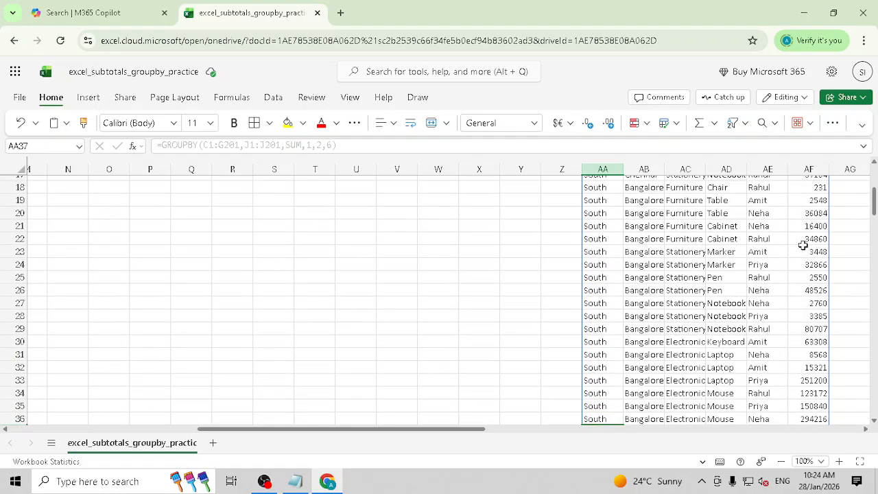
{"action": "scroll", "coordinate": [815, 245], "scroll_direction": "down", "scroll_amount": 7}
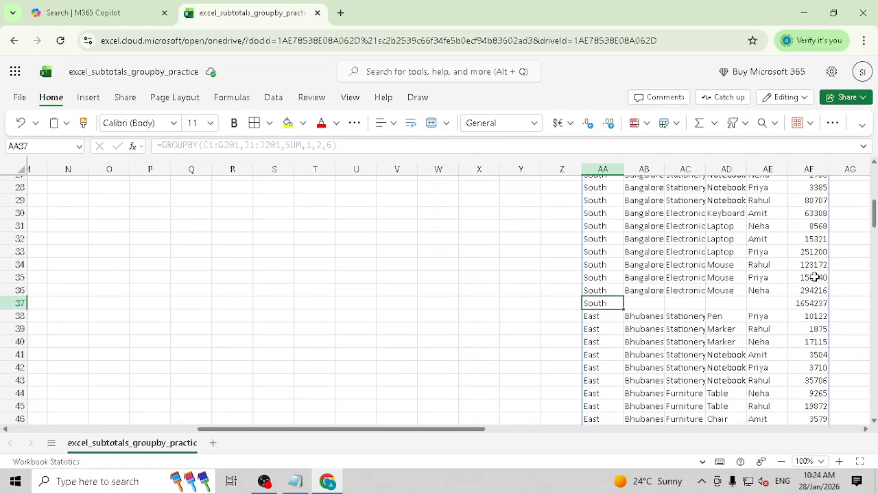
{"action": "left_click", "coordinate": [818, 317]}
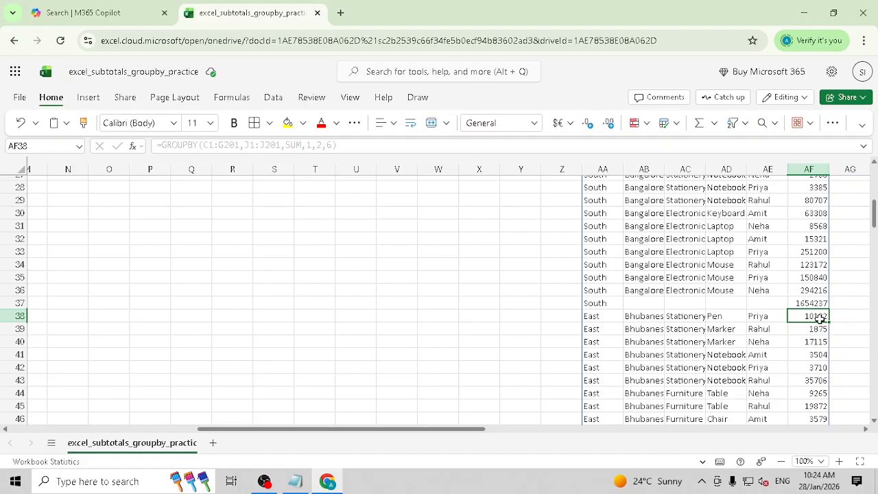
{"action": "scroll", "coordinate": [820, 319], "scroll_direction": "up", "scroll_amount": 9}
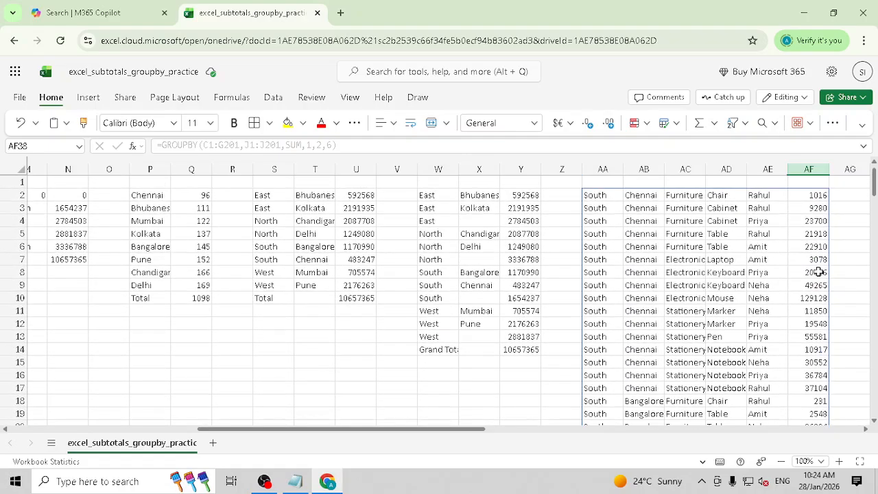
{"action": "left_click", "coordinate": [821, 199]}
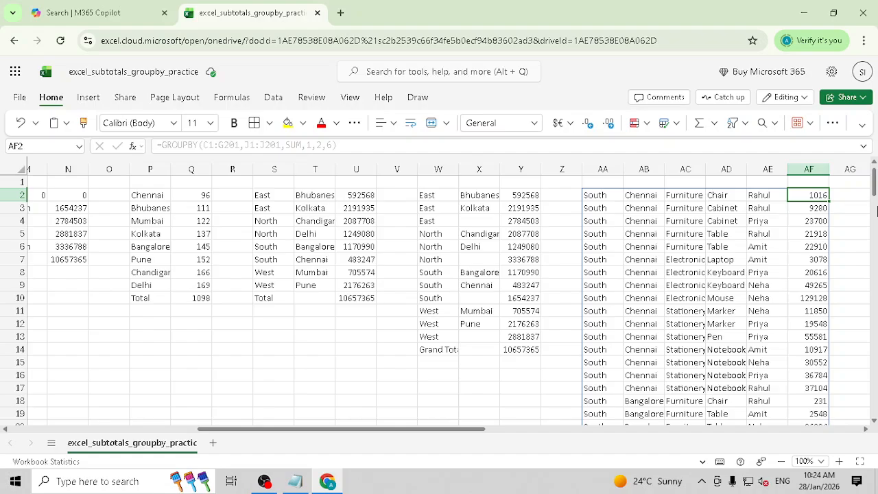
{"action": "scroll", "coordinate": [641, 270], "scroll_direction": "down", "scroll_amount": 7}
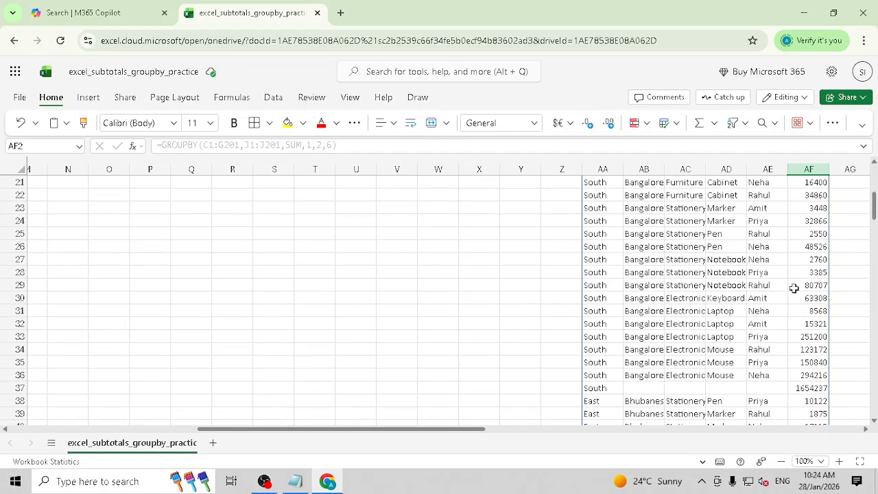
{"action": "scroll", "coordinate": [640, 269], "scroll_direction": "up", "scroll_amount": 5}
{"action": "scroll", "coordinate": [640, 269], "scroll_direction": "up", "scroll_amount": 2}
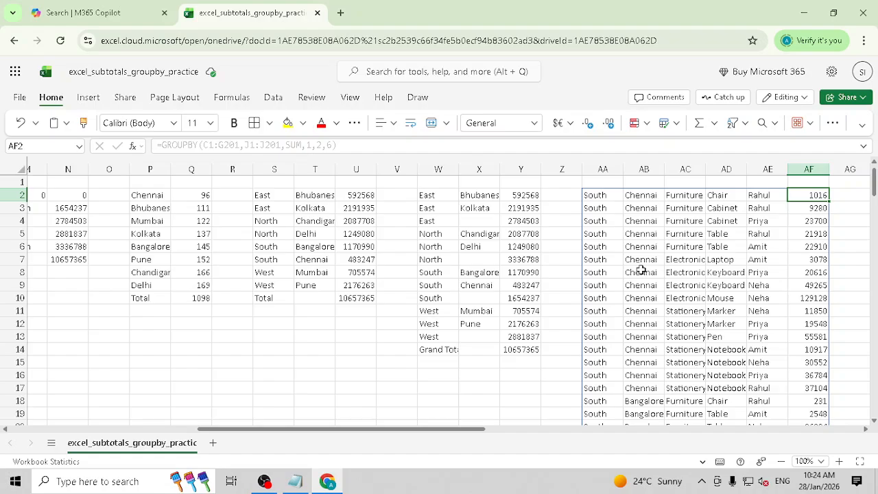
{"action": "scroll", "coordinate": [640, 270], "scroll_direction": "down", "scroll_amount": 4}
{"action": "scroll", "coordinate": [631, 288], "scroll_direction": "down", "scroll_amount": 3}
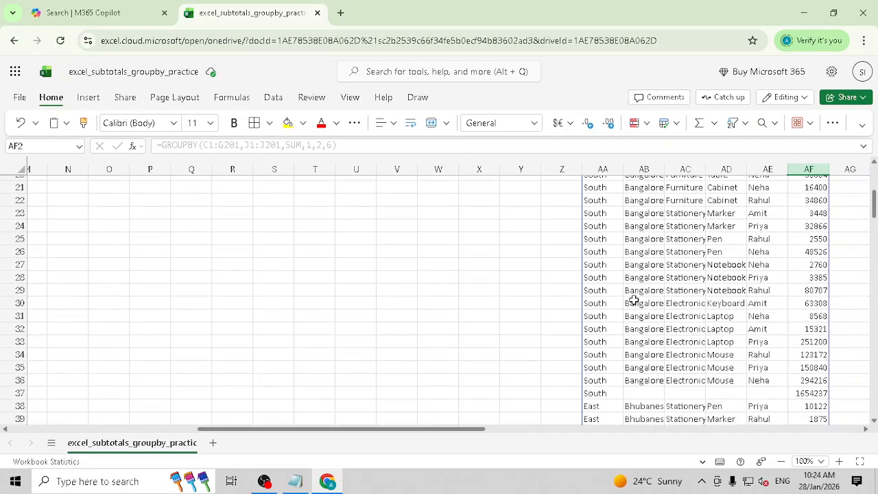
{"action": "scroll", "coordinate": [633, 301], "scroll_direction": "down", "scroll_amount": 3}
{"action": "left_click_drag", "start_coordinate": [658, 273], "coordinate": [828, 329]}
{"action": "scroll", "coordinate": [807, 332], "scroll_direction": "up", "scroll_amount": 15}
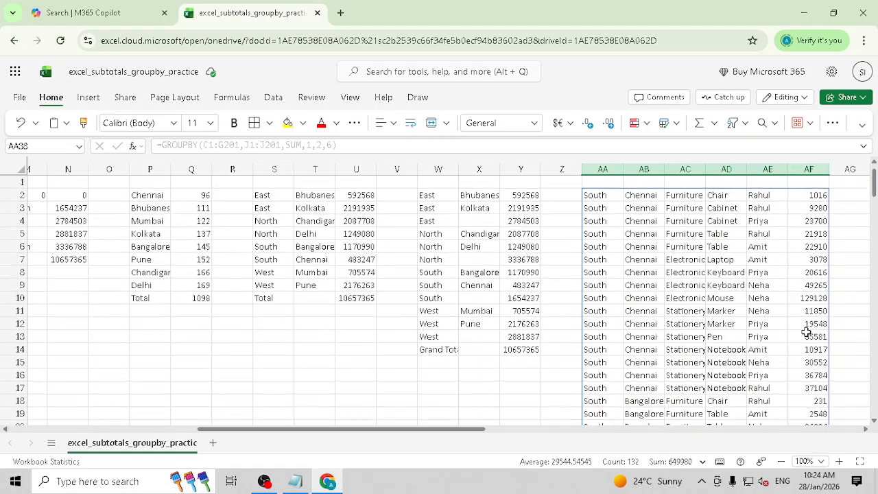
{"action": "left_click_drag", "start_coordinate": [795, 194], "coordinate": [827, 208]}
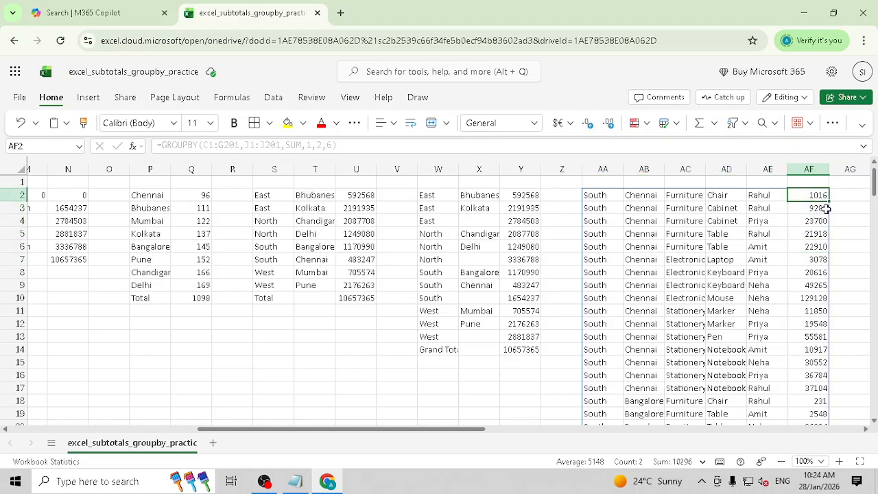
{"action": "left_click", "coordinate": [595, 198]}
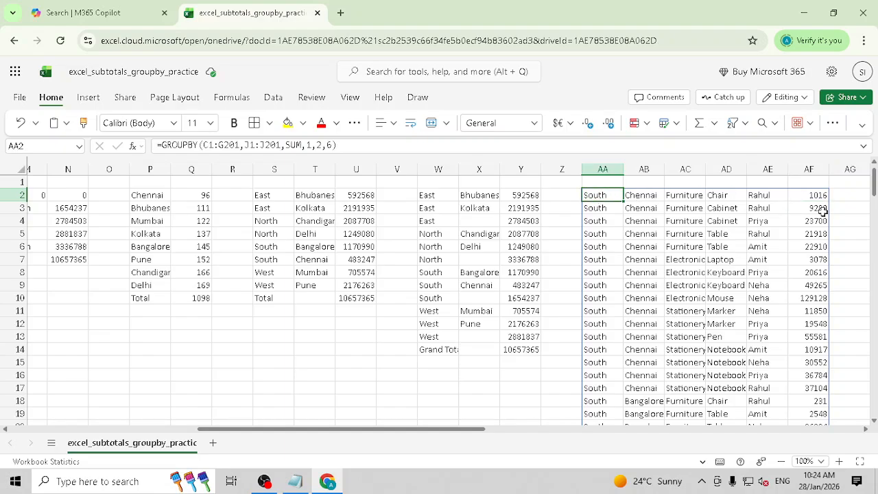
{"action": "left_click", "coordinate": [812, 262]}
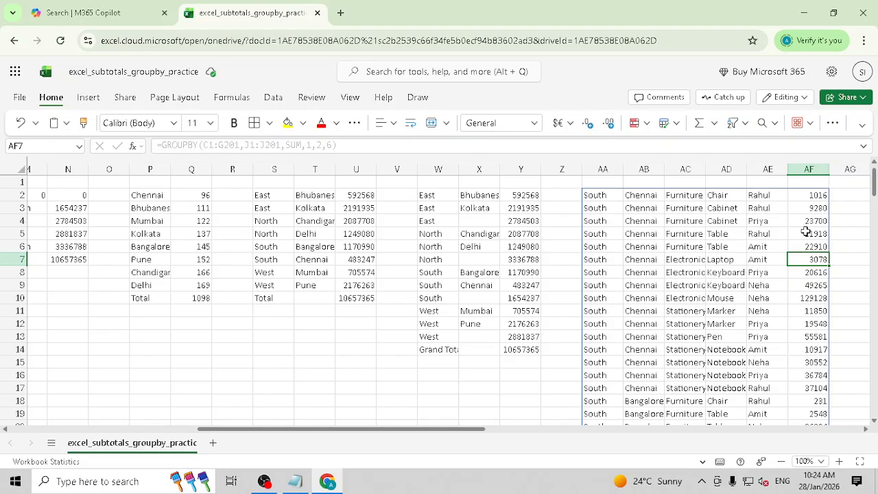
{"action": "left_click", "coordinate": [592, 195]}
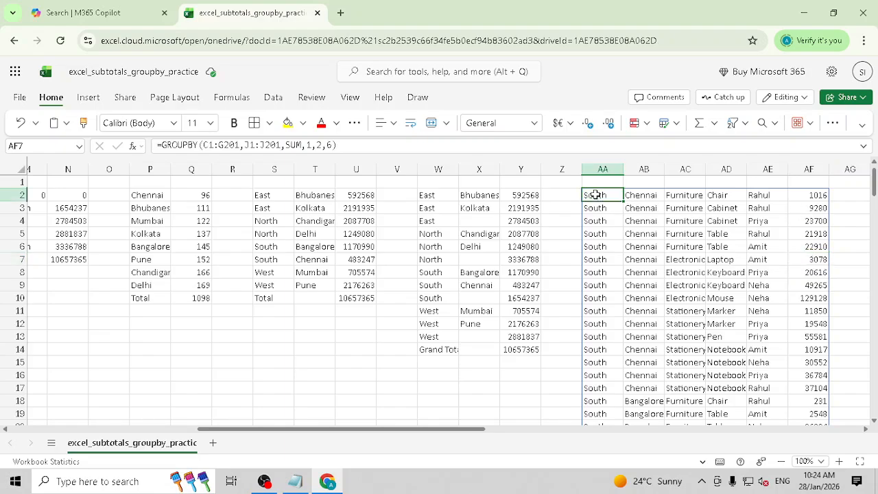
- Set AA2's sort argument to -6 and select the top amounts in column AF
{"action": "left_click", "coordinate": [326, 147]}
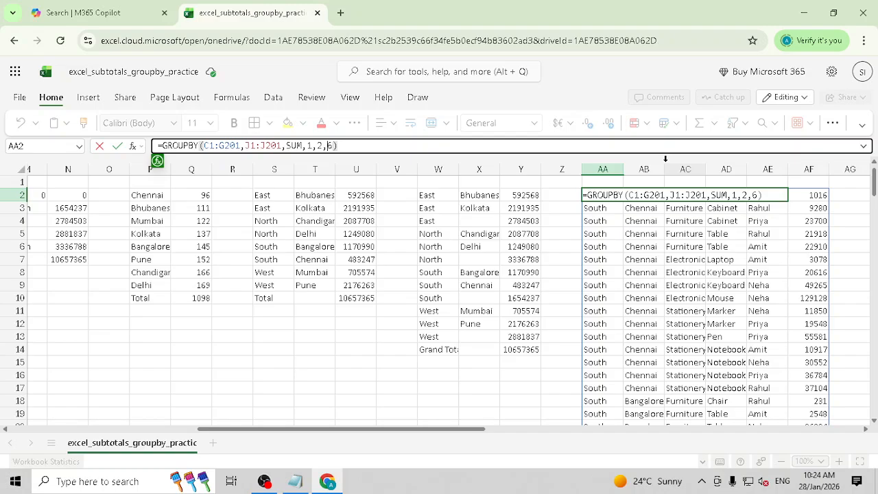
{"action": "key", "text": "Delete"}
{"action": "type", "text": "-6"}
{"action": "key", "text": "Return"}
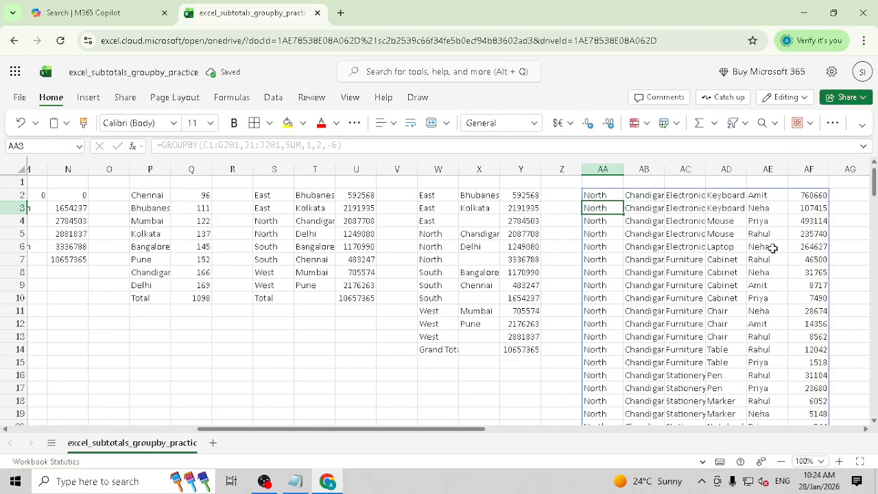
{"action": "left_click", "coordinate": [819, 336]}
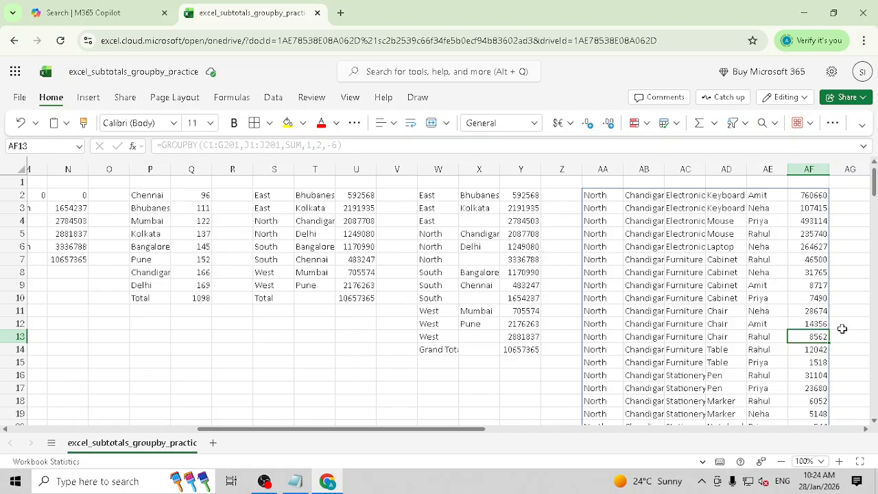
{"action": "left_click", "coordinate": [814, 313], "text": "ctrl"}
{"action": "left_click", "coordinate": [814, 323], "text": "ctrl"}
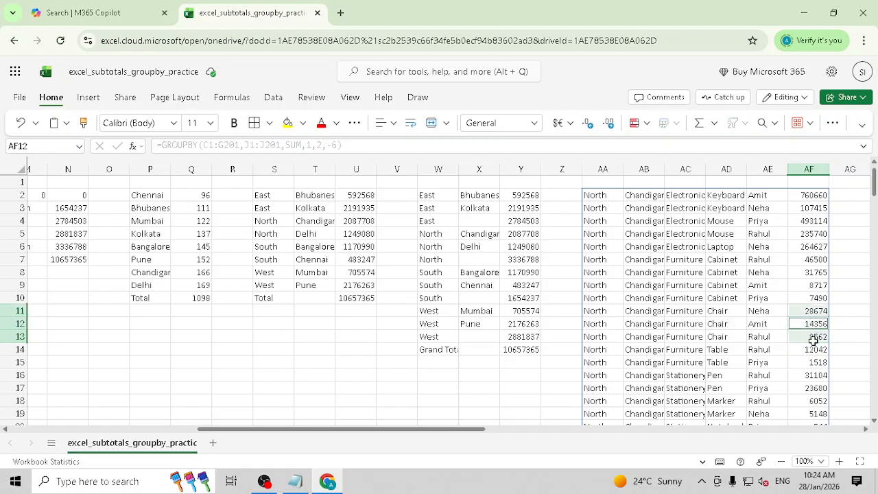
{"action": "left_click_drag", "start_coordinate": [816, 196], "coordinate": [813, 312]}
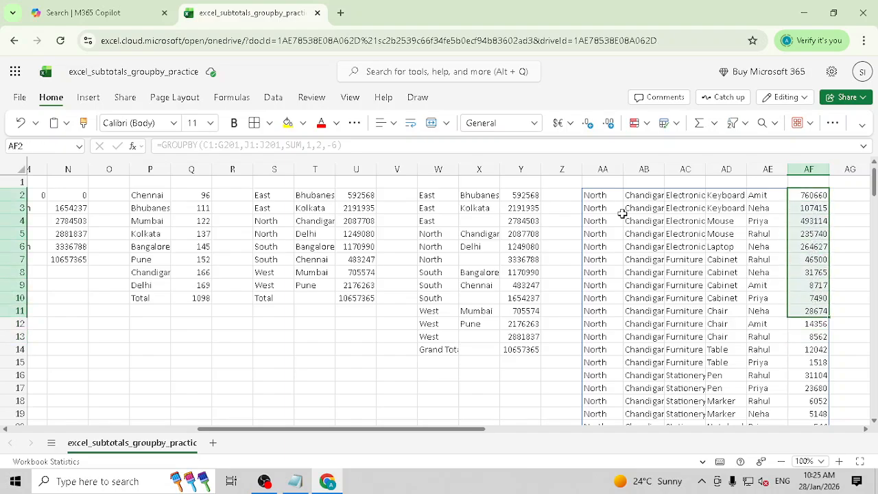
- Change the sort argument from -6 to 1 so East–Bhubaneswar rows come first again
{"action": "left_click", "coordinate": [595, 198]}
{"action": "left_click", "coordinate": [330, 145]}
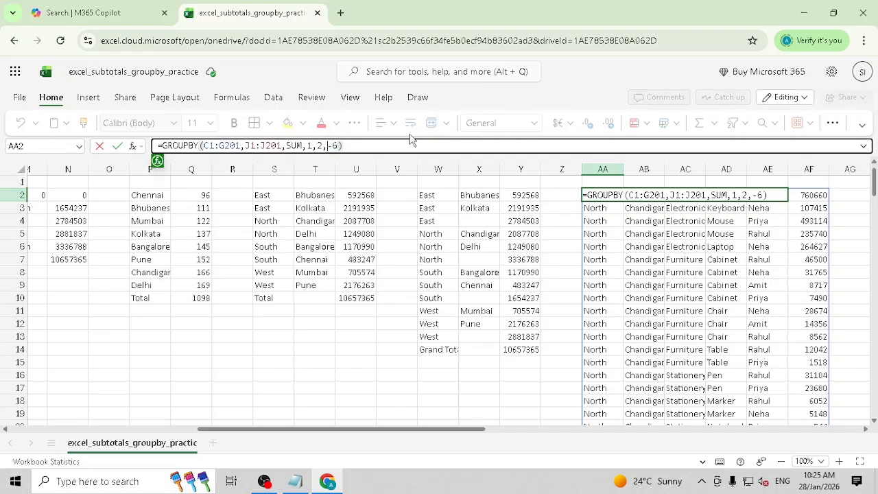
{"action": "double_click", "coordinate": [332, 146]}
{"action": "type", "text": "1"}
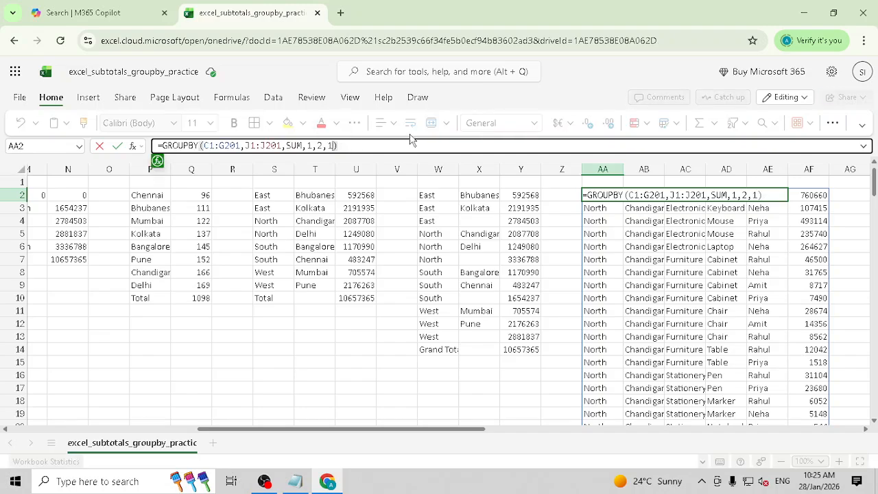
{"action": "key", "text": "Return"}
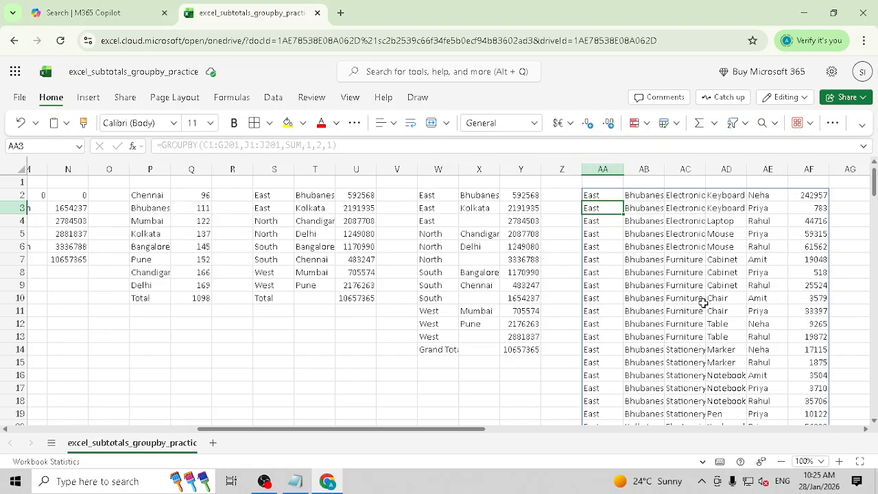
- Delete AA2's last sort argument, leaving sort order -5, and review the result rows
{"action": "left_click", "coordinate": [603, 197]}
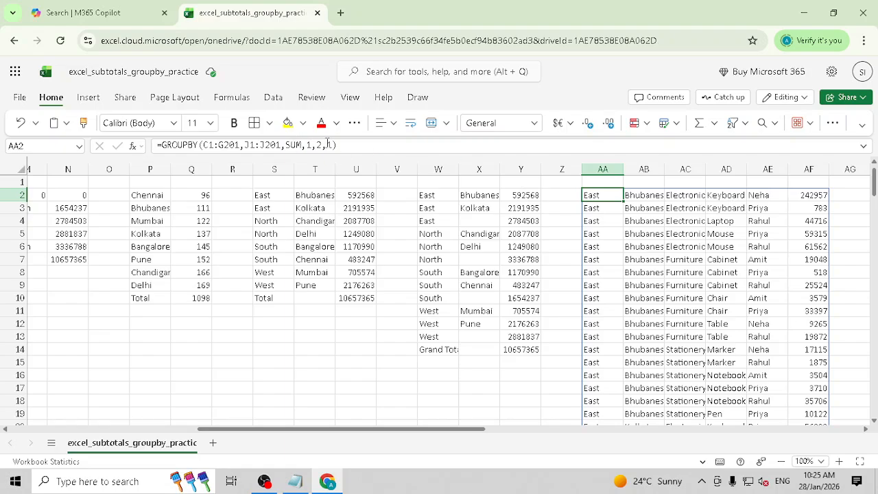
{"action": "left_click", "coordinate": [345, 145]}
{"action": "key", "text": "Delete"}
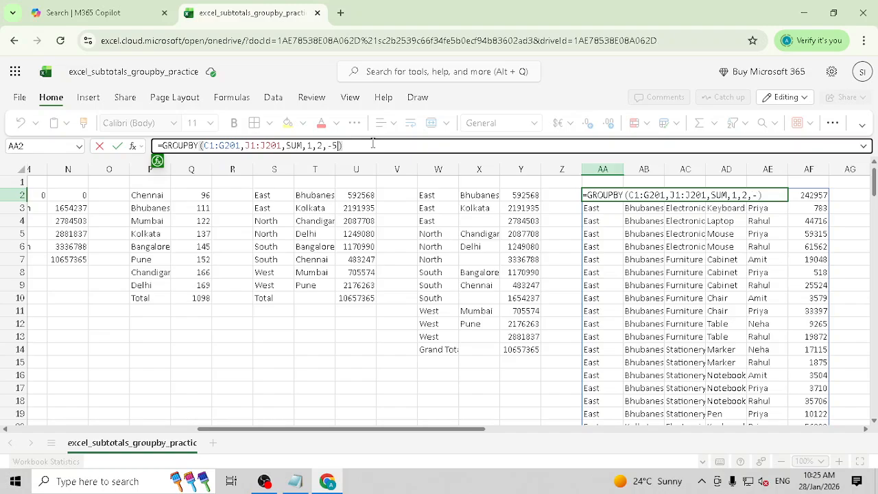
{"action": "key", "text": "Return"}
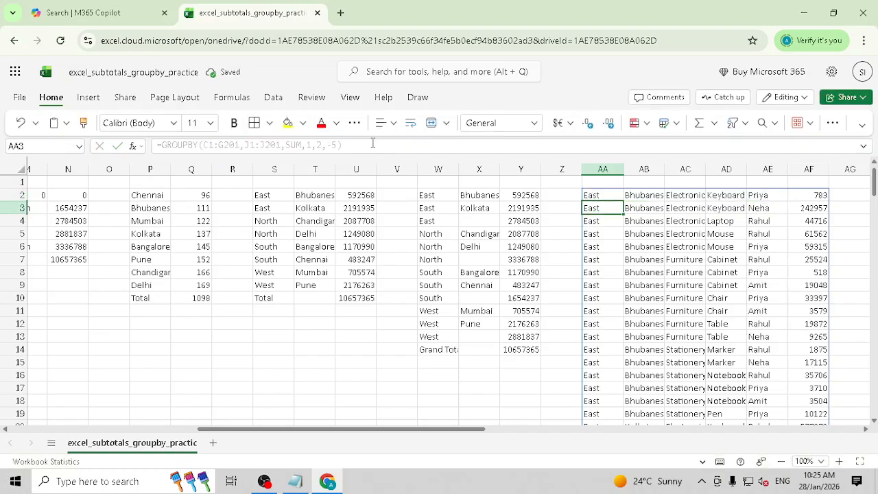
{"action": "left_click", "coordinate": [583, 196]}
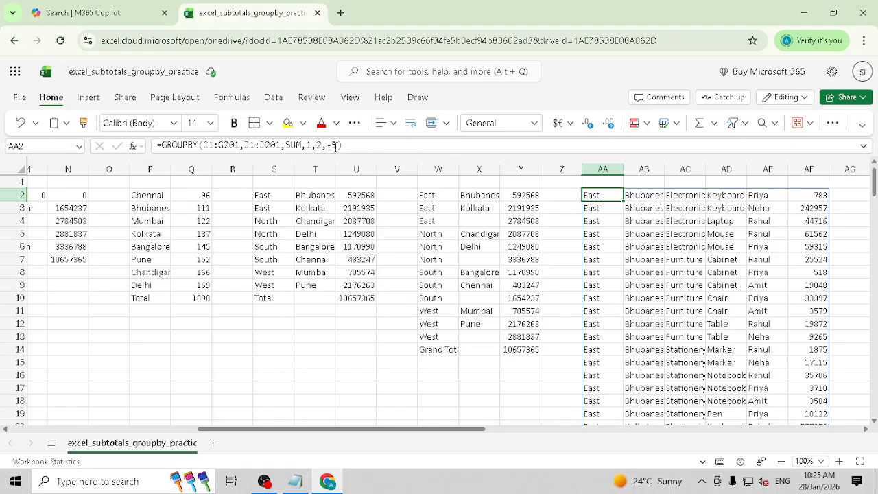
{"action": "left_click", "coordinate": [335, 145]}
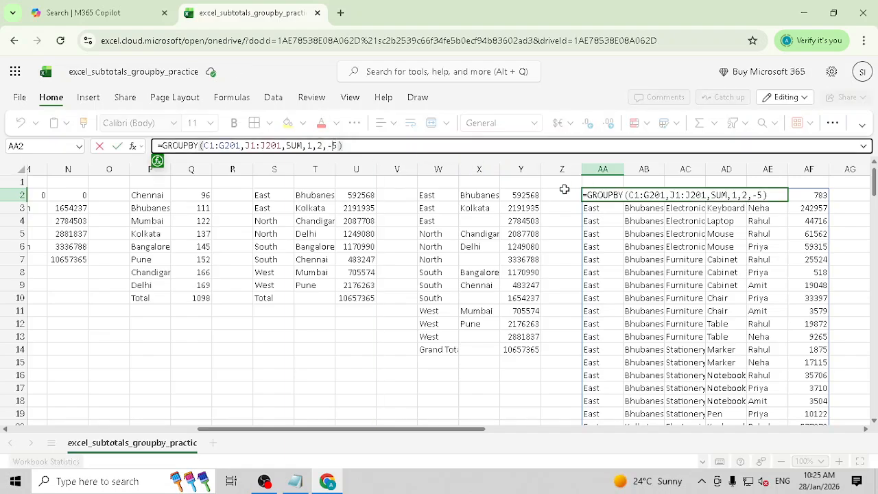
{"action": "left_click", "coordinate": [610, 196]}
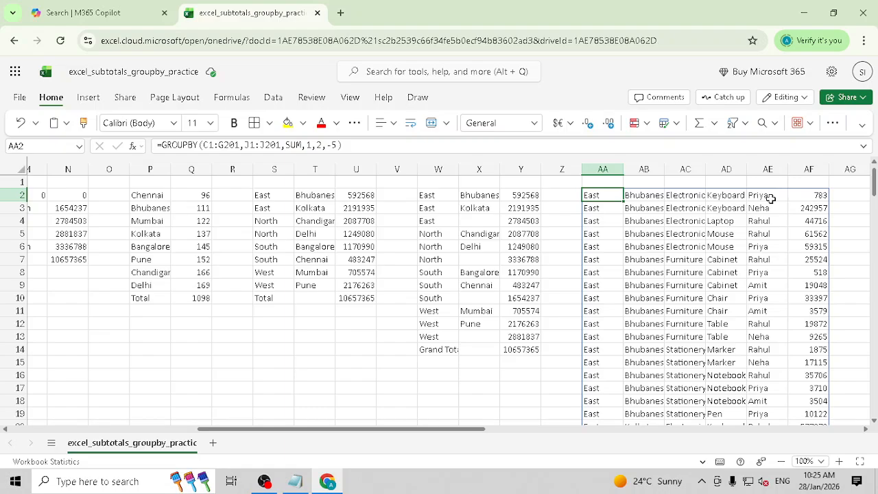
{"action": "left_click_drag", "start_coordinate": [770, 199], "coordinate": [640, 245]}
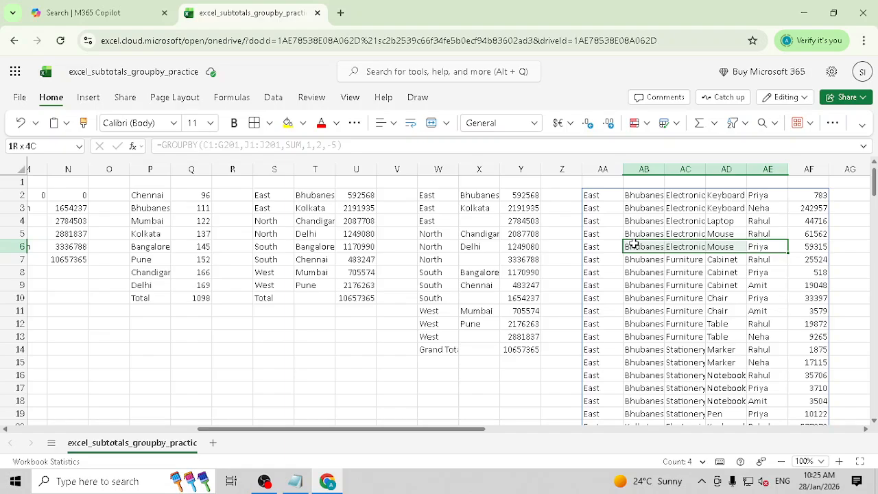
- Replace the -5 sort order with 1
{"action": "left_click", "coordinate": [591, 194]}
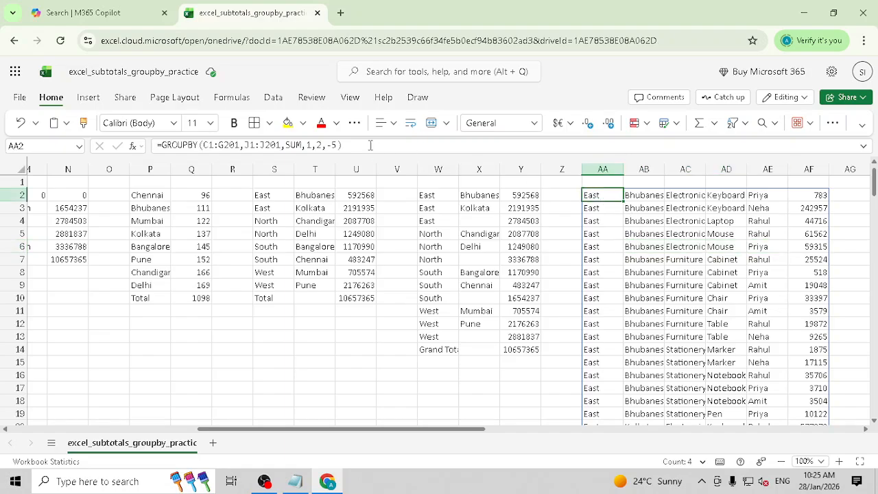
{"action": "left_click", "coordinate": [329, 145]}
{"action": "left_click_drag", "start_coordinate": [328, 145], "coordinate": [337, 144]}
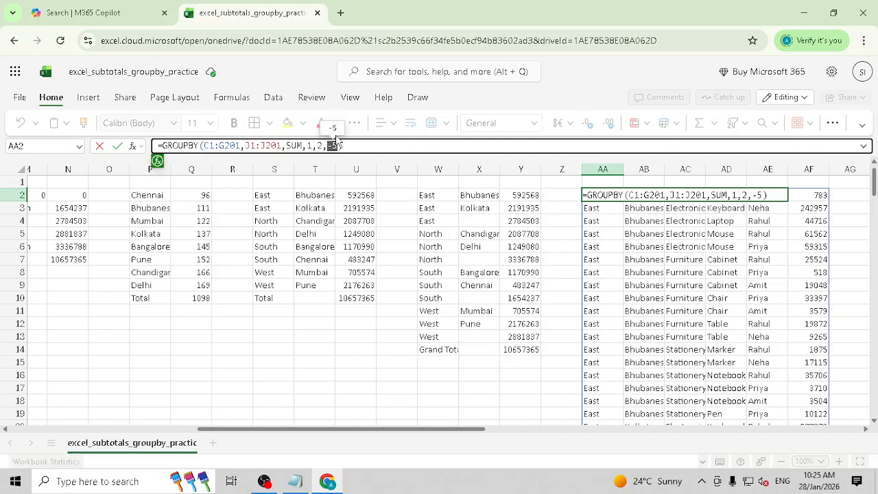
{"action": "type", "text": "1"}
{"action": "key", "text": "Return"}
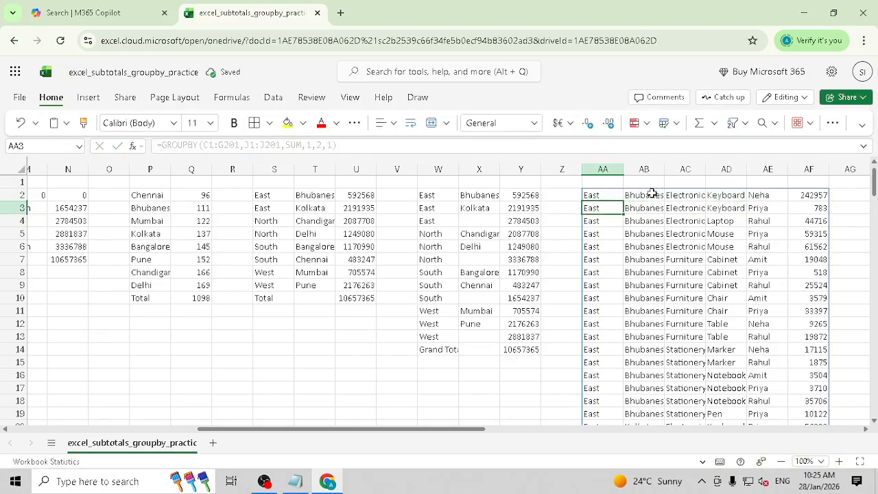
- Change the sort order to -1 so West–Mumbai rows are listed first
{"action": "left_click", "coordinate": [611, 198]}
{"action": "left_click", "coordinate": [331, 145]}
{"action": "key", "text": "BackSpace"}
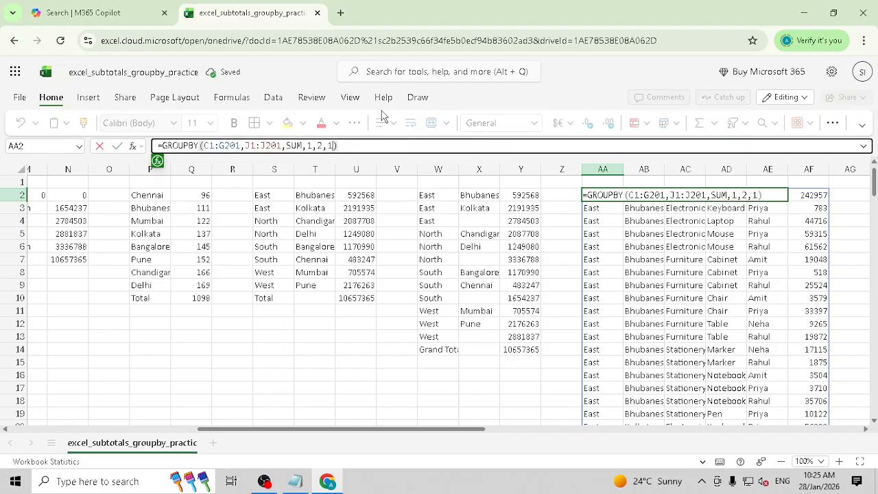
{"action": "type", "text": "-1"}
{"action": "key", "text": "Return"}
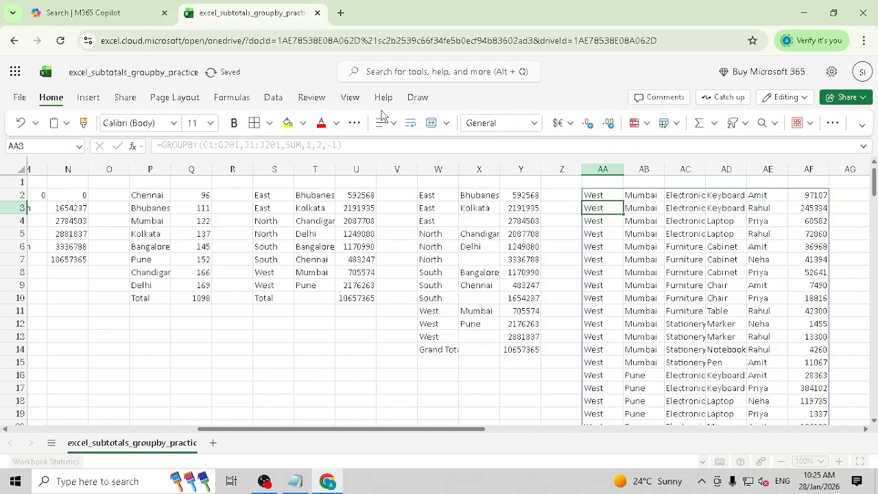
{"action": "key", "text": "Up"}
{"action": "key", "text": "Left"}
{"action": "key", "text": "Left"}
{"action": "key", "text": "Left"}
{"action": "key", "text": "Left"}
{"action": "key", "text": "Left"}
{"action": "key", "text": "Left"}
{"action": "key", "text": "Left"}
{"action": "key", "text": "Left"}
{"action": "key", "text": "Left"}
{"action": "key", "text": "Left"}
{"action": "key", "text": "Left"}
{"action": "key", "text": "Left"}
{"action": "key", "text": "Left"}
{"action": "key", "text": "Left"}
{"action": "key", "text": "Left"}
{"action": "key", "text": "Left"}
{"action": "key", "text": "Left"}
{"action": "key", "text": "Left"}
{"action": "key", "text": "Left"}
{"action": "key", "text": "Left"}
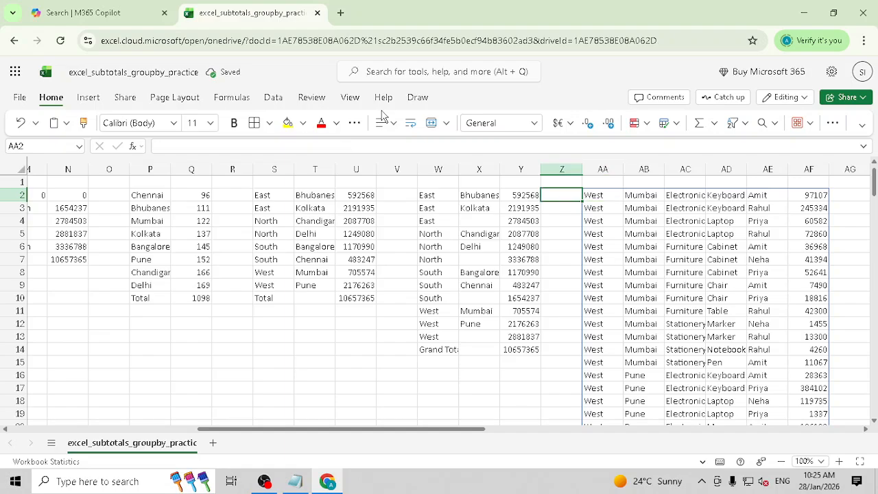
{"action": "key", "text": "Right"}
{"action": "key", "text": "Right"}
{"action": "key", "text": "Right"}
{"action": "key", "text": "Right"}
{"action": "key", "text": "Right"}
{"action": "key", "text": "Right"}
{"action": "key", "text": "Right"}
{"action": "key", "text": "Right"}
{"action": "key", "text": "Right"}
{"action": "key", "text": "Right"}
{"action": "key", "text": "Right"}
{"action": "key", "text": "Right"}
{"action": "key", "text": "Right"}
{"action": "key", "text": "Right"}
{"action": "key", "text": "Right"}
{"action": "key", "text": "Right"}
{"action": "key", "text": "Right"}
{"action": "key", "text": "Right"}
{"action": "key", "text": "Right"}
{"action": "key", "text": "Right"}
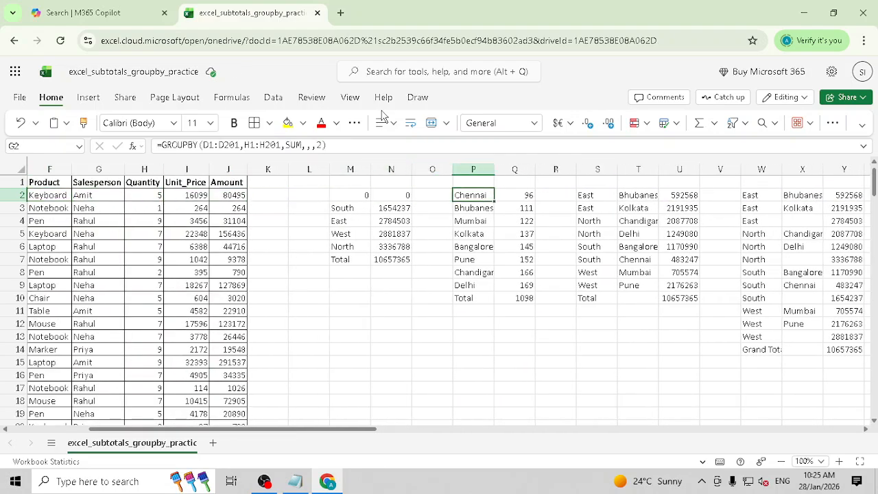
{"action": "key", "text": "Left"}
{"action": "key", "text": "Left"}
{"action": "key", "text": "Left"}
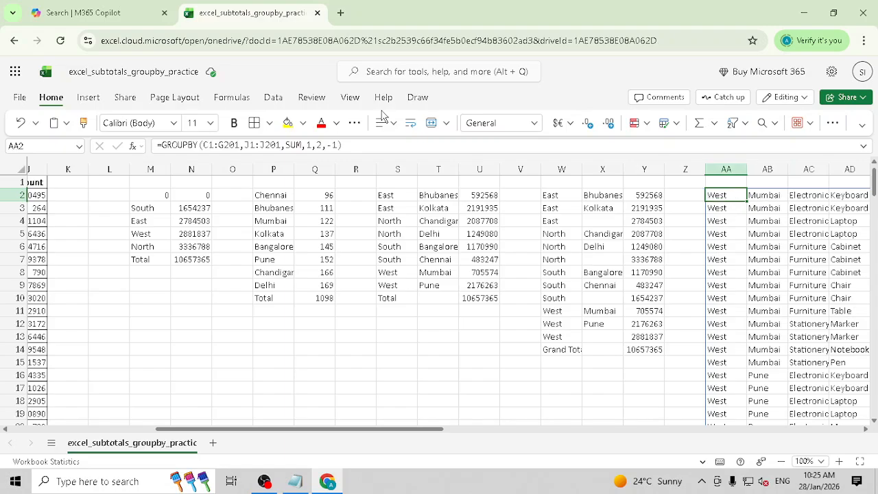
- Change the AA2 GROUPBY field_headers argument to 2
{"action": "left_click", "coordinate": [311, 146]}
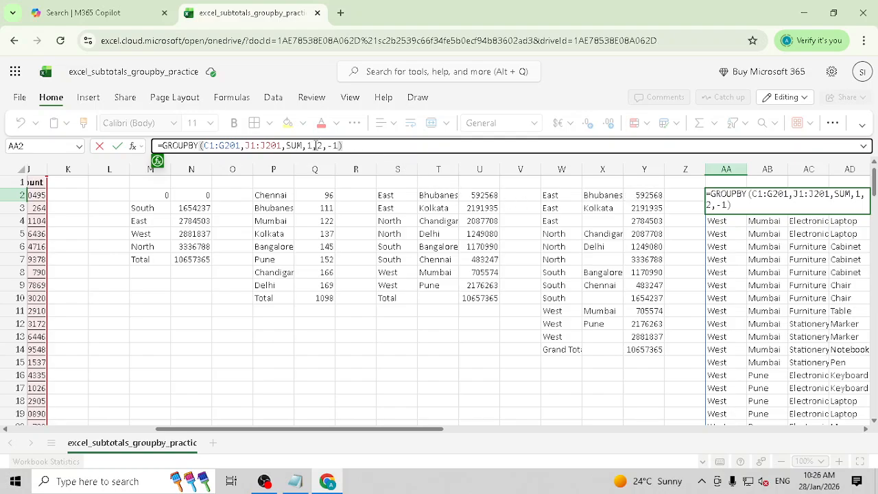
{"action": "left_click", "coordinate": [159, 163]}
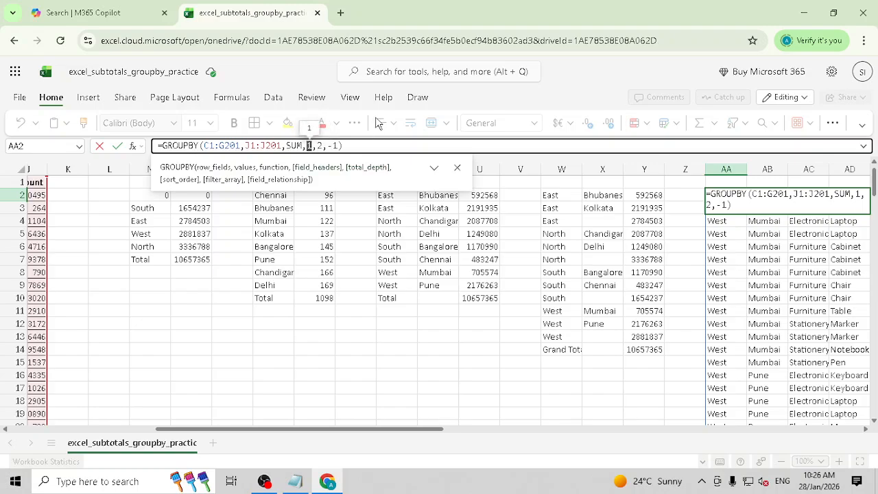
{"action": "type", "text": "2"}
{"action": "key", "text": "Return"}
- Inspect the generated Row Field and Value 1 header row above the West/Mumbai results
{"action": "key", "text": "Right"}
{"action": "key", "text": "Right"}
{"action": "key", "text": "Right"}
{"action": "key", "text": "Right"}
{"action": "key", "text": "Right"}
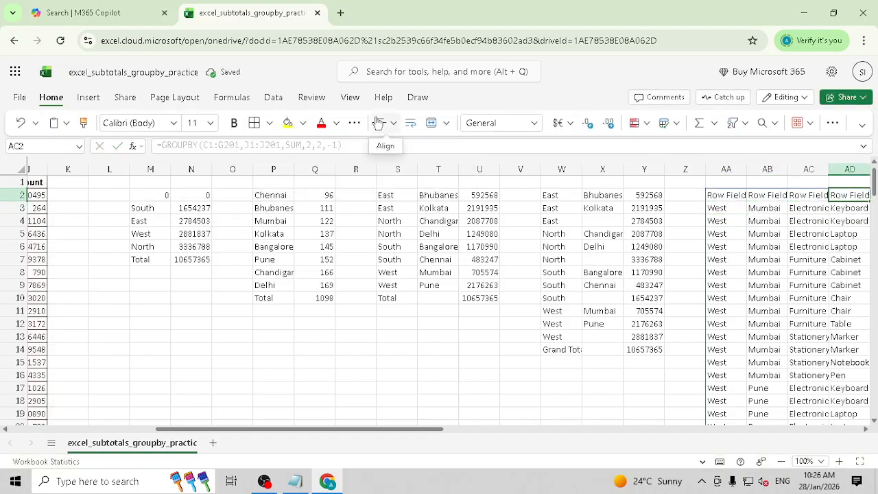
{"action": "key", "text": "Left"}
{"action": "key", "text": "Left"}
{"action": "key", "text": "Left"}
{"action": "key", "text": "Left"}
{"action": "key", "text": "Left"}
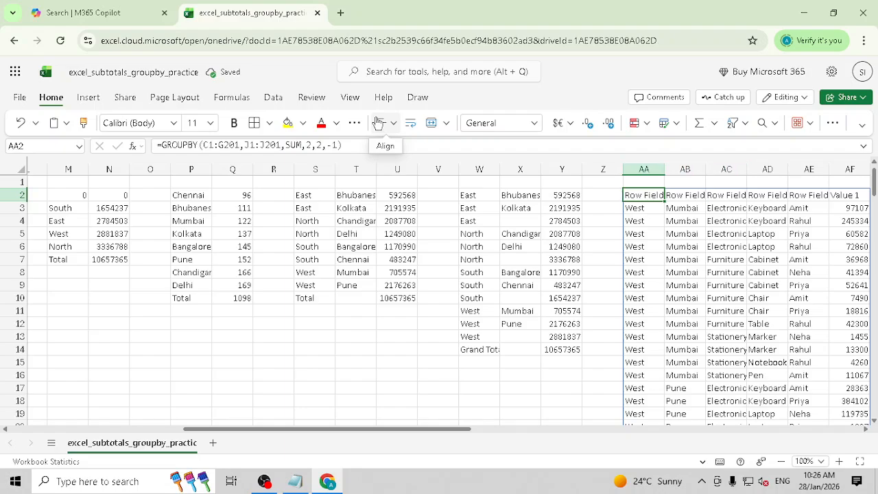
{"action": "key", "text": "shift+Right"}
{"action": "key", "text": "shift+Right"}
{"action": "key", "text": "shift+Right"}
{"action": "key", "text": "shift+Right"}
{"action": "key", "text": "shift+Right"}
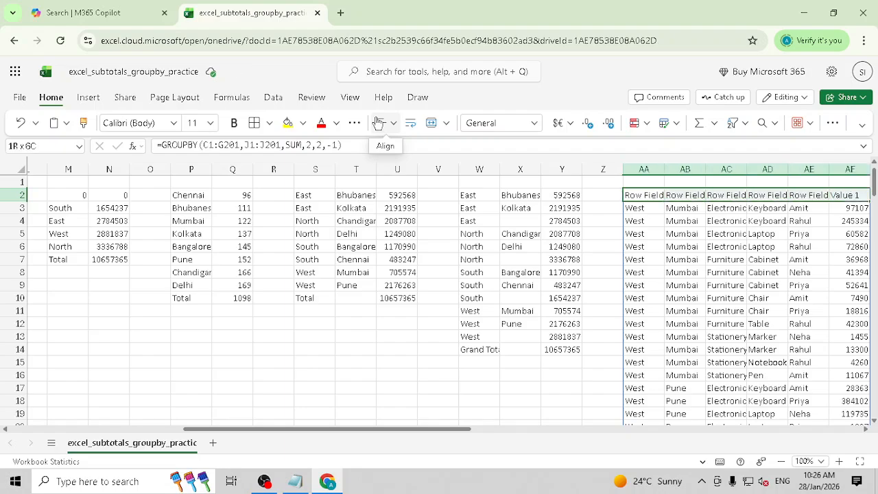
{"action": "key", "text": "Left"}
{"action": "key", "text": "Right"}
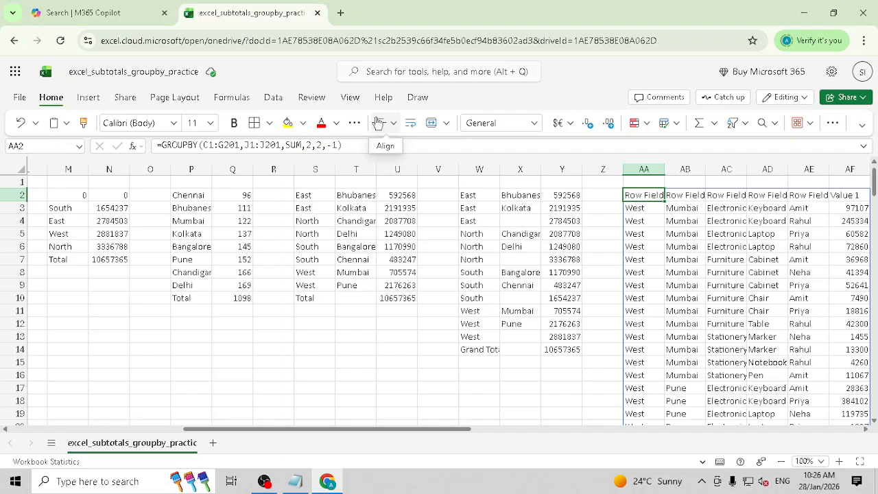
- Review the GROUPBY argument descriptions for field_headers and recommit the AA2 formula
{"action": "left_click", "coordinate": [311, 145]}
{"action": "double_click", "coordinate": [308, 145]}
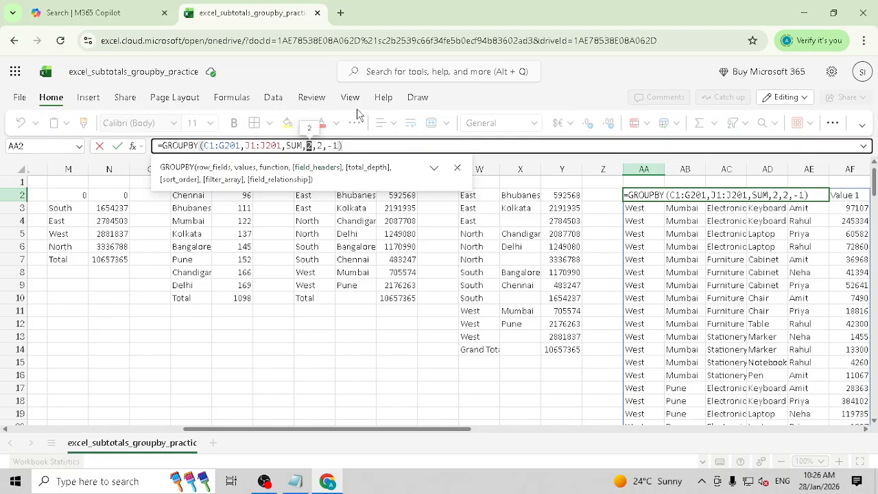
{"action": "left_click", "coordinate": [434, 168]}
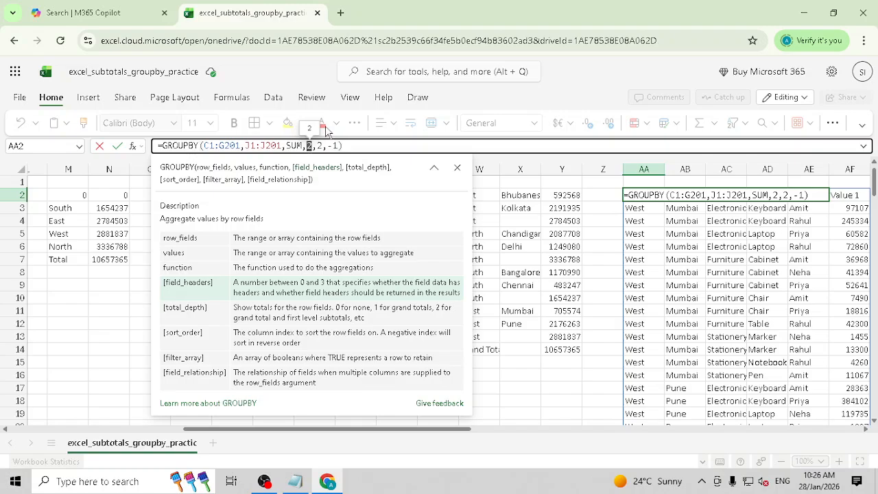
{"action": "key", "text": "Return"}
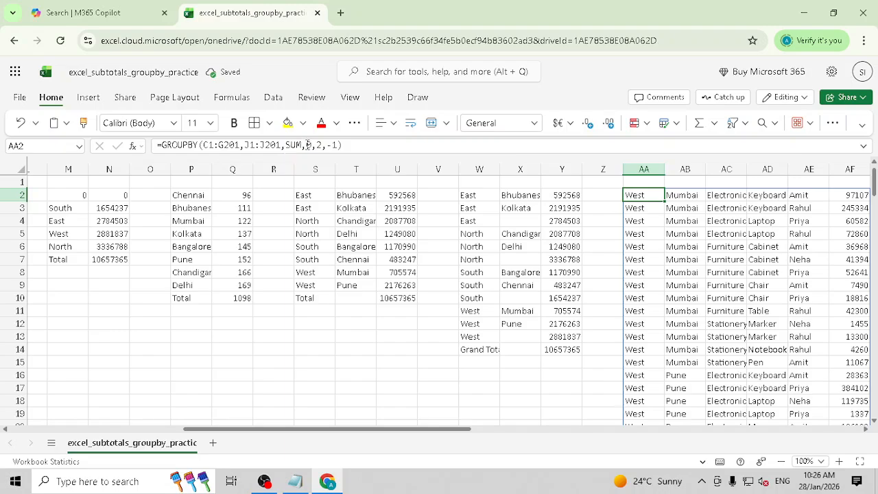
{"action": "left_click", "coordinate": [308, 145]}
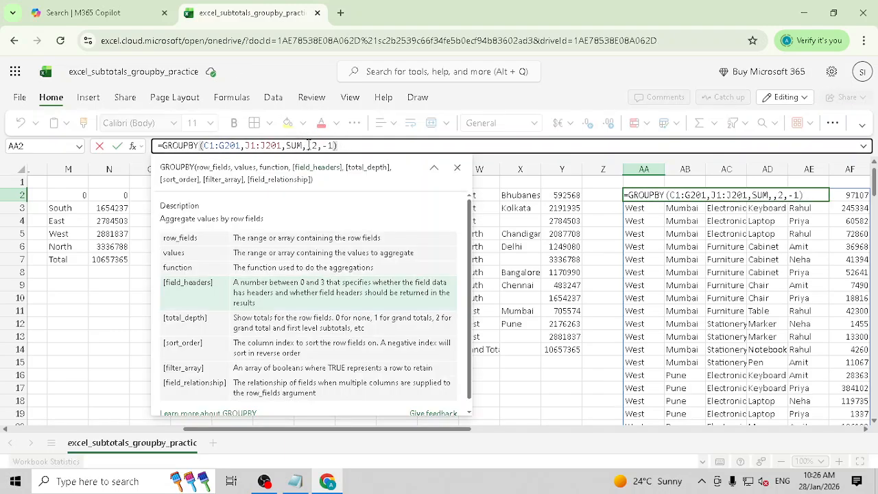
{"action": "key", "text": "Return"}
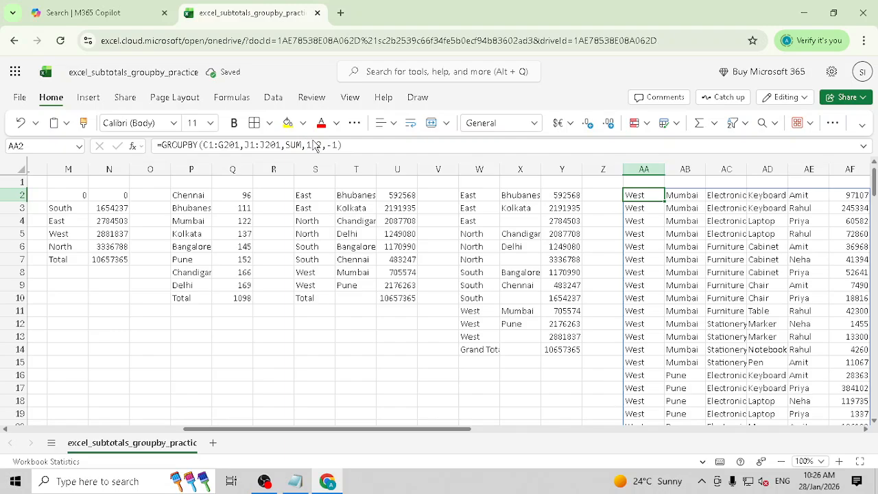
{"action": "left_click", "coordinate": [313, 145]}
{"action": "key", "text": "BackSpace"}
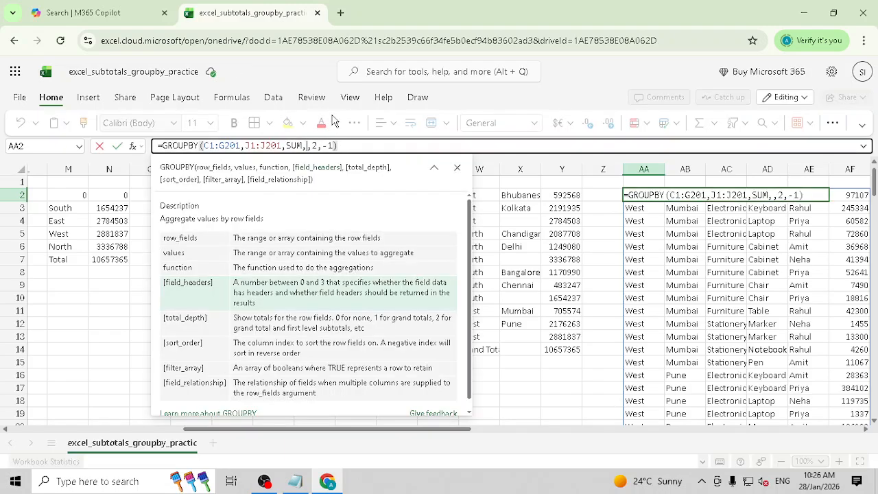
{"action": "key", "text": "ctrl+Return"}
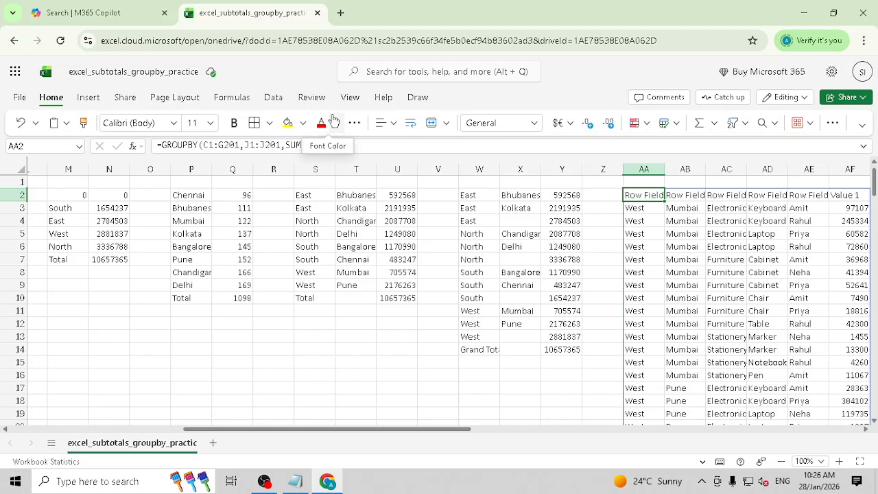
- Compare with the source table's row-1 headers Order_Date, Region, City, Category and Product, then return to AA2
{"action": "key", "text": "Left"}
{"action": "key", "text": "Left"}
{"action": "key", "text": "Left"}
{"action": "key", "text": "Left"}
{"action": "key", "text": "Left"}
{"action": "key", "text": "Left"}
{"action": "key", "text": "Left"}
{"action": "key", "text": "Left"}
{"action": "key", "text": "Left"}
{"action": "key", "text": "Left"}
{"action": "key", "text": "Left"}
{"action": "key", "text": "Left"}
{"action": "key", "text": "Left"}
{"action": "key", "text": "Left"}
{"action": "key", "text": "Left"}
{"action": "key", "text": "Left"}
{"action": "key", "text": "Left"}
{"action": "key", "text": "Left"}
{"action": "key", "text": "Left"}
{"action": "key", "text": "Left"}
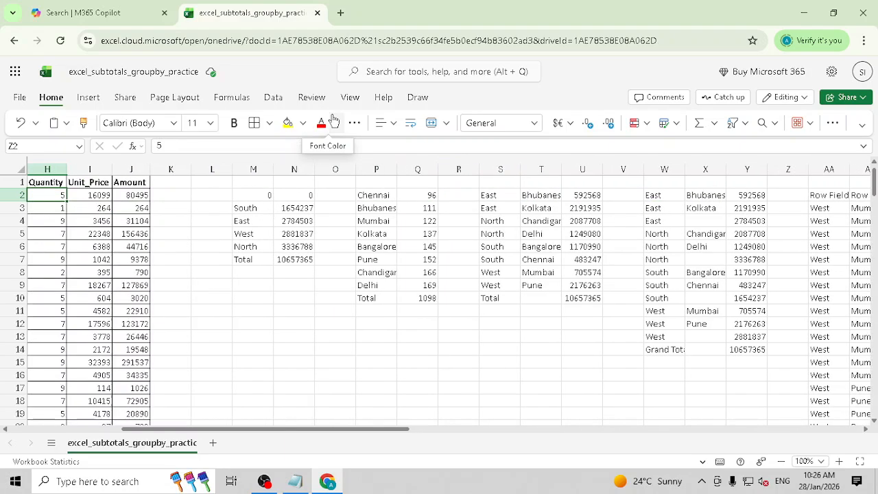
{"action": "key", "text": "Up"}
{"action": "key", "text": "Left"}
{"action": "key", "text": "Left"}
{"action": "key", "text": "Left"}
{"action": "key", "text": "Left"}
{"action": "key", "text": "Left"}
{"action": "key", "text": "Left"}
{"action": "key", "text": "Right"}
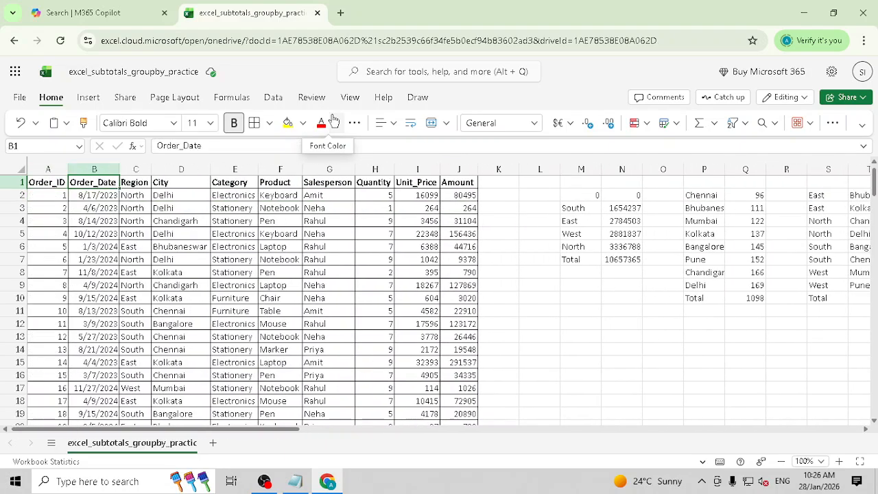
{"action": "key", "text": "shift+Right"}
{"action": "key", "text": "shift+Right"}
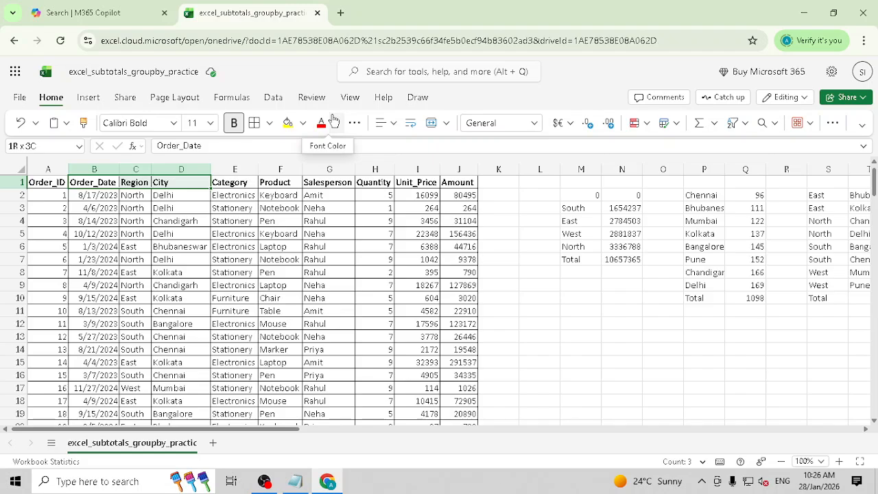
{"action": "key", "text": "Right"}
{"action": "key", "text": "Right"}
{"action": "key", "text": "Right"}
{"action": "key", "text": "Right"}
{"action": "key", "text": "Right"}
{"action": "key", "text": "Right"}
{"action": "key", "text": "Right"}
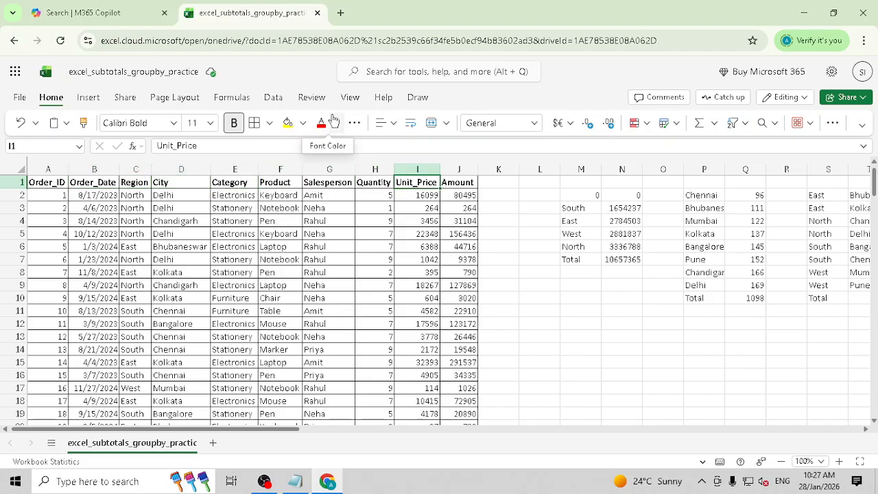
{"action": "key", "text": "Left"}
{"action": "key", "text": "Left"}
{"action": "key", "text": "Left"}
{"action": "key", "text": "Left"}
{"action": "key", "text": "Left"}
{"action": "key", "text": "Left"}
{"action": "key", "text": "shift+Right"}
{"action": "key", "text": "shift+Right"}
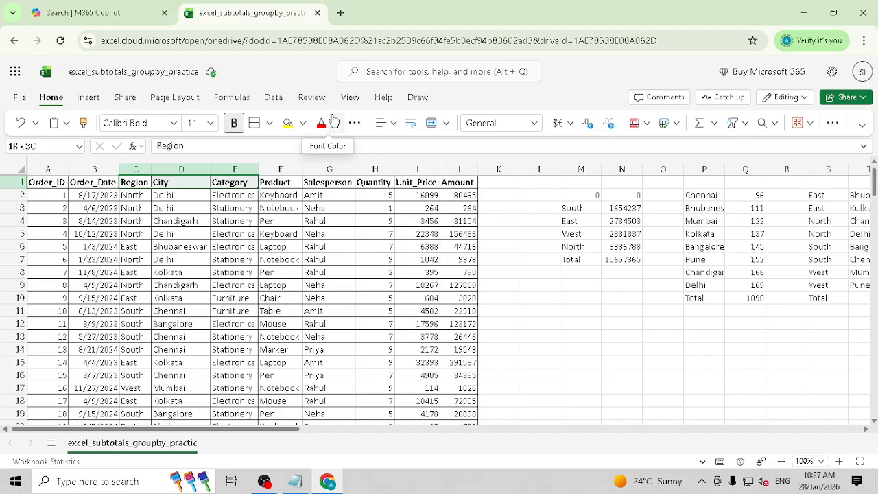
{"action": "key", "text": "shift+Right"}
{"action": "key", "text": "Right"}
{"action": "key", "text": "Right"}
{"action": "key", "text": "Right"}
{"action": "key", "text": "Right"}
{"action": "key", "text": "Right"}
{"action": "key", "text": "Right"}
{"action": "key", "text": "Right"}
{"action": "key", "text": "Right"}
{"action": "key", "text": "Right"}
{"action": "key", "text": "Right"}
{"action": "key", "text": "Right"}
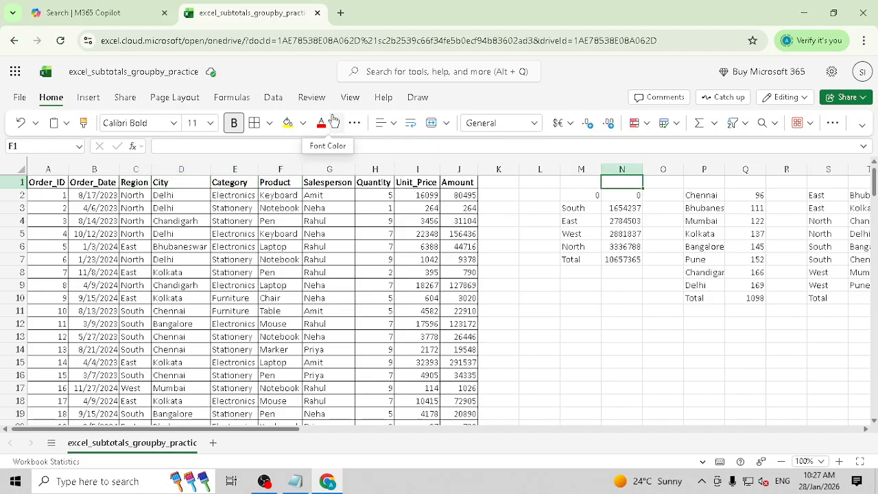
{"action": "key", "text": "Right"}
{"action": "key", "text": "Right"}
{"action": "key", "text": "Right"}
{"action": "key", "text": "Right"}
{"action": "key", "text": "Right"}
{"action": "key", "text": "Right"}
{"action": "key", "text": "Right"}
{"action": "key", "text": "Right"}
{"action": "key", "text": "Right"}
{"action": "key", "text": "Right"}
{"action": "key", "text": "Right"}
{"action": "key", "text": "Right"}
{"action": "key", "text": "Right"}
{"action": "key", "text": "Right"}
{"action": "key", "text": "Right"}
{"action": "key", "text": "Right"}
{"action": "key", "text": "Right"}
{"action": "key", "text": "Right"}
{"action": "key", "text": "Down"}
{"action": "key", "text": "Left"}
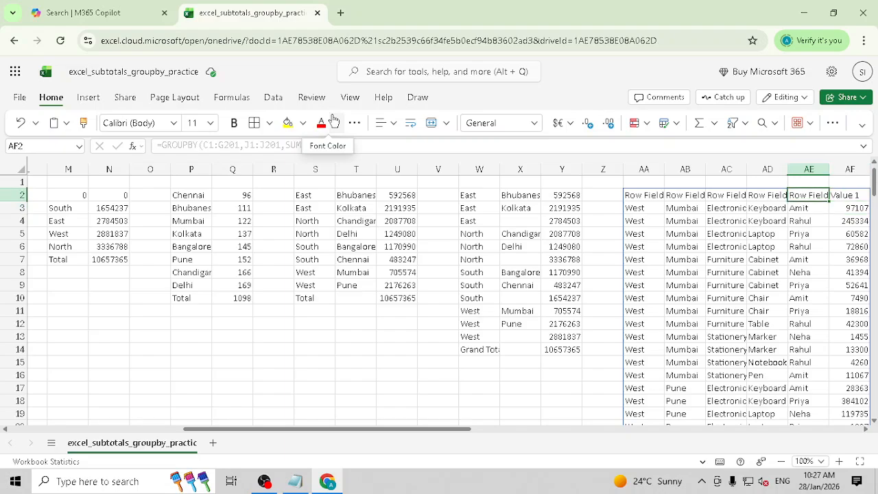
{"action": "key", "text": "Left"}
{"action": "key", "text": "Left"}
{"action": "key", "text": "Left"}
{"action": "key", "text": "Left"}
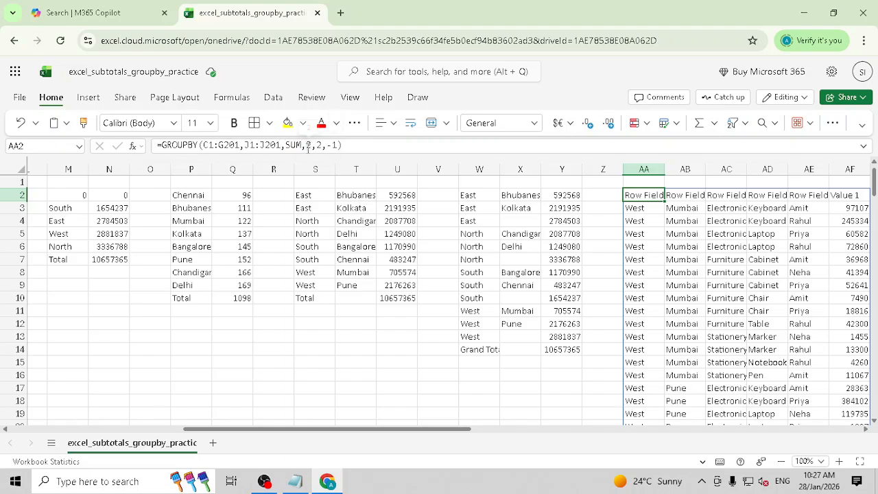
- Change the AA2 GROUPBY field_headers argument from 2 to 3
{"action": "left_click", "coordinate": [308, 145]}
{"action": "key", "text": "BackSpace"}
{"action": "type", "text": "3"}
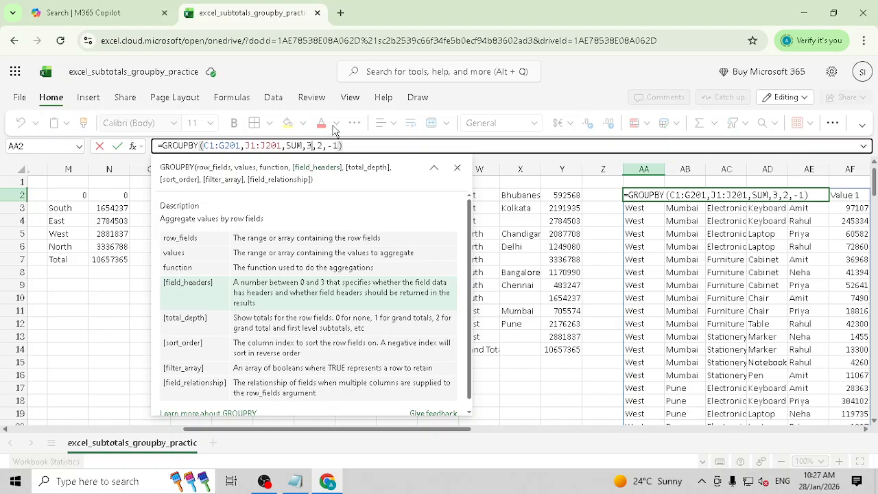
{"action": "key", "text": "Return"}
- Select AA2:AF2 to check the headers Region, City, Category, Product, Salesperson and Amount
{"action": "key", "text": "Up"}
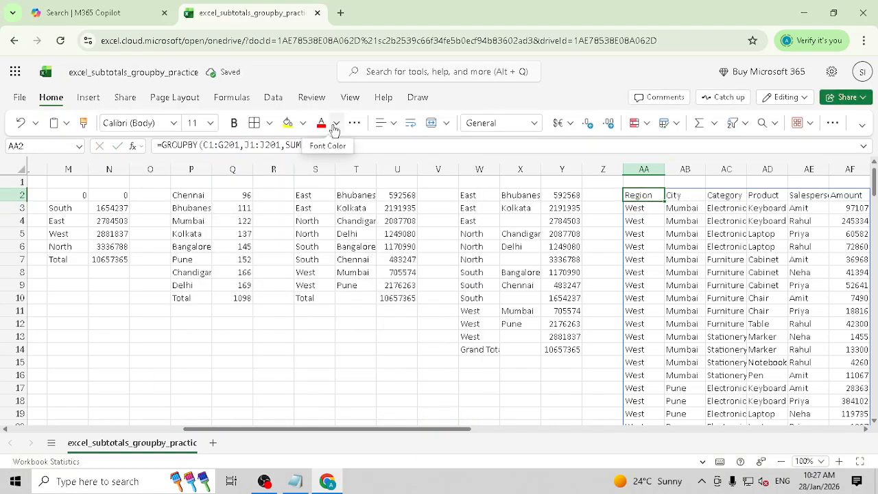
{"action": "key", "text": "shift+Right"}
{"action": "key", "text": "shift+Right"}
{"action": "key", "text": "shift+Right"}
{"action": "key", "text": "shift+Right"}
{"action": "key", "text": "shift+Right"}
{"action": "key", "text": "shift+Right"}
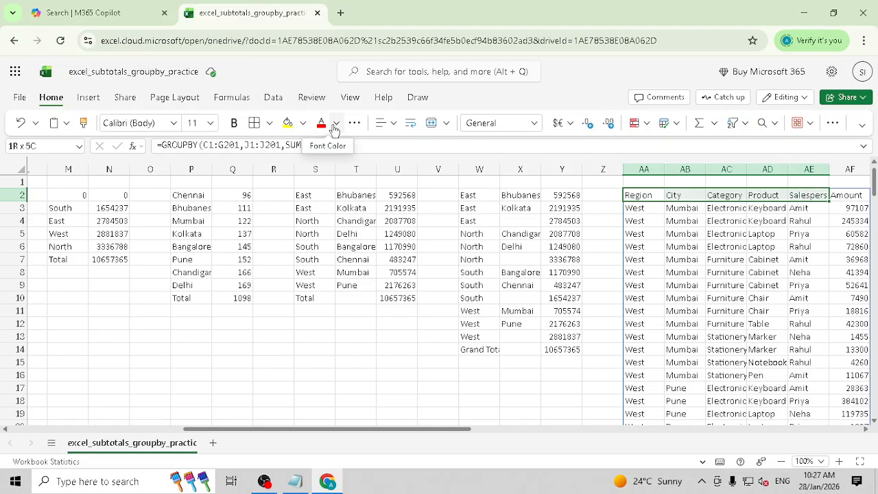
{"action": "key", "text": "Left"}
{"action": "key", "text": "Right"}
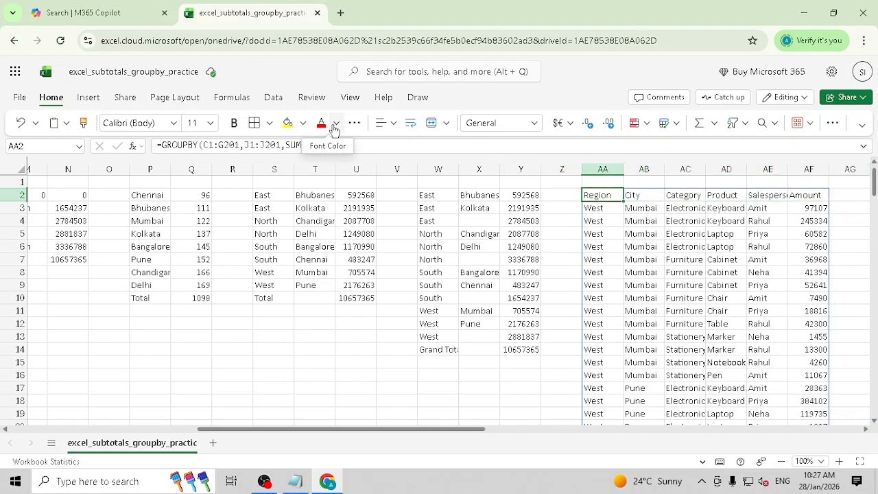
{"action": "key", "text": "shift+Right"}
{"action": "key", "text": "shift+Right"}
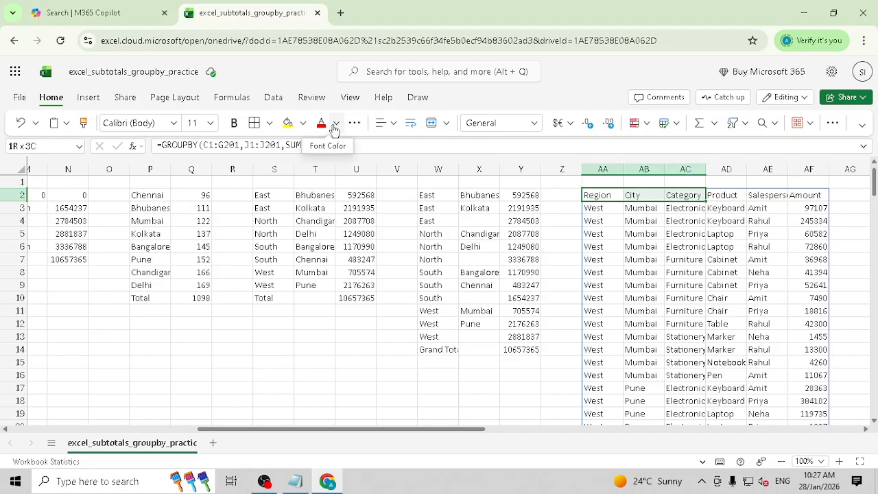
{"action": "key", "text": "shift+Right"}
{"action": "key", "text": "shift+Right"}
{"action": "key", "text": "shift+Right"}
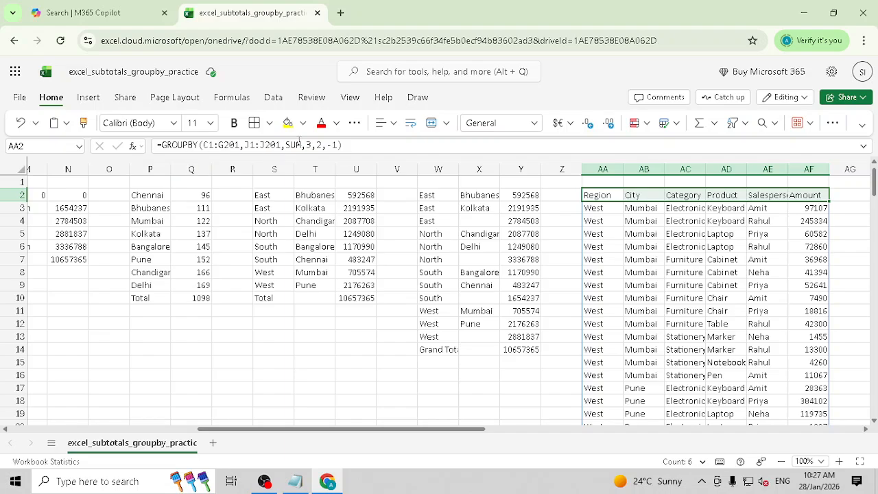
- Recheck the AA2 formula against the source Order_Date header, leaving the formula unchanged
{"action": "left_click", "coordinate": [308, 146]}
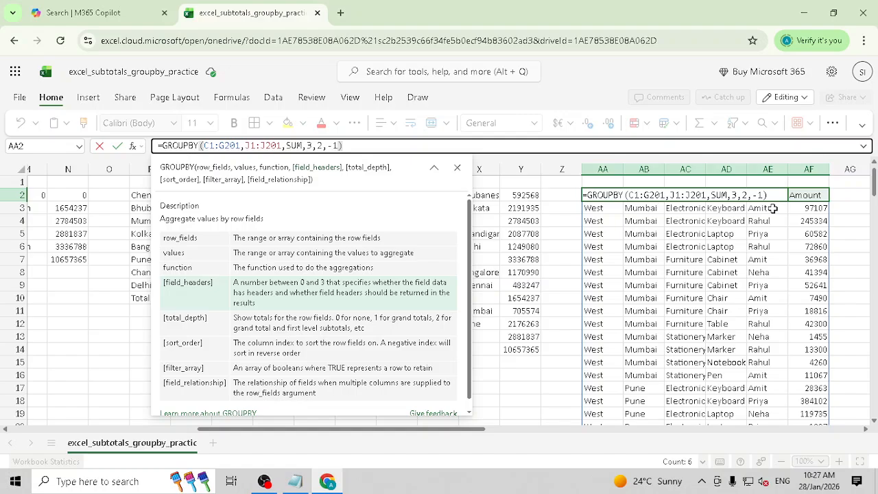
{"action": "key", "text": "Tab"}
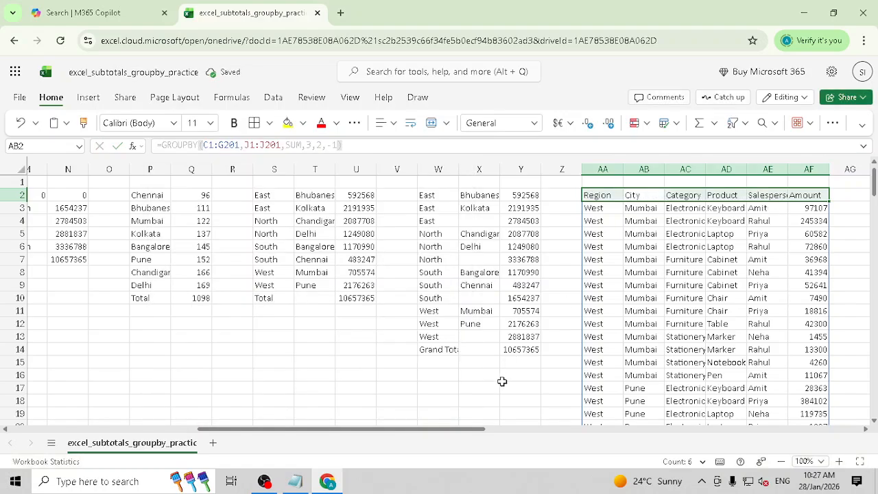
{"action": "left_click_drag", "start_coordinate": [477, 430], "coordinate": [467, 434]}
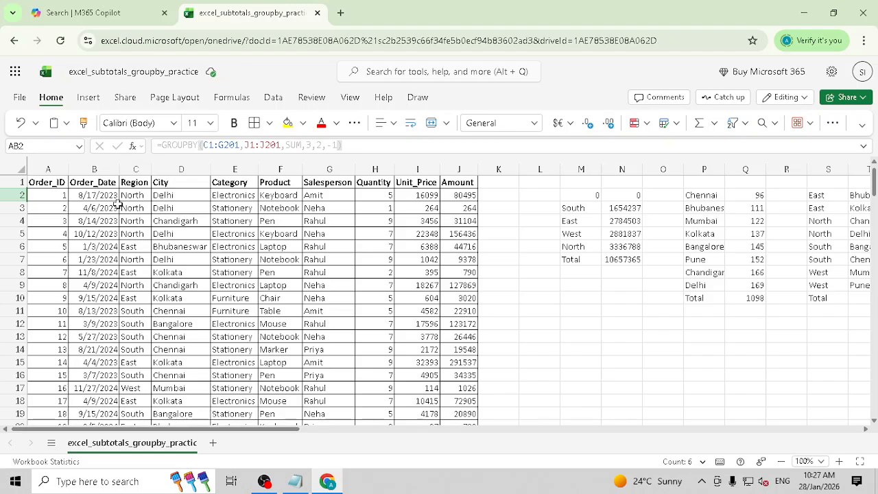
{"action": "left_click", "coordinate": [98, 187]}
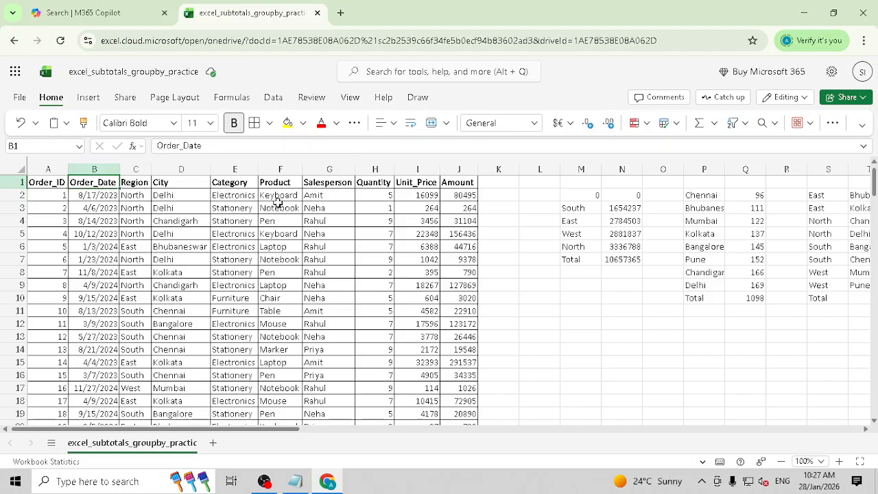
{"action": "left_click_drag", "start_coordinate": [265, 429], "coordinate": [430, 432]}
{"action": "left_click", "coordinate": [669, 196]}
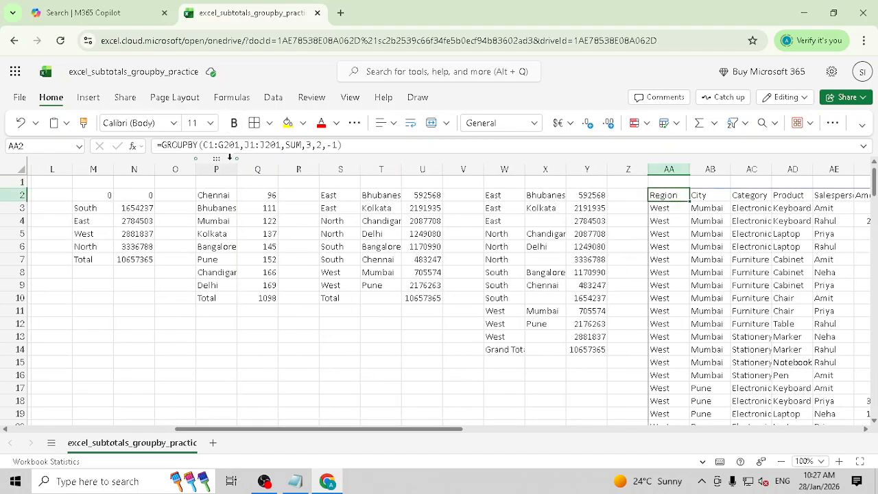
{"action": "left_click", "coordinate": [215, 145]}
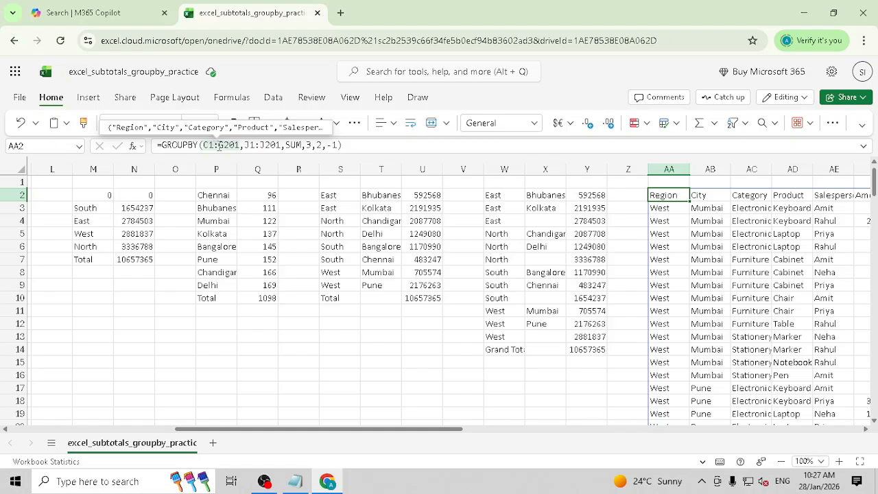
{"action": "key", "text": "Escape"}
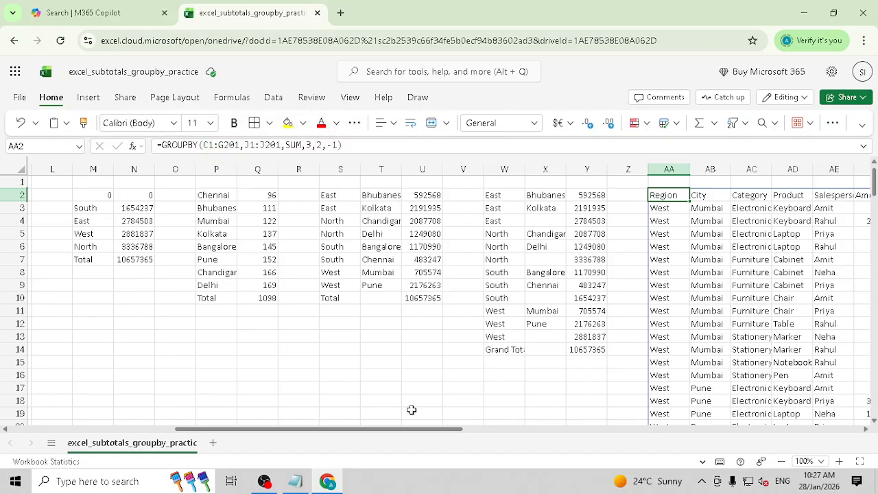
{"action": "left_click_drag", "start_coordinate": [435, 430], "coordinate": [491, 439]}
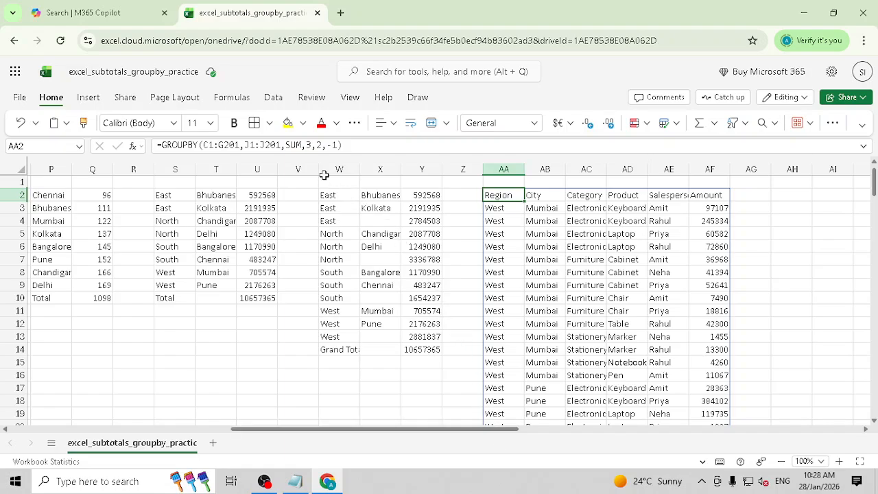
{"action": "double_click", "coordinate": [294, 147]}
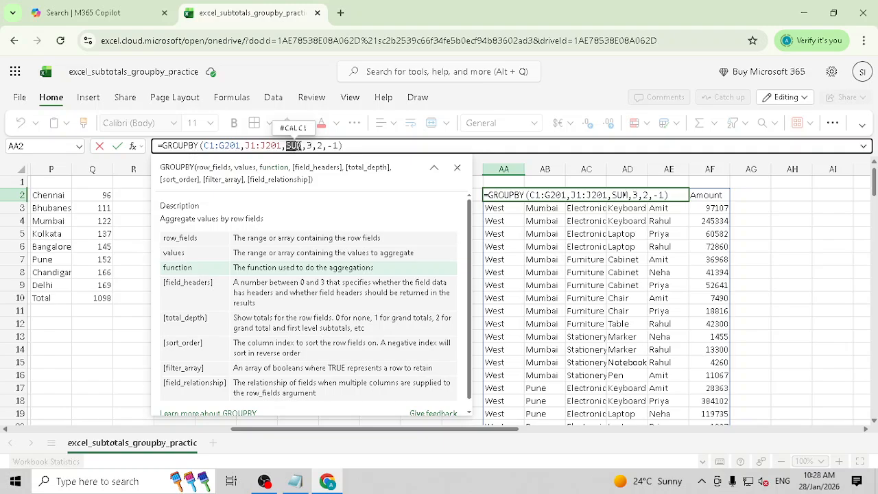
{"action": "key", "text": "BackSpace"}
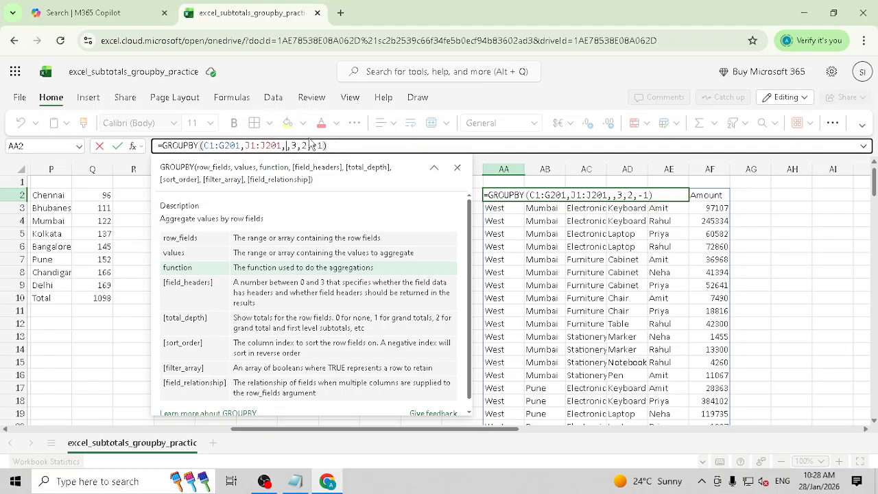
{"action": "type", "text": "MA"}
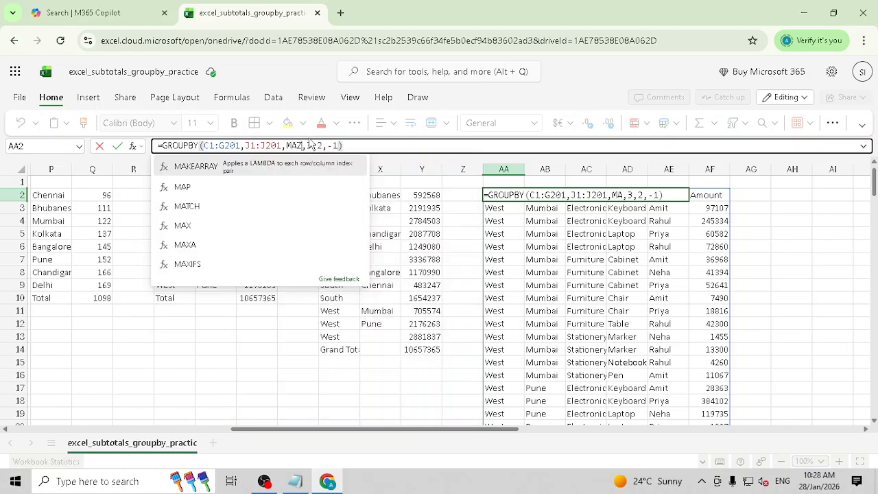
{"action": "type", "text": "X"}
{"action": "key", "text": "BackSpace"}
{"action": "key", "text": "BackSpace"}
{"action": "key", "text": "BackSpace"}
{"action": "type", "text": "AVER"}
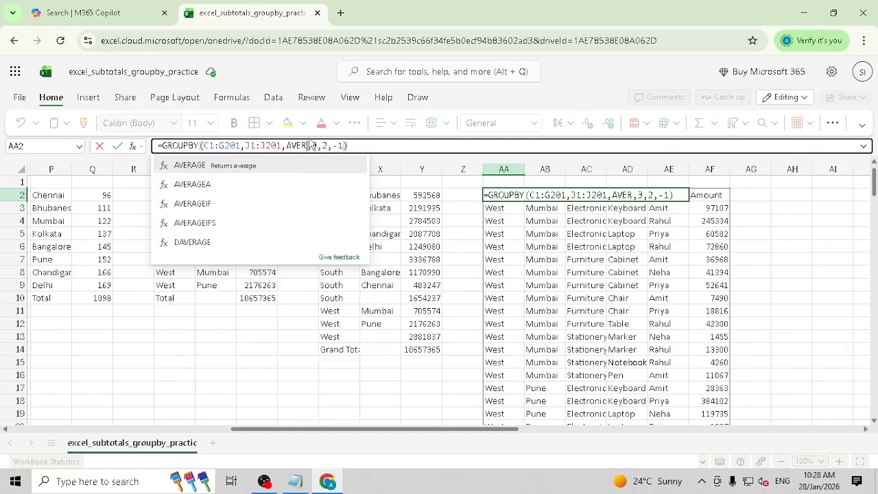
{"action": "key", "text": "BackSpace"}
{"action": "key", "text": "BackSpace"}
{"action": "key", "text": "BackSpace"}
{"action": "key", "text": "BackSpace"}
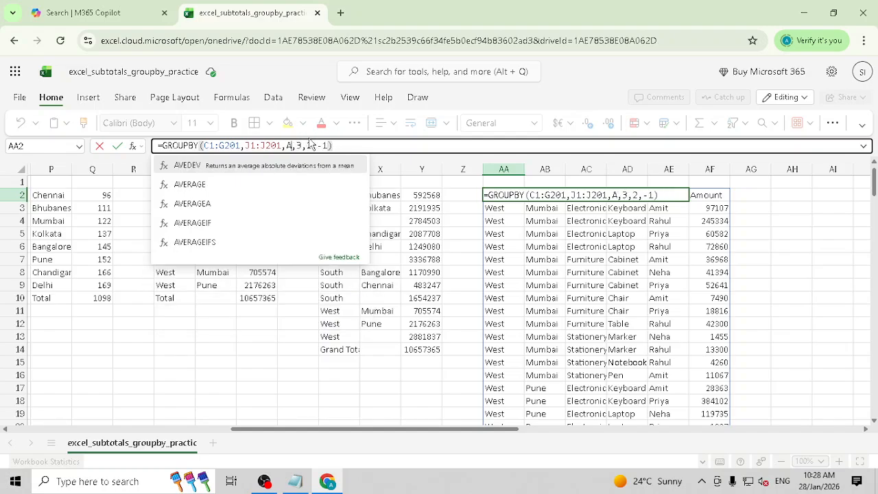
{"action": "type", "text": "STDF"}
{"action": "key", "text": "BackSpace"}
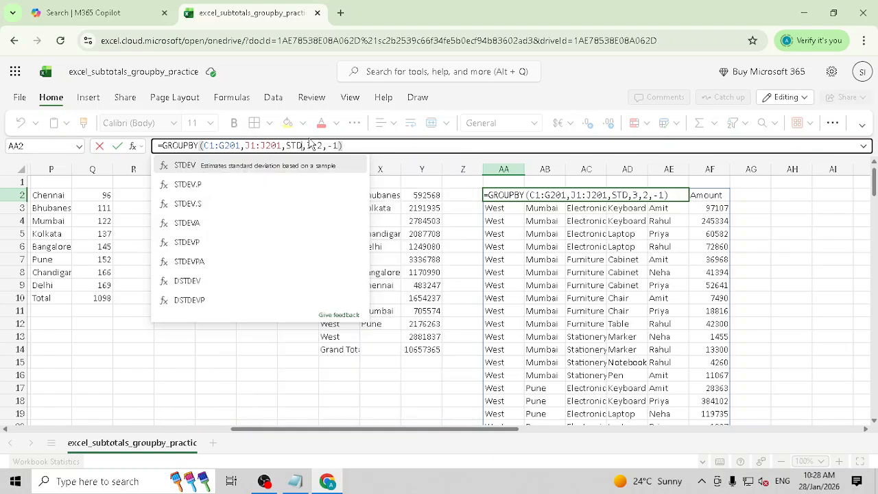
{"action": "key", "text": "BackSpace"}
{"action": "key", "text": "BackSpace"}
{"action": "key", "text": "BackSpace"}
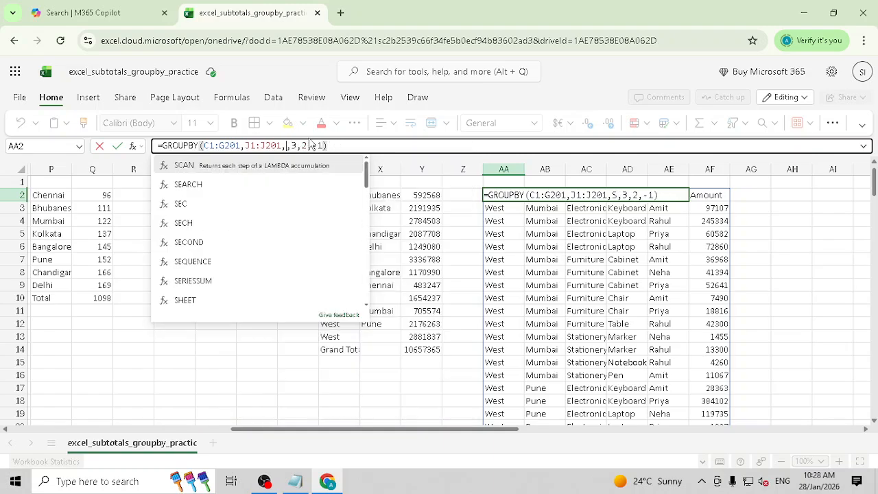
{"action": "type", "text": "VAR"}
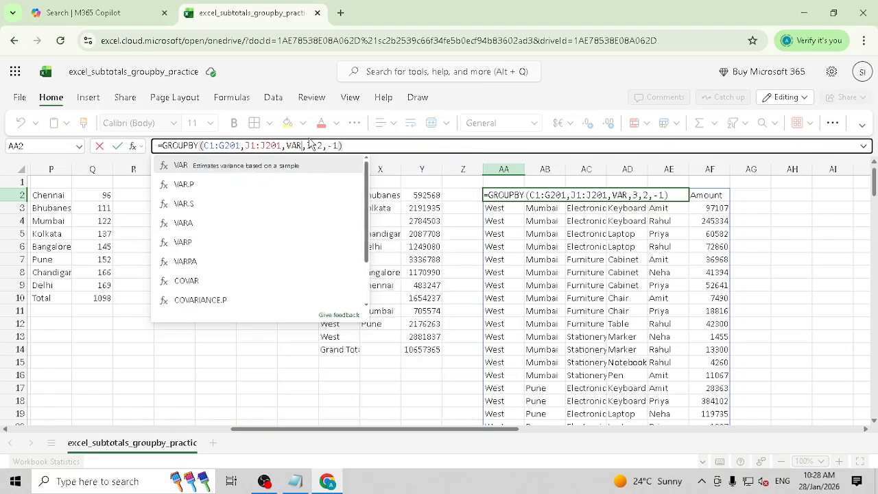
{"action": "key", "text": "Return"}
{"action": "key", "text": "Escape"}
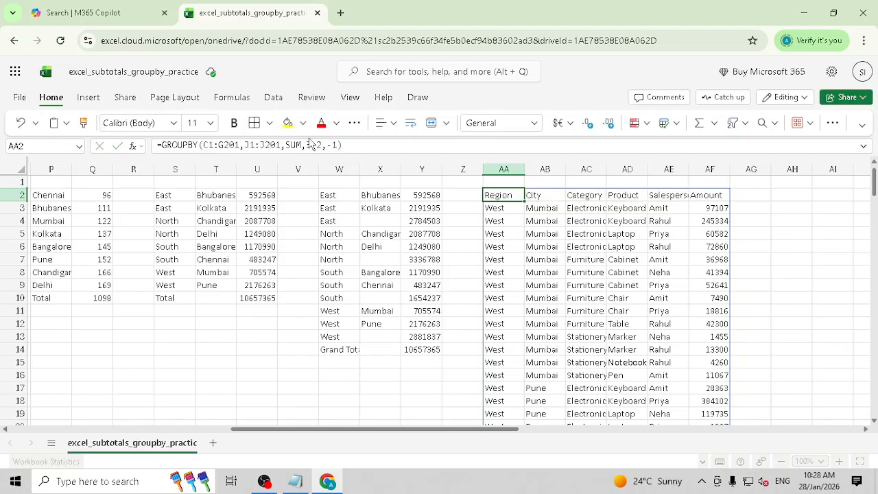
{"action": "key", "text": "Right"}
{"action": "key", "text": "Left"}
{"action": "key", "text": "Left"}
{"action": "key", "text": "Left"}
{"action": "key", "text": "Left"}
{"action": "key", "text": "Left"}
{"action": "key", "text": "Left"}
{"action": "key", "text": "Left"}
{"action": "key", "text": "Left"}
{"action": "key", "text": "Left"}
{"action": "key", "text": "Left"}
{"action": "key", "text": "Left"}
{"action": "key", "text": "Left"}
{"action": "key", "text": "Left"}
{"action": "key", "text": "Left"}
{"action": "key", "text": "Left"}
{"action": "key", "text": "Left"}
{"action": "key", "text": "Left"}
{"action": "key", "text": "Left"}
{"action": "key", "text": "Left"}
{"action": "key", "text": "Left"}
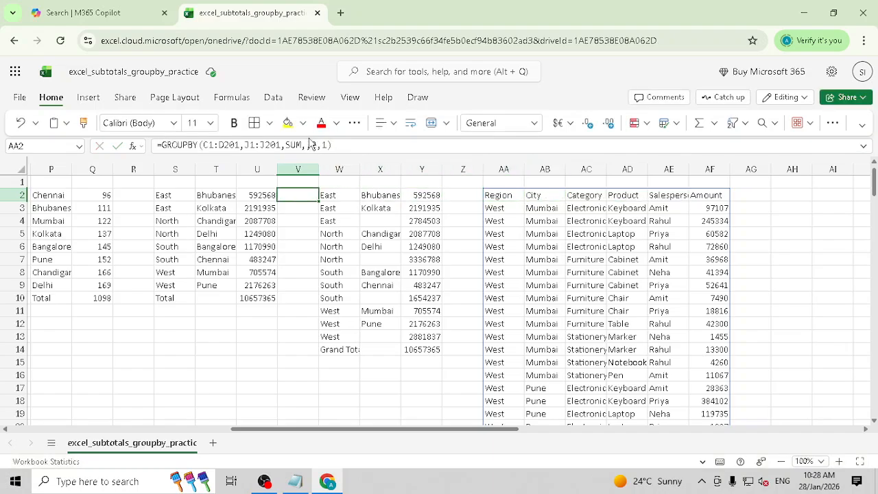
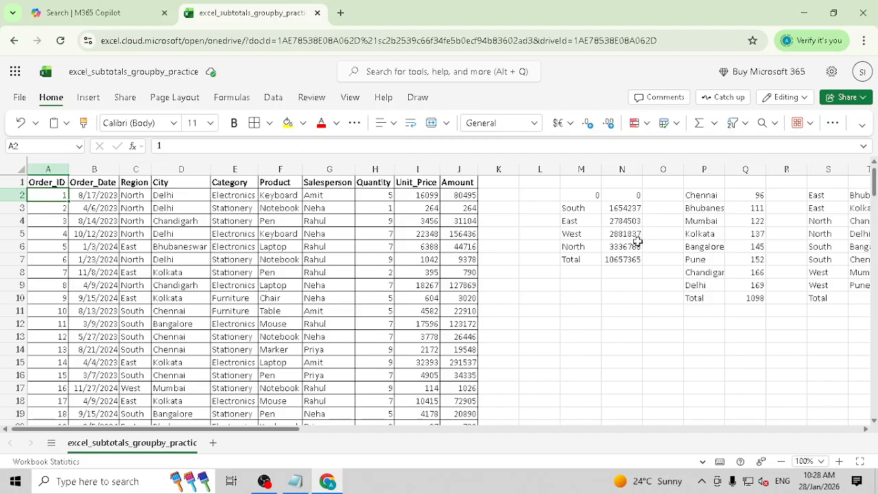
- Switch to Notepad and delete all of the earlier notes
{"action": "left_click", "coordinate": [554, 334]}
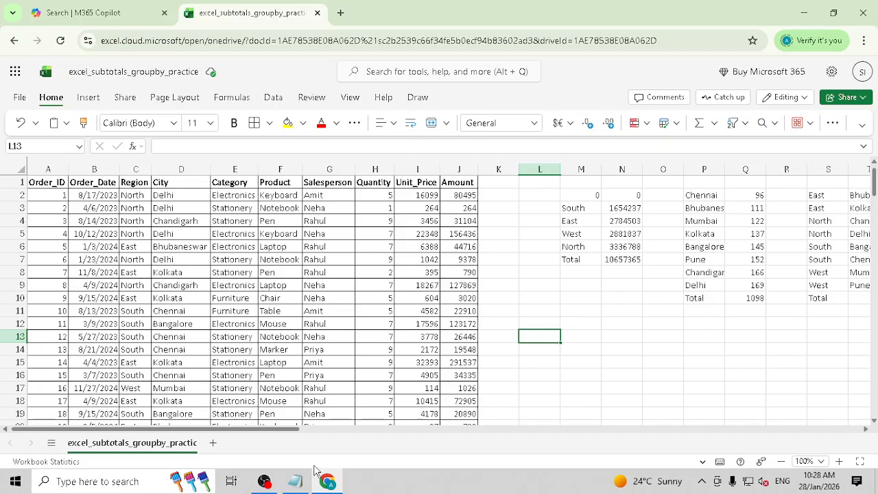
{"action": "left_click", "coordinate": [295, 481]}
{"action": "left_click_drag", "start_coordinate": [195, 275], "coordinate": [73, 193]}
{"action": "key", "text": "ctrl+a"}
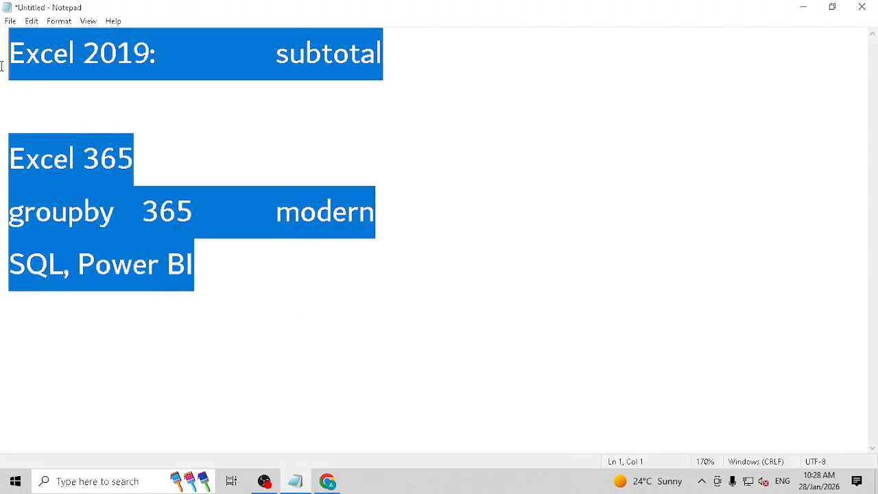
{"action": "key", "text": "Delete"}
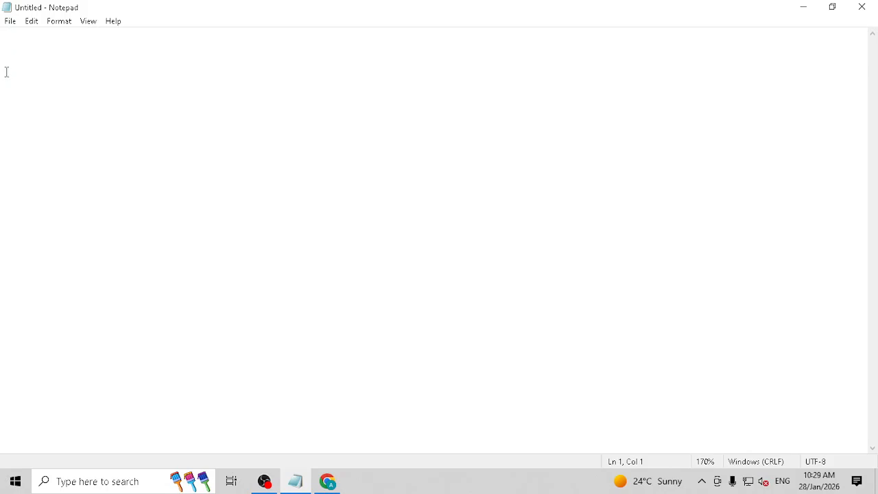
- Type filter, sort, sort by and groupby on four separate lines
{"action": "type", "text": "filter"}
{"action": "key", "text": "Return"}
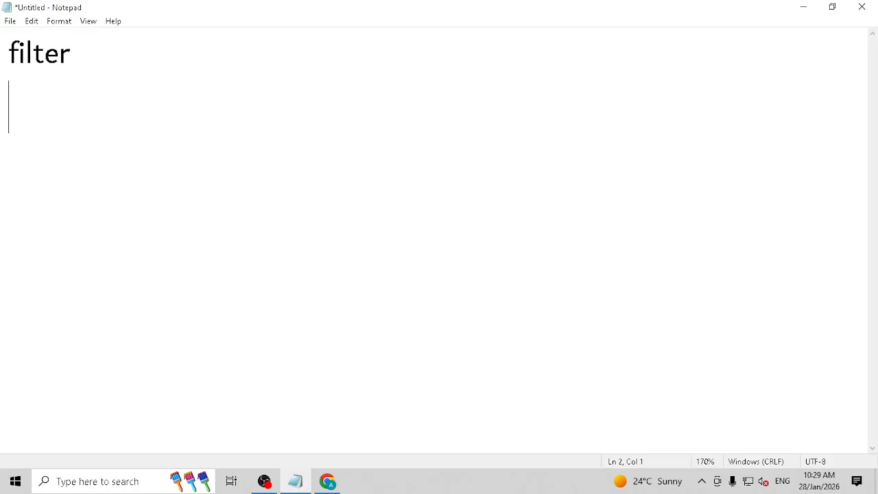
{"action": "type", "text": "sort"}
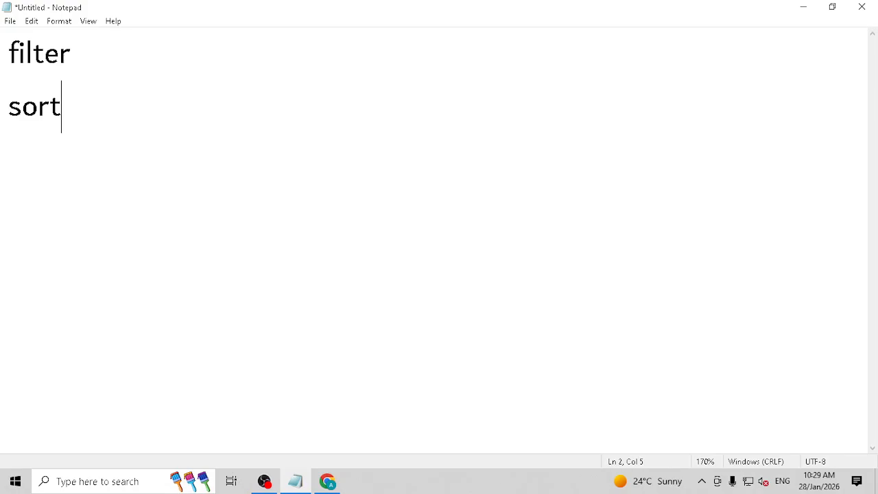
{"action": "key", "text": "Return"}
{"action": "type", "text": "sort by"}
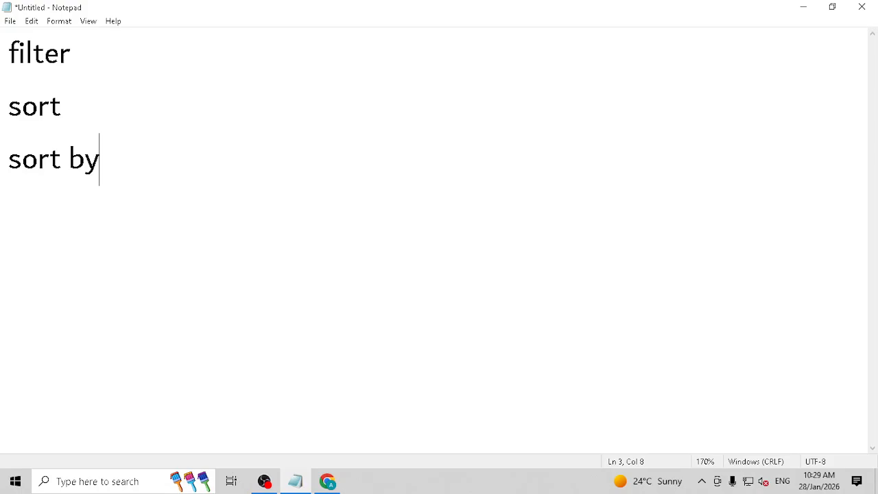
{"action": "key", "text": "Return"}
{"action": "type", "text": "groupby"}
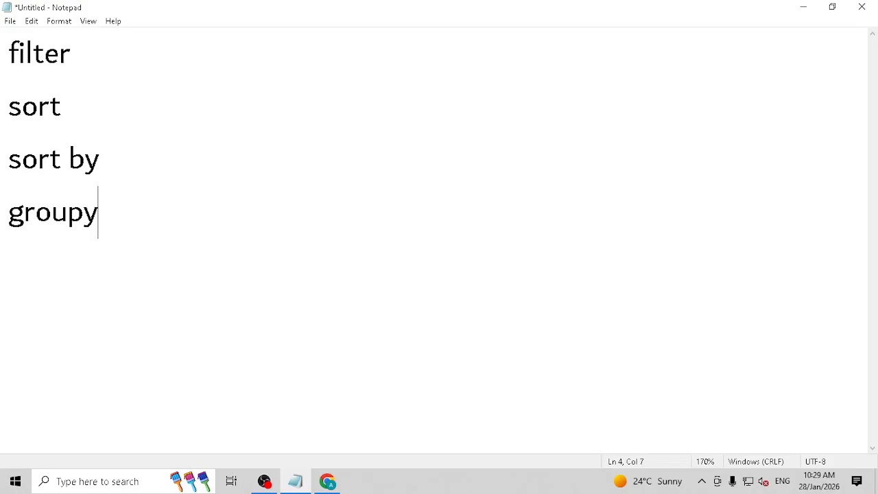
{"action": "key", "text": "BackSpace"}
{"action": "type", "text": "by"}
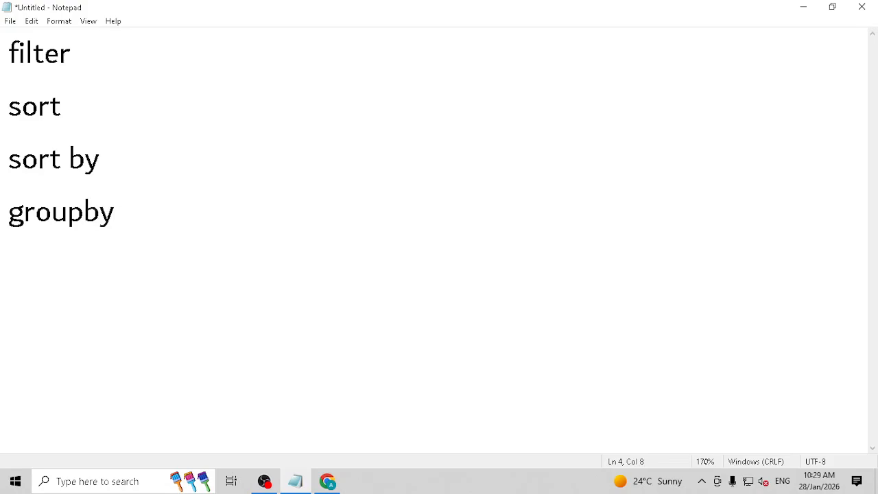
- Highlight the four-line list to review it, then pick an option from a taskbar context menu
{"action": "left_click_drag", "start_coordinate": [115, 213], "coordinate": [6, 72]}
{"action": "left_click", "coordinate": [7, 72]}
{"action": "key", "text": "shift+Down"}
{"action": "key", "text": "shift+Down"}
{"action": "key", "text": "shift+Down"}
{"action": "key", "text": "shift+Down"}
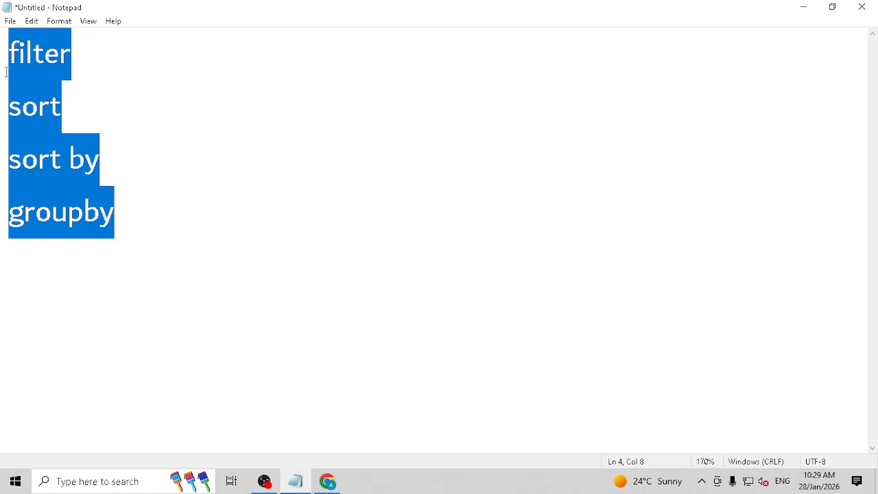
{"action": "key", "text": "Right"}
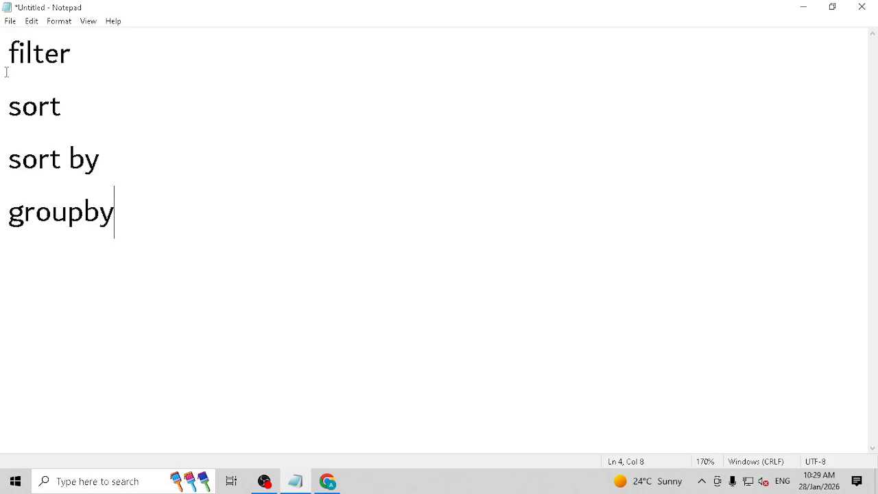
{"action": "left_click", "coordinate": [701, 480]}
{"action": "right_click", "coordinate": [727, 428]}
{"action": "left_click", "coordinate": [765, 397]}
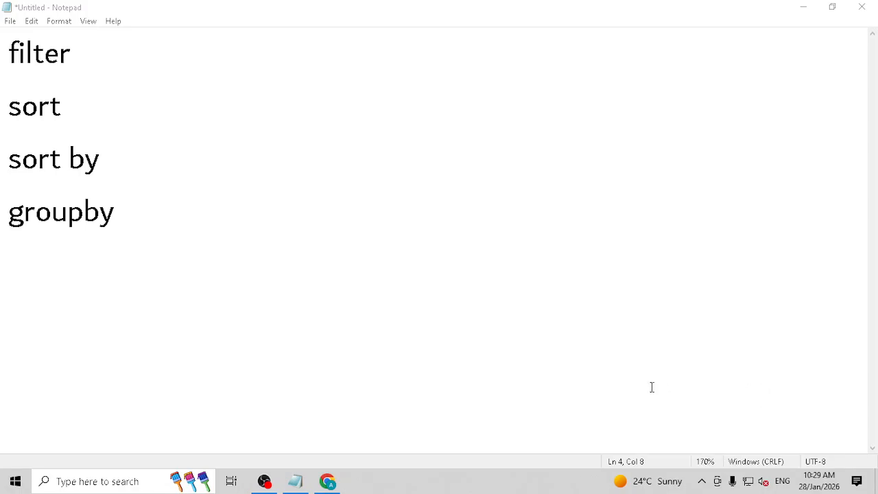